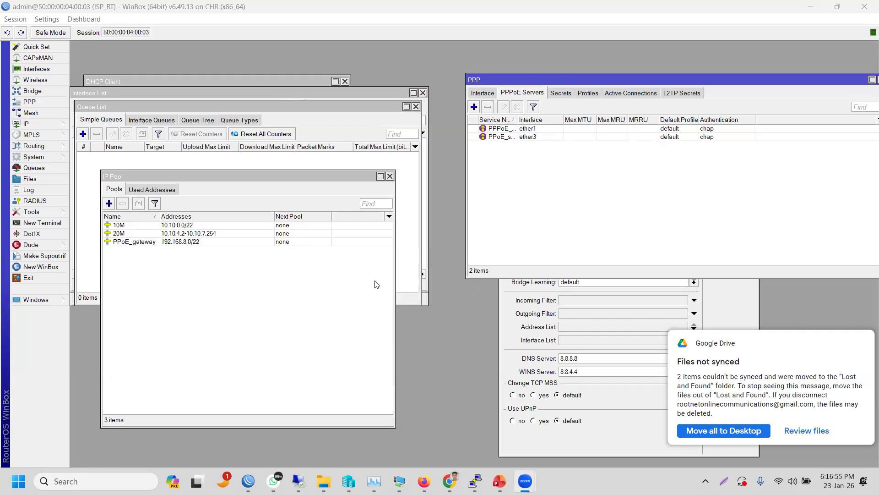
- Rename the 20M address pool to 5M, keeping its 10.10.4.2-10.10.7.254 range, and save it
{"action": "left_click", "coordinate": [341, 303]}
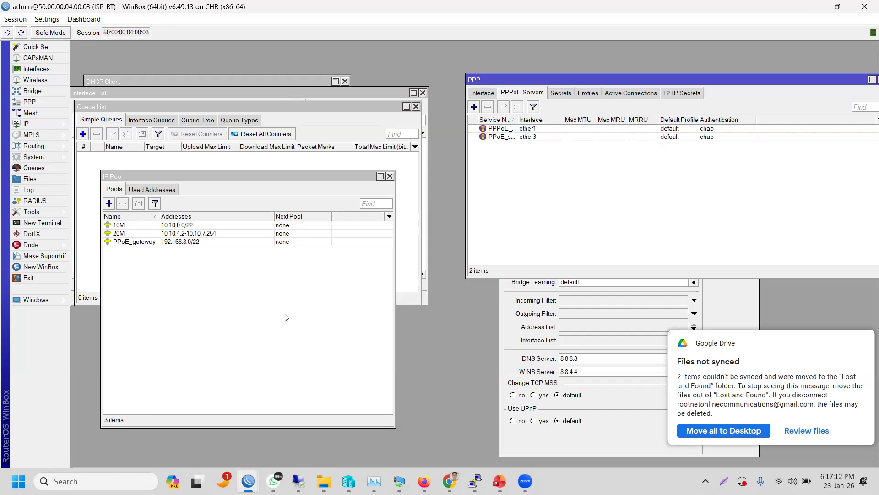
{"action": "left_click", "coordinate": [123, 235]}
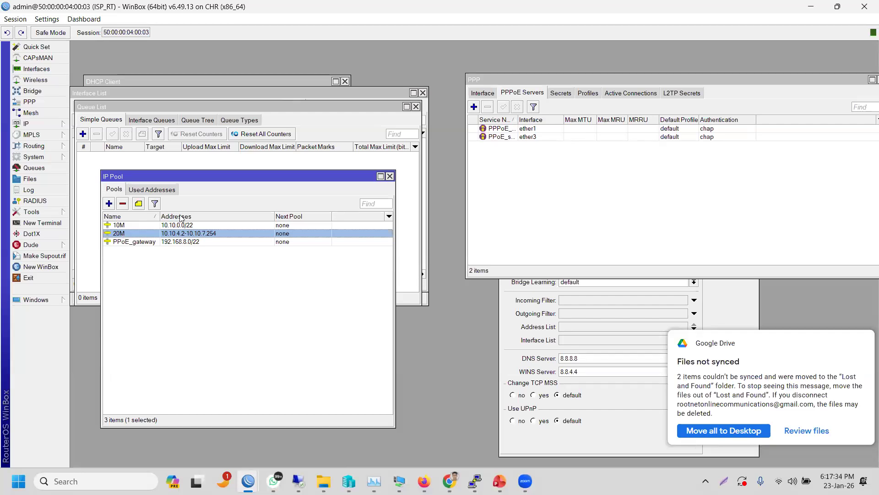
{"action": "double_click", "coordinate": [135, 234]}
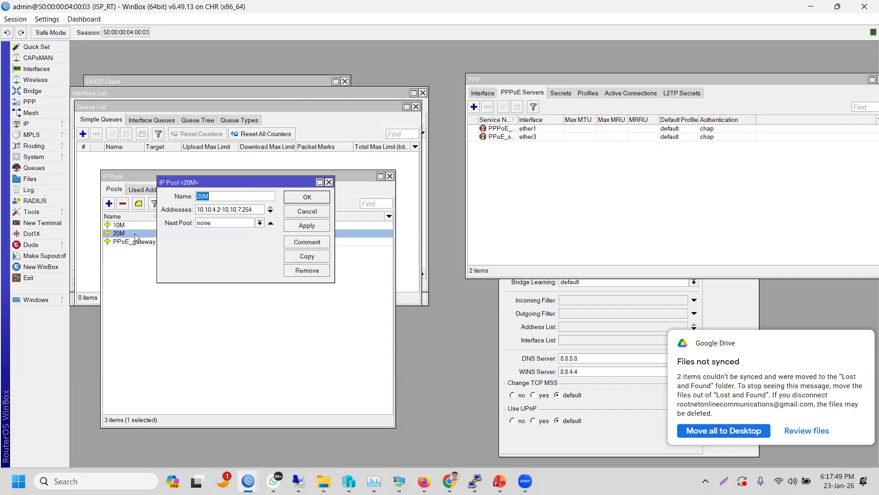
{"action": "left_click", "coordinate": [203, 194]}
{"action": "key", "text": "BackSpace"}
{"action": "key", "text": "BackSpace"}
{"action": "type", "text": "5"}
{"action": "left_click_drag", "start_coordinate": [253, 210], "coordinate": [182, 211]}
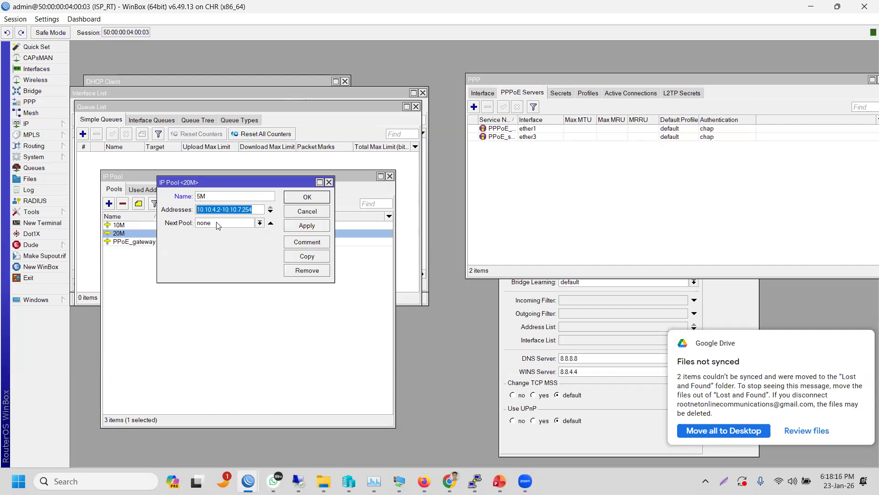
{"action": "left_click", "coordinate": [300, 226]}
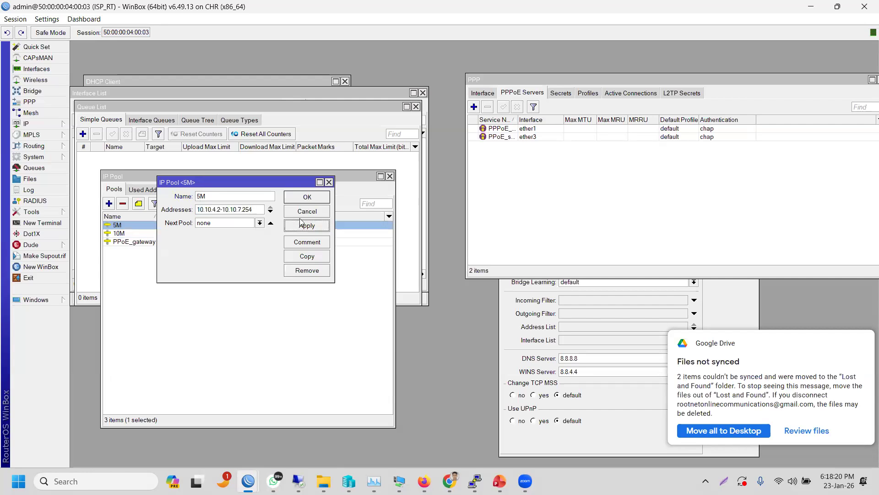
{"action": "left_click", "coordinate": [307, 197]}
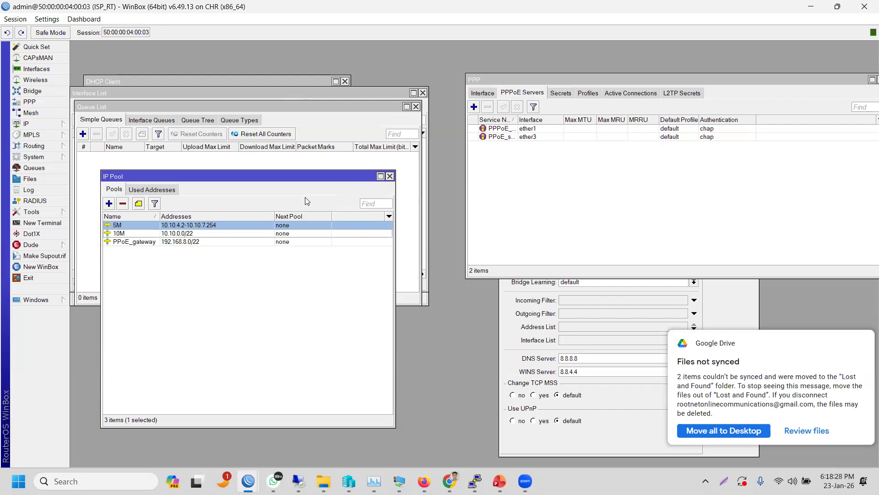
{"action": "left_click", "coordinate": [551, 167]}
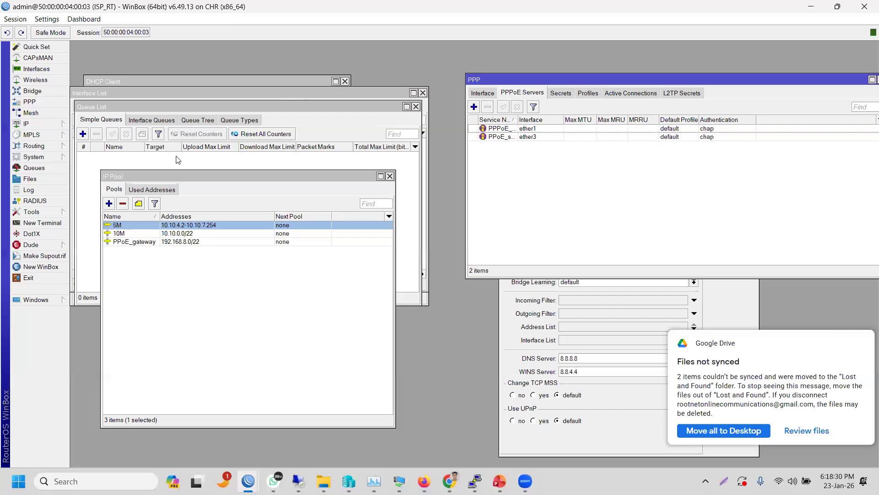
{"action": "left_click", "coordinate": [40, 104]}
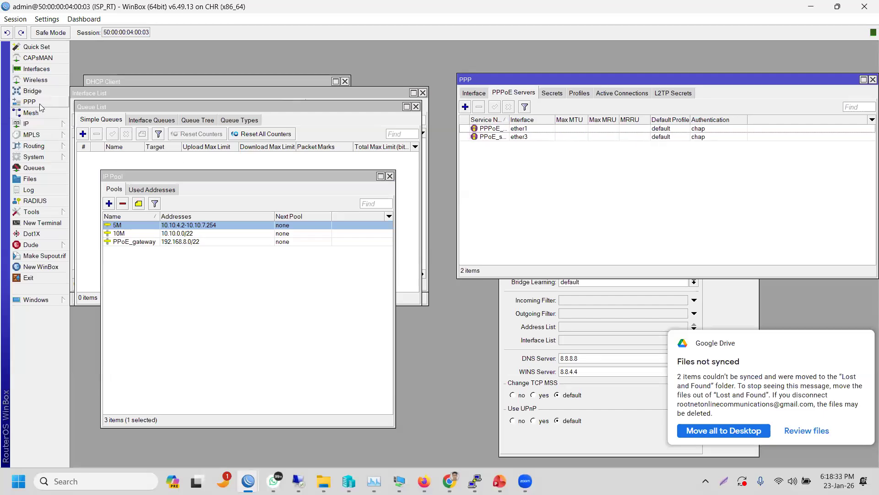
{"action": "left_click", "coordinate": [466, 106]}
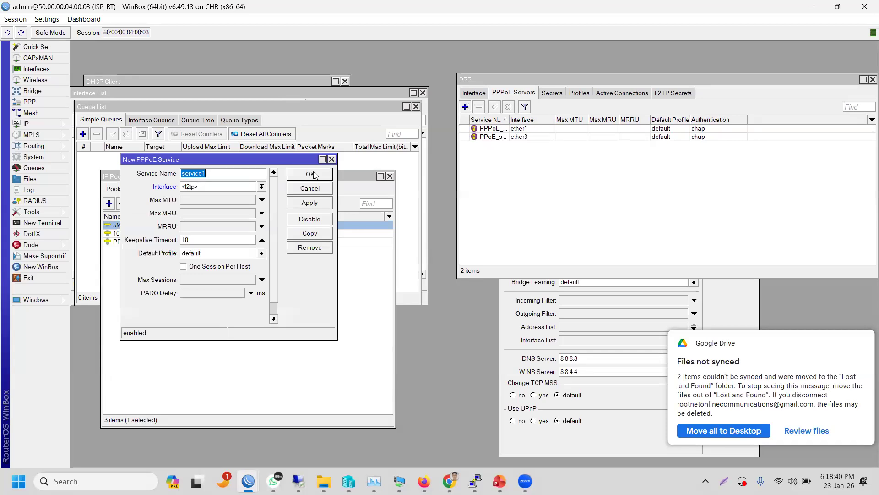
{"action": "left_click_drag", "start_coordinate": [230, 159], "coordinate": [568, 92]}
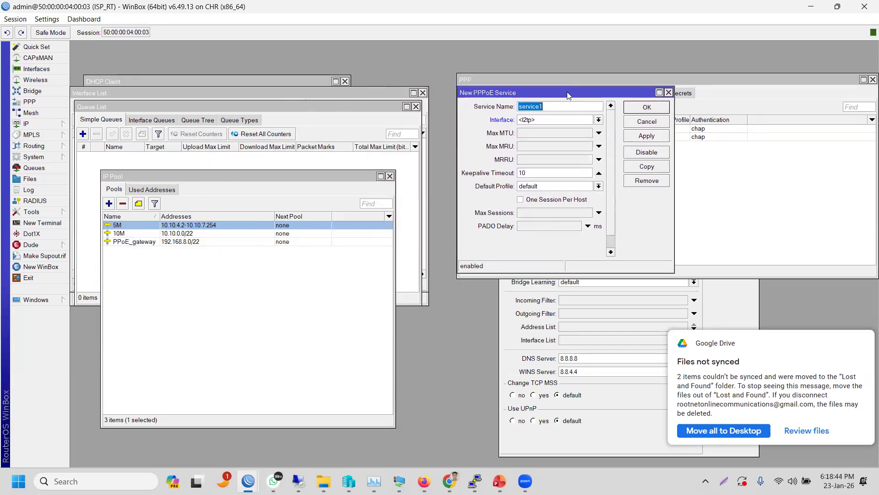
{"action": "left_click", "coordinate": [668, 92]}
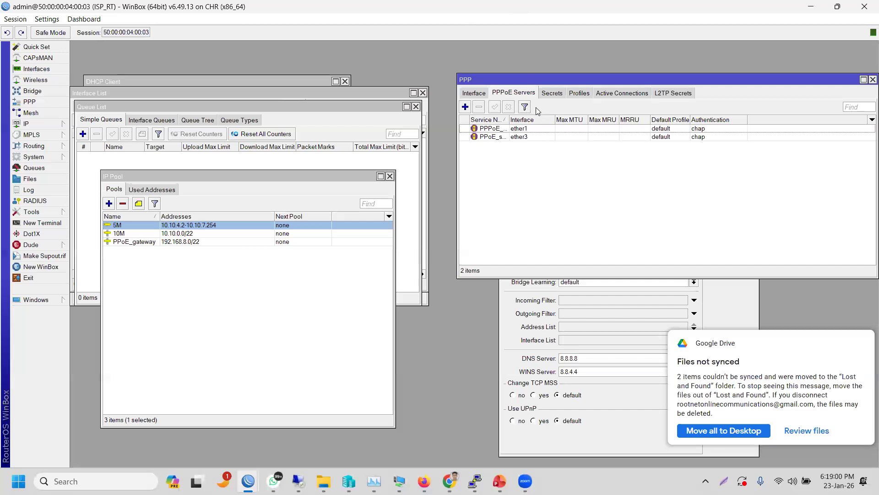
- Add a new profile from the PPP Profiles list and name it 5Mbps
{"action": "left_click", "coordinate": [580, 93]}
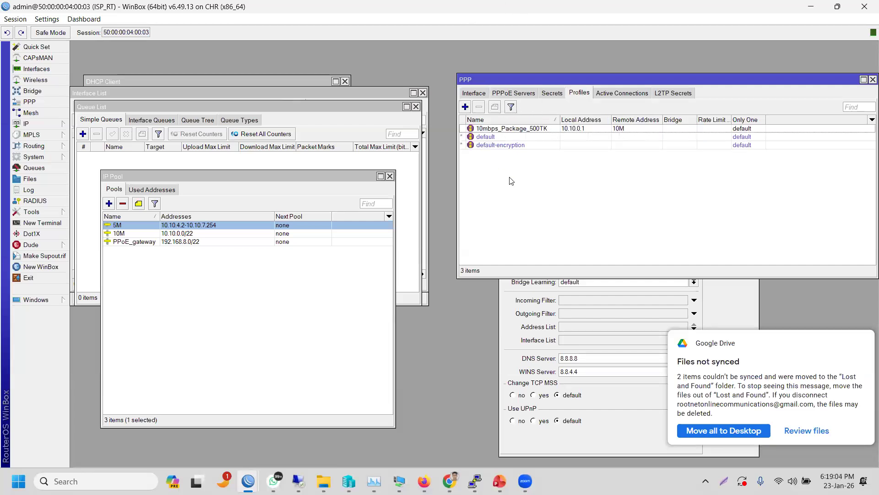
{"action": "left_click", "coordinate": [466, 107]}
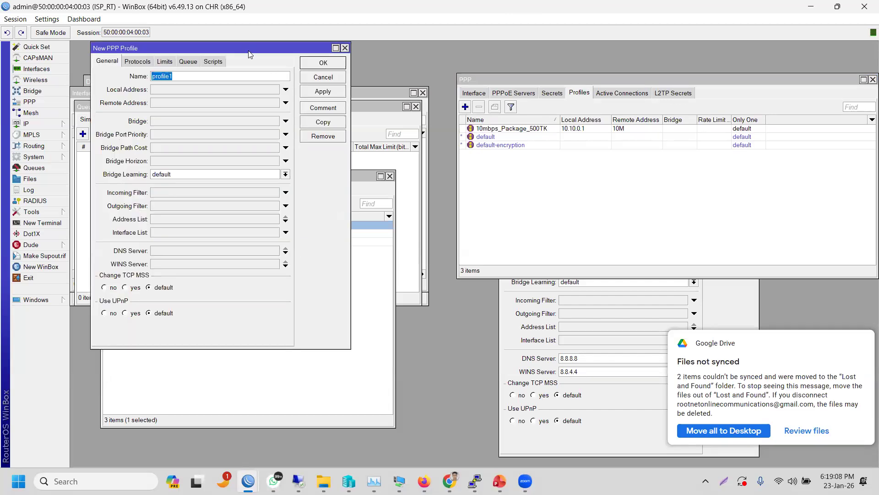
{"action": "left_click_drag", "start_coordinate": [308, 54], "coordinate": [454, 83]}
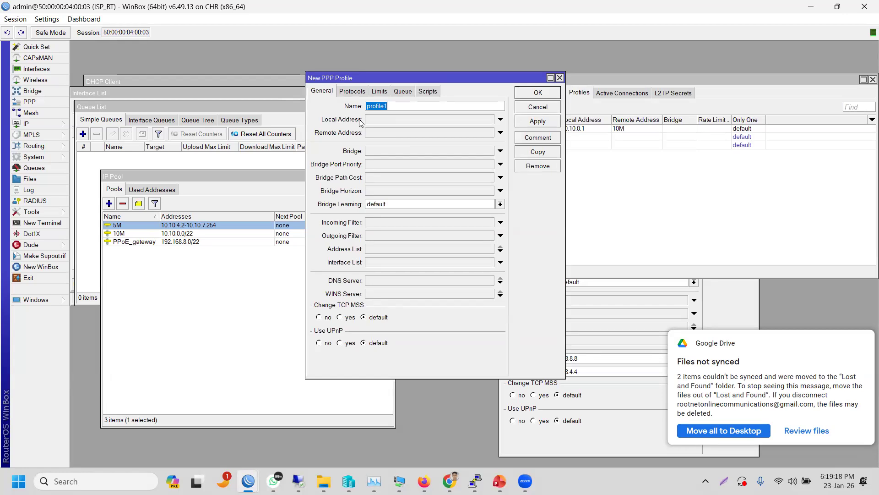
{"action": "type", "text": "5Mbps"}
- Browse the 5Mbps profile's Limits, Queue and Scripts settings, then go back to General
{"action": "left_click", "coordinate": [386, 93]}
{"action": "left_click", "coordinate": [411, 94]}
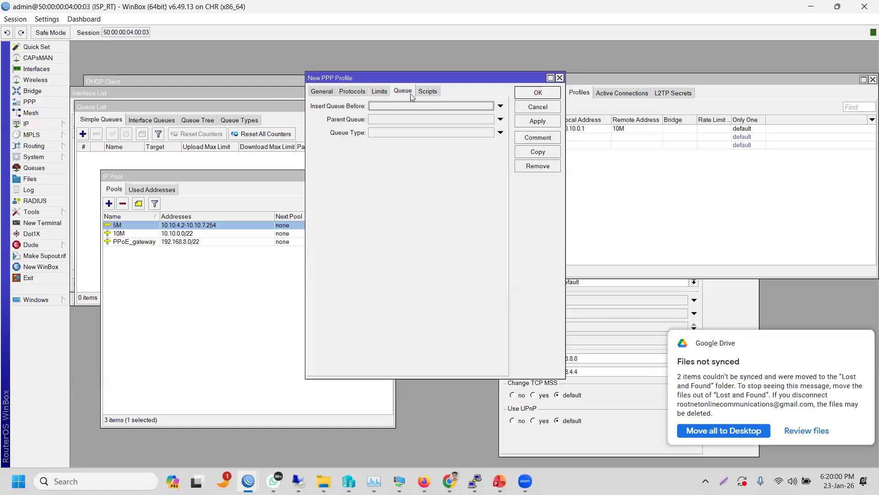
{"action": "left_click", "coordinate": [428, 94]}
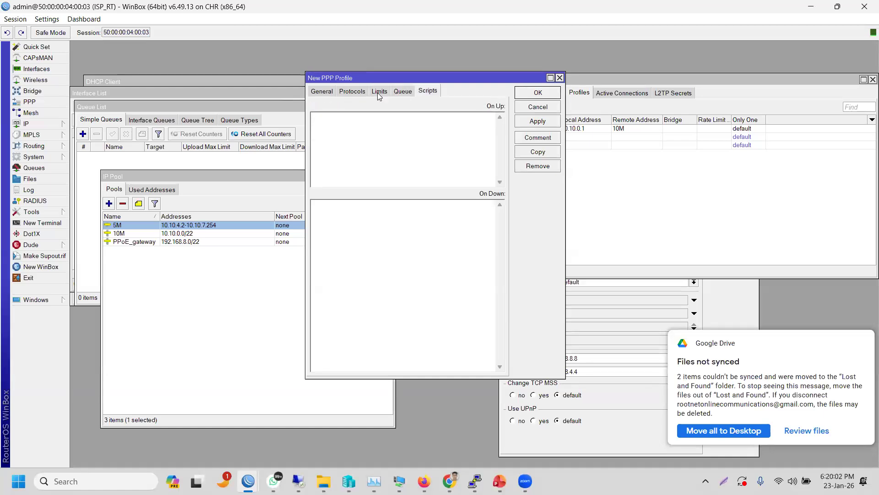
{"action": "left_click", "coordinate": [379, 94]}
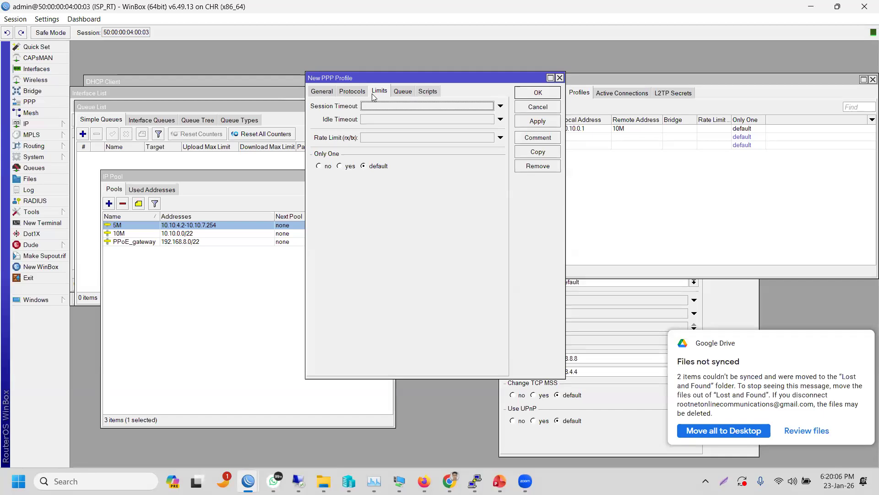
{"action": "left_click", "coordinate": [400, 94]}
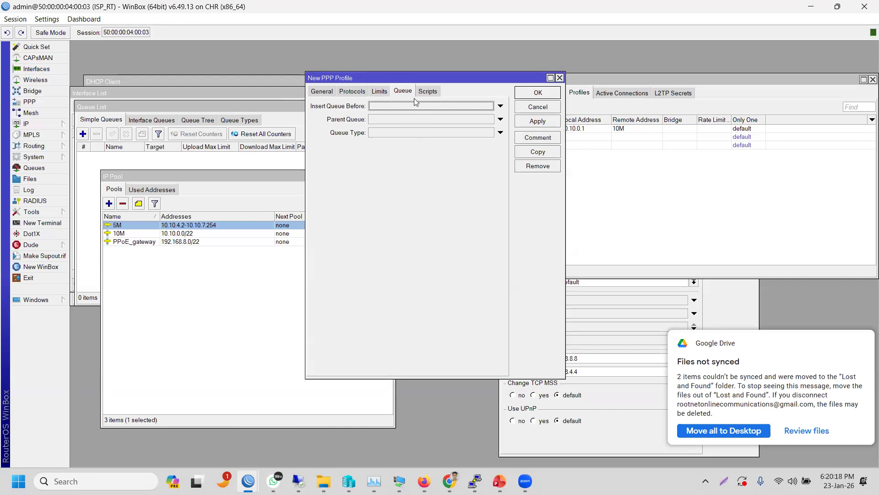
{"action": "left_click", "coordinate": [379, 92]}
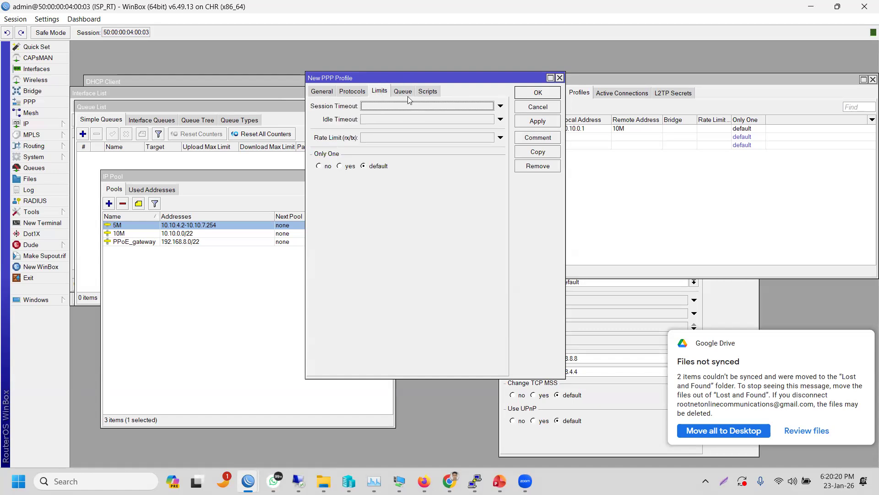
{"action": "left_click", "coordinate": [401, 92]}
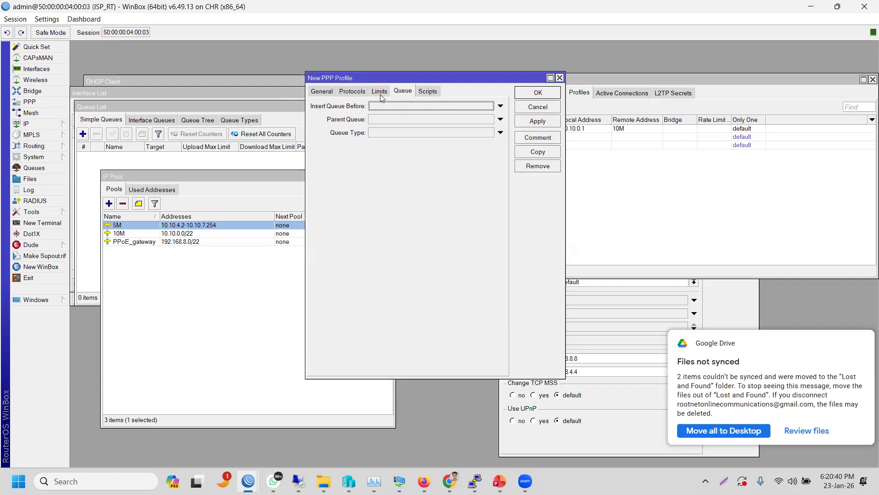
{"action": "left_click", "coordinate": [384, 96]}
{"action": "left_click", "coordinate": [404, 94]}
{"action": "left_click", "coordinate": [427, 94]}
{"action": "left_click", "coordinate": [402, 92]}
{"action": "left_click", "coordinate": [378, 90]}
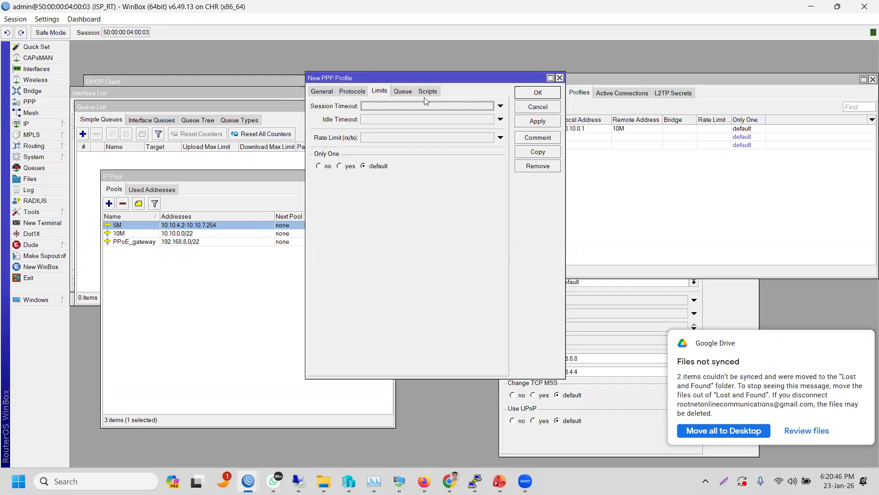
{"action": "left_click", "coordinate": [324, 92]}
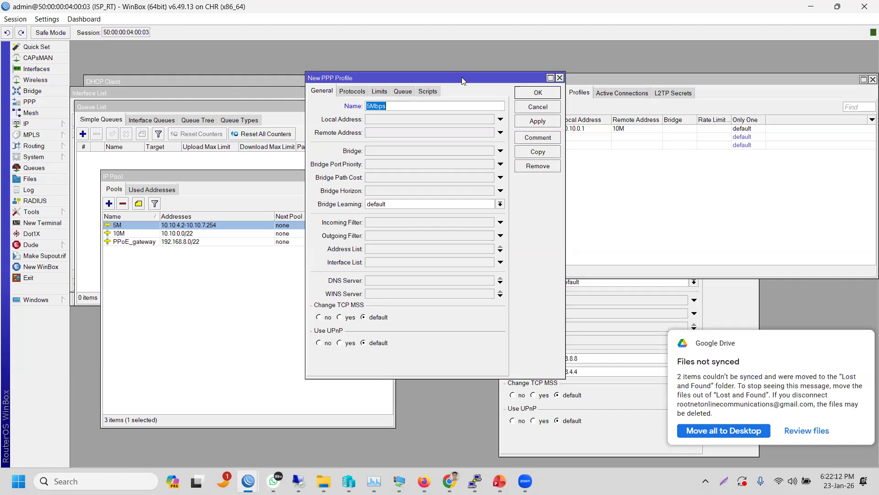
- Close the Google Drive sync notification and place the profile dialog beside the IP Pool list
{"action": "left_click_drag", "start_coordinate": [459, 78], "coordinate": [584, 88]}
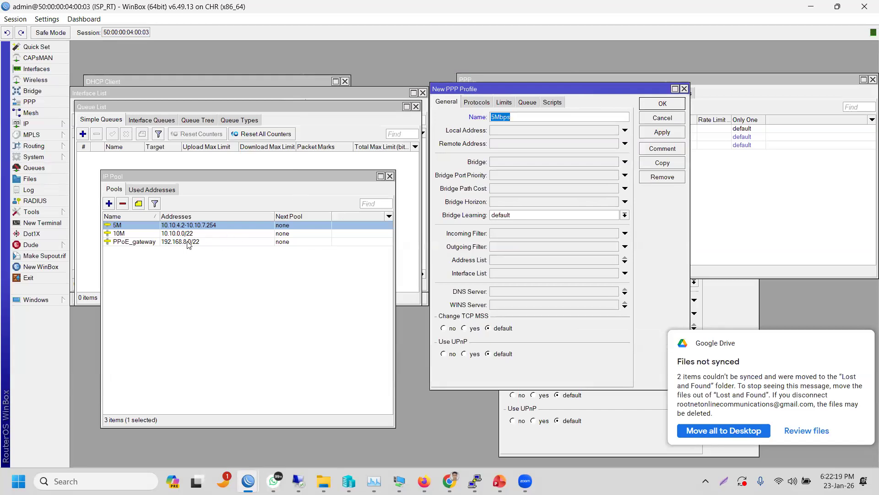
{"action": "left_click_drag", "start_coordinate": [490, 93], "coordinate": [556, 157]}
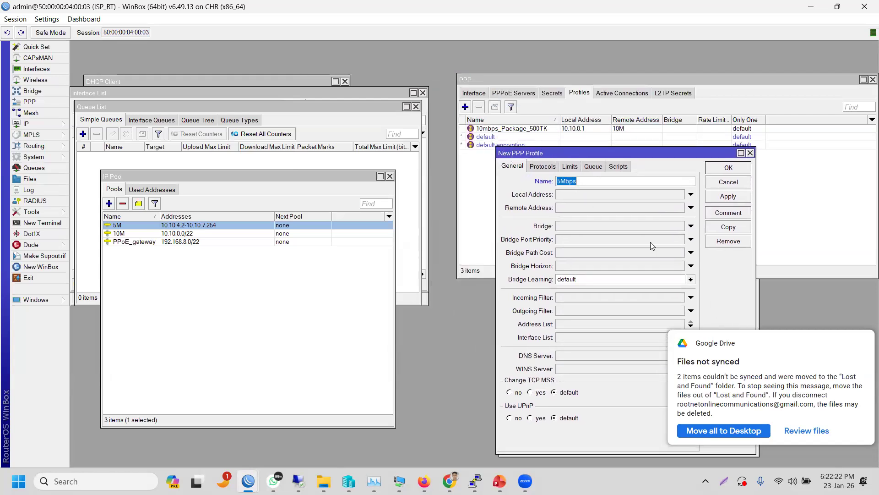
{"action": "left_click", "coordinate": [855, 343]}
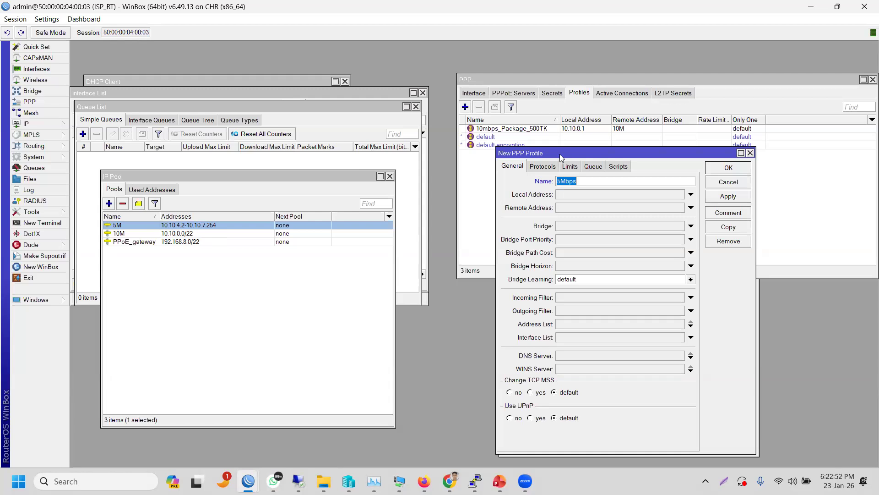
{"action": "left_click_drag", "start_coordinate": [560, 153], "coordinate": [534, 87]}
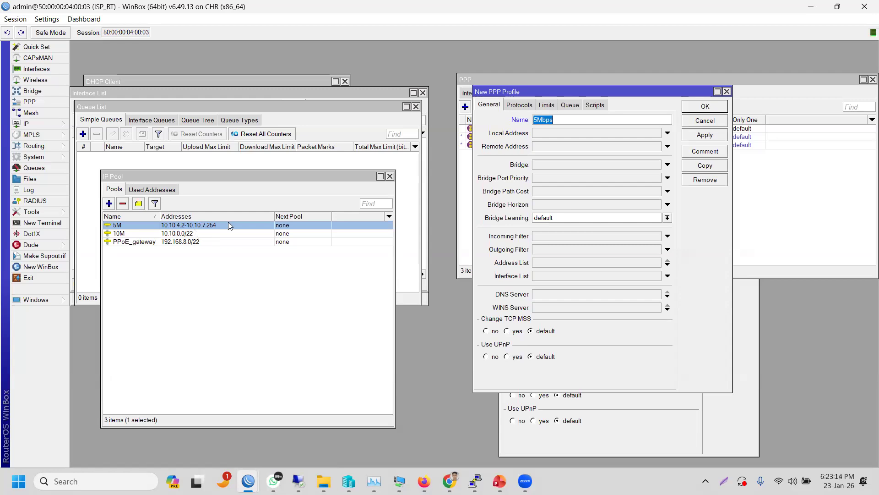
- Set the profile's local address to 10.10.4.1 and its remote address to pool 5M
{"action": "left_click", "coordinate": [550, 134]}
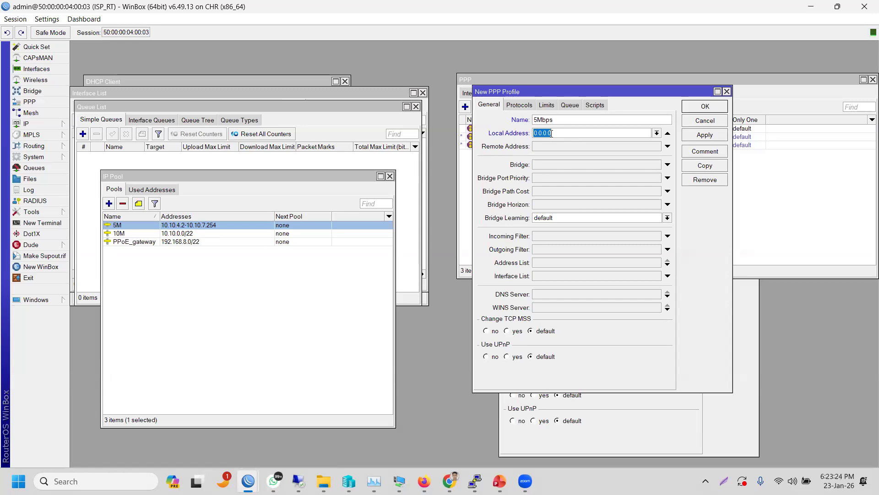
{"action": "type", "text": "10.10."}
{"action": "type", "text": "1"}
{"action": "left_click", "coordinate": [646, 149]}
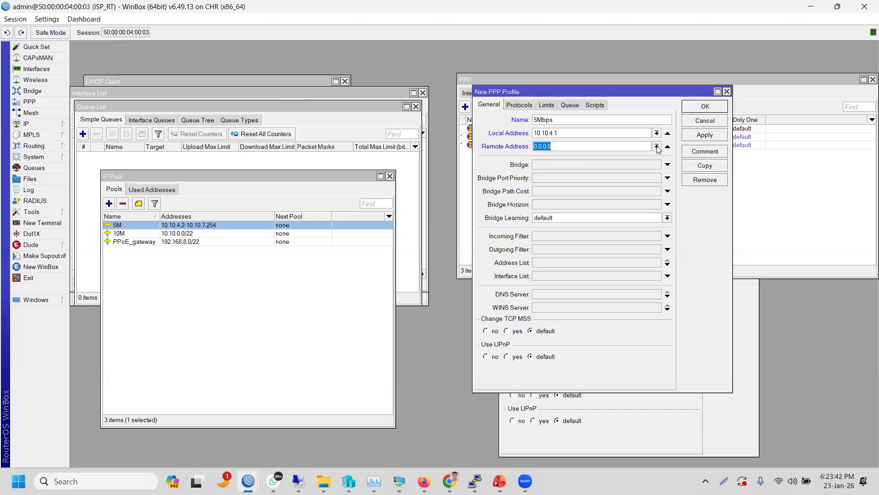
{"action": "left_click", "coordinate": [657, 146]}
{"action": "left_click", "coordinate": [637, 157]}
- Add DNS servers 8.8.8.8 and 1.1.1.1 to the profile
{"action": "left_click", "coordinate": [540, 294]}
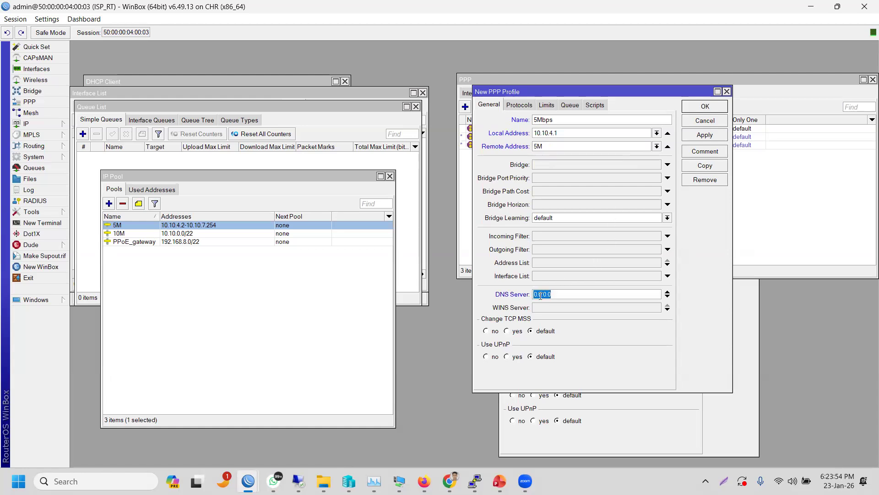
{"action": "type", "text": "8.8.8.8."}
{"action": "left_click", "coordinate": [668, 297]}
{"action": "type", "text": "1.1.1.1"}
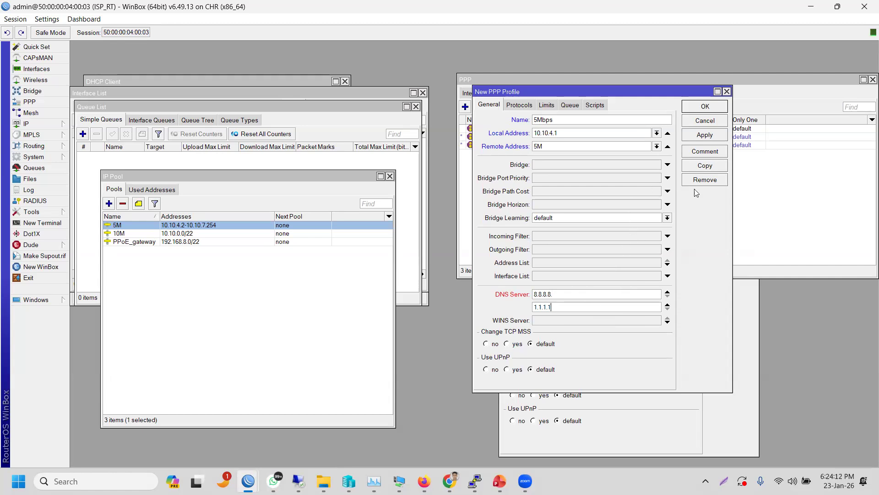
{"action": "left_click", "coordinate": [705, 136]}
{"action": "double_click", "coordinate": [191, 225]}
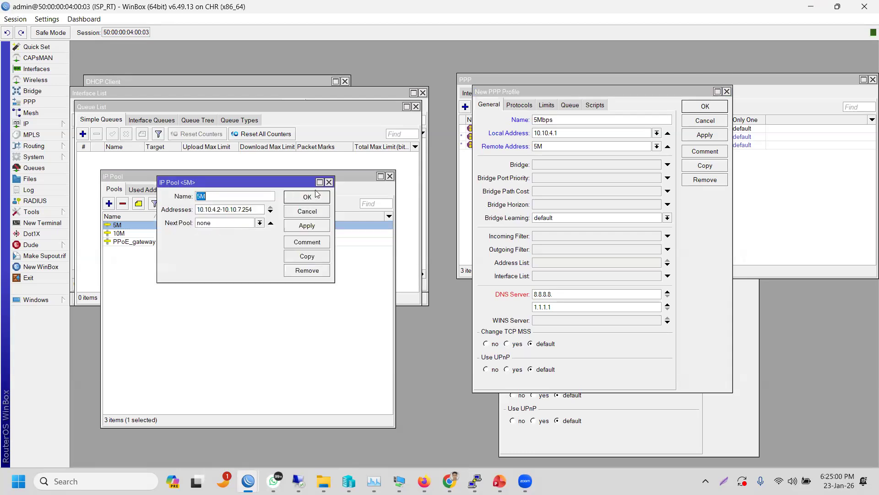
{"action": "left_click", "coordinate": [328, 182]}
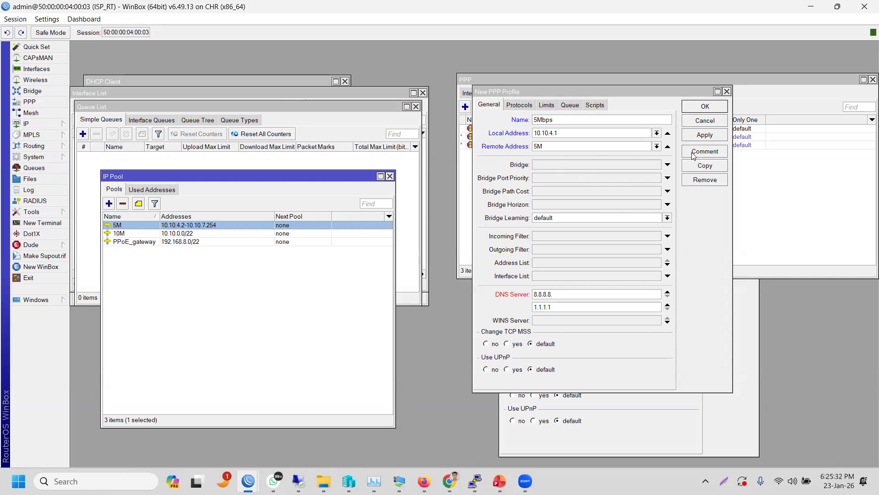
- Try saving the profile, dismissing the 'ip address expected' error and altering the local address
{"action": "left_click", "coordinate": [698, 135]}
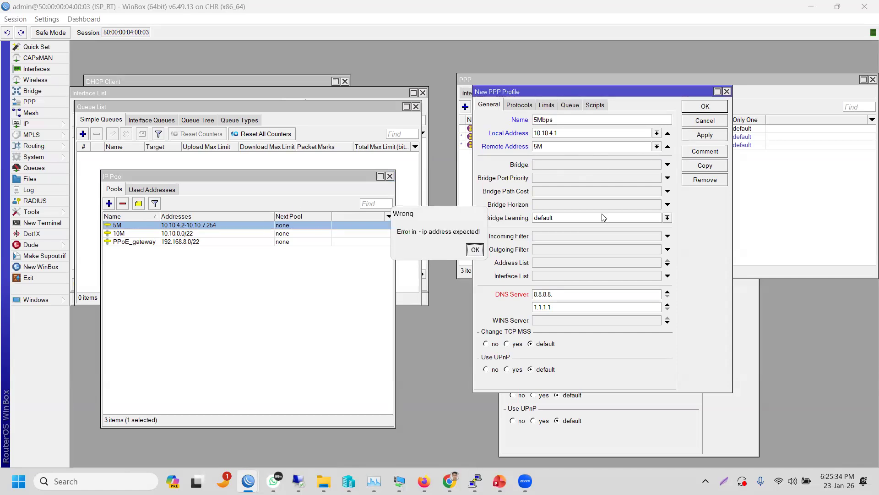
{"action": "left_click", "coordinate": [475, 250]}
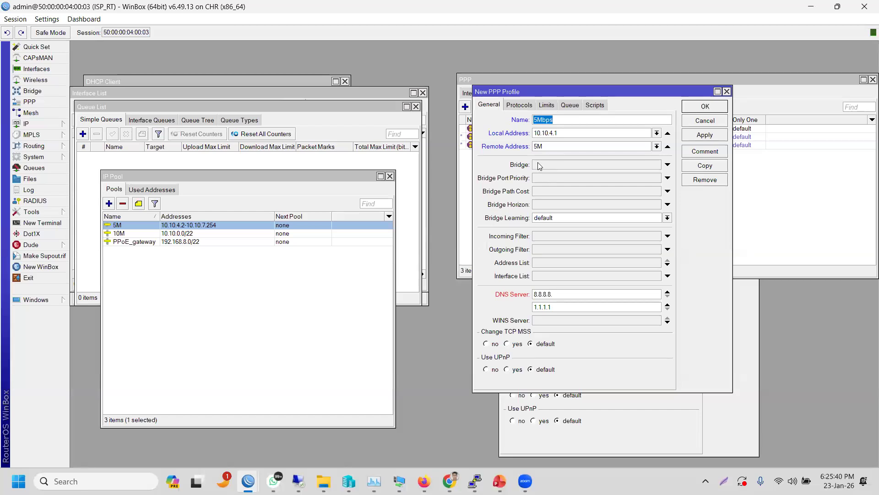
{"action": "left_click", "coordinate": [553, 133]}
{"action": "key", "text": "BackSpace"}
{"action": "type", "text": "0"}
{"action": "left_click", "coordinate": [705, 135]}
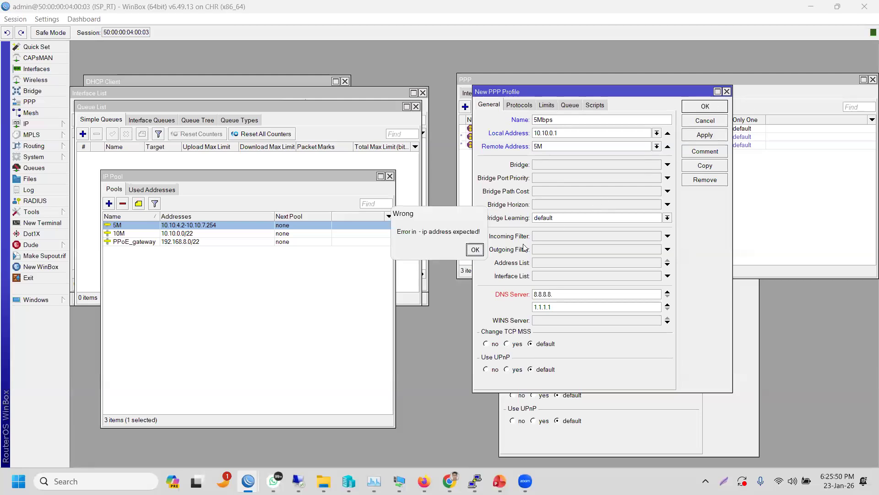
{"action": "left_click", "coordinate": [476, 249]}
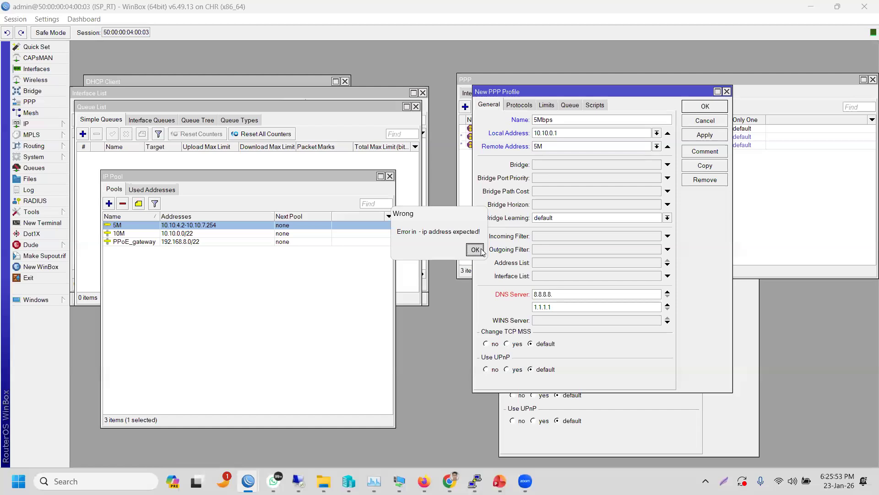
- Retry saving, dismiss the error again, and re-enter local address 10.10.4.1
{"action": "left_click", "coordinate": [719, 106]}
{"action": "left_click", "coordinate": [476, 250]}
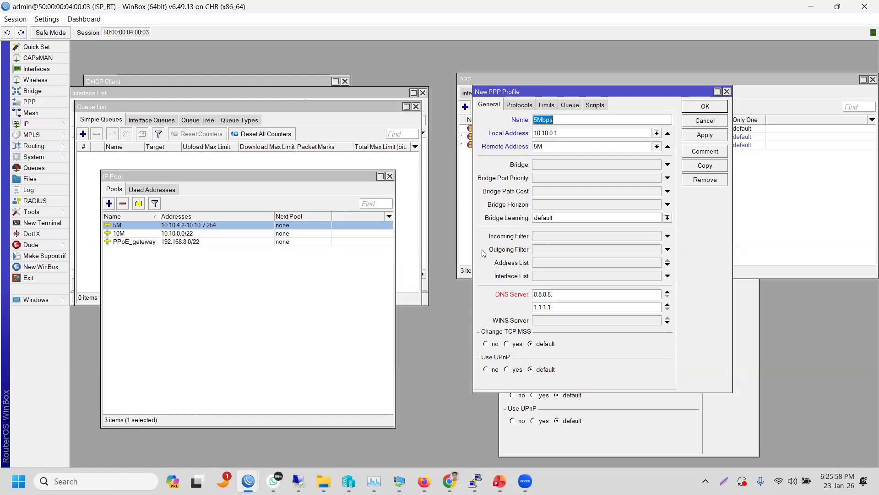
{"action": "left_click", "coordinate": [582, 132]}
{"action": "key", "text": "BackSpace"}
{"action": "key", "text": "BackSpace"}
{"action": "key", "text": "BackSpace"}
{"action": "type", "text": "4.1"}
{"action": "left_click", "coordinate": [692, 133]}
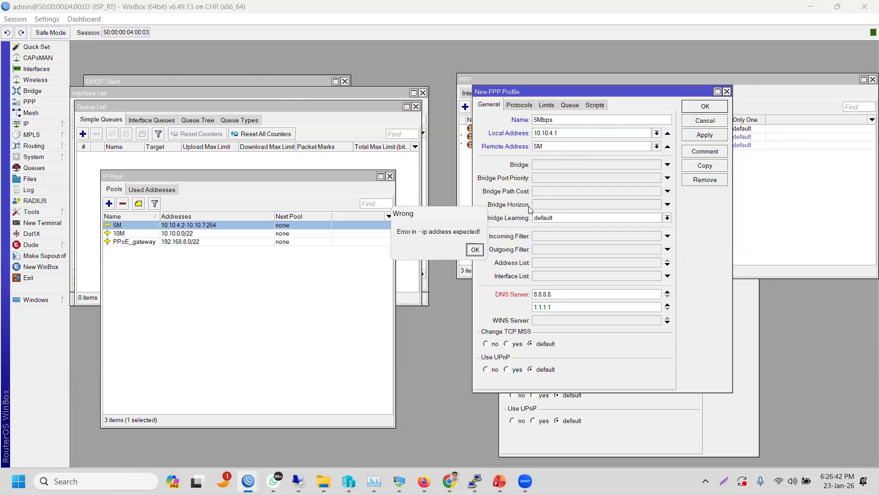
- Dismiss the address error and open the 5M pool to inspect its 10.10.4.2-10.10.7.254 range
{"action": "left_click", "coordinate": [475, 249]}
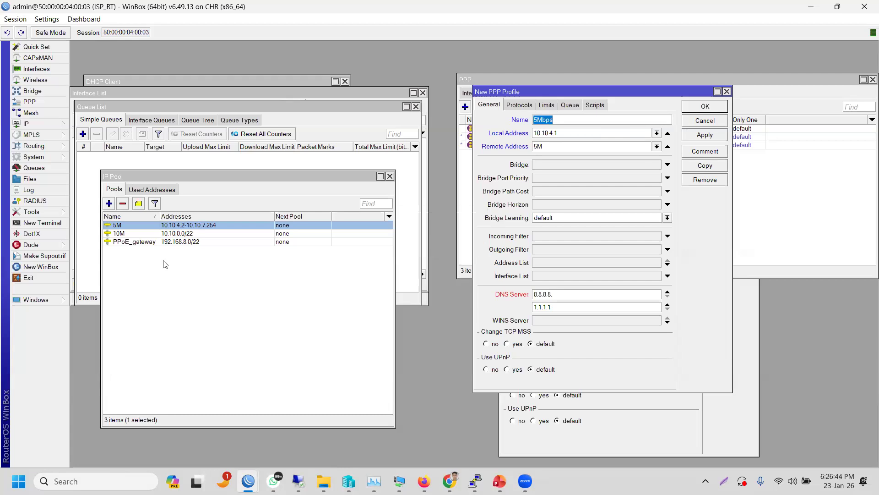
{"action": "left_click", "coordinate": [148, 234]}
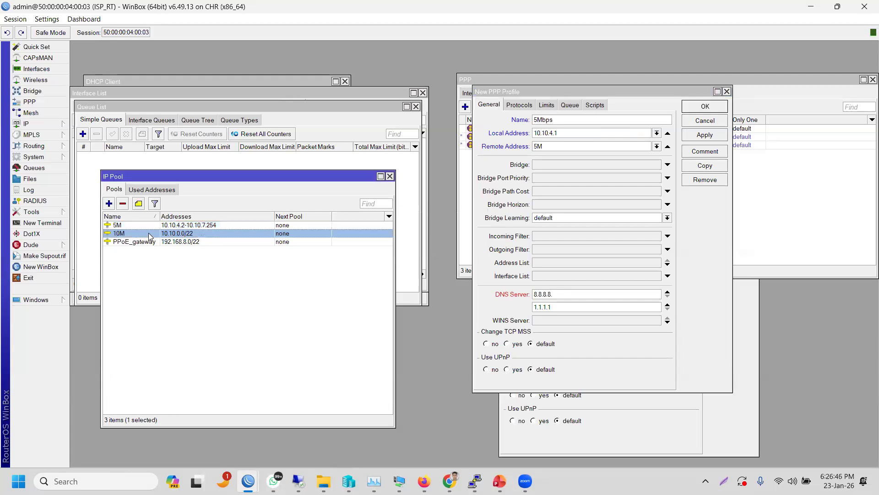
{"action": "left_click", "coordinate": [173, 225]}
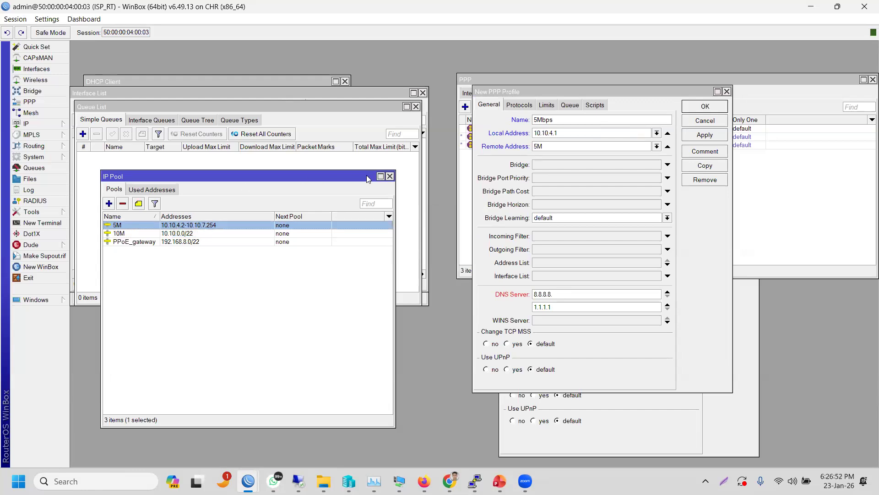
{"action": "double_click", "coordinate": [141, 227]}
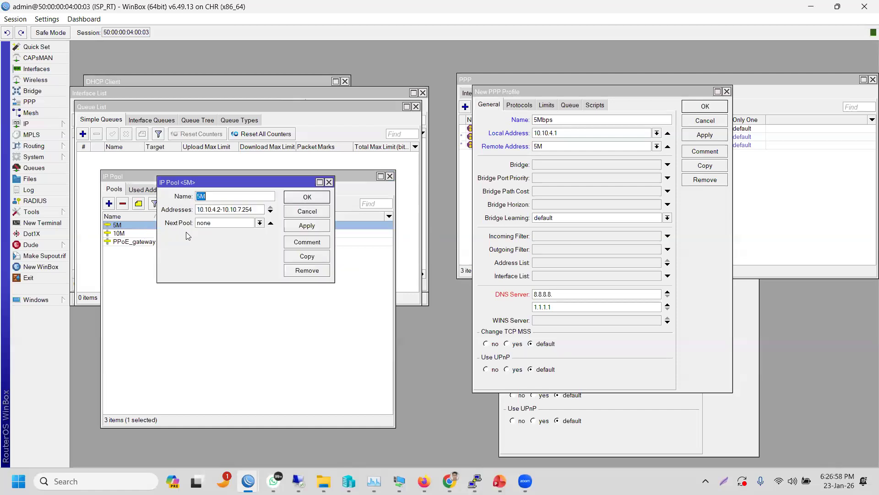
{"action": "left_click", "coordinate": [253, 209]}
{"action": "key", "text": "Left"}
{"action": "key", "text": "Left"}
{"action": "key", "text": "Left"}
{"action": "key", "text": "Left"}
{"action": "key", "text": "Left"}
{"action": "key", "text": "Left"}
{"action": "key", "text": "Left"}
{"action": "key", "text": "Left"}
{"action": "key", "text": "Left"}
{"action": "key", "text": "Left"}
{"action": "key", "text": "Left"}
{"action": "key", "text": "Left"}
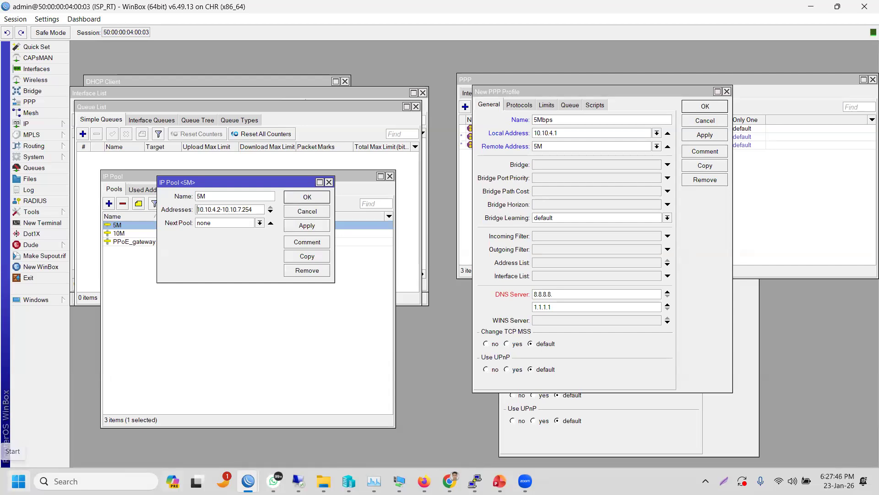
{"action": "mouse_move", "coordinate": [475, 481]}
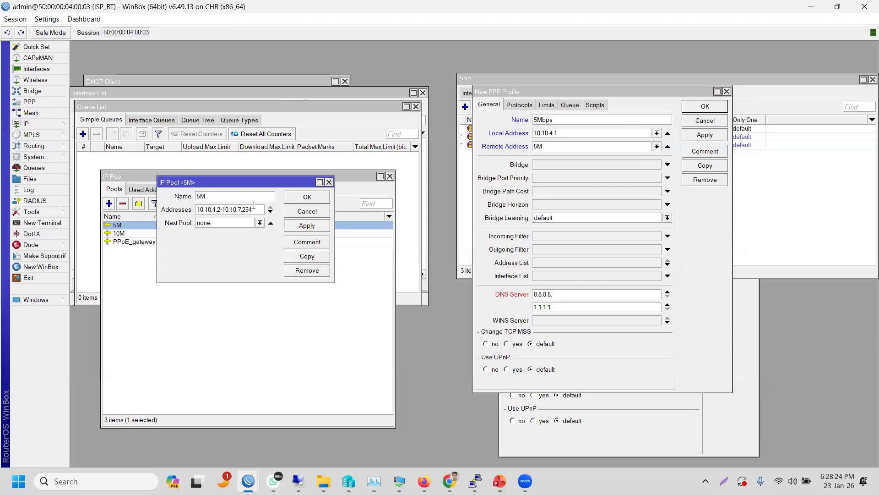
{"action": "key", "text": "Left"}
{"action": "key", "text": "Left"}
{"action": "key", "text": "Left"}
{"action": "key", "text": "Left"}
{"action": "key", "text": "Left"}
{"action": "key", "text": "Left"}
{"action": "key", "text": "Left"}
{"action": "left_click", "coordinate": [590, 134]}
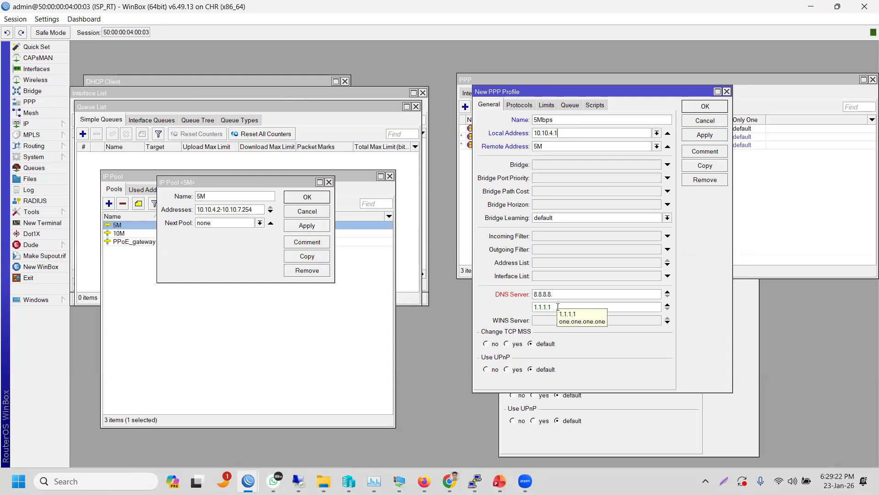
- Close the 5M pool settings, dismiss the failed profile save error, and move the profile dialog aside
{"action": "left_click", "coordinate": [262, 210]}
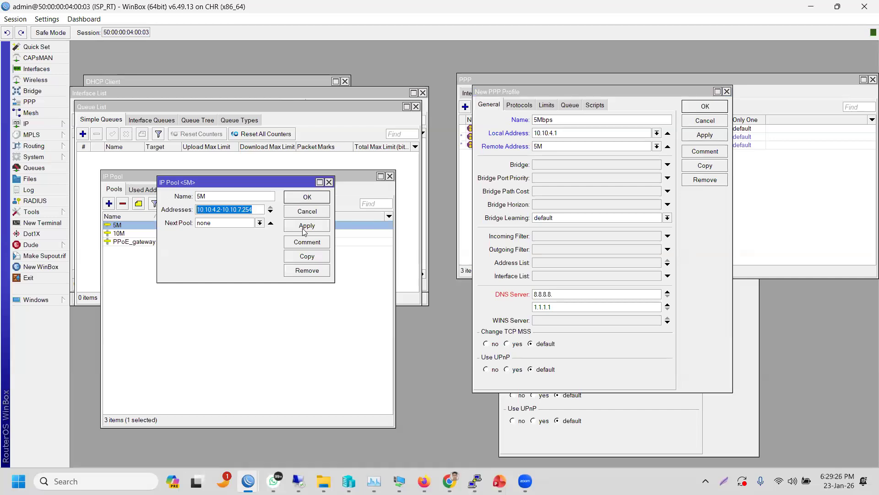
{"action": "left_click", "coordinate": [307, 197]}
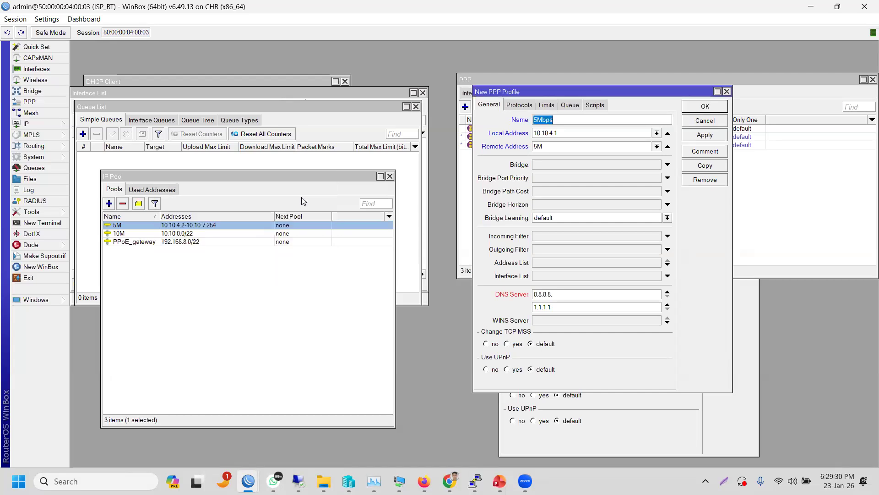
{"action": "left_click", "coordinate": [691, 109]}
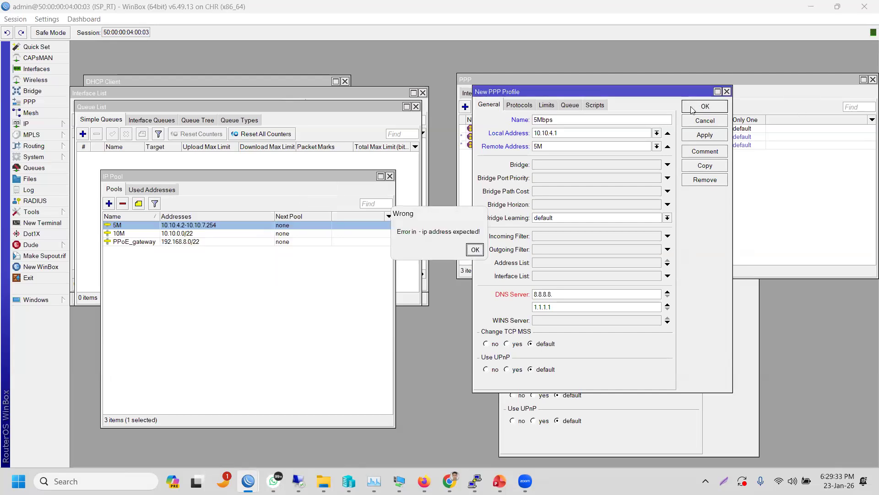
{"action": "left_click", "coordinate": [477, 250]}
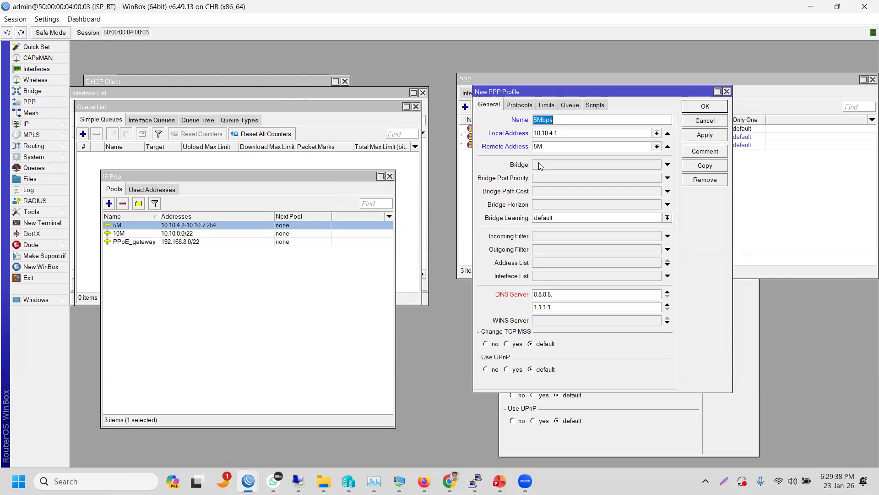
{"action": "left_click", "coordinate": [185, 224]}
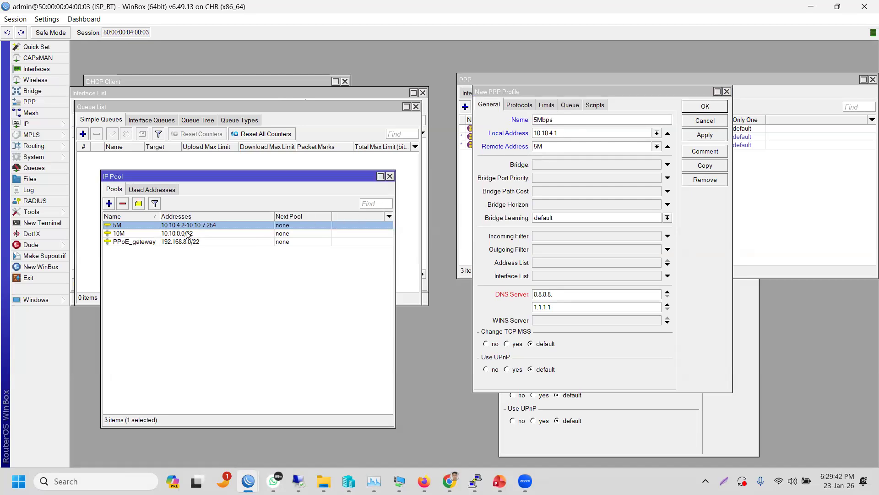
{"action": "left_click", "coordinate": [571, 130]}
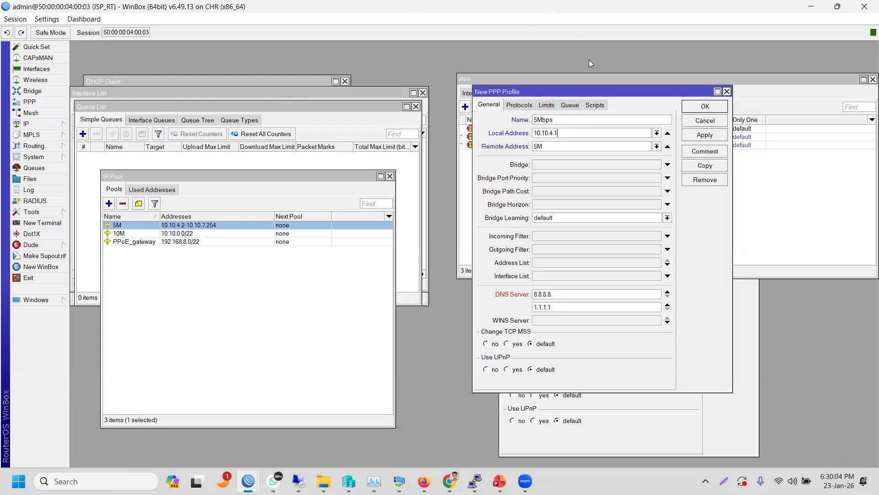
{"action": "left_click_drag", "start_coordinate": [586, 93], "coordinate": [532, 162]}
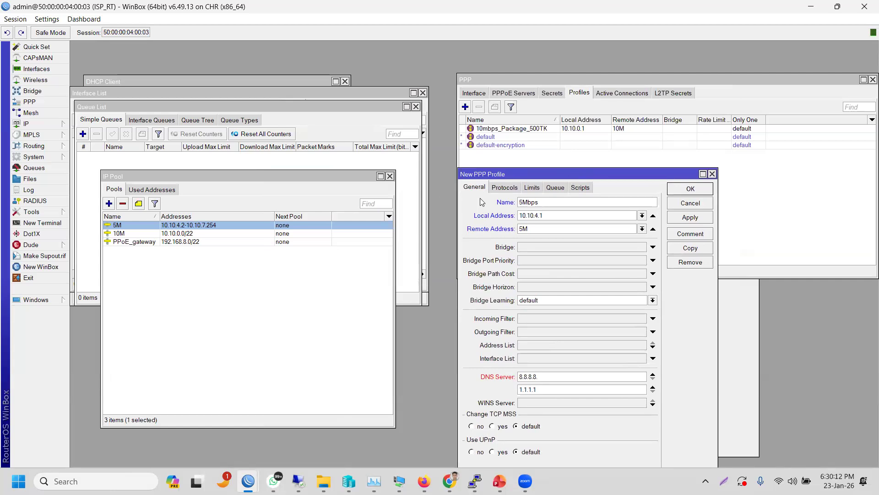
- Look through the profile's Limits, Queue and General settings and move the dialog higher
{"action": "left_click", "coordinate": [504, 187]}
{"action": "left_click", "coordinate": [536, 187]}
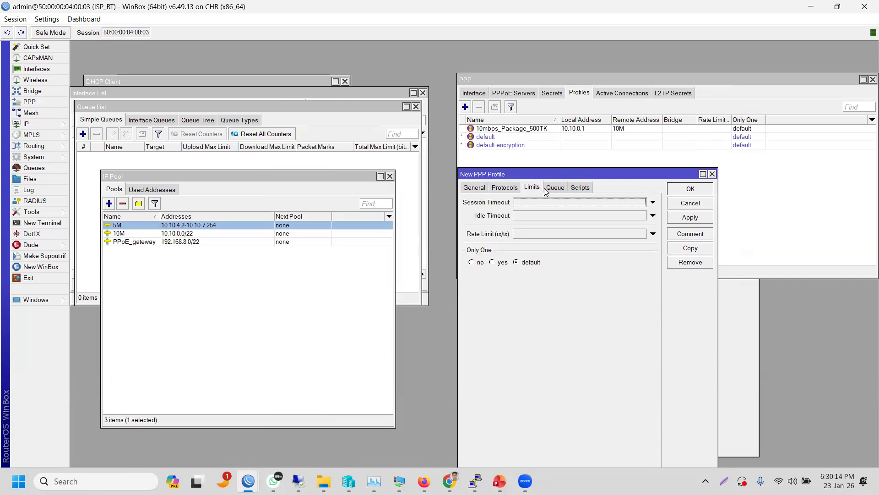
{"action": "left_click", "coordinate": [557, 189]}
{"action": "left_click", "coordinate": [579, 188]}
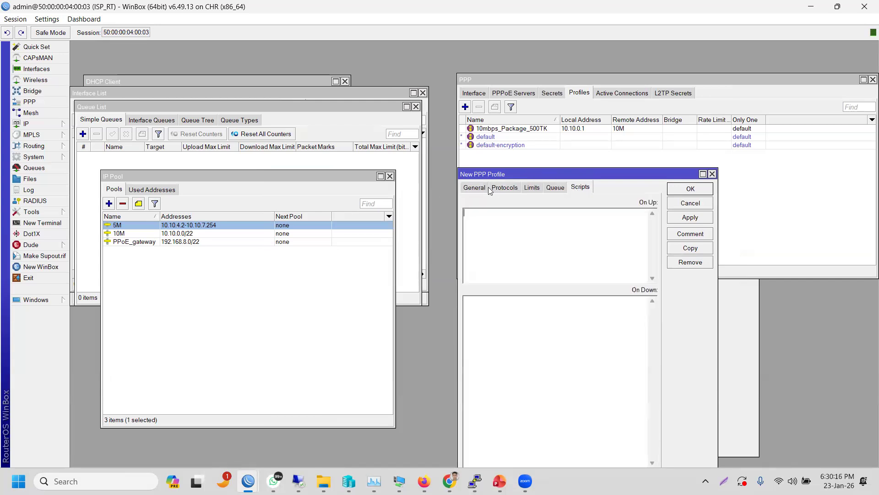
{"action": "left_click", "coordinate": [477, 187]}
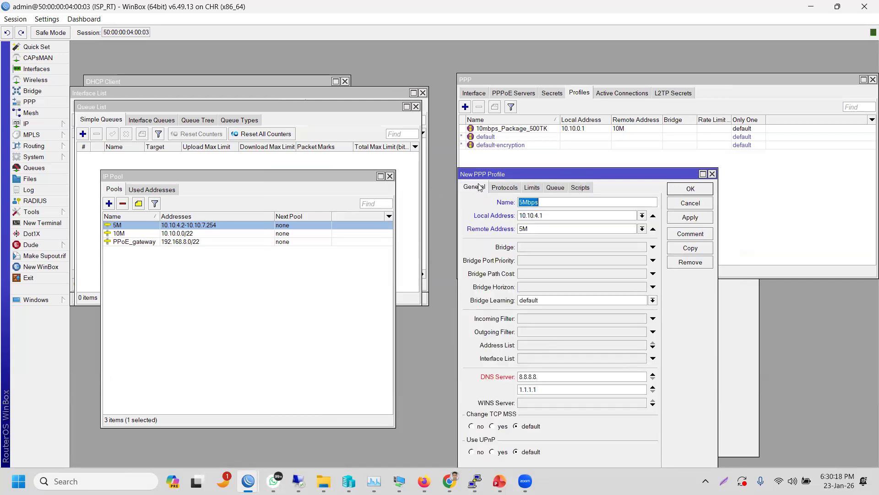
{"action": "left_click_drag", "start_coordinate": [480, 176], "coordinate": [482, 103]}
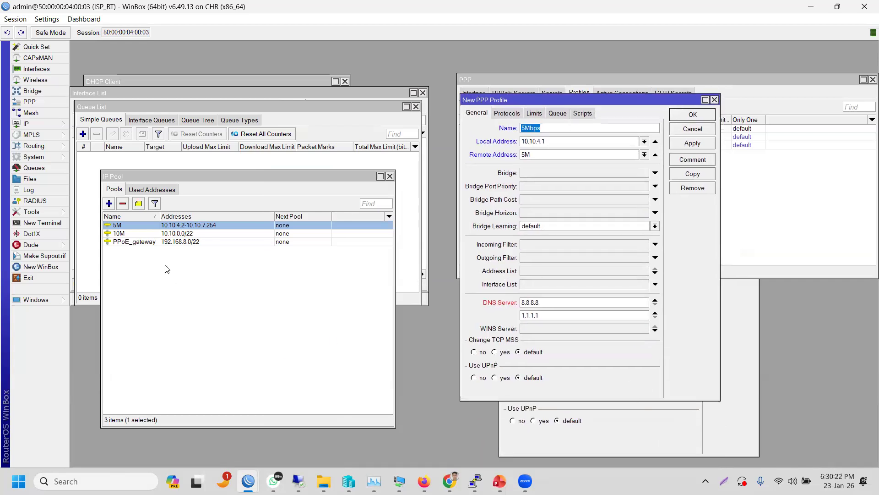
- Cancel the unsaved 5Mbps profile and clear the pool list selection
{"action": "left_click", "coordinate": [181, 234]}
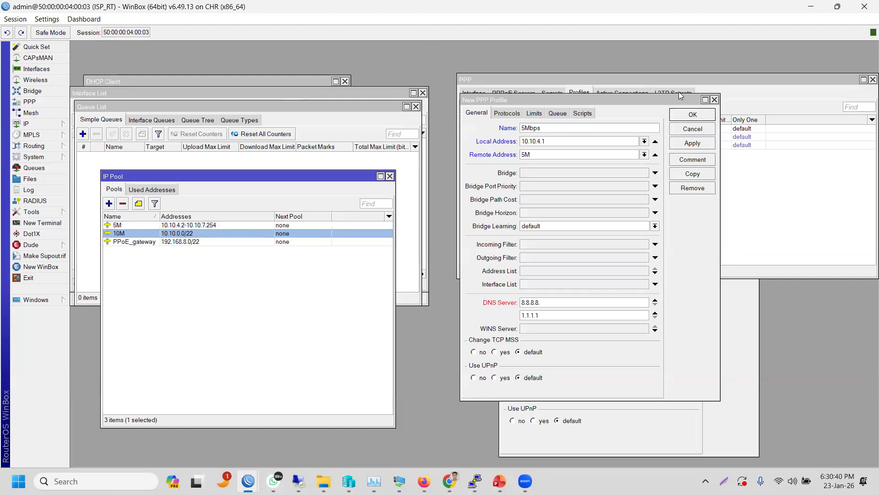
{"action": "left_click", "coordinate": [683, 130]}
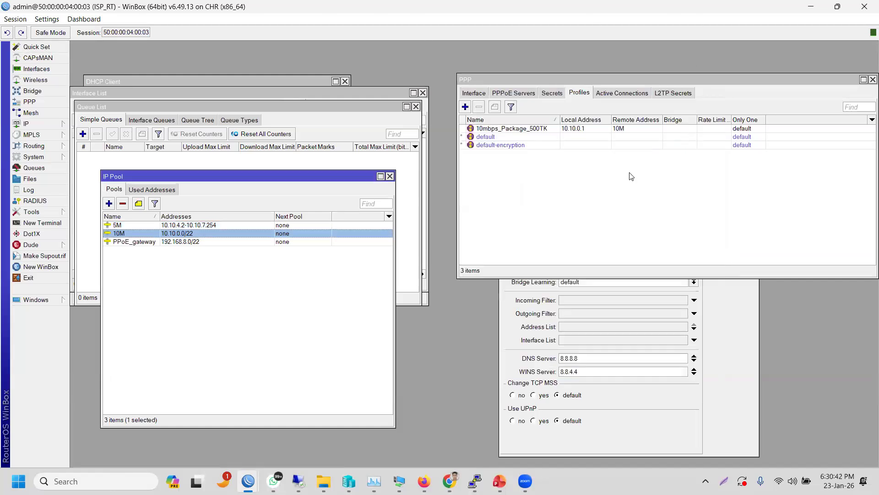
{"action": "left_click", "coordinate": [186, 295]}
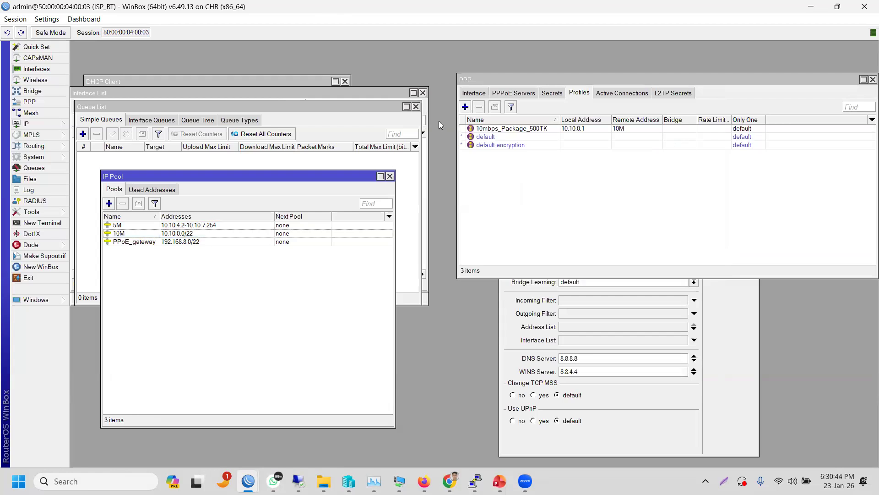
- Create a new PPP profile named 5Mbps
{"action": "left_click", "coordinate": [466, 107]}
{"action": "type", "text": "5mbps"}
{"action": "key", "text": "BackSpace"}
{"action": "key", "text": "BackSpace"}
{"action": "key", "text": "BackSpace"}
{"action": "key", "text": "BackSpace"}
{"action": "type", "text": "Mbps"}
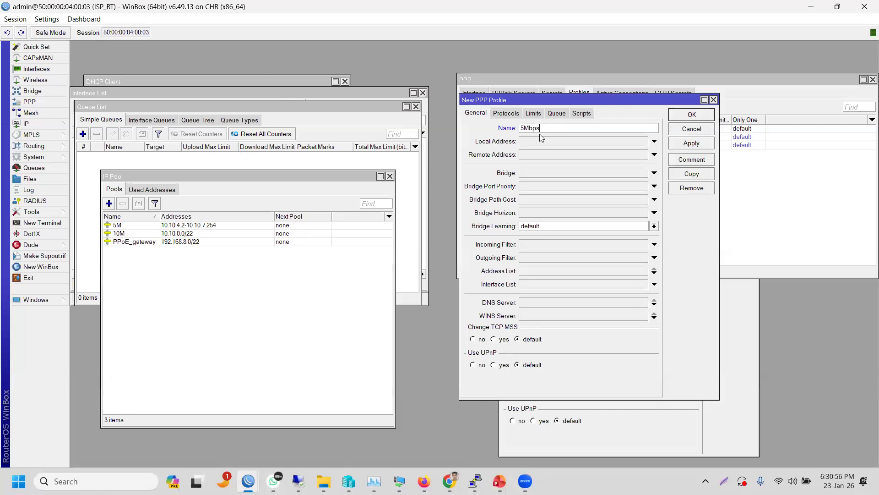
- Set local address 10.10.4.1, remote pool 5M and DNS 8.8.8.8, then save the profile
{"action": "left_click", "coordinate": [535, 142]}
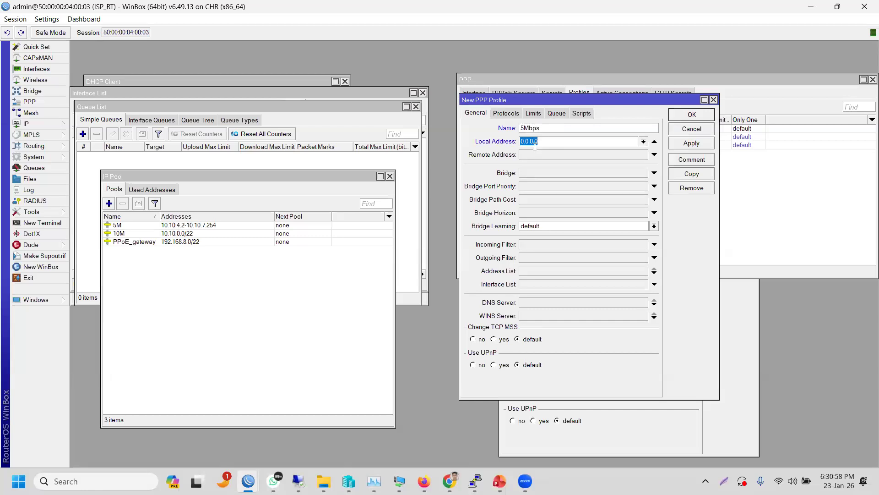
{"action": "type", "text": "10.10.4.1"}
{"action": "left_click", "coordinate": [535, 155]}
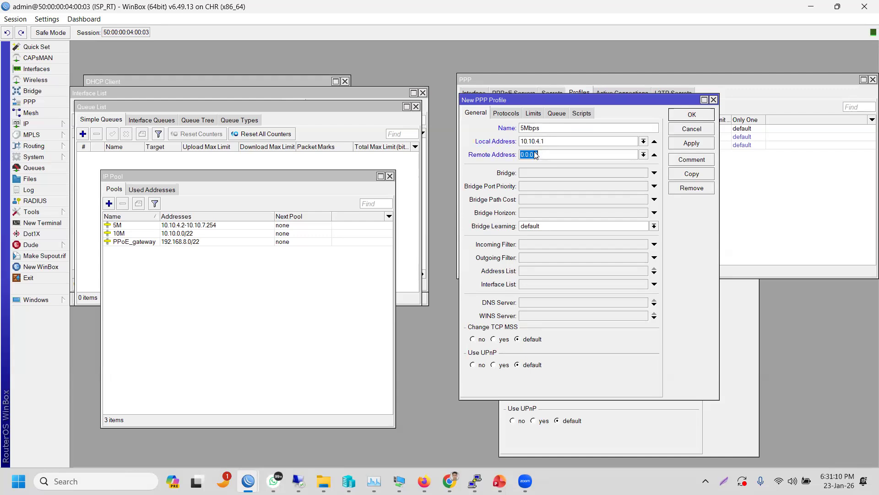
{"action": "left_click", "coordinate": [645, 155]}
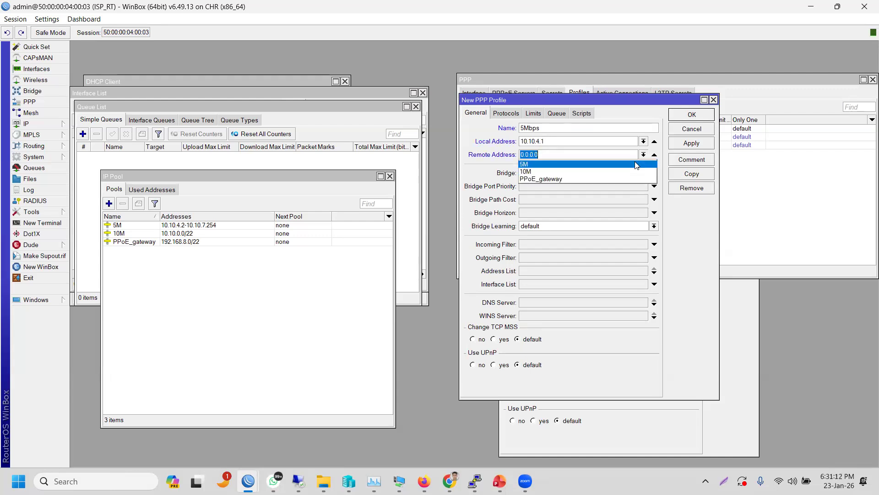
{"action": "left_click", "coordinate": [637, 165]}
{"action": "left_click", "coordinate": [557, 302]}
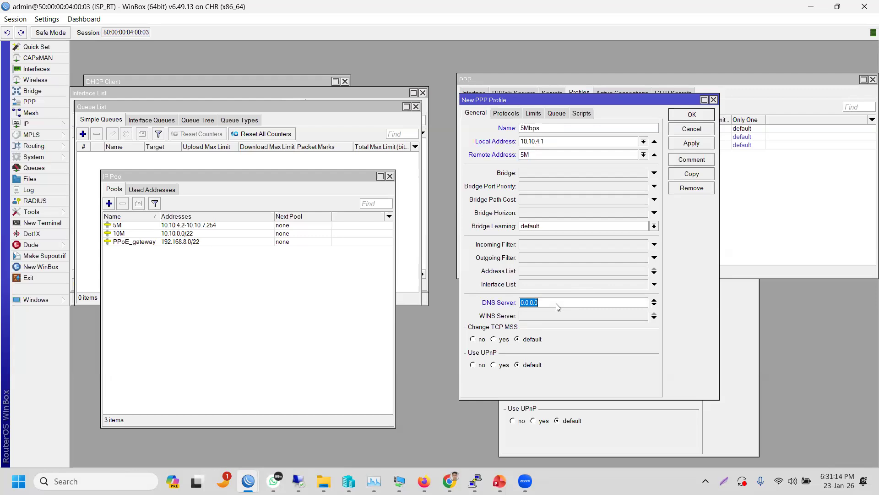
{"action": "type", "text": "8.8.8.8"}
{"action": "left_click", "coordinate": [696, 143]}
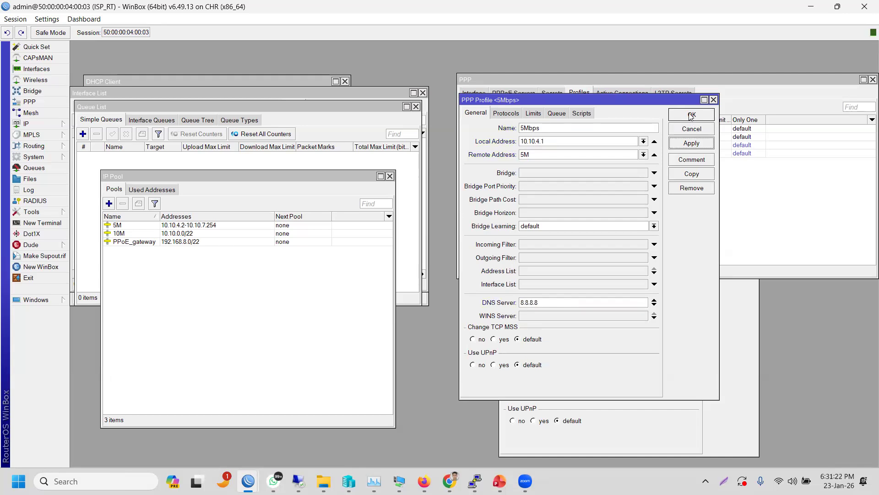
{"action": "left_click", "coordinate": [692, 115]}
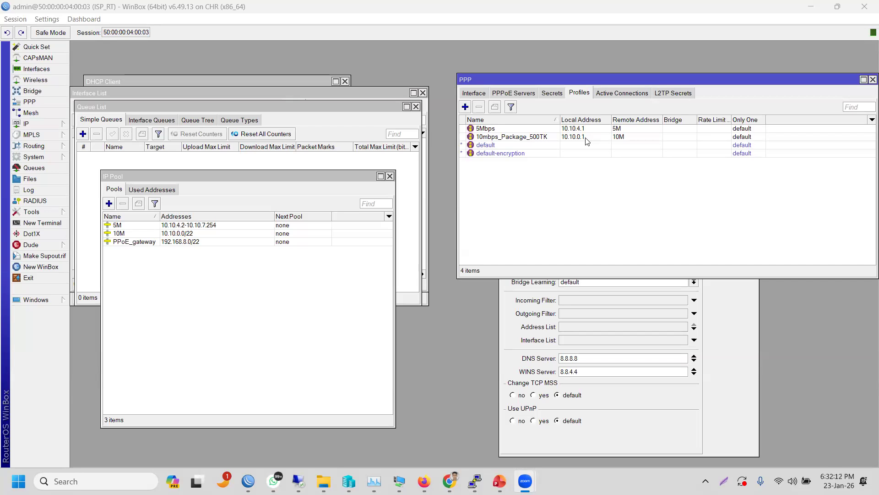
{"action": "left_click", "coordinate": [482, 146]}
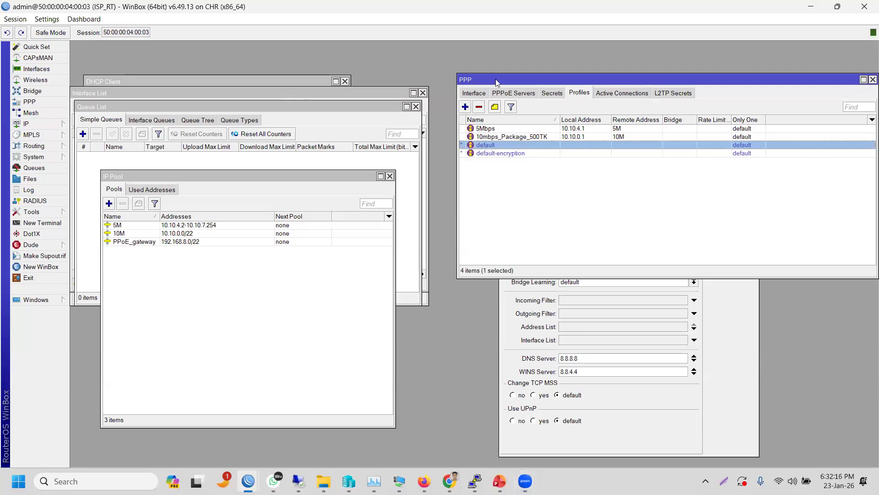
{"action": "left_click_drag", "start_coordinate": [497, 83], "coordinate": [439, 103]}
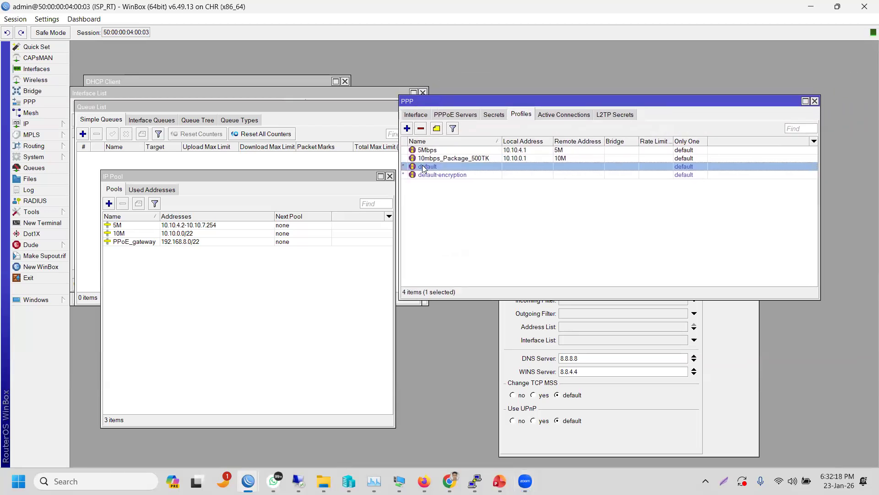
{"action": "double_click", "coordinate": [424, 168]}
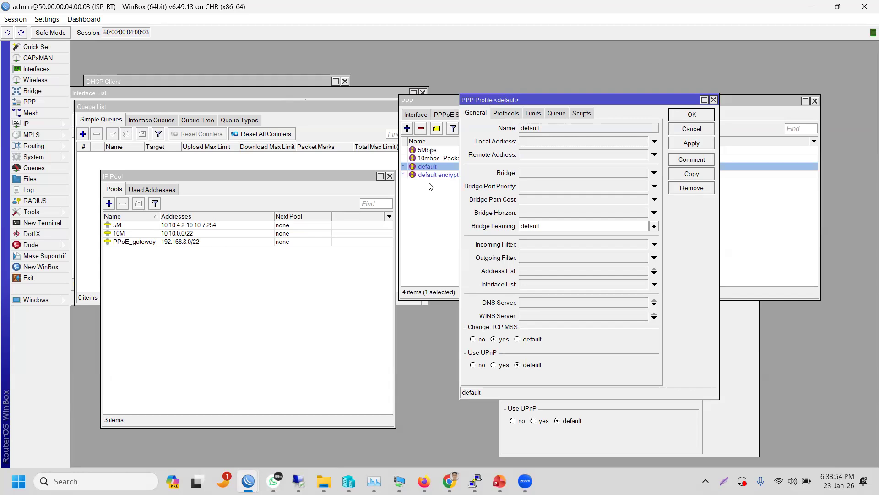
{"action": "left_click", "coordinate": [714, 100]}
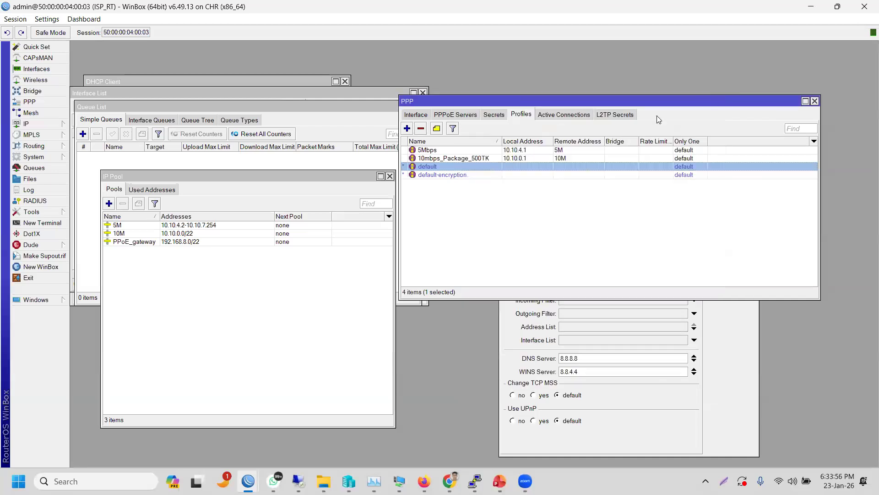
- Select the 5Mbps profile, then show the still-empty PPP Secrets list
{"action": "left_click", "coordinate": [455, 151]}
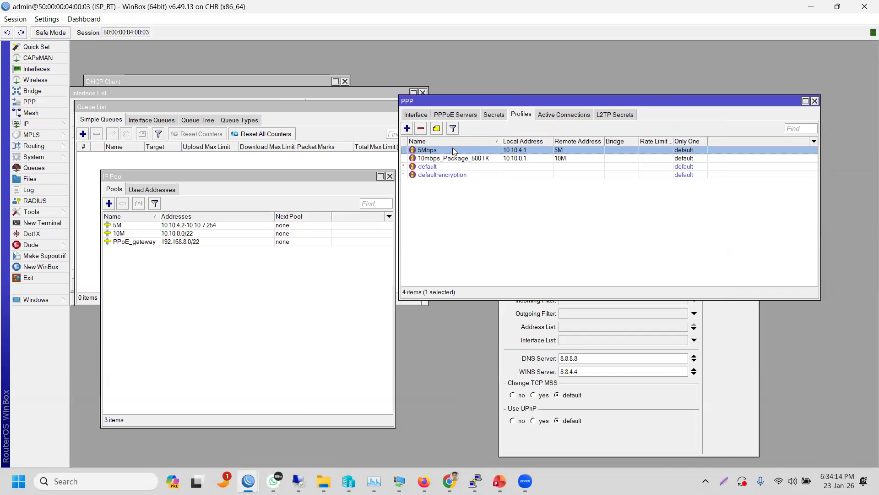
{"action": "left_click", "coordinate": [496, 116]}
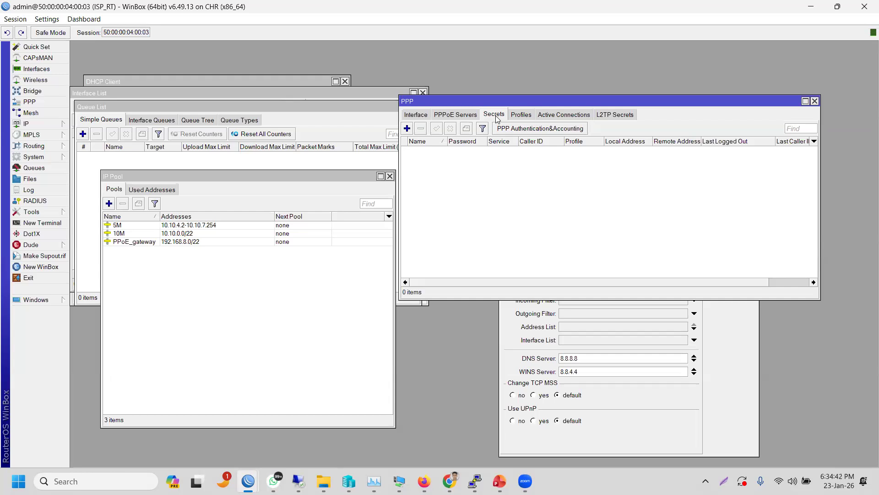
- Add a new PPP secret and replace its default name with 'office'
{"action": "left_click", "coordinate": [407, 129]}
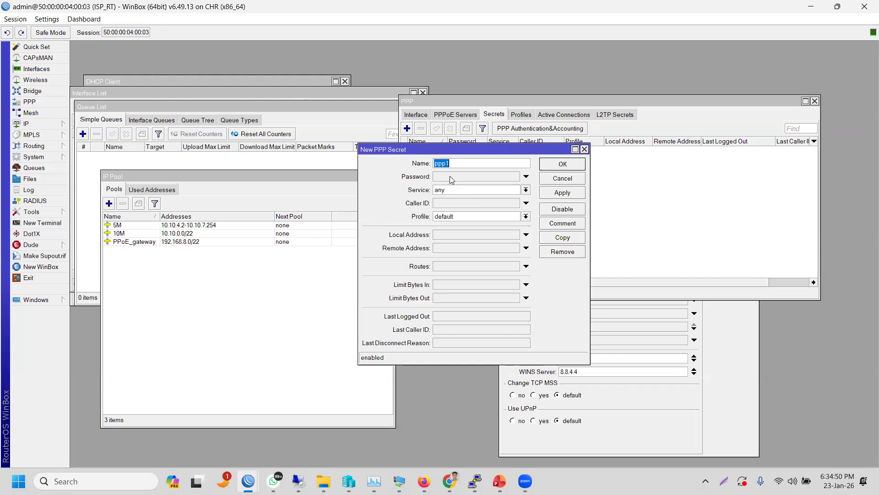
{"action": "left_click", "coordinate": [470, 161]}
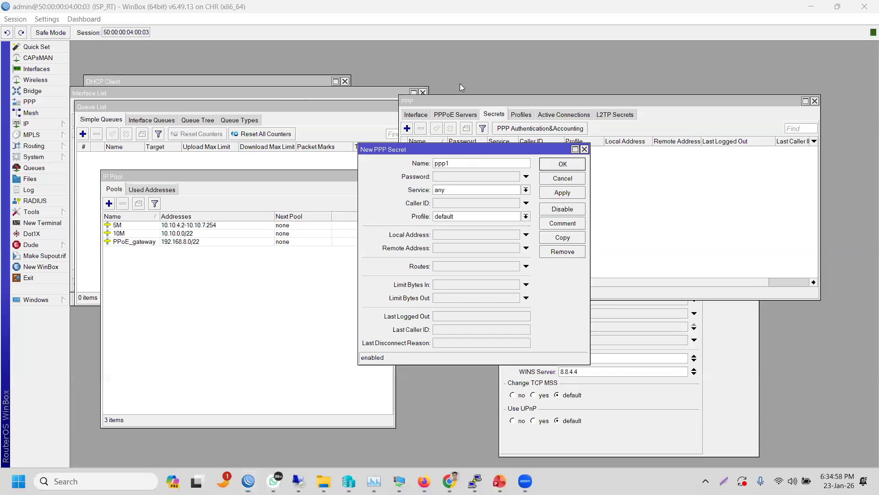
{"action": "left_click", "coordinate": [450, 150]}
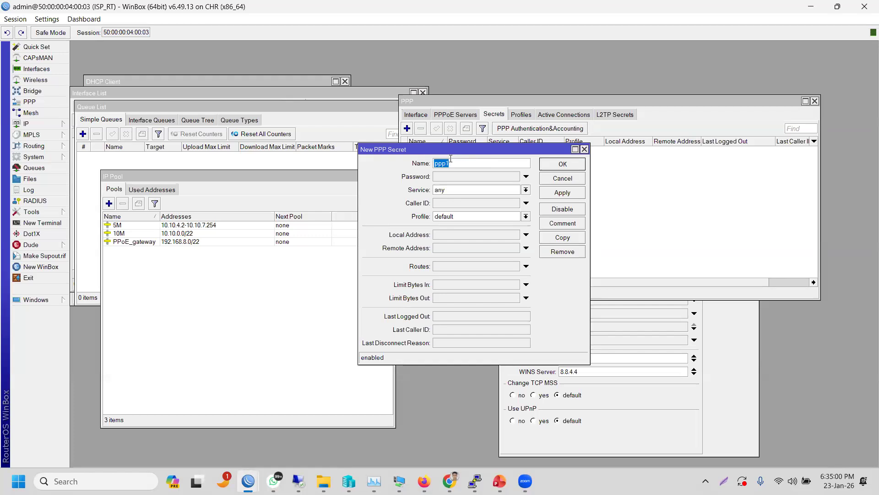
{"action": "left_click", "coordinate": [454, 164]}
{"action": "key", "text": "BackSpace"}
{"action": "key", "text": "BackSpace"}
{"action": "key", "text": "BackSpace"}
{"action": "type", "text": "office"}
{"action": "type", "text": "ert"}
{"action": "key", "text": "BackSpace"}
{"action": "key", "text": "BackSpace"}
{"action": "key", "text": "BackSpace"}
{"action": "key", "text": "BackSpace"}
{"action": "key", "text": "BackSpace"}
{"action": "key", "text": "BackSpace"}
{"action": "key", "text": "BackSpace"}
{"action": "key", "text": "BackSpace"}
{"action": "key", "text": "BackSpace"}
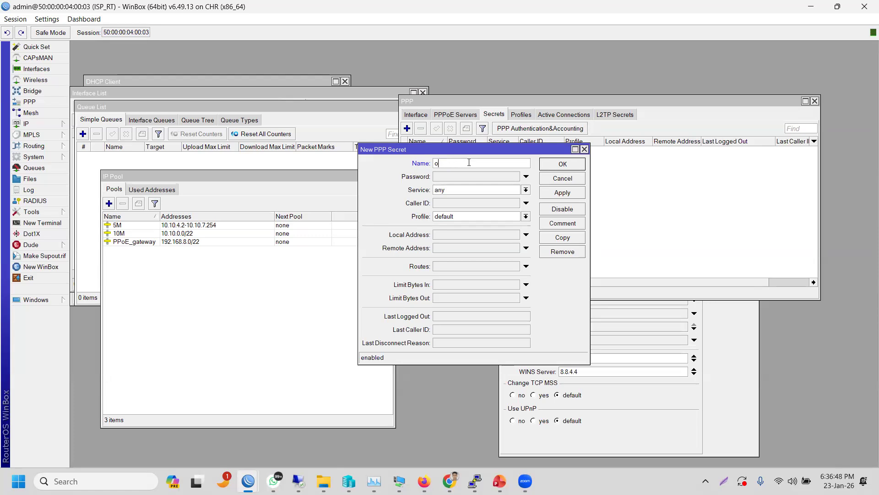
{"action": "type", "text": "office"}
- Enter a password for the office PPP secret
{"action": "left_click", "coordinate": [466, 176]}
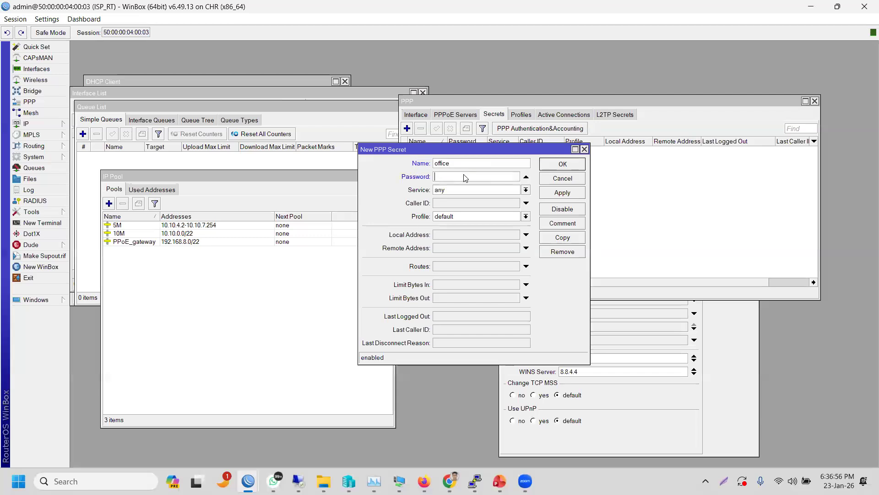
{"action": "type", "text": "****"}
- Show the Service dropdown list for the office secret
{"action": "left_click", "coordinate": [526, 190]}
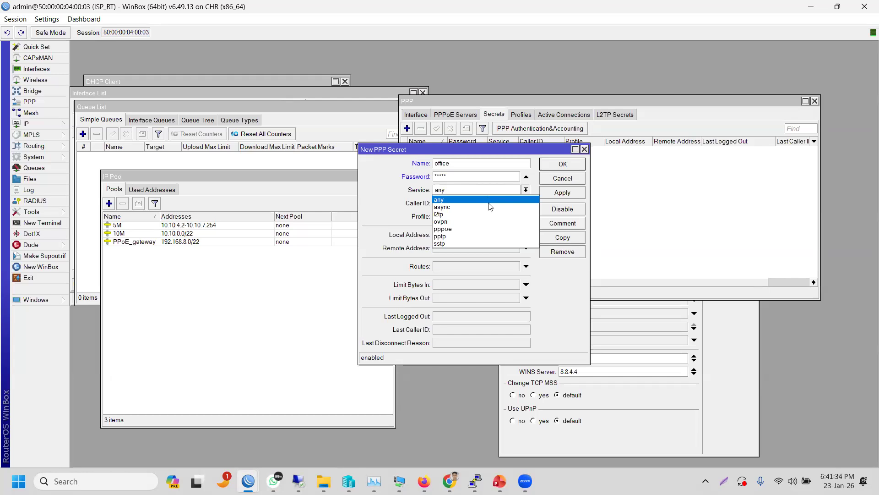
- Set the office secret's service to pppoe and profile to 10mbps_Package_500TK
{"action": "left_click", "coordinate": [476, 230]}
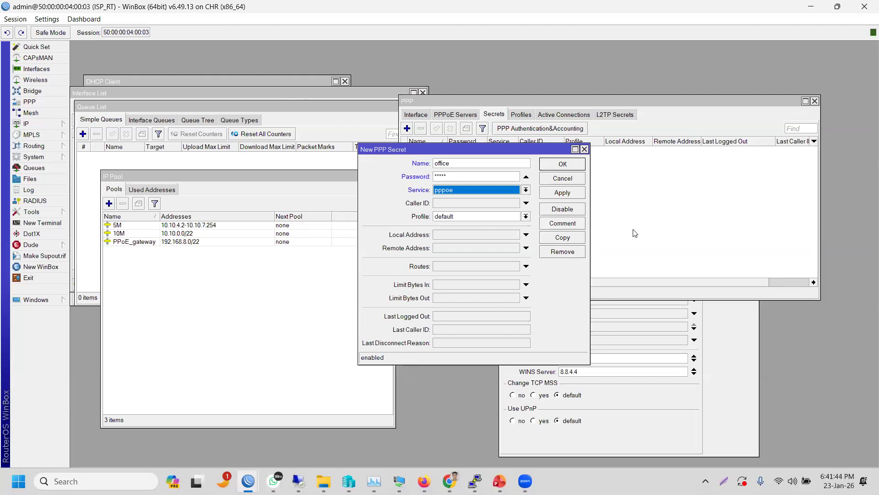
{"action": "left_click", "coordinate": [527, 218]}
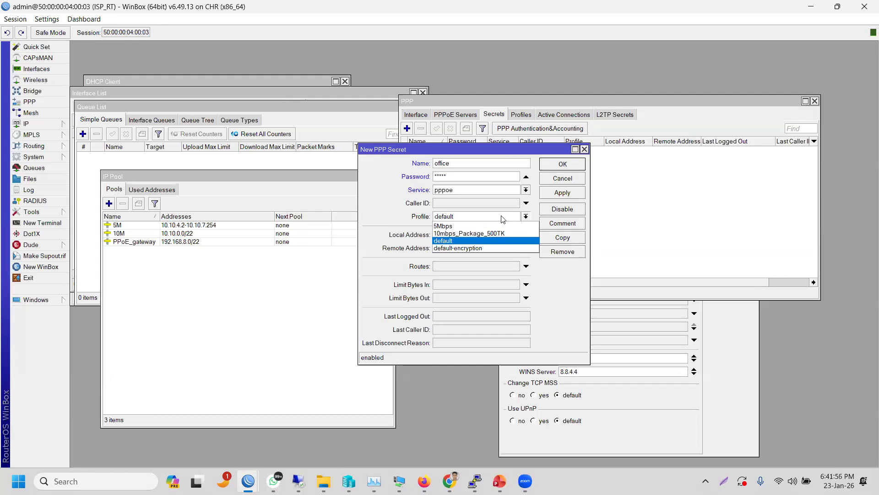
{"action": "left_click", "coordinate": [482, 233]}
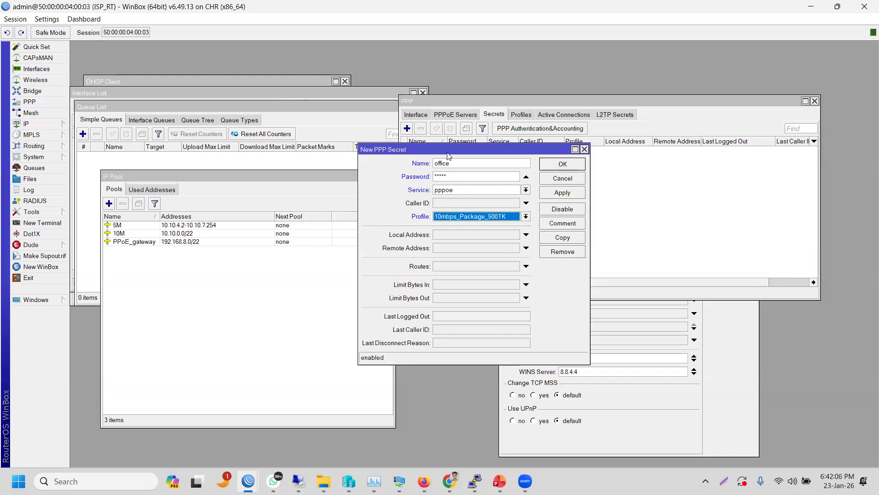
- Open the 10mbps_Package_500TK profile (local 10.10.0.1, pool 10M) beside the office secret form
{"action": "left_click_drag", "start_coordinate": [447, 153], "coordinate": [298, 180]}
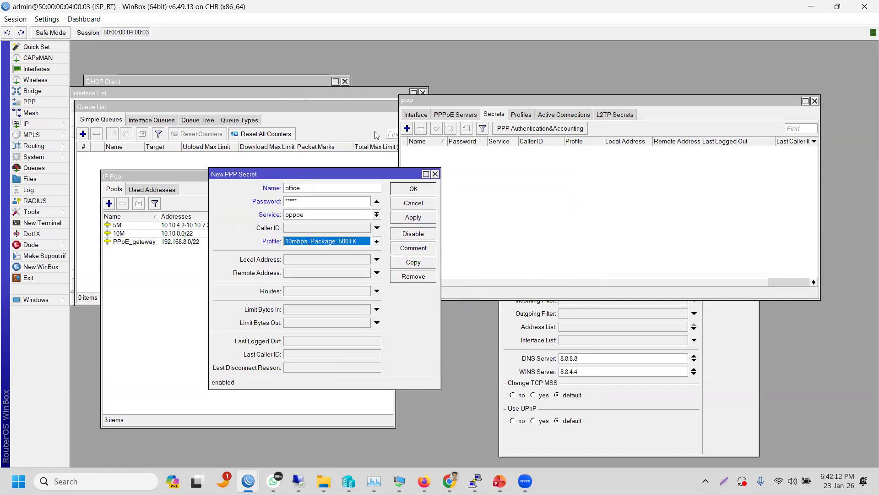
{"action": "left_click", "coordinate": [519, 118]}
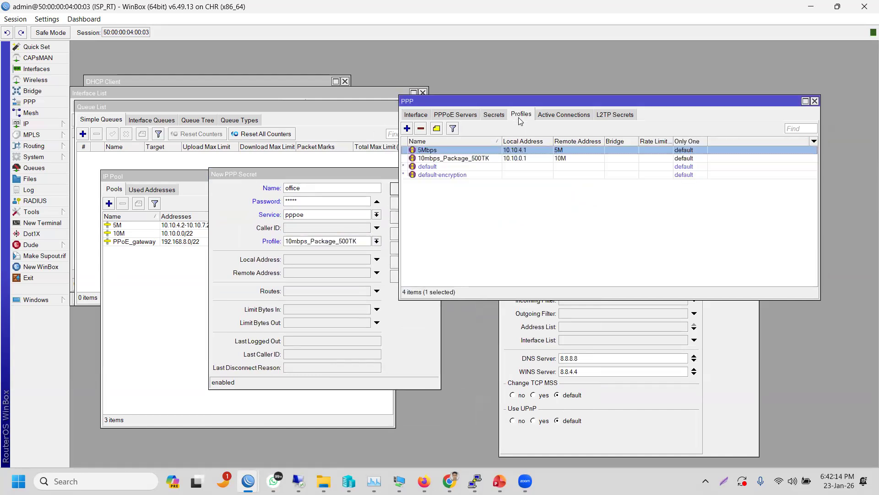
{"action": "left_click_drag", "start_coordinate": [547, 128], "coordinate": [570, 165]}
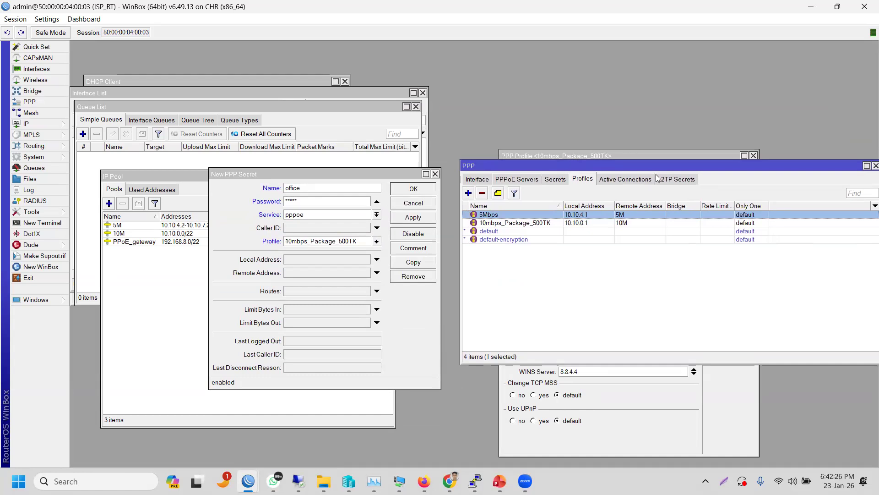
{"action": "double_click", "coordinate": [577, 223]}
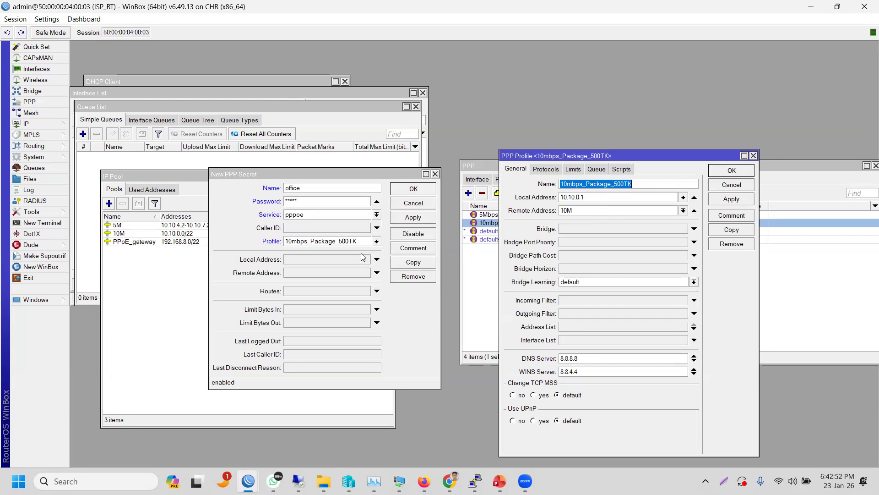
{"action": "left_click", "coordinate": [338, 195]}
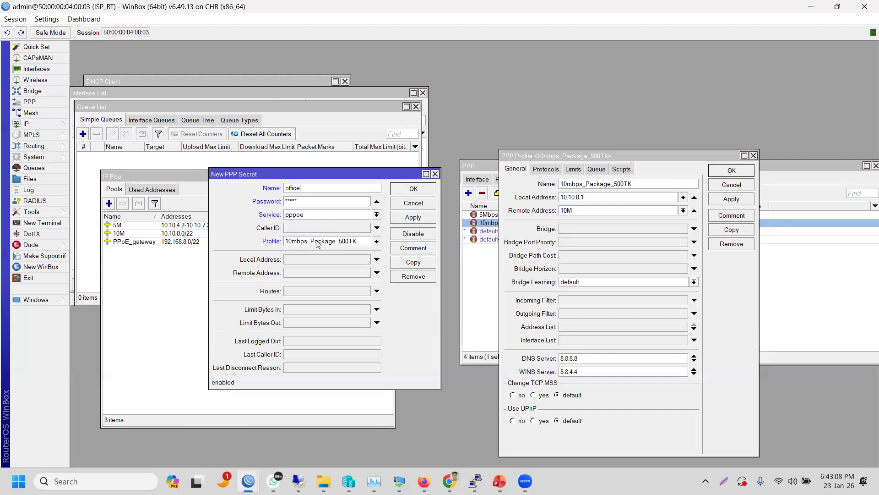
{"action": "left_click", "coordinate": [405, 249]}
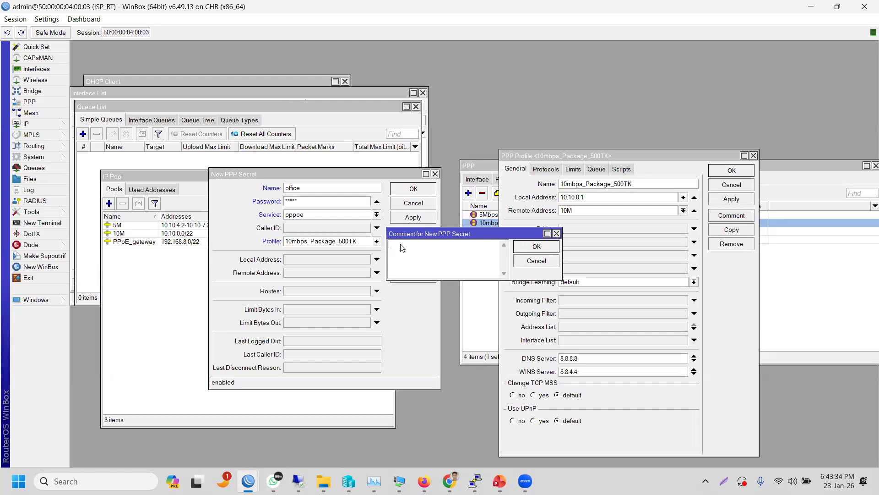
{"action": "type", "text": "C"}
{"action": "left_click", "coordinate": [533, 260]}
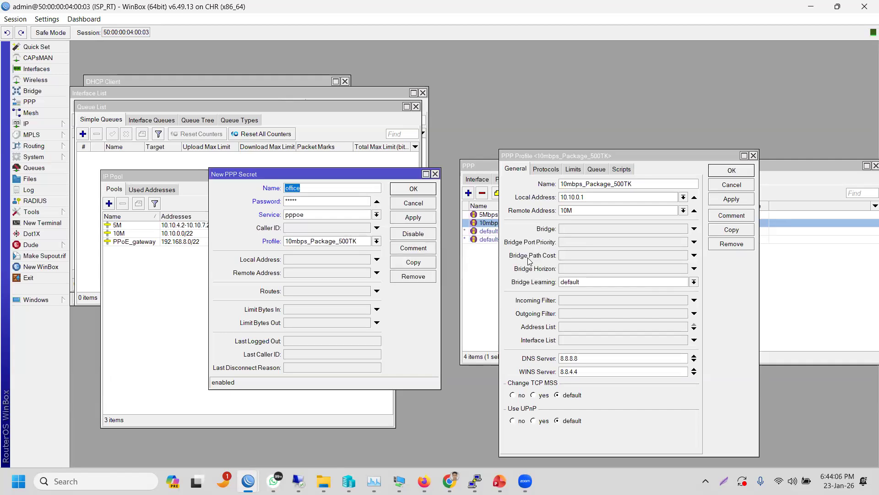
- Save the office secret and confirm it appears in the PPP Secrets list
{"action": "left_click", "coordinate": [424, 191]}
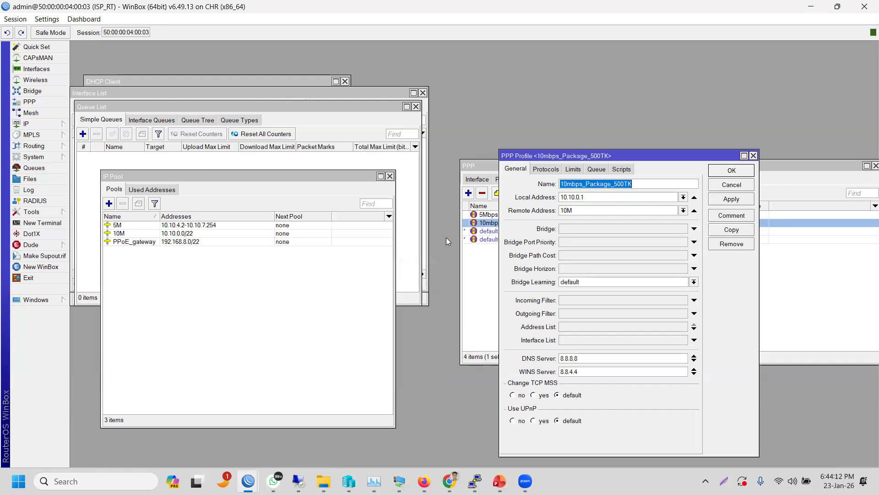
{"action": "left_click", "coordinate": [483, 163]}
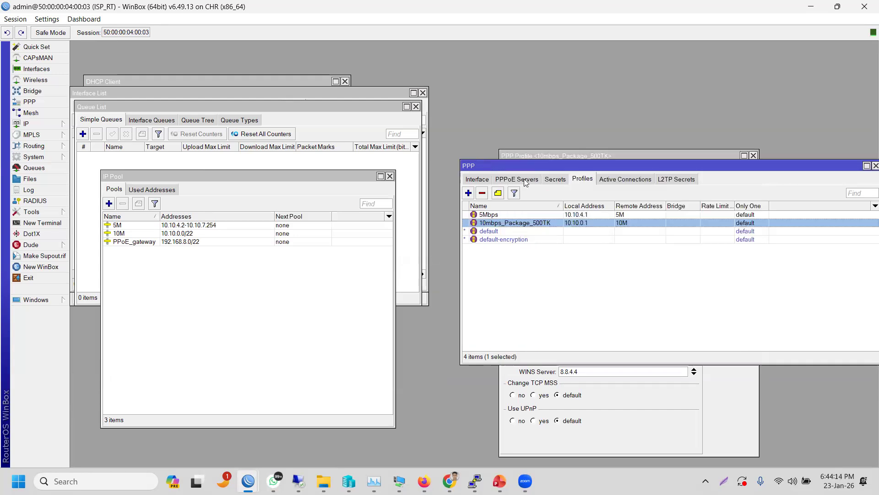
{"action": "left_click", "coordinate": [554, 179]}
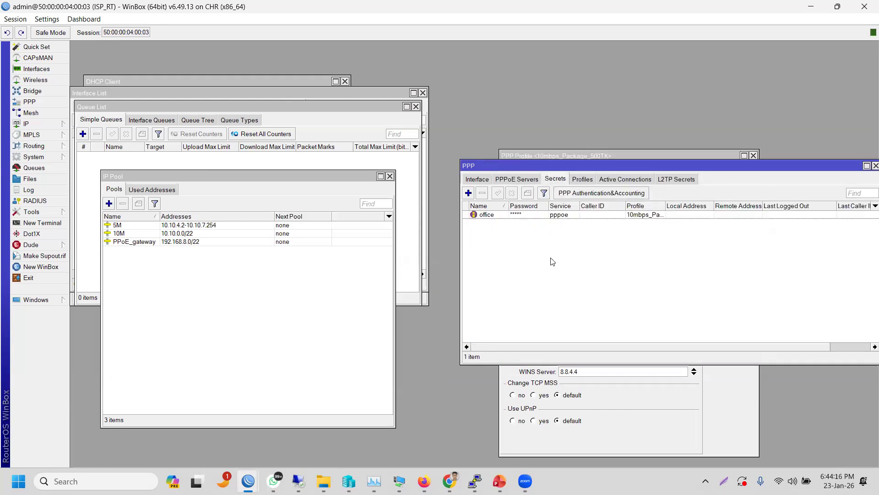
{"action": "left_click", "coordinate": [562, 216]}
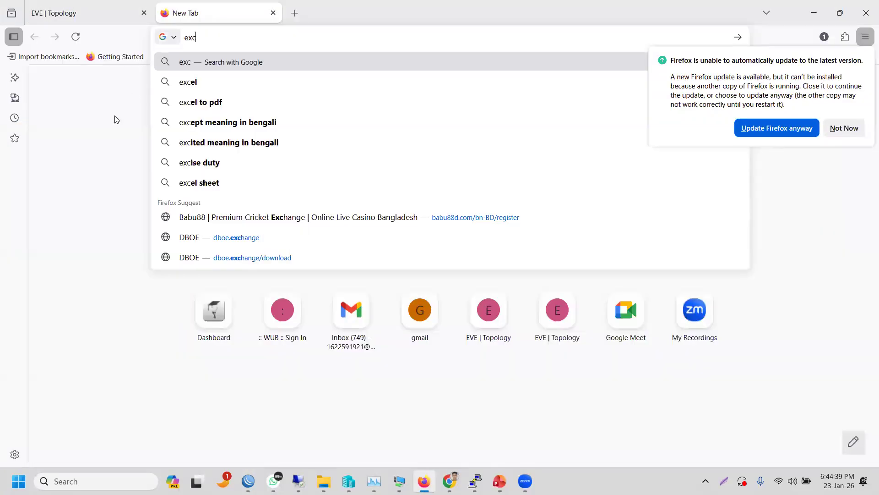
{"action": "left_click", "coordinate": [100, 137]}
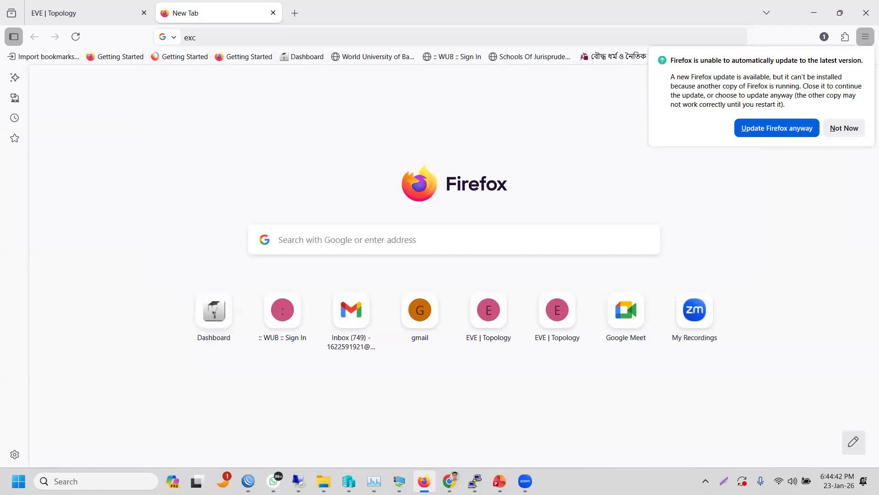
- Switch from Firefox to the PPOE_Class presentation in PowerPoint
{"action": "left_click", "coordinate": [503, 472]}
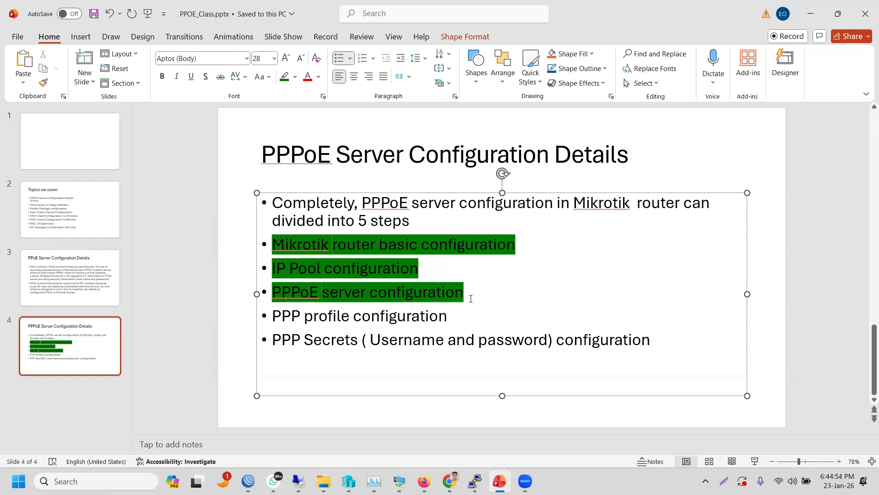
- Highlight the 'PPP profile configuration' bullet on slide 4 in green
{"action": "left_click", "coordinate": [457, 319]}
{"action": "left_click_drag", "start_coordinate": [382, 308], "coordinate": [272, 316]}
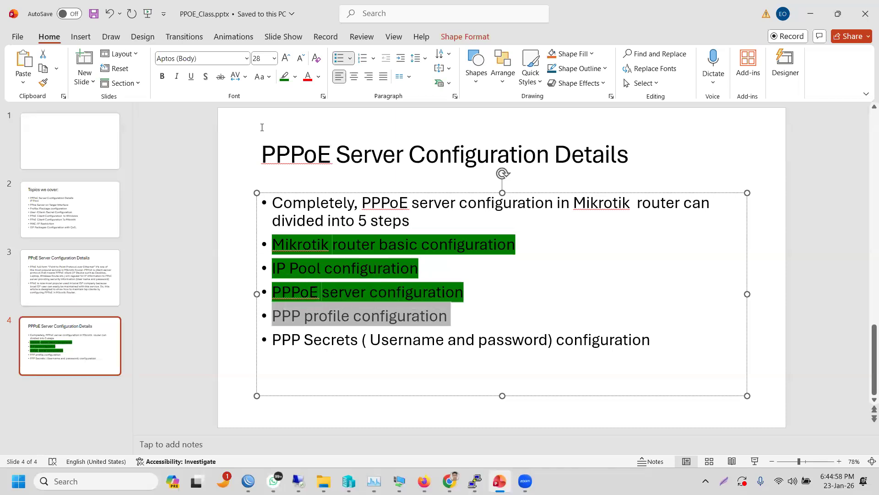
{"action": "left_click", "coordinate": [285, 76]}
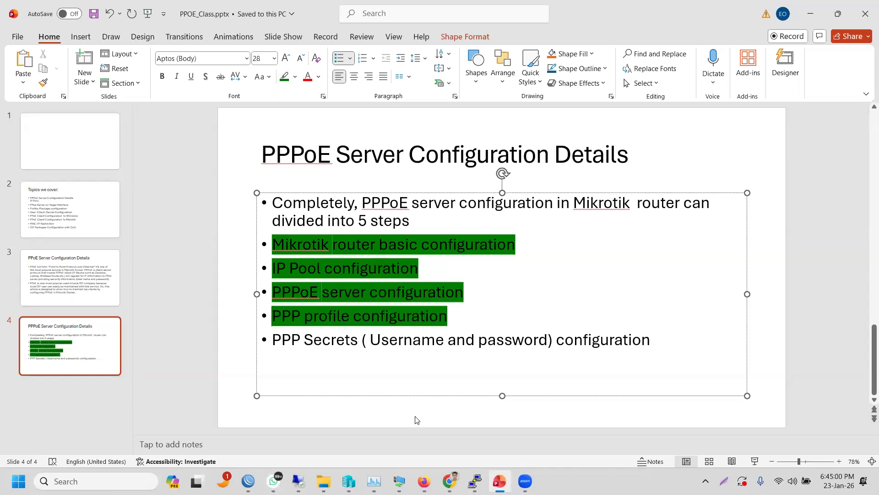
{"action": "left_click", "coordinate": [611, 416]}
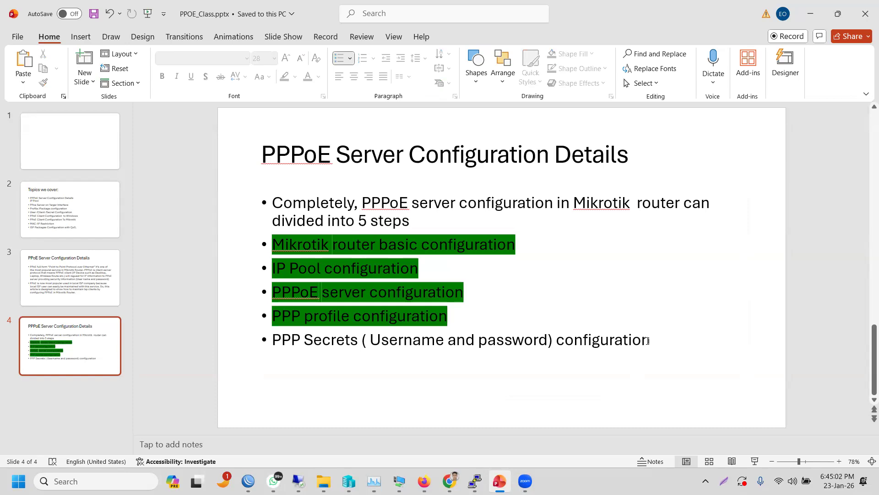
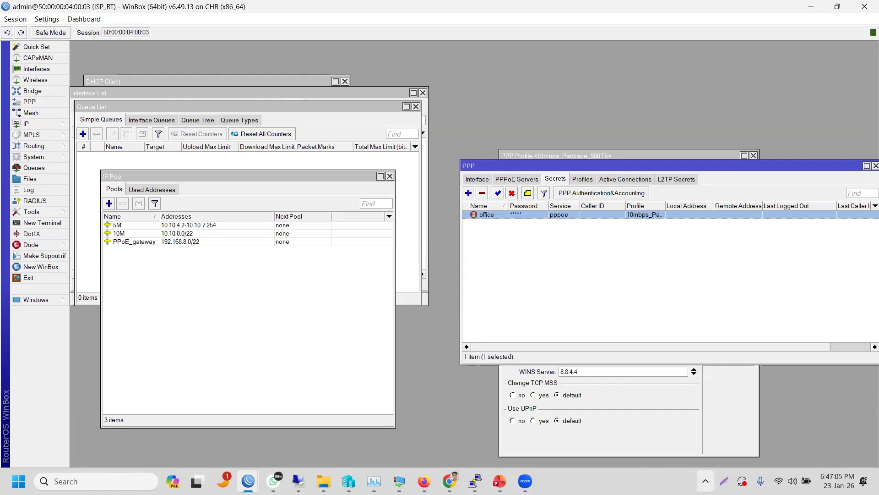
- Minimize the Chrome Billing List window to bring the ISP_RT WinBox windows back
{"action": "left_click", "coordinate": [705, 481]}
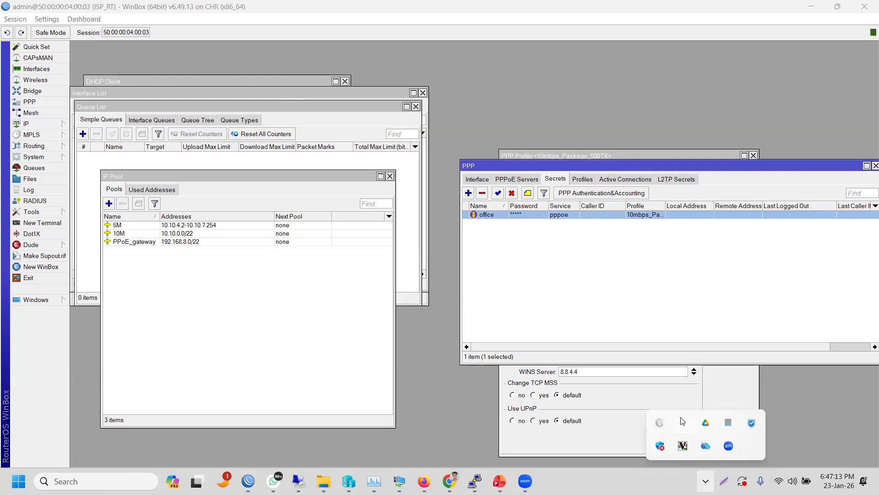
{"action": "mouse_move", "coordinate": [357, 474]}
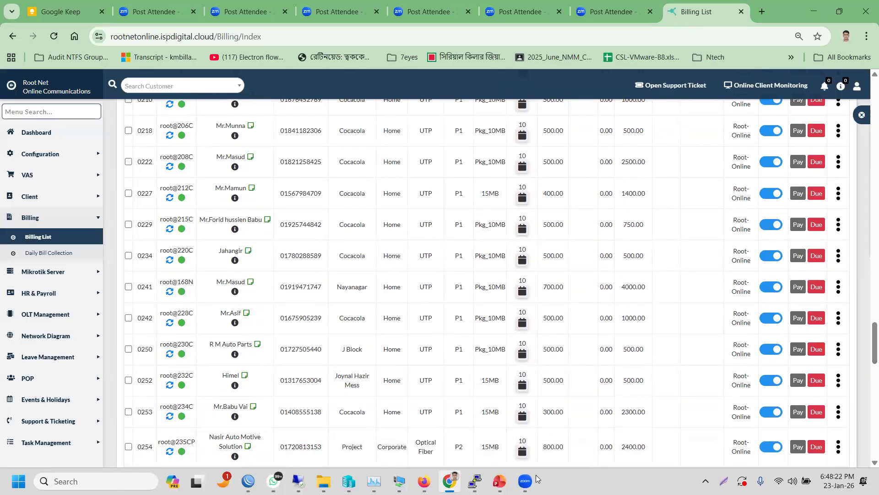
{"action": "mouse_move", "coordinate": [525, 481]}
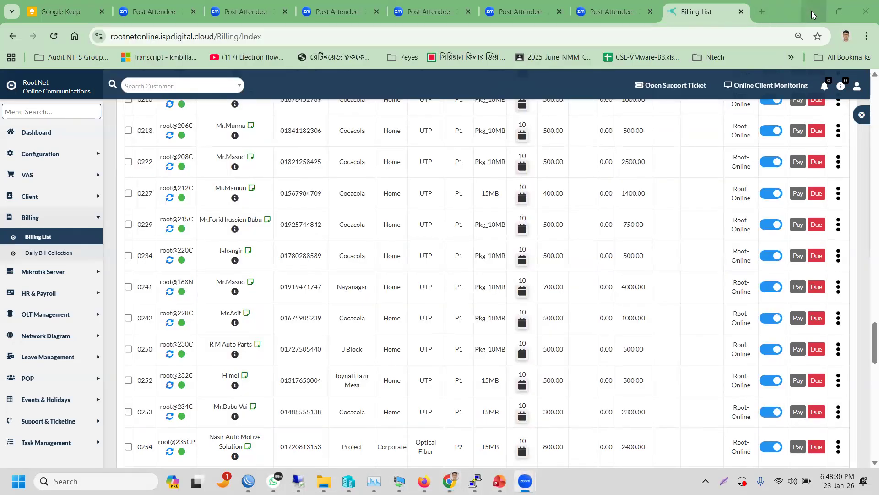
{"action": "left_click", "coordinate": [812, 14]}
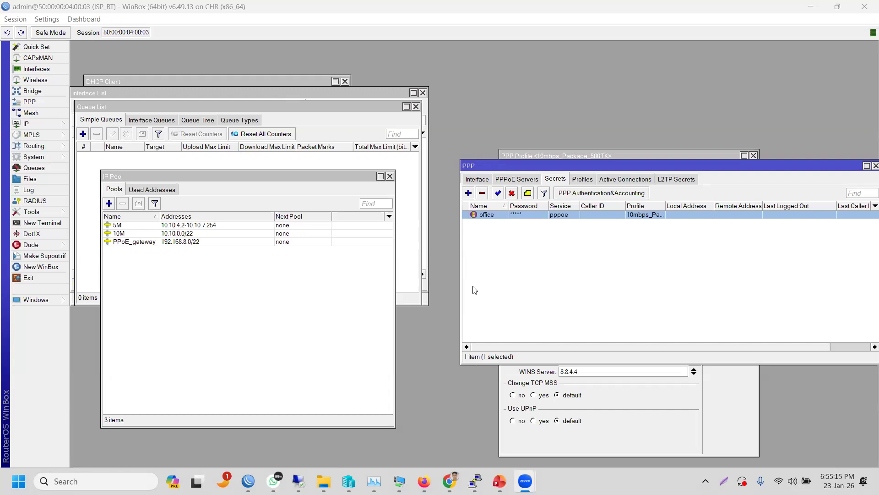
- Move the PPP secrets window up, IP Pool window up-left, and DHCP Client window down
{"action": "left_click", "coordinate": [618, 101]}
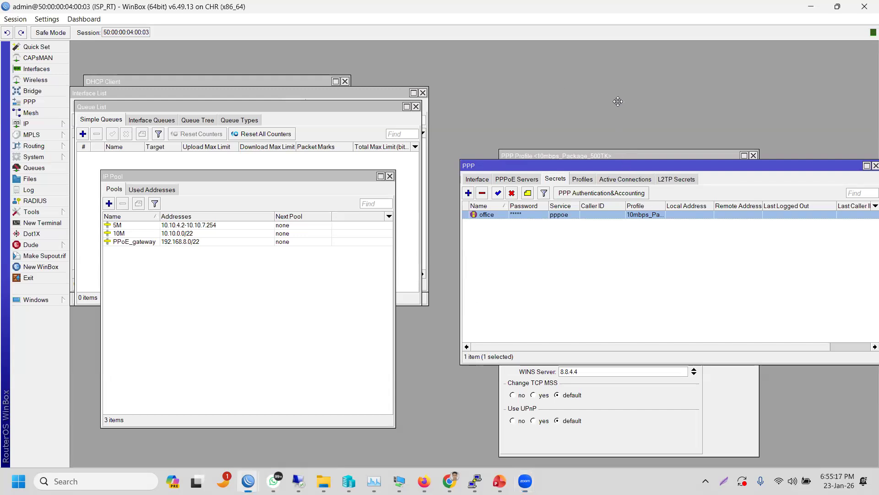
{"action": "left_click_drag", "start_coordinate": [618, 101], "coordinate": [617, 81]}
{"action": "left_click_drag", "start_coordinate": [284, 177], "coordinate": [323, 61]}
{"action": "left_click_drag", "start_coordinate": [110, 80], "coordinate": [176, 264]}
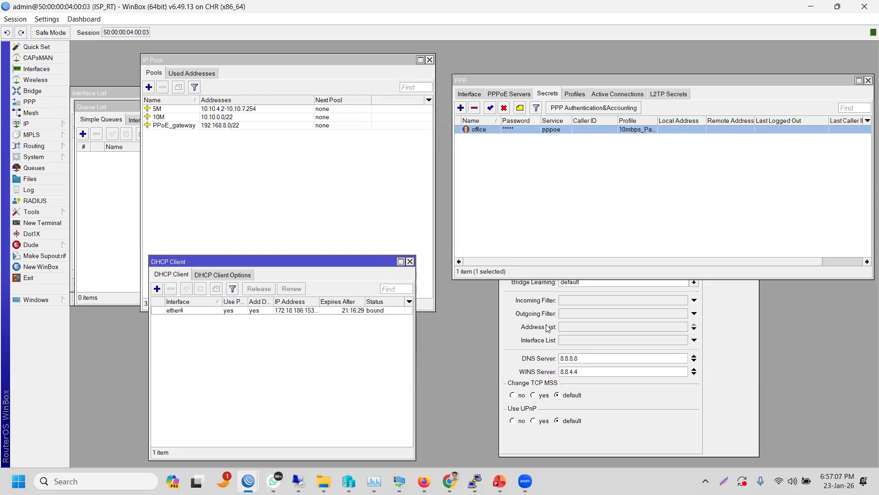
{"action": "left_click", "coordinate": [424, 481]}
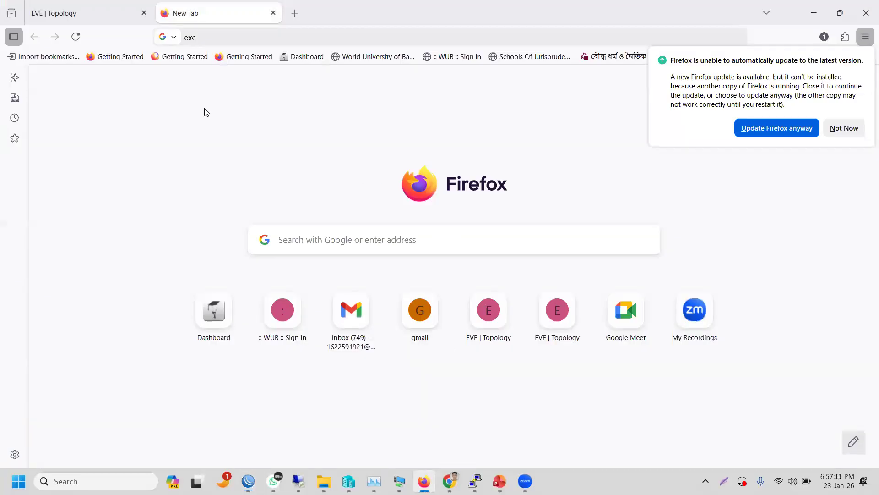
- Return to the EVE | Topology tab in Firefox
{"action": "left_click", "coordinate": [102, 19]}
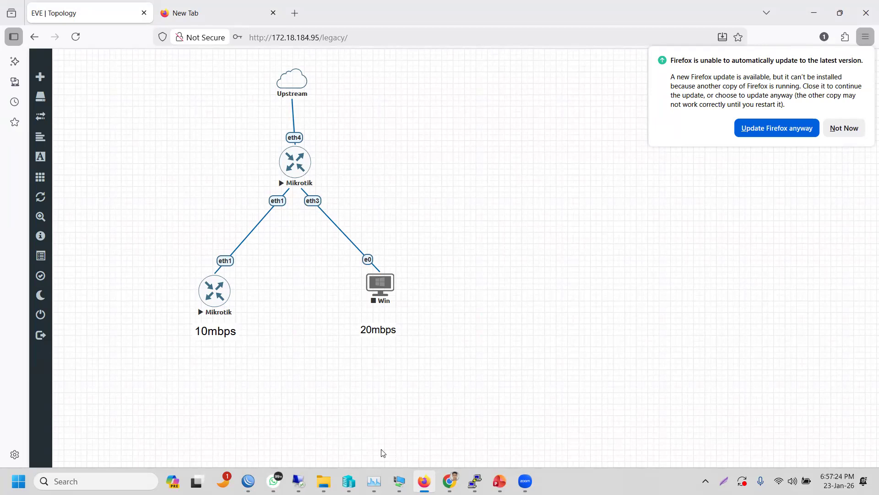
- Connect to Office_MKT_RT over RoMON through the ISP_RT neighbor and shift its session window right
{"action": "mouse_move", "coordinate": [249, 479]}
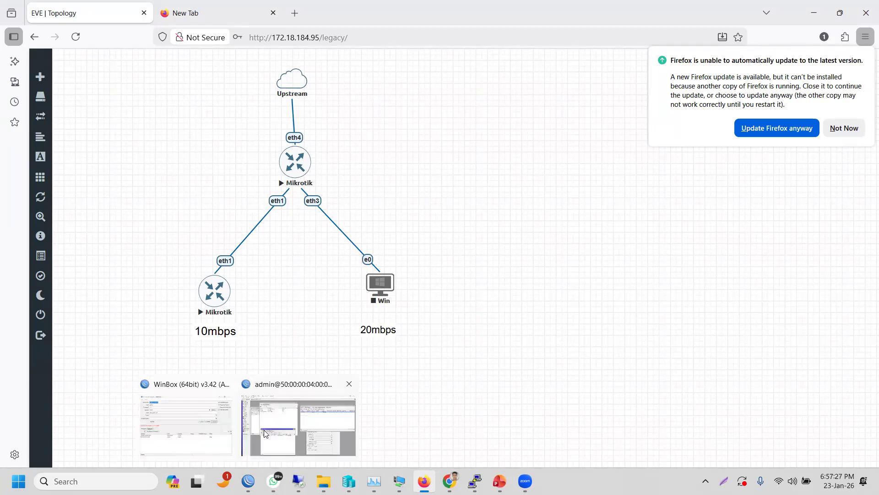
{"action": "left_click", "coordinate": [187, 425]}
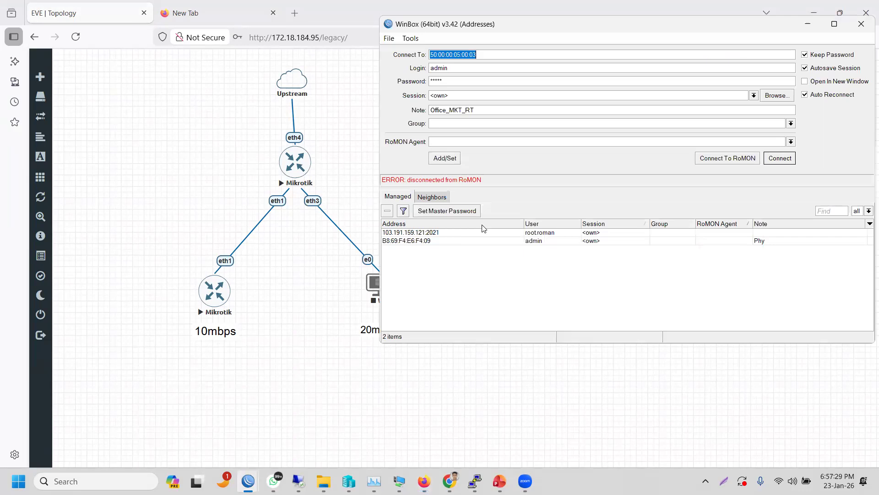
{"action": "left_click", "coordinate": [444, 201]}
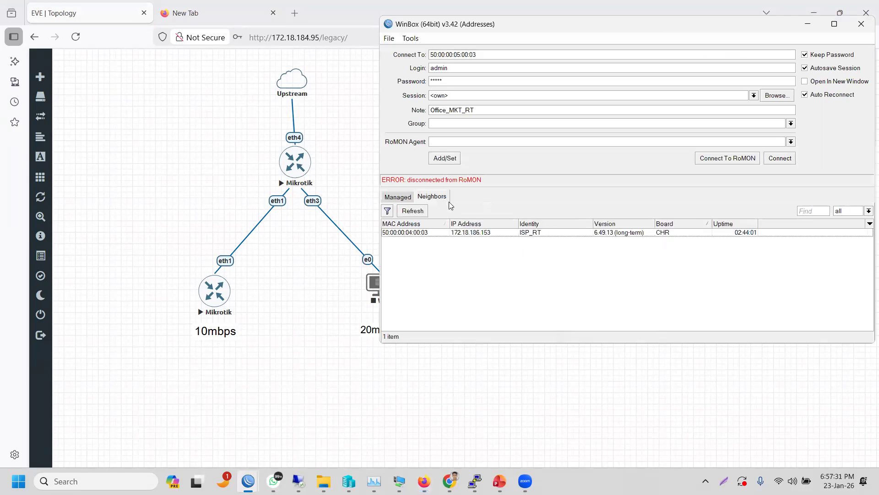
{"action": "left_click", "coordinate": [503, 233]}
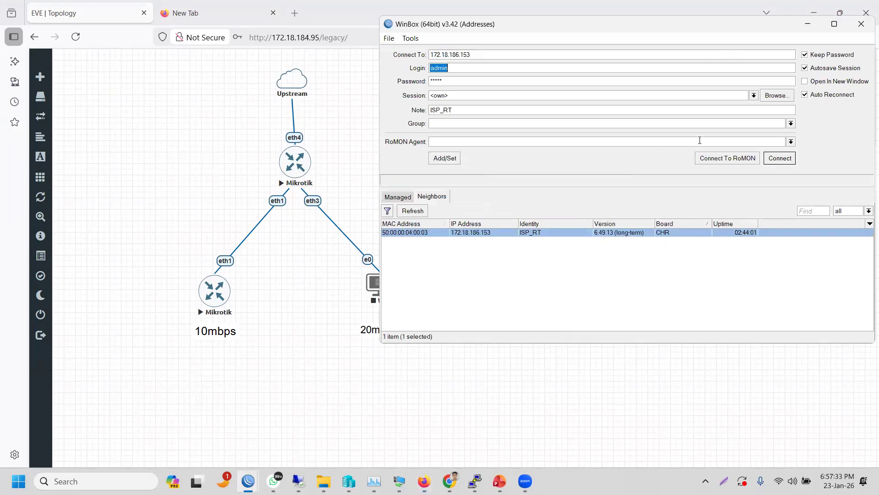
{"action": "left_click", "coordinate": [718, 159]}
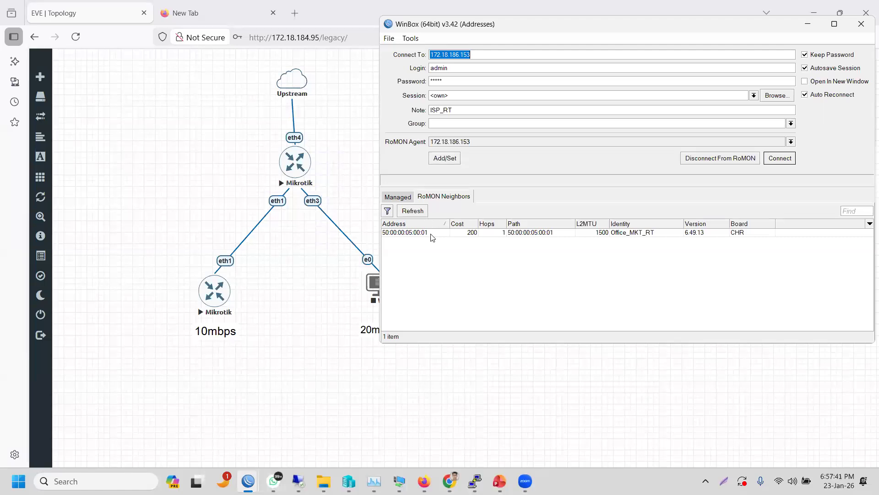
{"action": "left_click", "coordinate": [427, 232]}
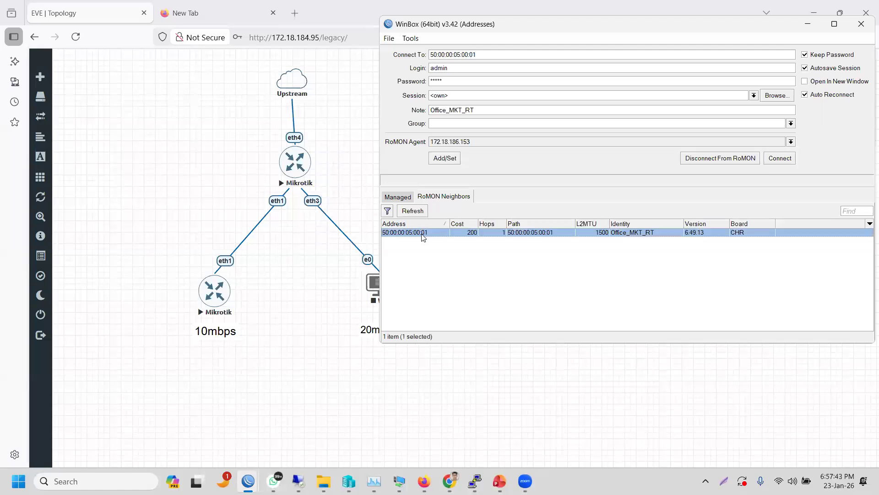
{"action": "left_click", "coordinate": [774, 159]}
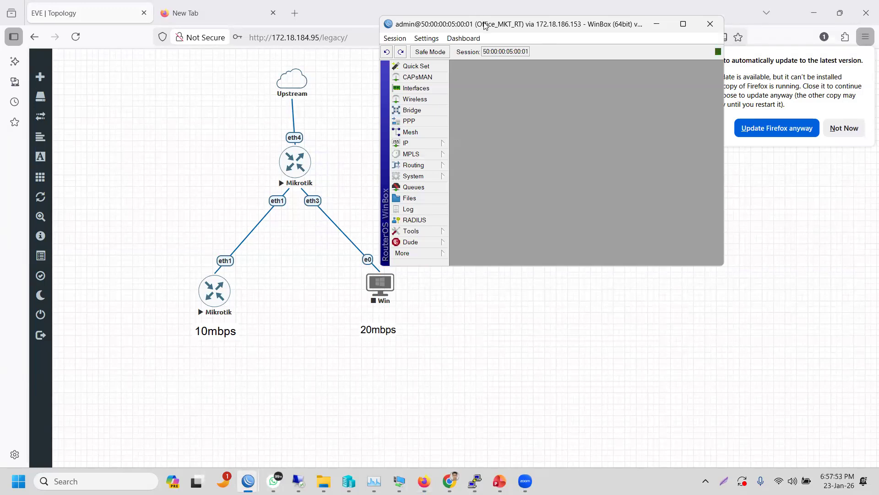
{"action": "left_click_drag", "start_coordinate": [487, 24], "coordinate": [599, 24]}
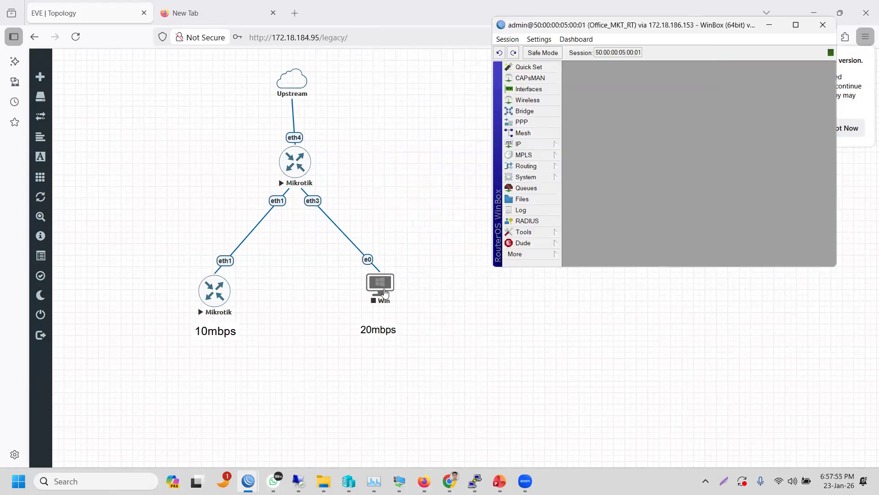
{"action": "left_click", "coordinate": [384, 290]}
- Start the Win node, try its VNC console, dismiss the failure, and request the console again
{"action": "left_click", "coordinate": [384, 291]}
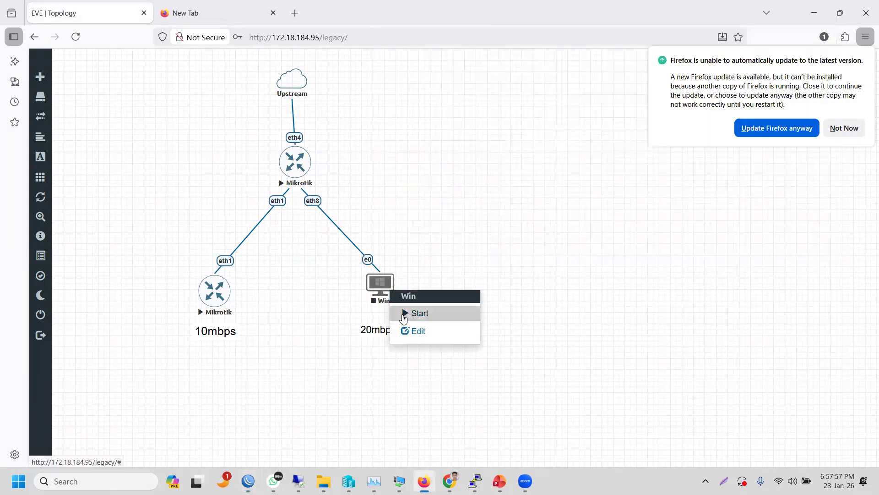
{"action": "left_click", "coordinate": [403, 311]}
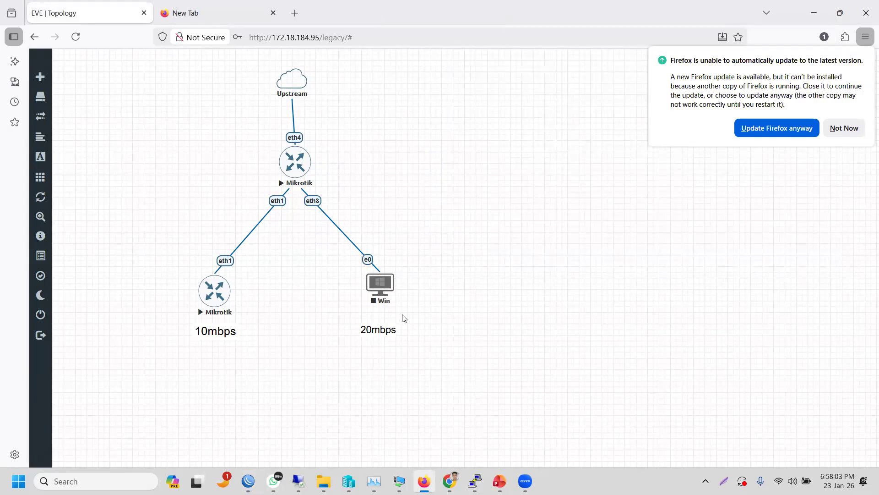
{"action": "left_click", "coordinate": [384, 287]}
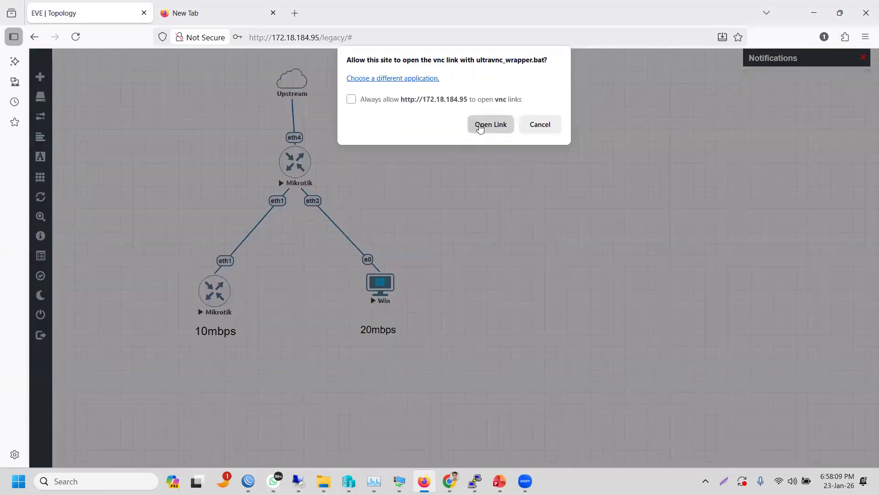
{"action": "left_click", "coordinate": [480, 128]}
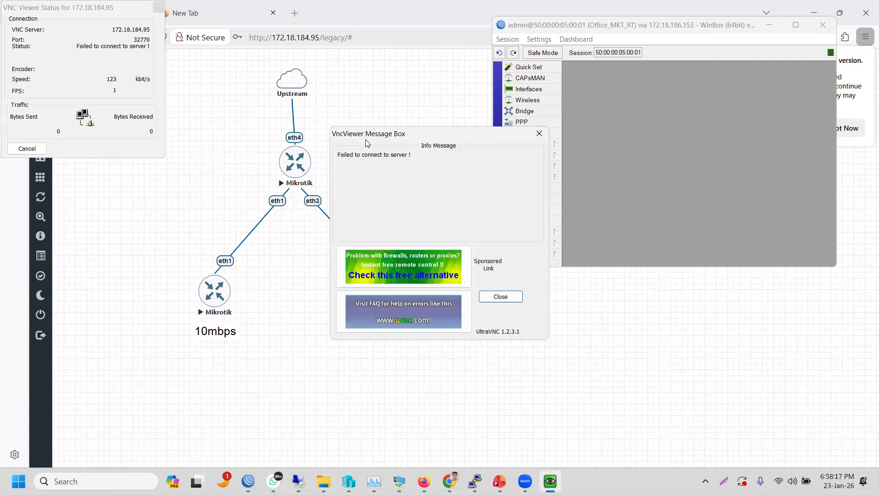
{"action": "left_click", "coordinate": [501, 297]}
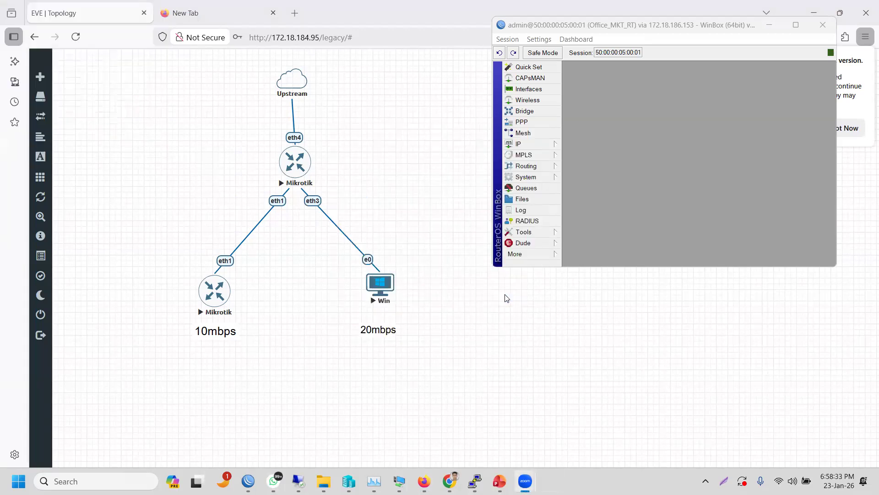
{"action": "left_click", "coordinate": [375, 285]}
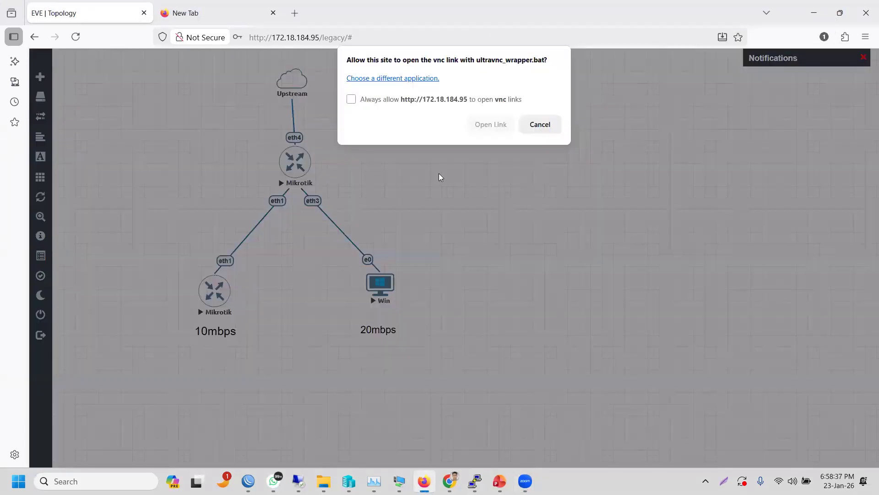
- Choose to open the vnc link with another application and browse for the program
{"action": "left_click", "coordinate": [401, 80]}
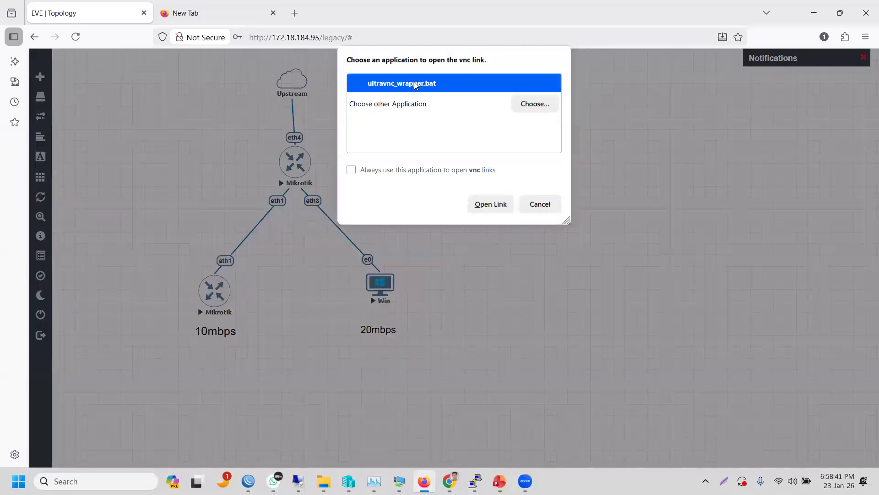
{"action": "left_click", "coordinate": [412, 103]}
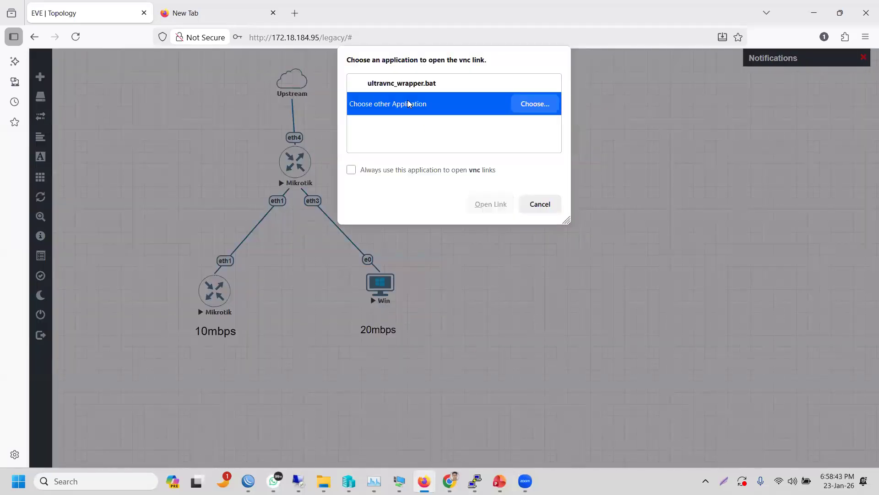
{"action": "left_click", "coordinate": [531, 110]}
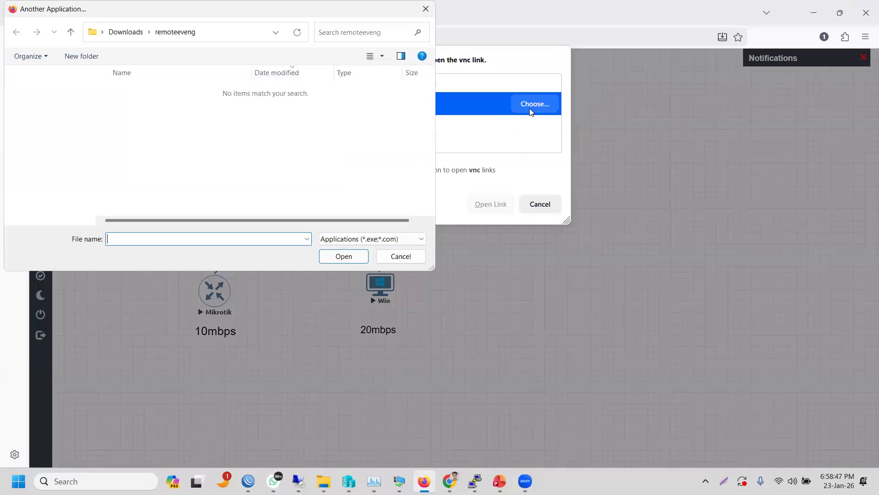
- Search 'vn', open UltraVNC Viewer's file location, and select the folder path
{"action": "left_click", "coordinate": [18, 481]}
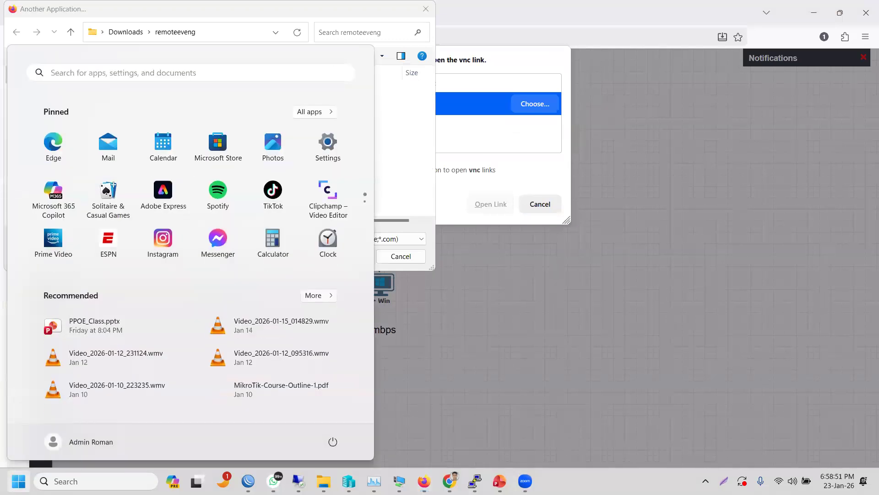
{"action": "type", "text": "v"}
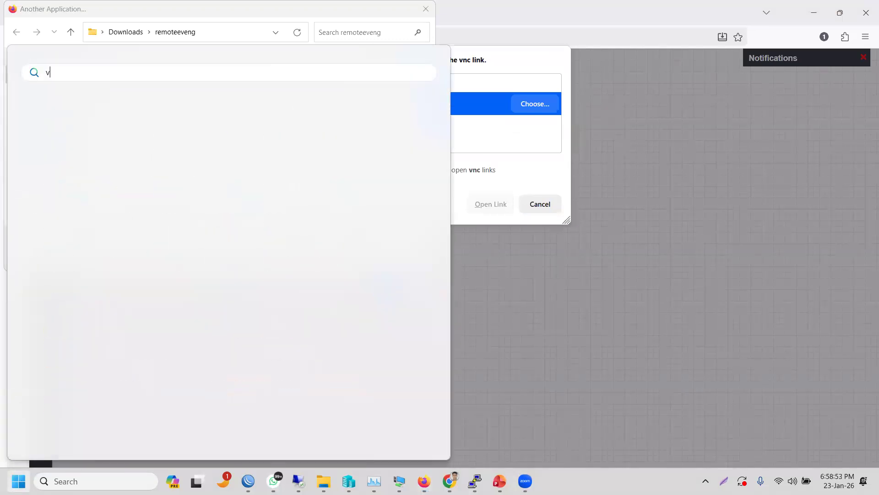
{"action": "type", "text": "n"}
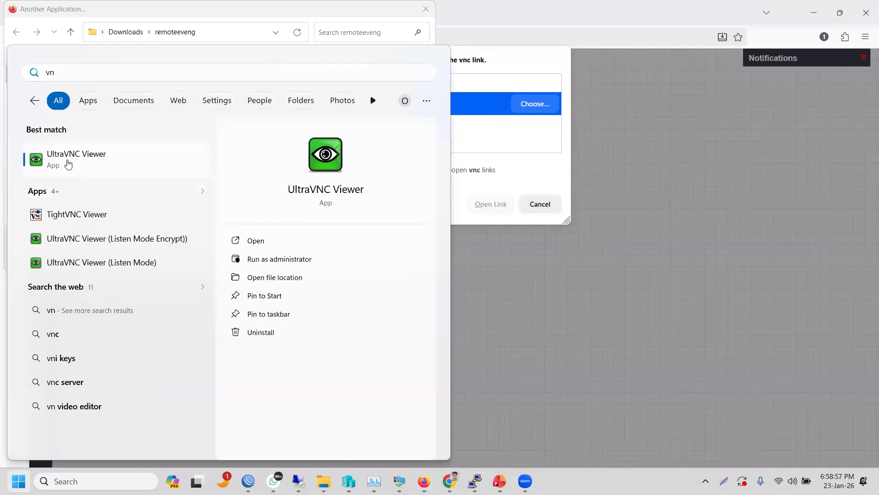
{"action": "right_click", "coordinate": [68, 164]}
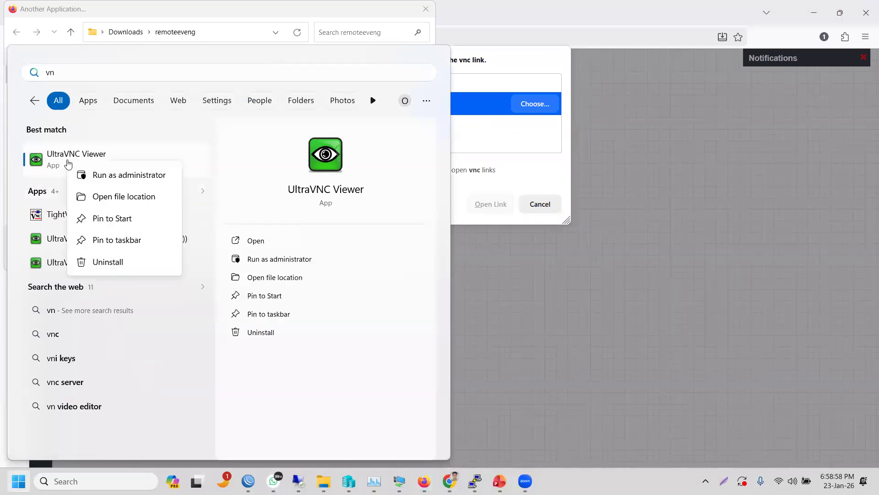
{"action": "left_click", "coordinate": [106, 197]}
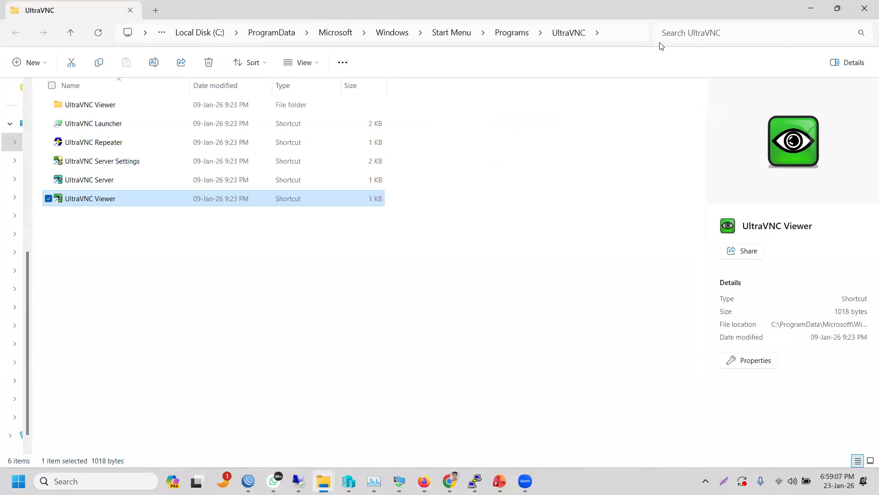
{"action": "left_click", "coordinate": [630, 40]}
{"action": "left_click", "coordinate": [631, 39]}
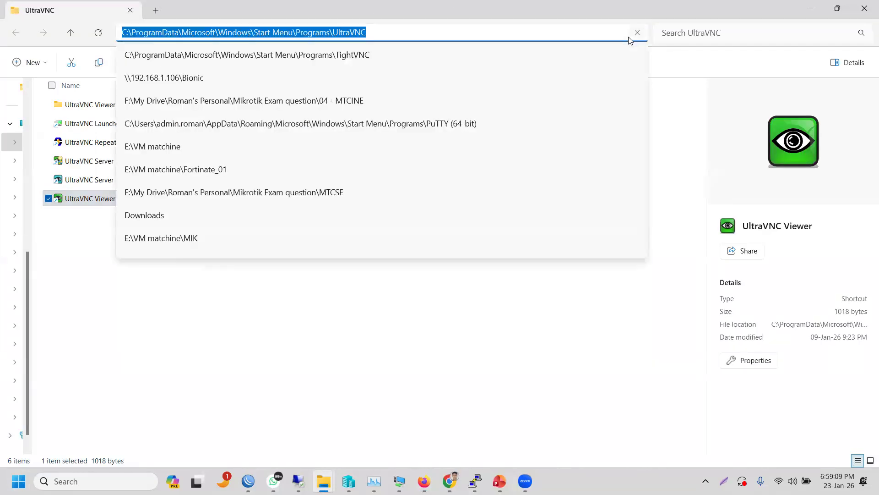
{"action": "left_click", "coordinate": [814, 8]}
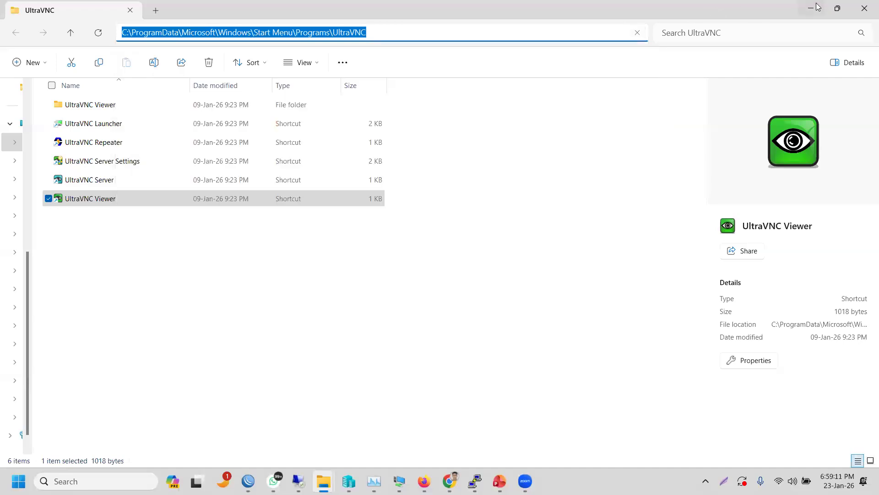
- Paste the UltraVNC folder path, pick UltraVNC Viewer, and open the console link with vncviewer.exe
{"action": "left_click", "coordinate": [814, 7]}
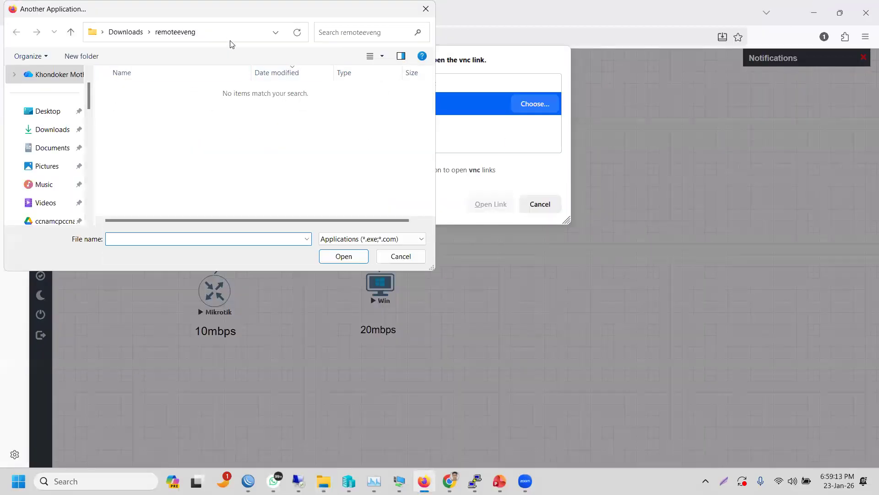
{"action": "left_click", "coordinate": [231, 36]}
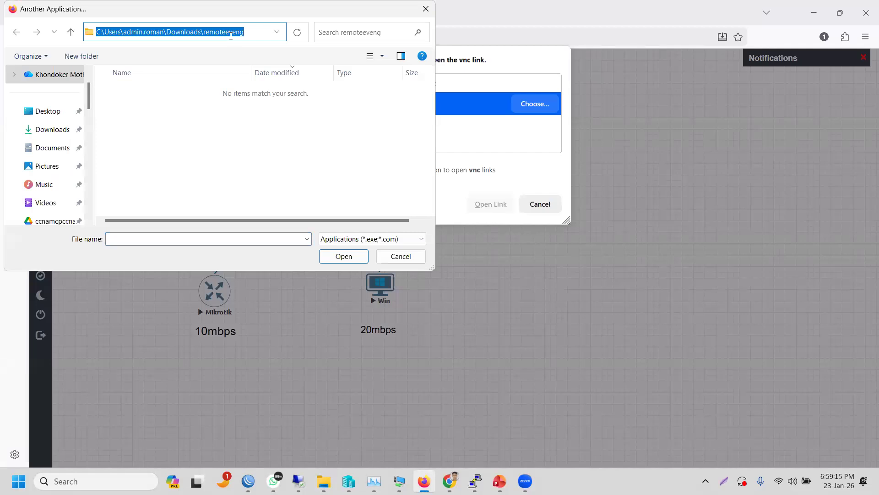
{"action": "key", "text": "ctrl+v"}
{"action": "left_click", "coordinate": [297, 38]}
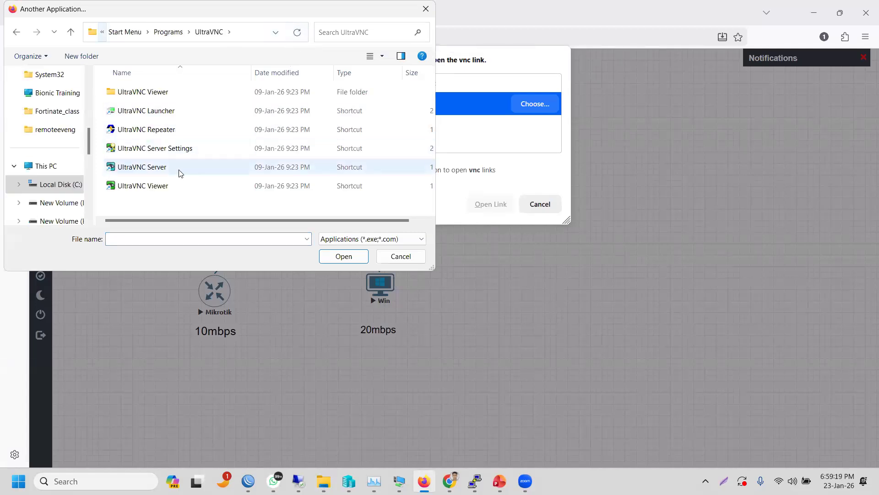
{"action": "left_click", "coordinate": [163, 187]}
{"action": "left_click", "coordinate": [338, 257]}
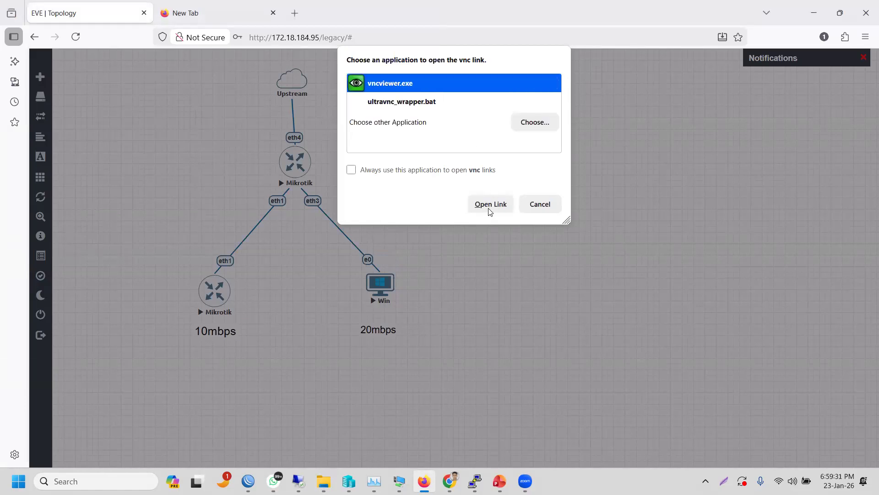
{"action": "left_click", "coordinate": [490, 210]}
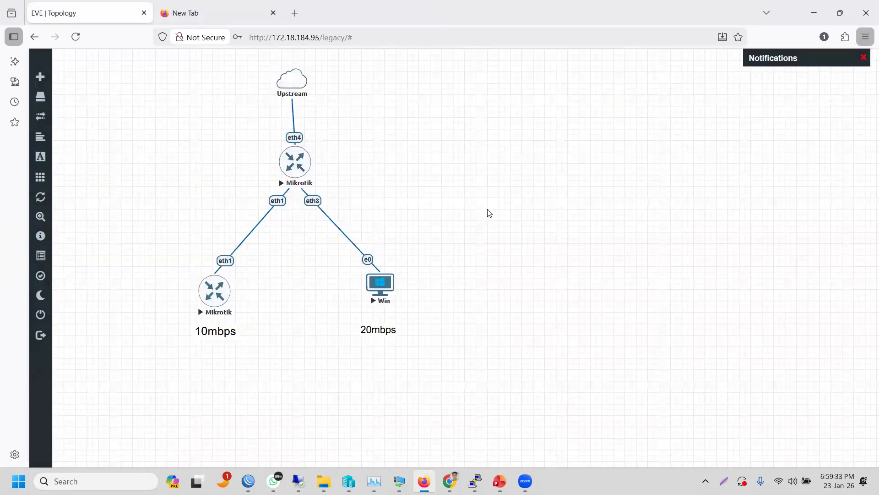
{"action": "left_click", "coordinate": [562, 365]}
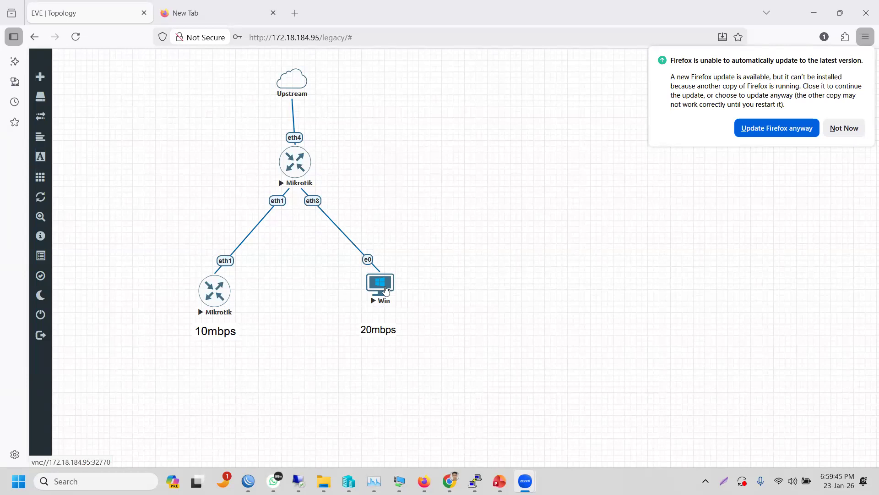
- Open the Win node's console with vncviewer.exe and dismiss the invalid VNC server message
{"action": "left_click", "coordinate": [386, 290]}
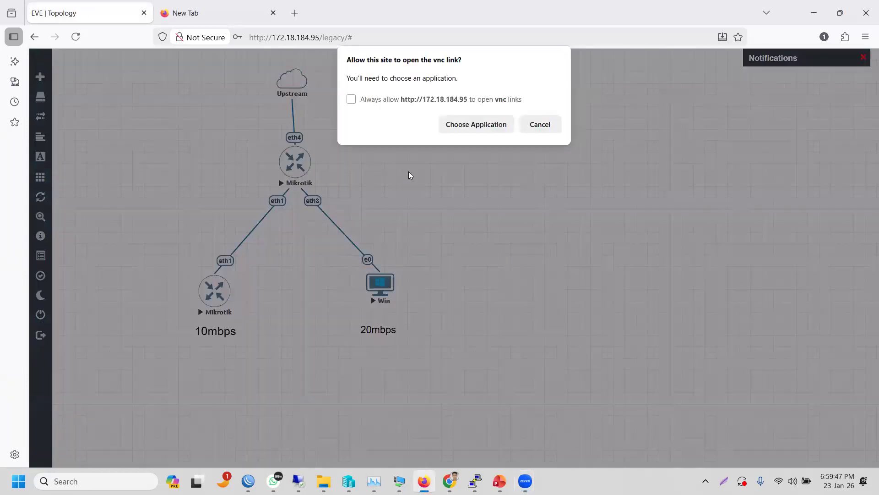
{"action": "left_click", "coordinate": [465, 130]}
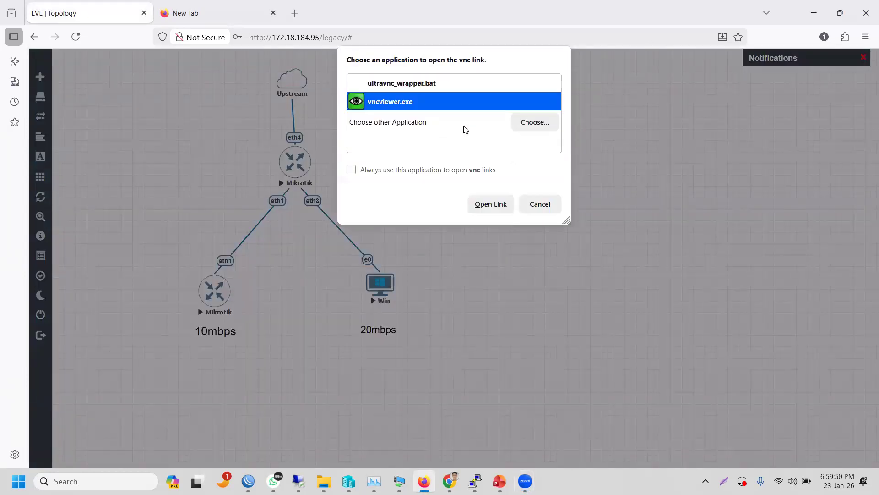
{"action": "left_click", "coordinate": [492, 204]}
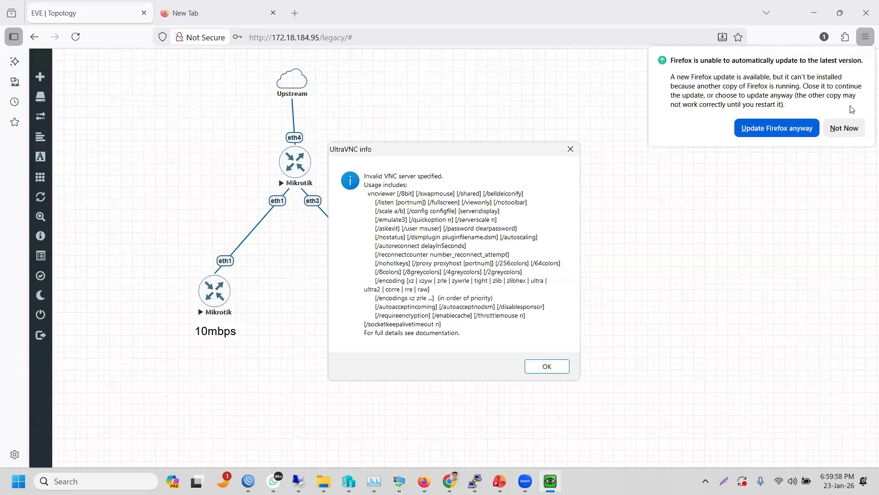
{"action": "left_click", "coordinate": [844, 128]}
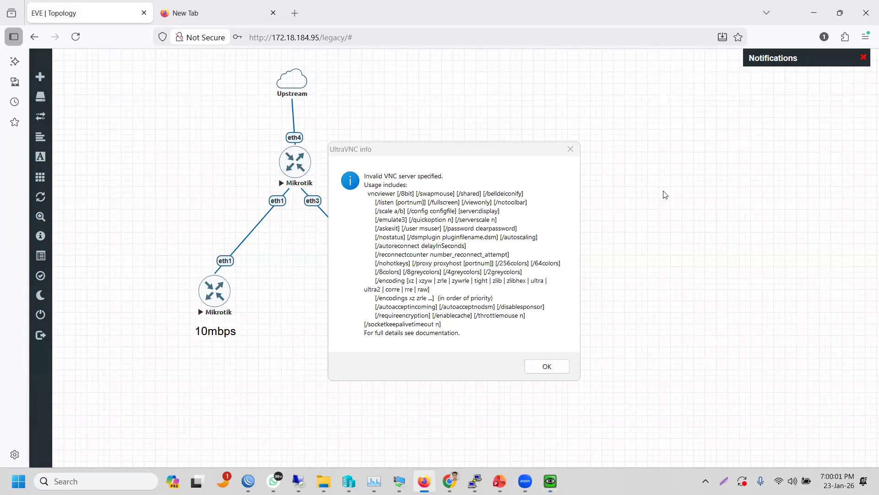
{"action": "left_click", "coordinate": [547, 366]}
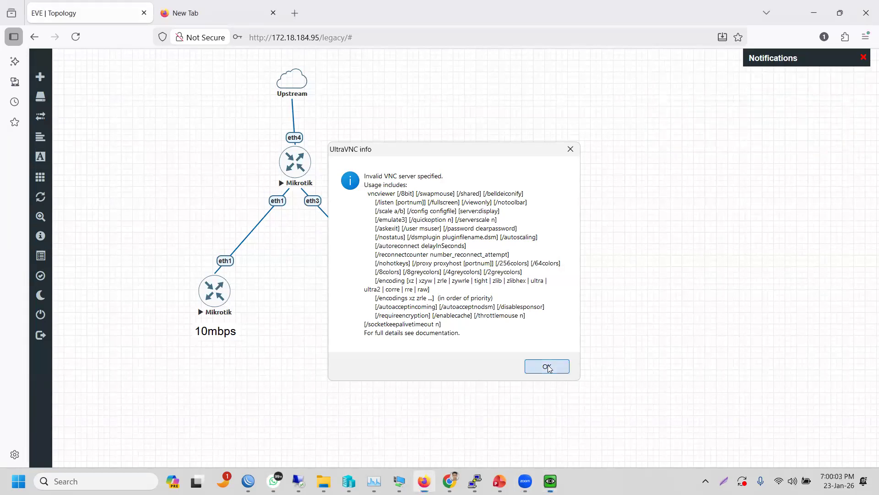
- Retry the Win console in vncviewer.exe, dismiss the error, and cancel the stalled connection
{"action": "left_click", "coordinate": [379, 285]}
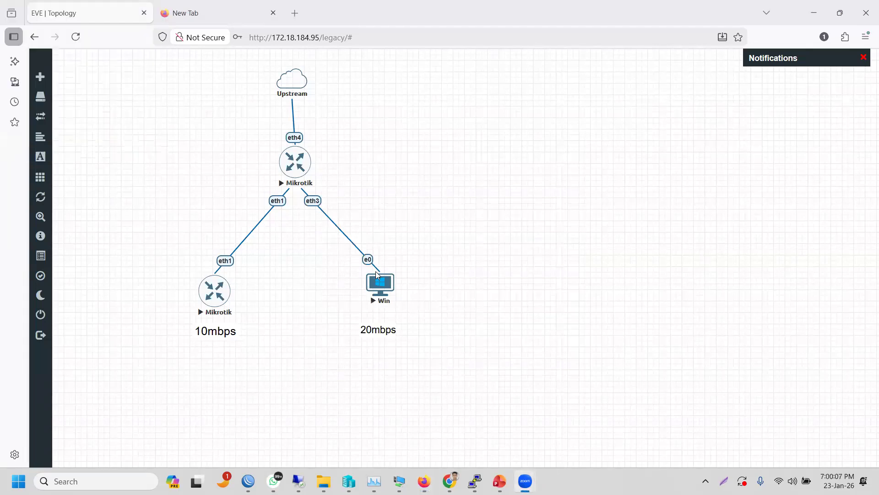
{"action": "left_click", "coordinate": [381, 285]}
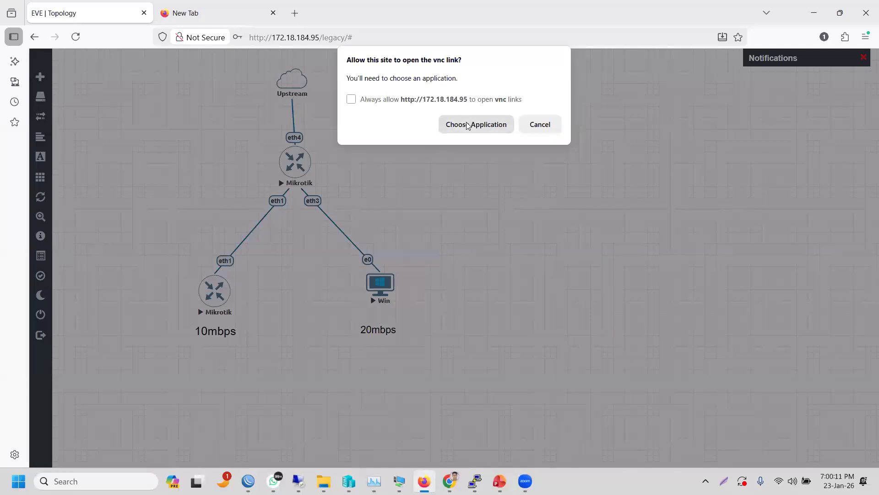
{"action": "left_click", "coordinate": [467, 125]}
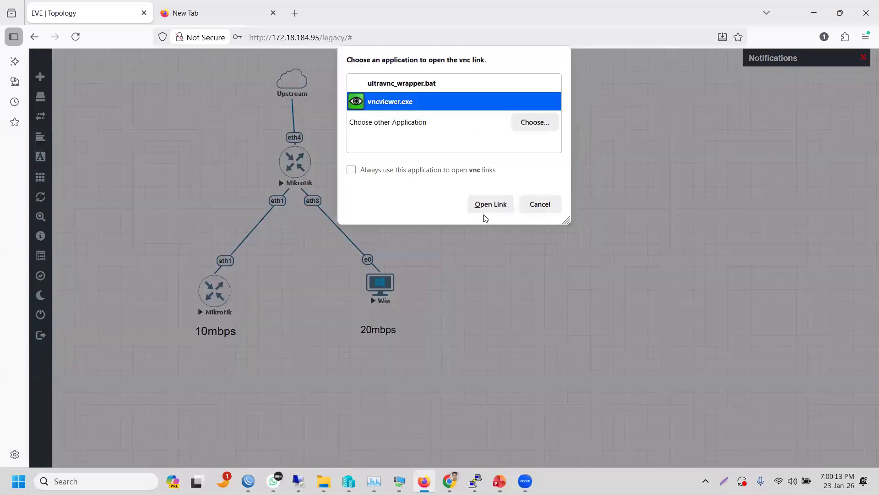
{"action": "left_click", "coordinate": [482, 207]}
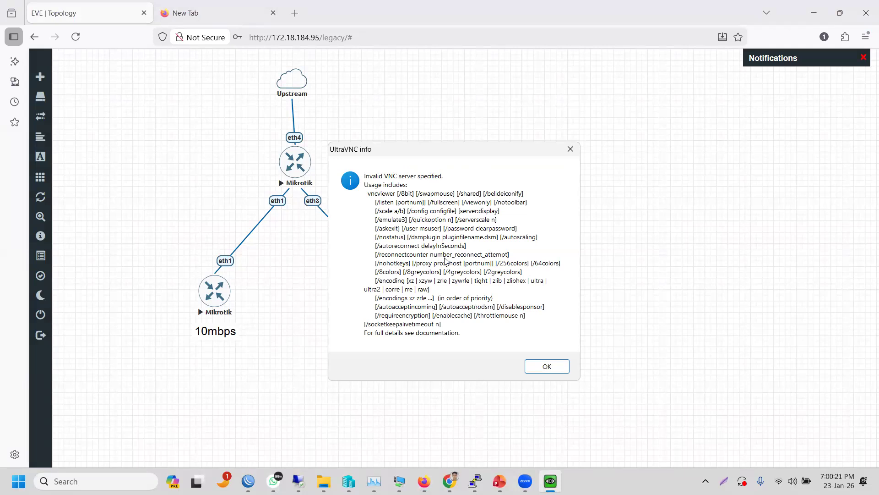
{"action": "left_click", "coordinate": [538, 365]}
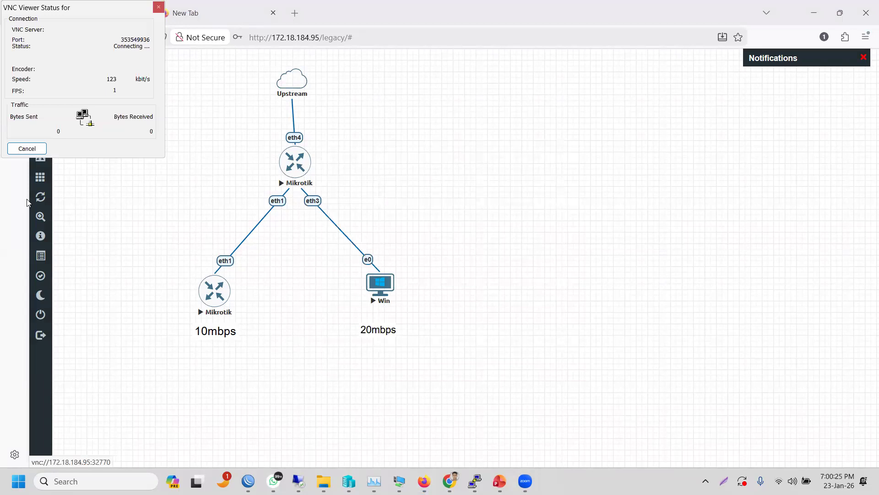
{"action": "left_click", "coordinate": [27, 149]}
- Try the Win console with vncviewer.exe a third time and dismiss the invalid-server message
{"action": "left_click", "coordinate": [304, 274]}
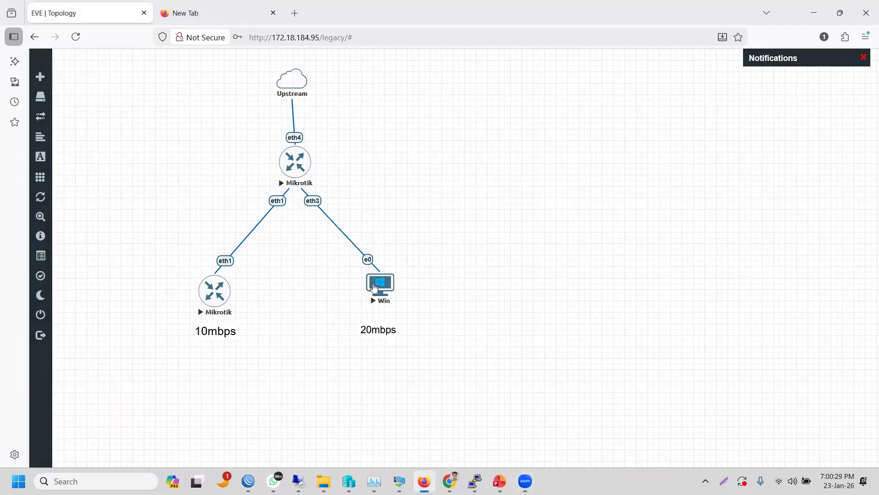
{"action": "left_click", "coordinate": [374, 287]}
{"action": "left_click", "coordinate": [455, 126]}
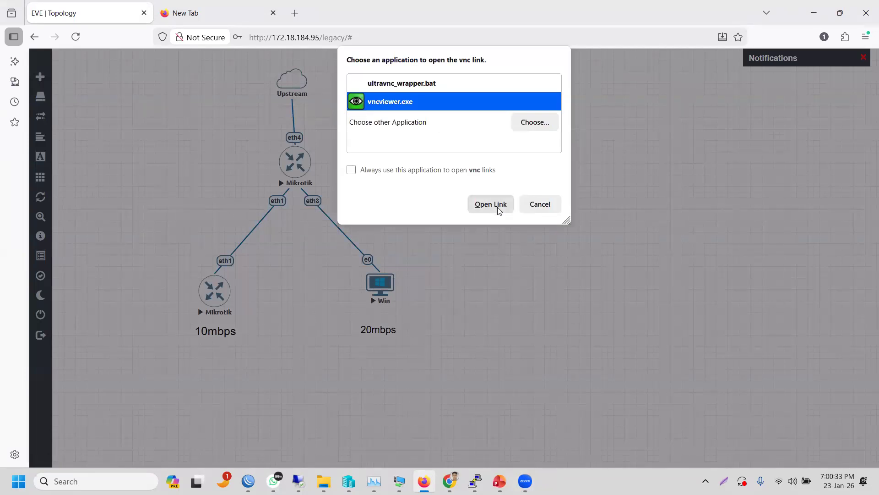
{"action": "left_click", "coordinate": [499, 209]}
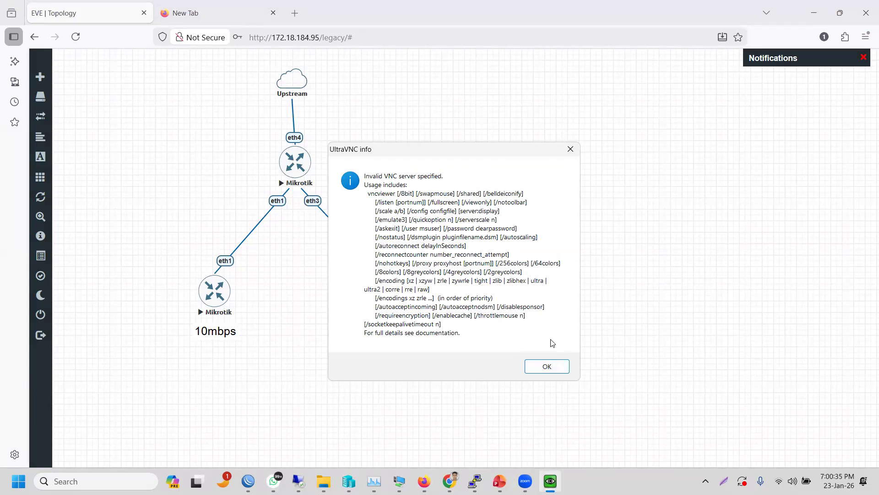
{"action": "left_click", "coordinate": [552, 364]}
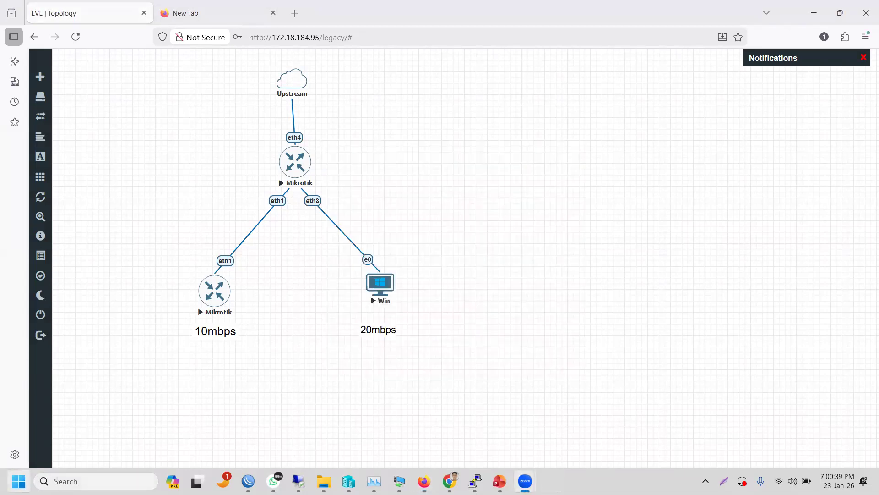
{"action": "left_click", "coordinate": [18, 481]}
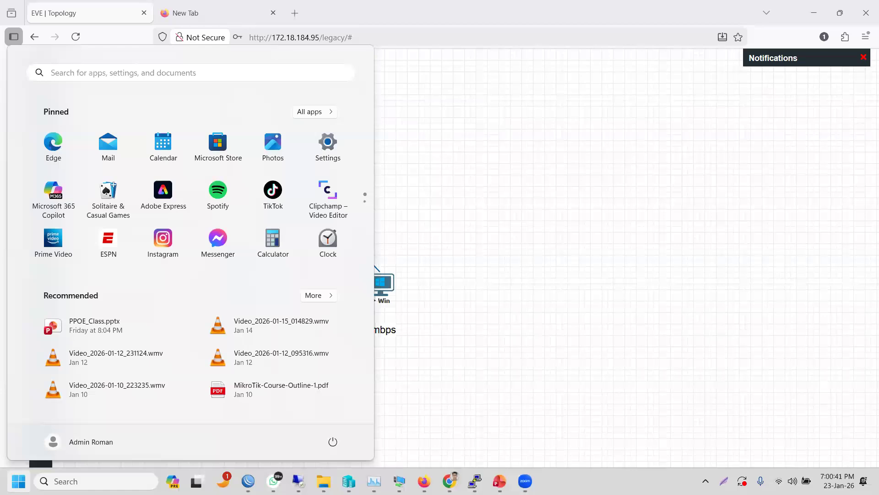
{"action": "type", "text": "vnc"}
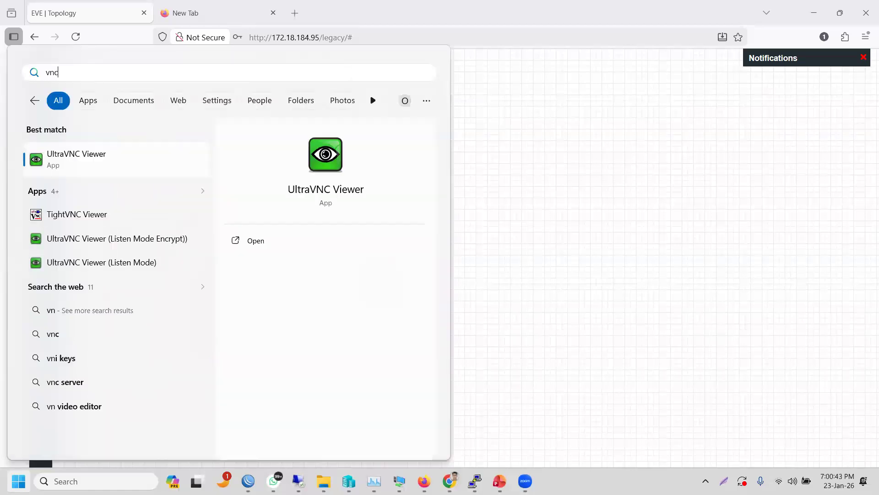
{"action": "left_click", "coordinate": [67, 160]}
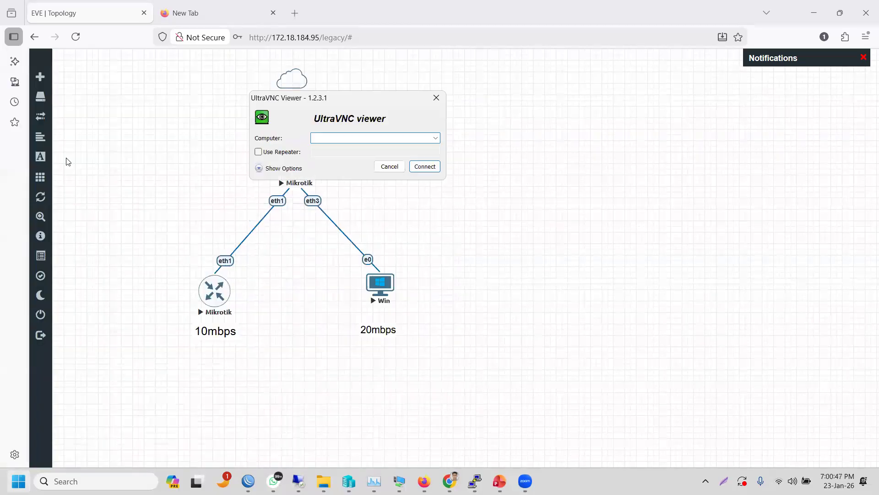
{"action": "left_click", "coordinate": [439, 98]}
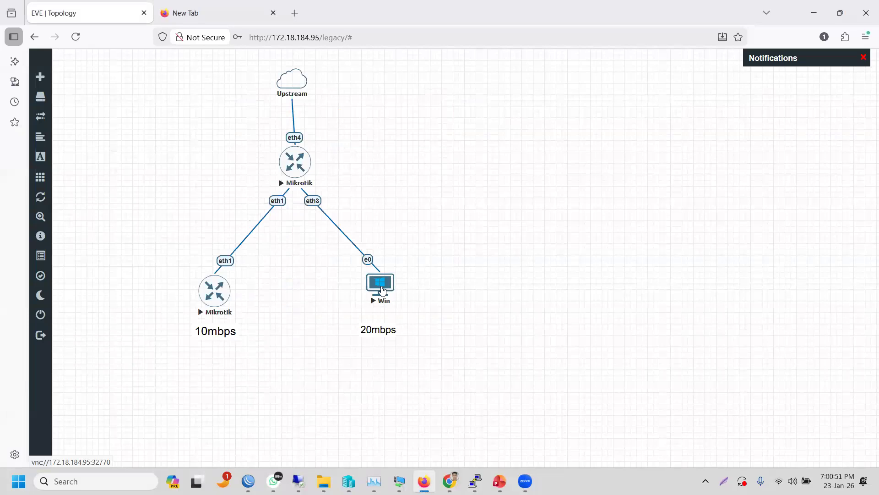
{"action": "left_click", "coordinate": [382, 291]}
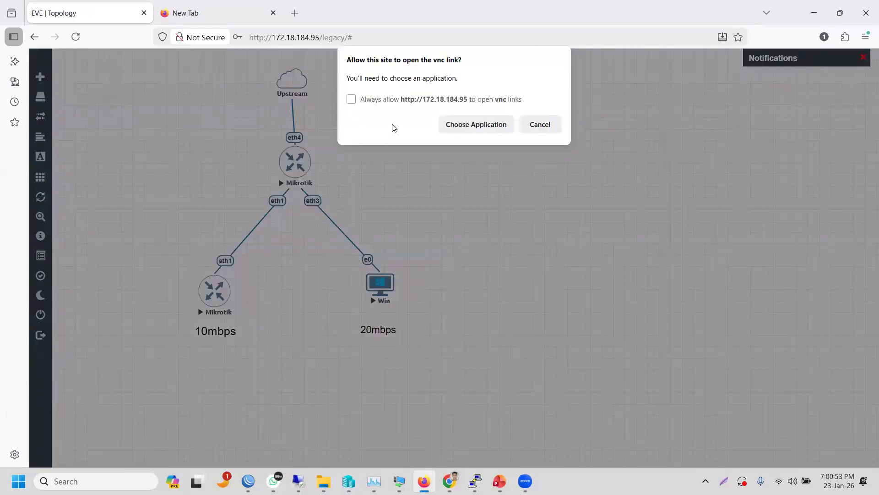
{"action": "left_click", "coordinate": [393, 100]}
{"action": "left_click", "coordinate": [412, 103]}
{"action": "left_click", "coordinate": [463, 125]}
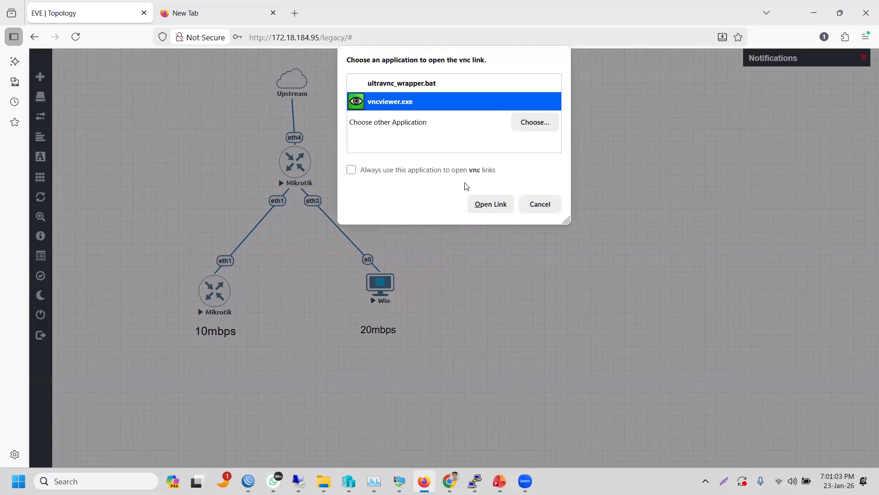
{"action": "left_click", "coordinate": [479, 205]}
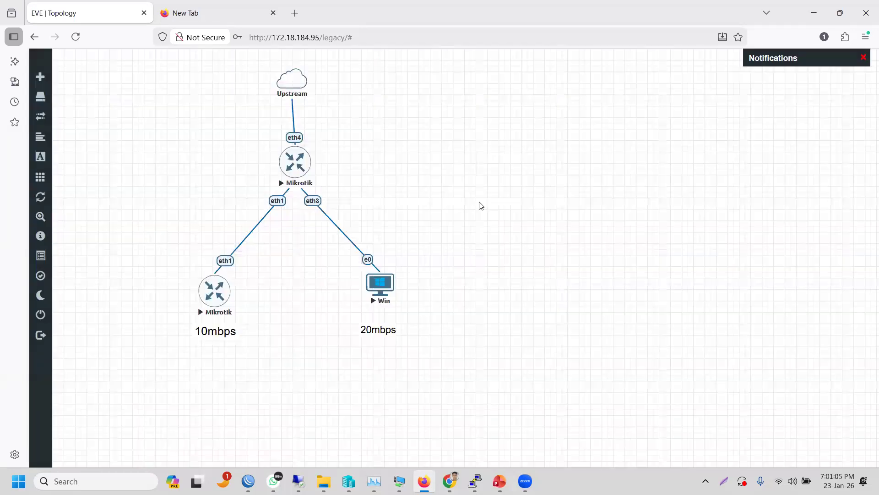
{"action": "left_click", "coordinate": [547, 368]}
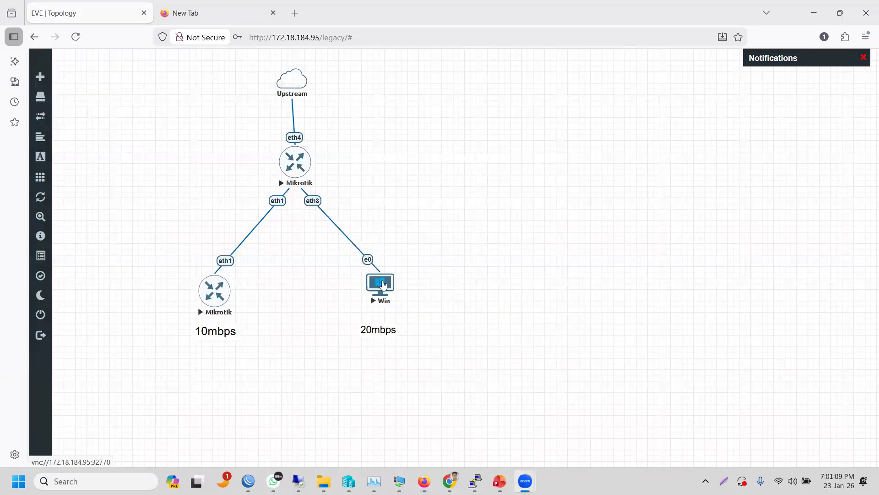
{"action": "right_click", "coordinate": [383, 285]}
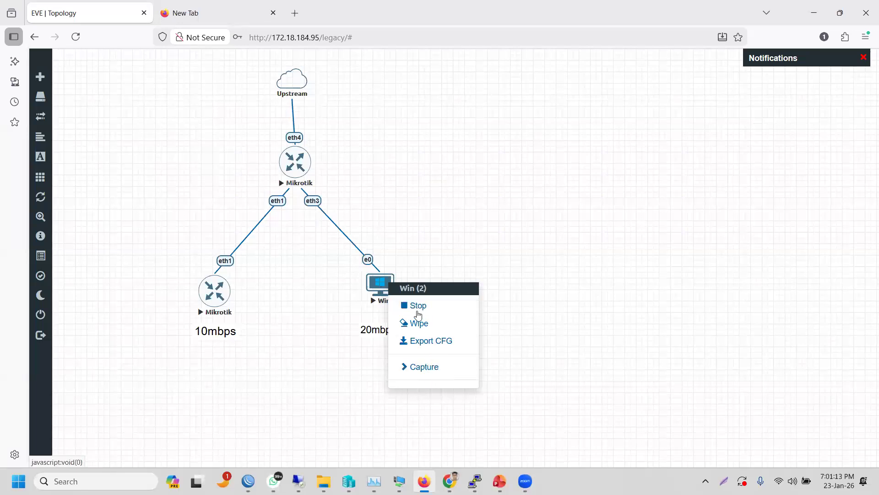
{"action": "left_click", "coordinate": [398, 276]}
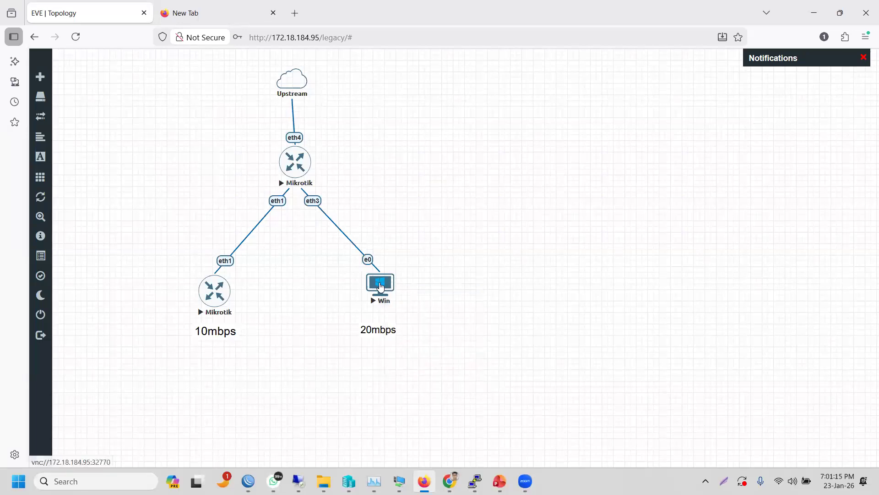
{"action": "right_click", "coordinate": [381, 286]}
{"action": "left_click", "coordinate": [461, 247]}
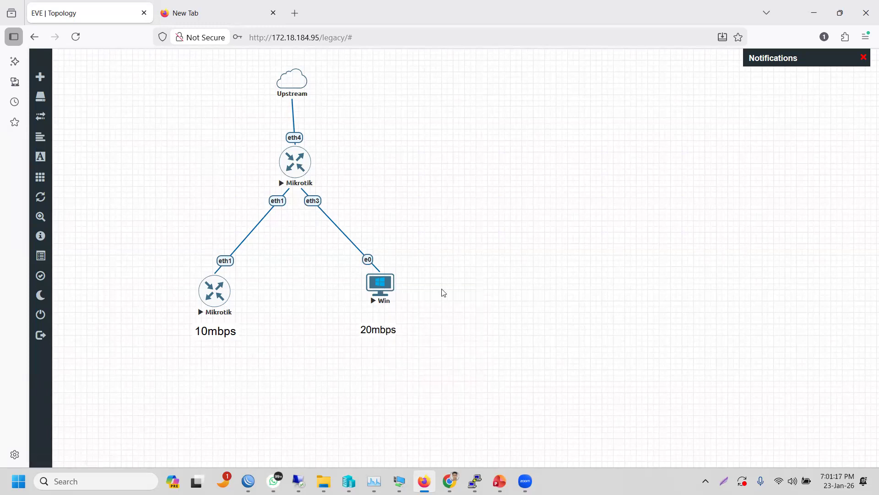
- Browse New Volume (E:), opening Fortinate_class and scanning its other folders, then minimize Explorer
{"action": "key", "text": "super+e"}
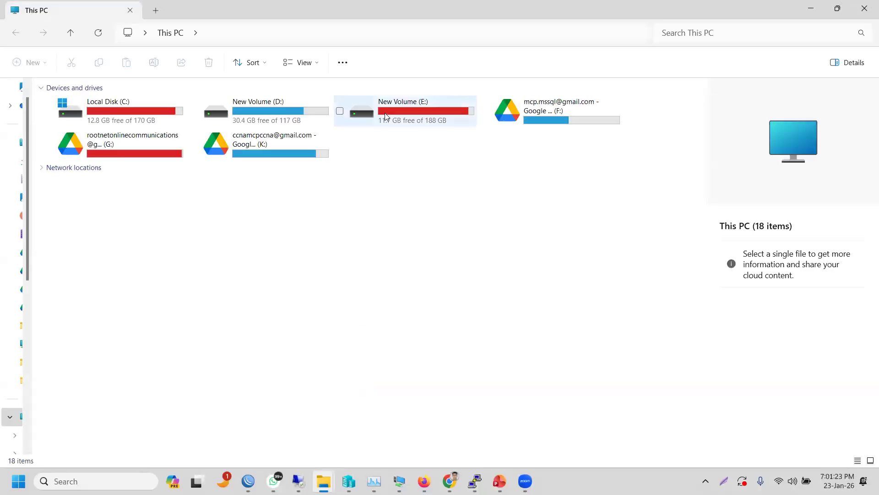
{"action": "left_click", "coordinate": [385, 113]}
{"action": "double_click", "coordinate": [384, 112]}
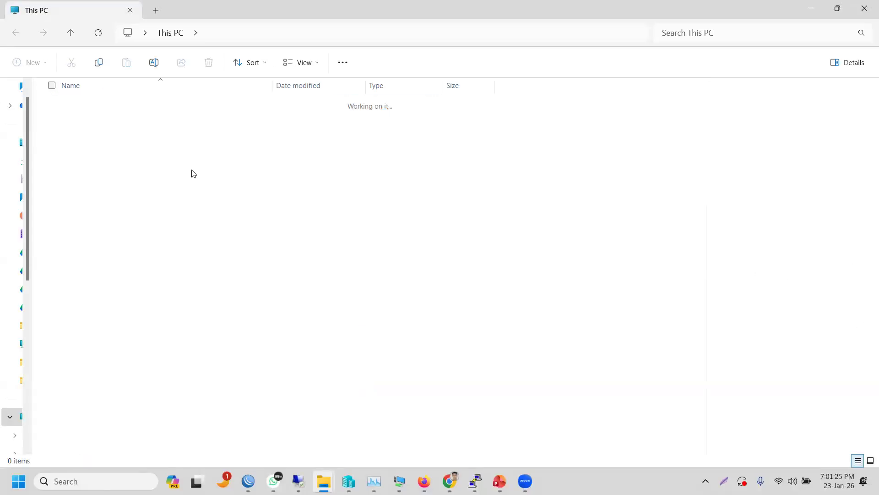
{"action": "left_click", "coordinate": [95, 200]}
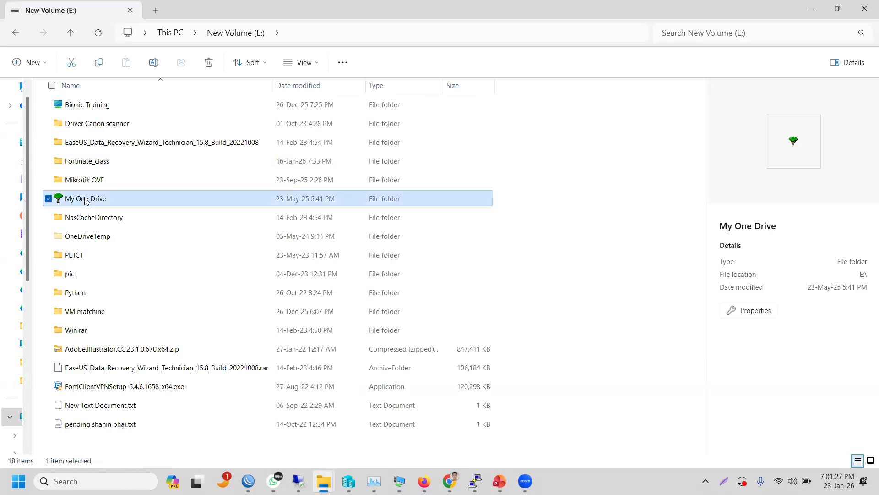
{"action": "double_click", "coordinate": [105, 160]}
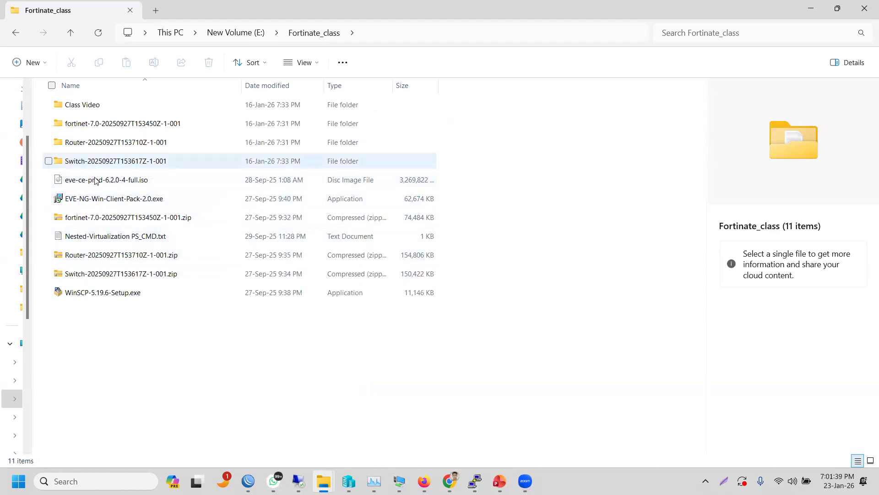
{"action": "left_click", "coordinate": [15, 33]}
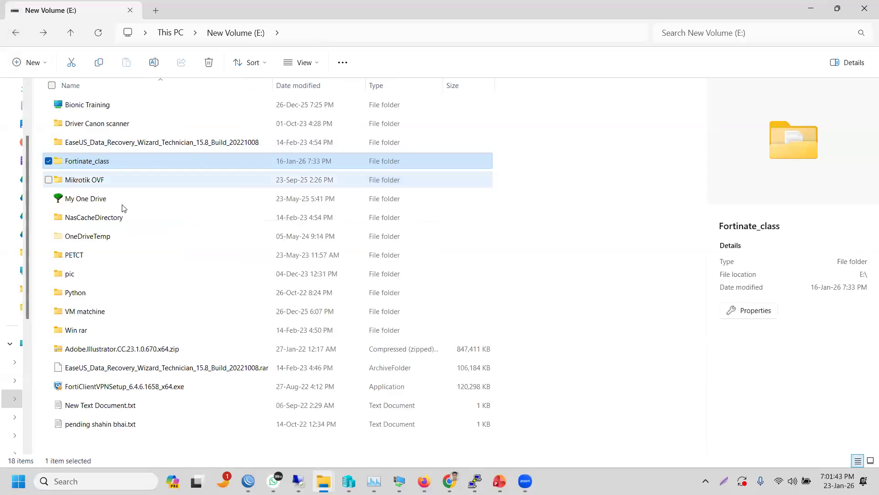
{"action": "left_click", "coordinate": [122, 205]}
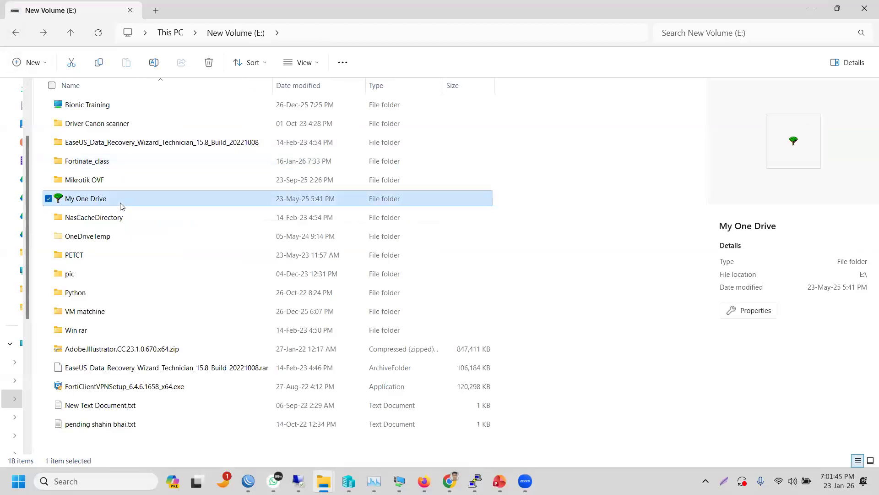
{"action": "key", "text": "e"}
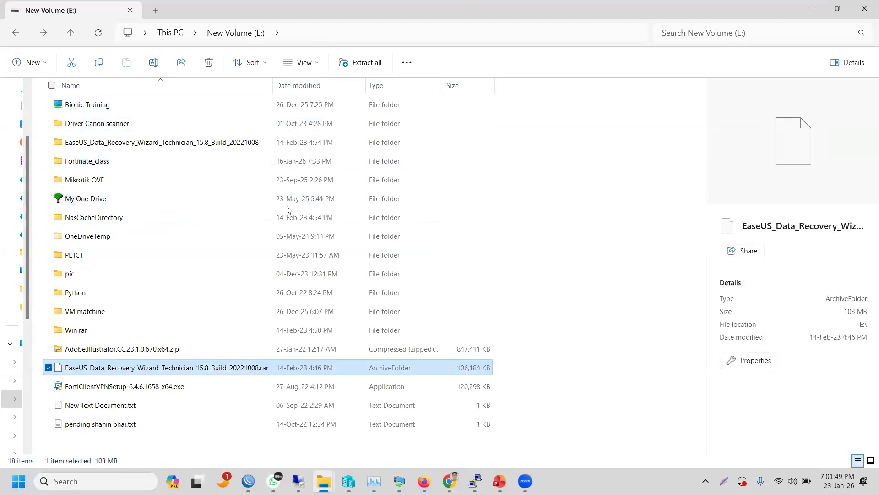
{"action": "left_click", "coordinate": [80, 234]}
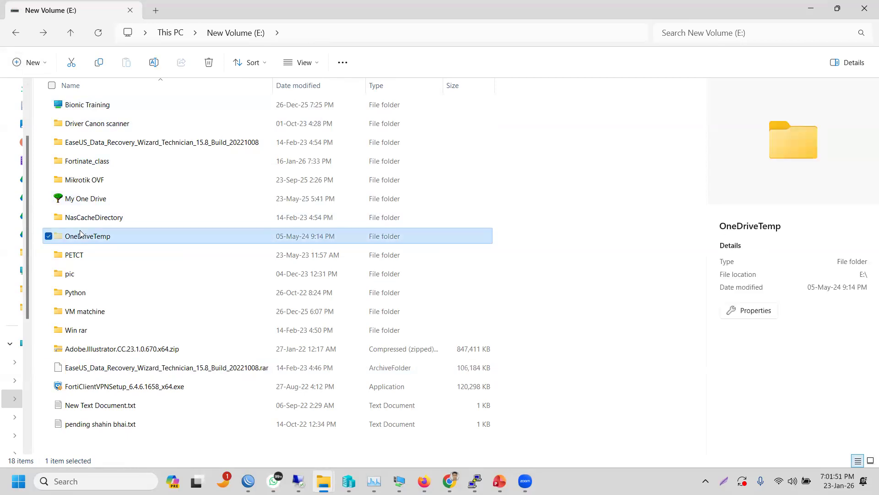
{"action": "key", "text": "v"}
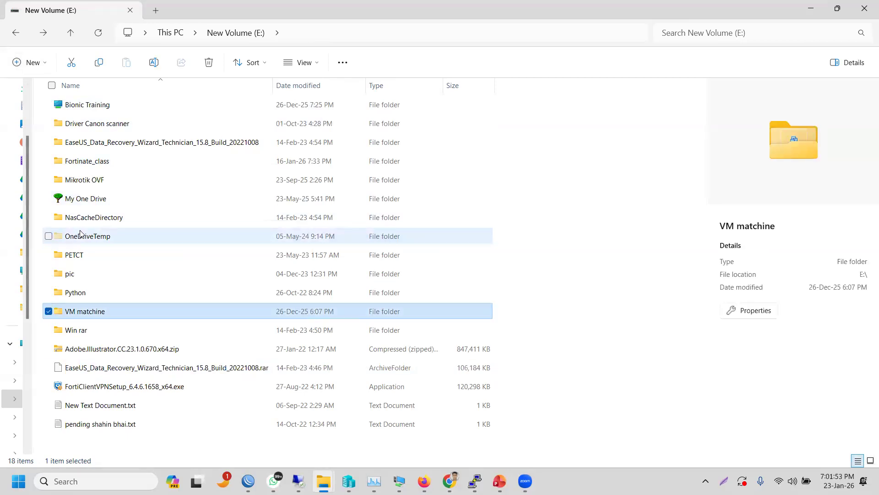
{"action": "left_click", "coordinate": [811, 10]}
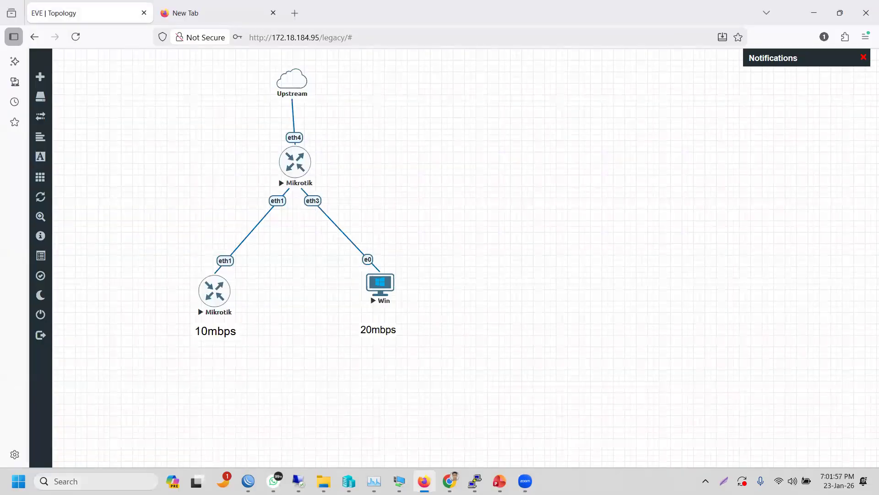
- Launch Control Panel by running 'control' from the Run dialog
{"action": "key", "text": "super"}
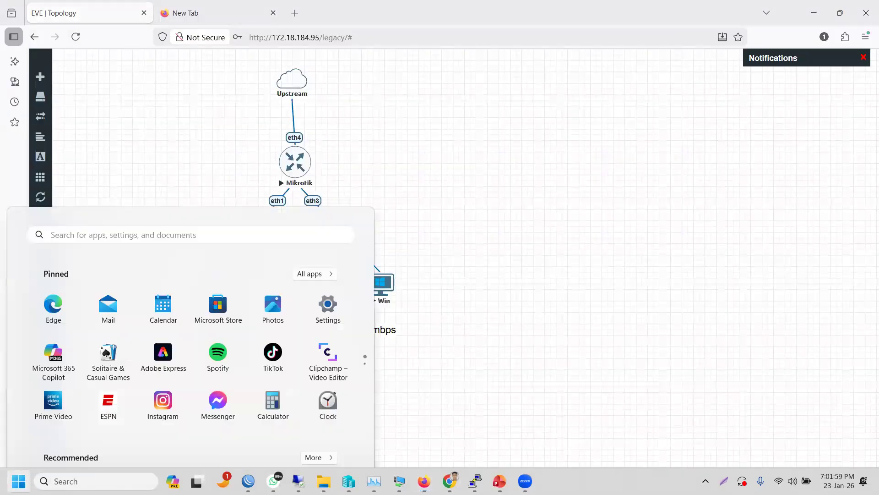
{"action": "key", "text": "super+r"}
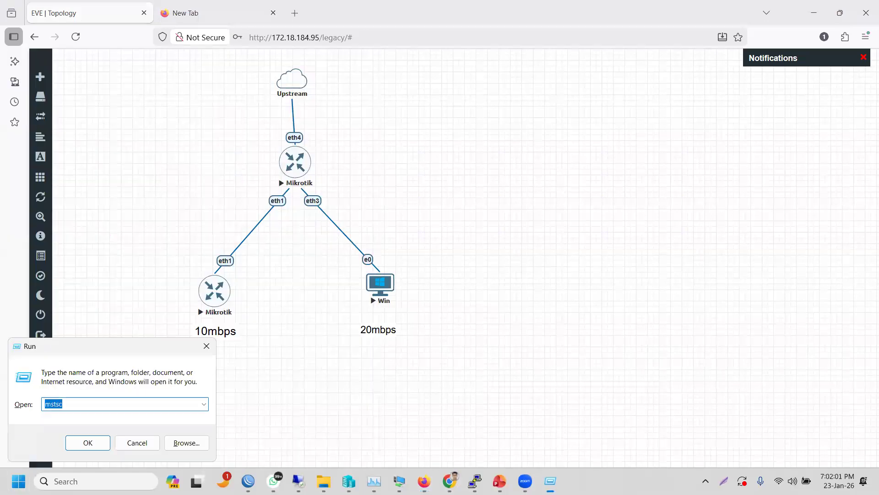
{"action": "type", "text": "cintr"}
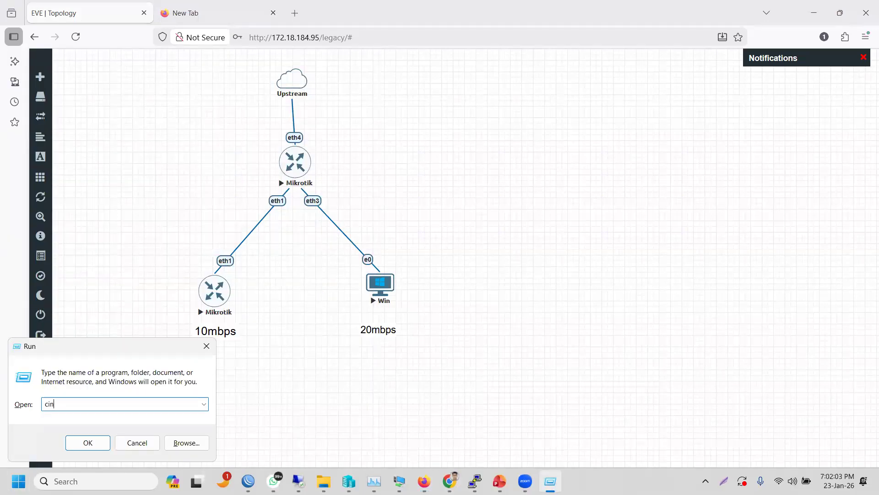
{"action": "key", "text": "BackSpace"}
{"action": "key", "text": "BackSpace"}
{"action": "key", "text": "BackSpace"}
{"action": "type", "text": "contr"}
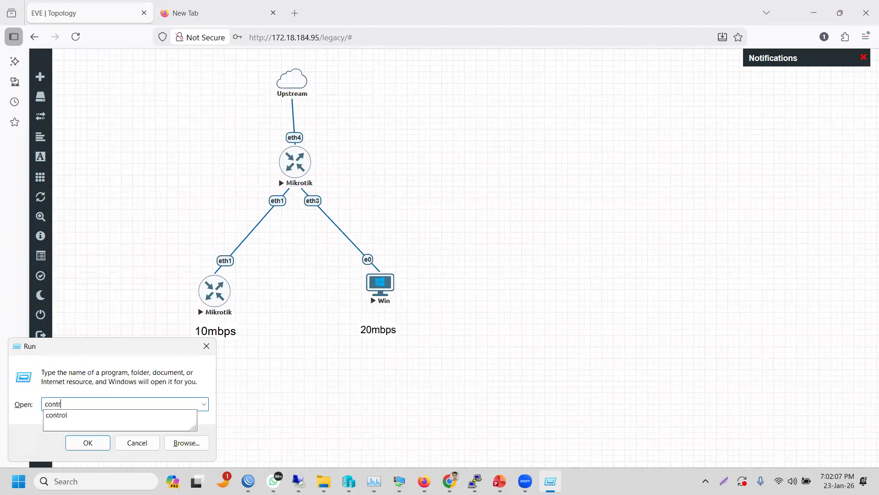
{"action": "type", "text": "ol"}
{"action": "key", "text": "Return"}
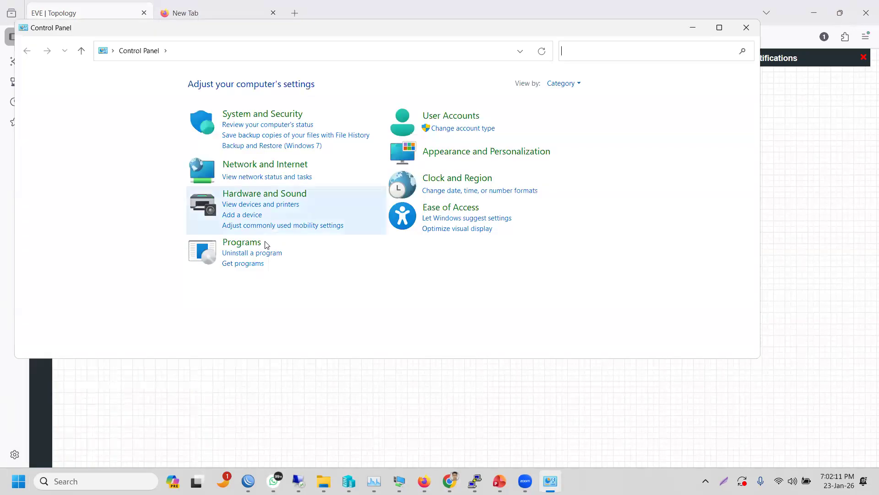
- Open Programs and Features and jump through entries starting with V to VMware Workstation
{"action": "left_click", "coordinate": [241, 243]}
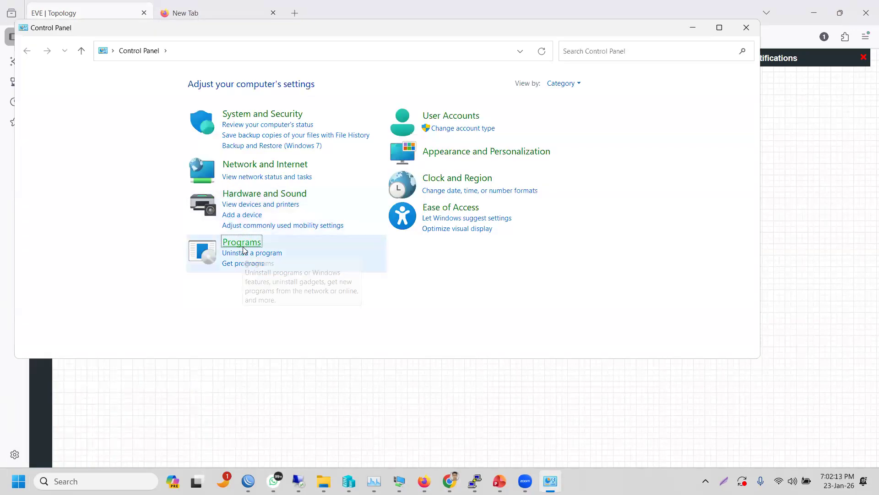
{"action": "left_click", "coordinate": [193, 93]}
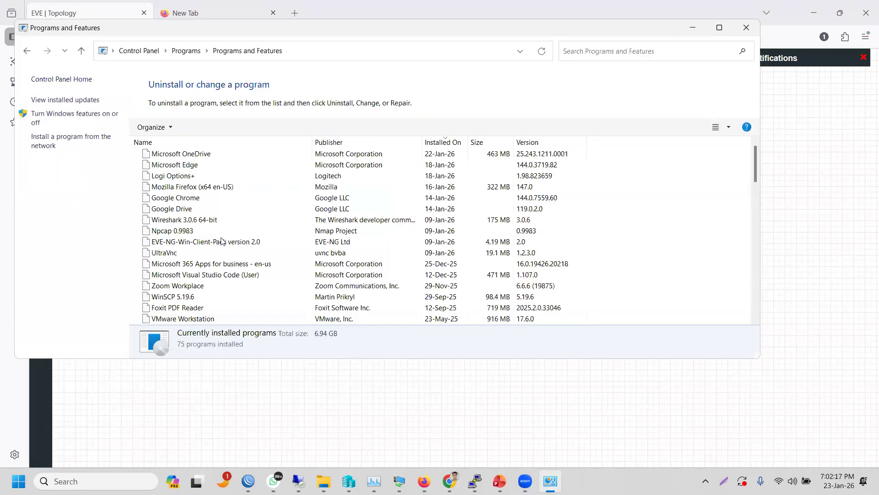
{"action": "left_click", "coordinate": [200, 231]}
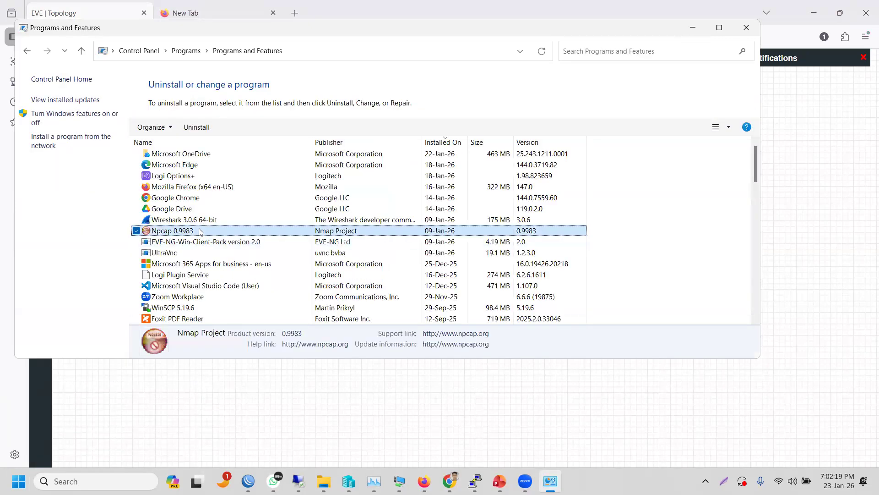
{"action": "key", "text": "v"}
{"action": "key", "text": "v"}
{"action": "key", "text": "v"}
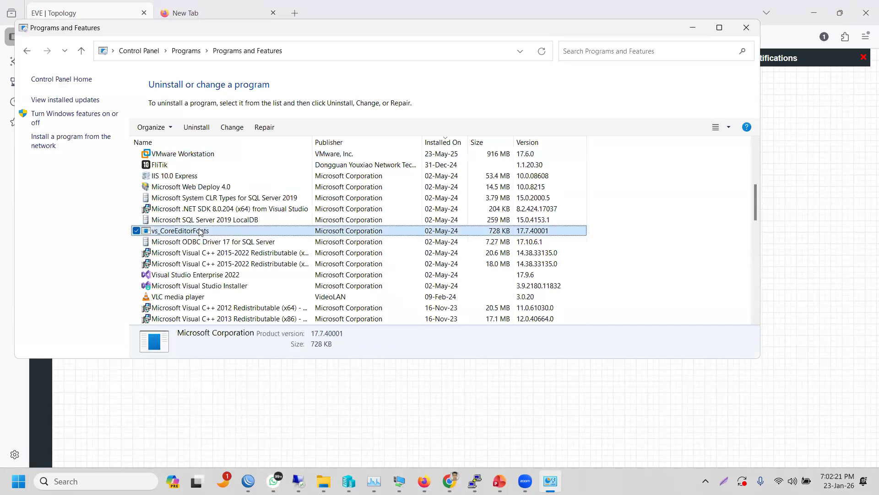
{"action": "key", "text": "v"}
{"action": "key", "text": "v"}
{"action": "key", "text": "v"}
{"action": "key", "text": "v"}
{"action": "key", "text": "v"}
{"action": "key", "text": "v"}
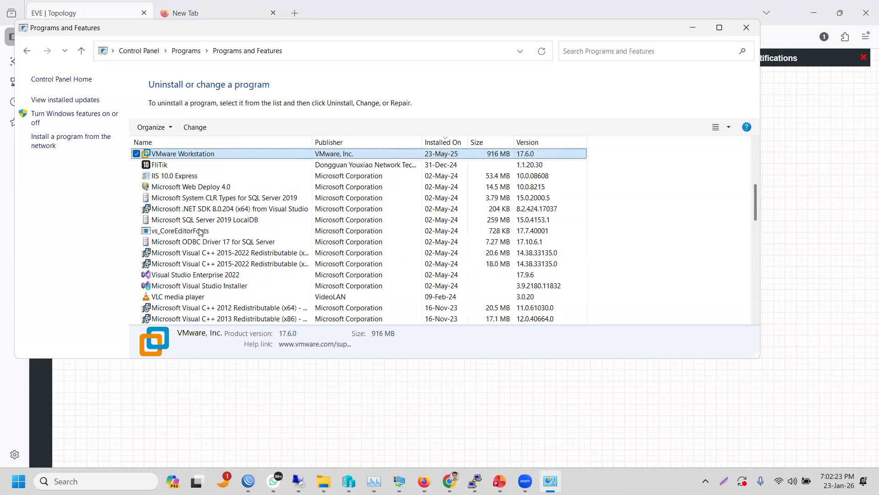
{"action": "key", "text": "v"}
- Maximize the list, filter it by 'v' to show VMware Workstation 17.6.0, then minimize it
{"action": "left_click", "coordinate": [719, 28]}
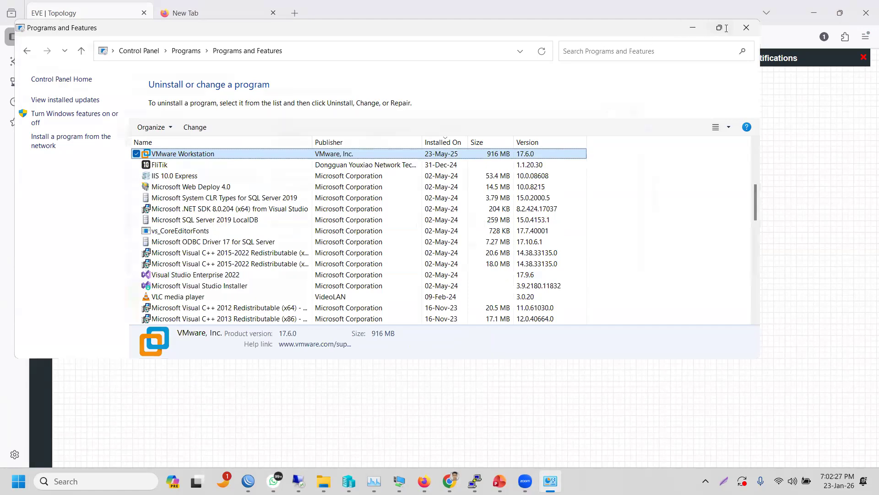
{"action": "left_click", "coordinate": [165, 219]}
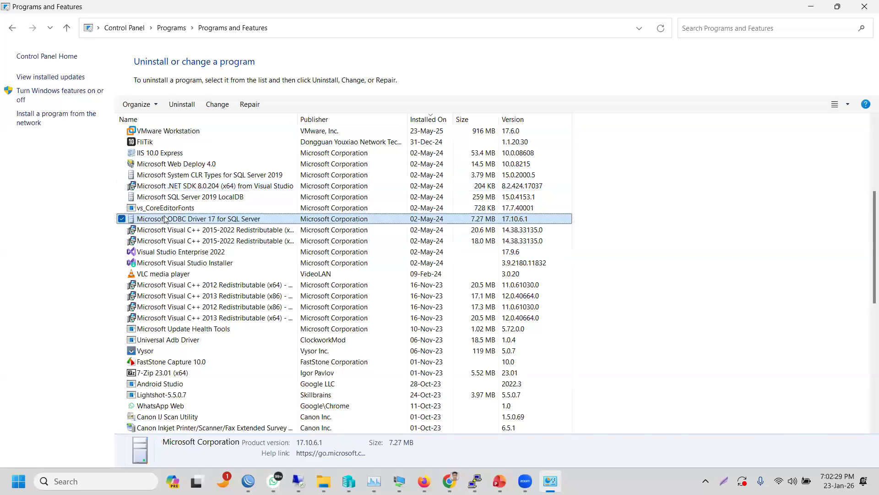
{"action": "key", "text": "v"}
{"action": "key", "text": "v"}
{"action": "key", "text": "v"}
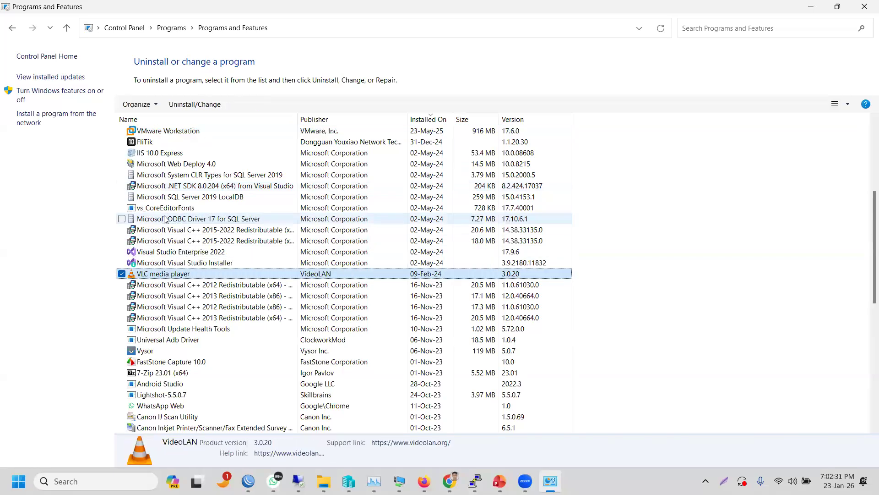
{"action": "key", "text": "v"}
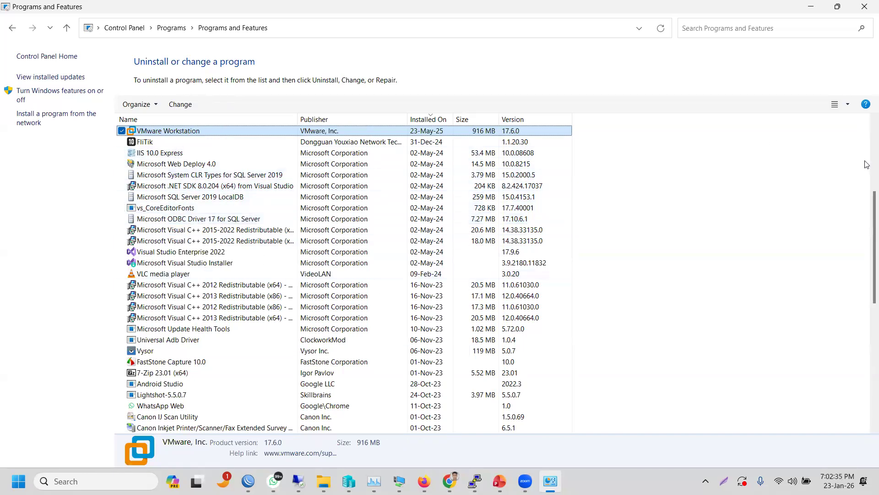
{"action": "left_click_drag", "start_coordinate": [864, 202], "coordinate": [865, 282]}
{"action": "left_click", "coordinate": [744, 28]}
{"action": "type", "text": "v"}
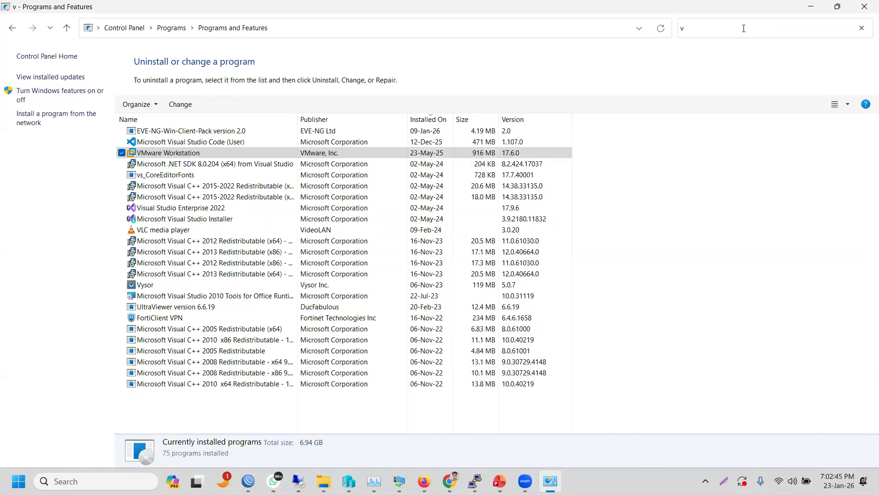
{"action": "left_click", "coordinate": [811, 8]}
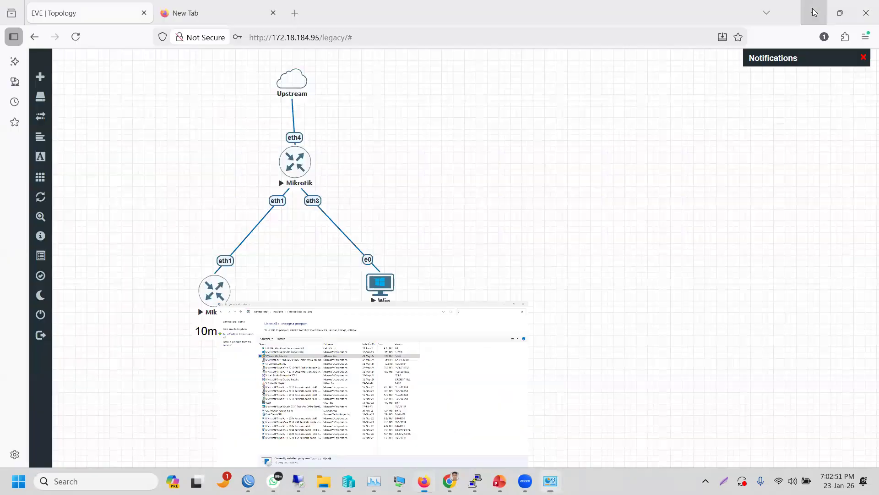
- Search New Volume (E:) for 'cli' client files, then go back up to the This PC drive list
{"action": "mouse_move", "coordinate": [298, 479]}
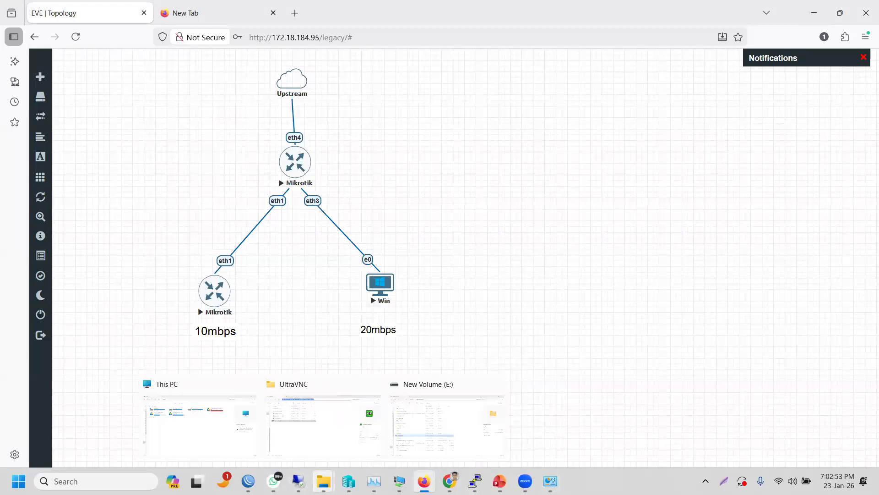
{"action": "left_click", "coordinate": [199, 450]}
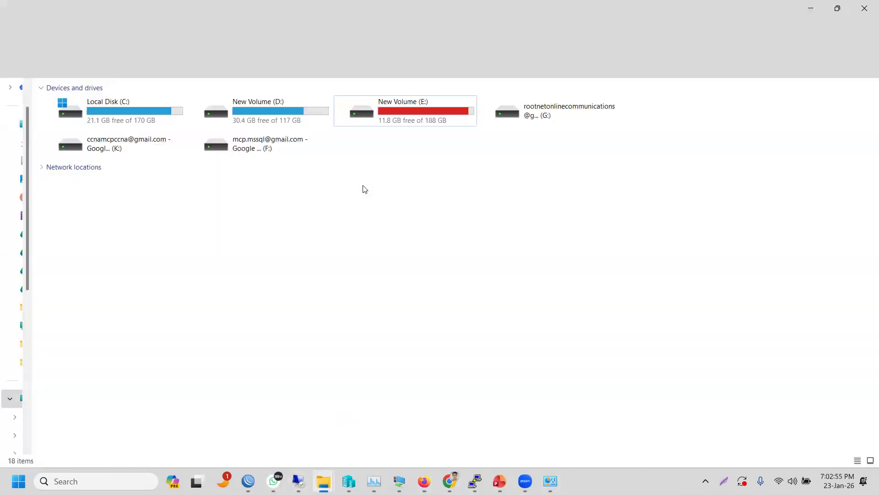
{"action": "left_click", "coordinate": [416, 103]}
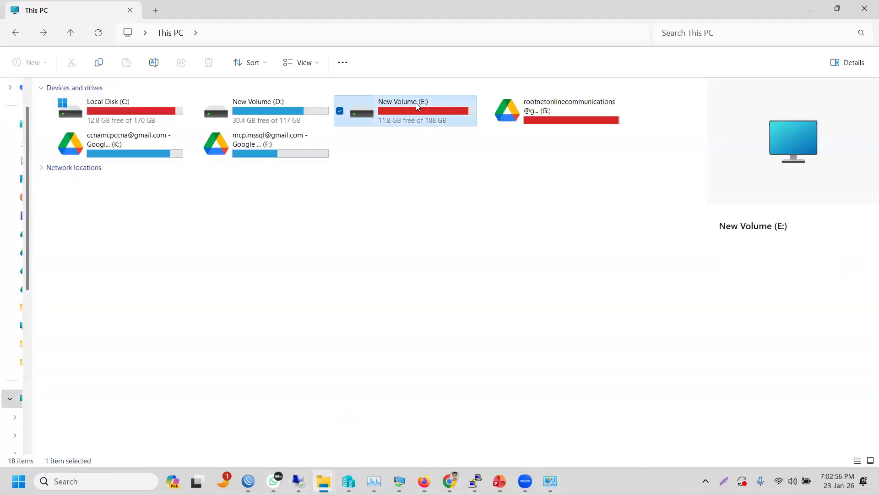
{"action": "left_click", "coordinate": [706, 33]}
{"action": "type", "text": "cl"}
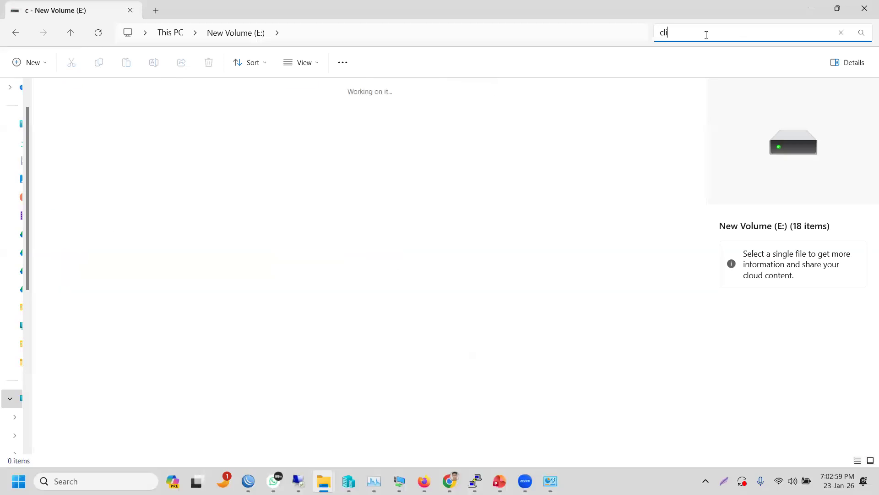
{"action": "type", "text": "int"}
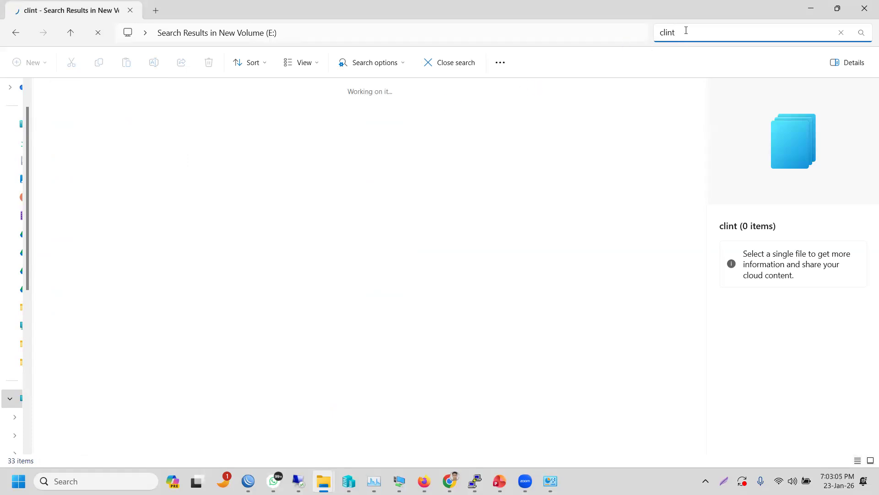
{"action": "key", "text": "BackSpace"}
{"action": "key", "text": "BackSpace"}
{"action": "key", "text": "BackSpace"}
{"action": "key", "text": "BackSpace"}
{"action": "key", "text": "BackSpace"}
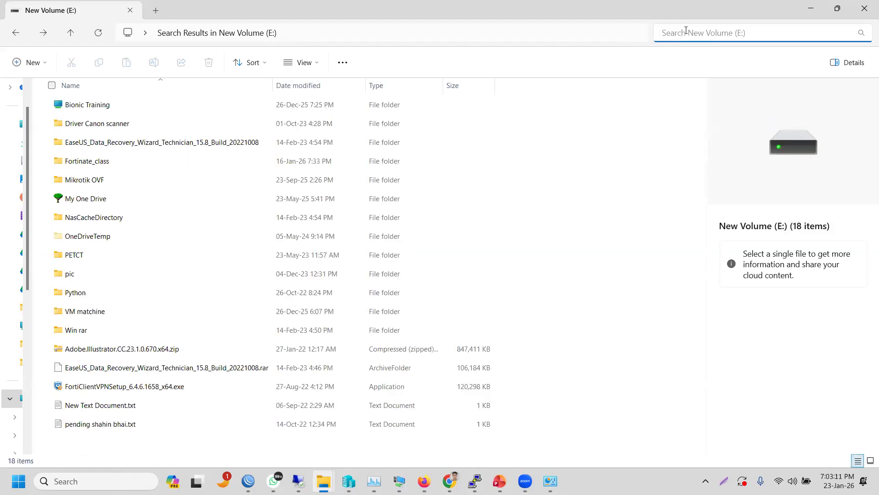
{"action": "type", "text": "cl"}
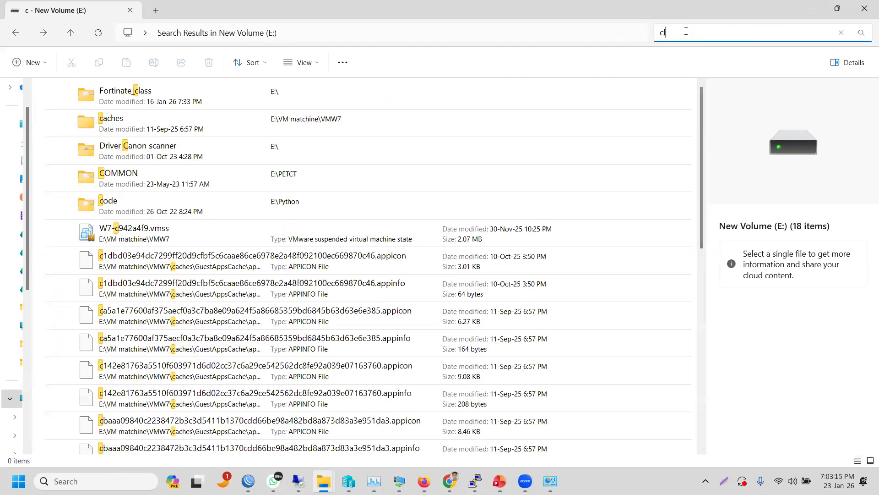
{"action": "type", "text": "i"}
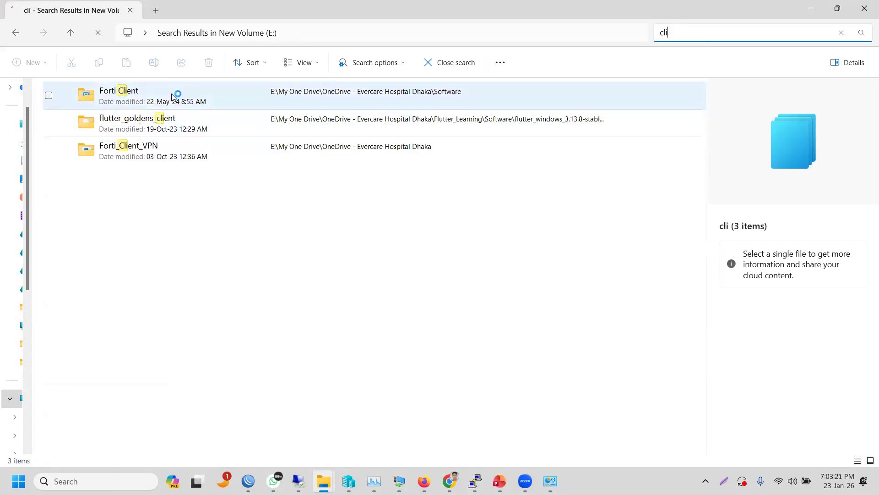
{"action": "left_click", "coordinate": [16, 35]}
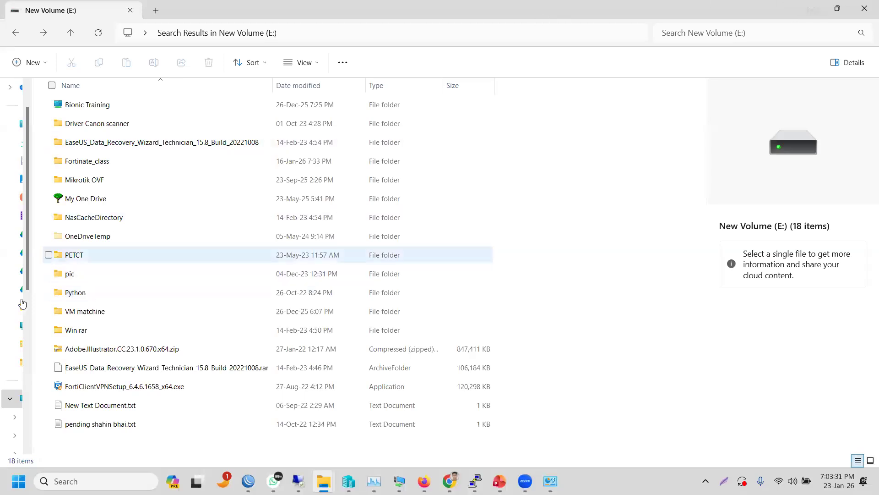
{"action": "left_click", "coordinate": [69, 35]}
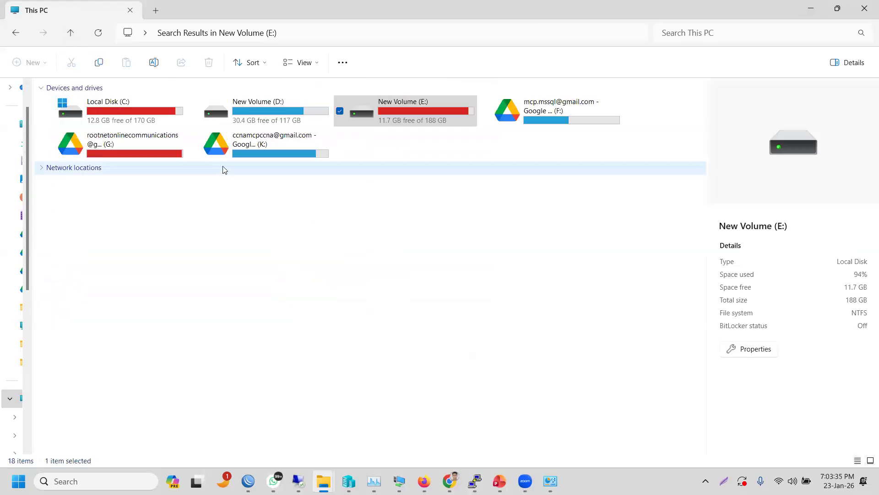
- Open the ISO folder on New Volume (D:), then minimize File Explorer
{"action": "left_click", "coordinate": [251, 123]}
{"action": "double_click", "coordinate": [251, 123]}
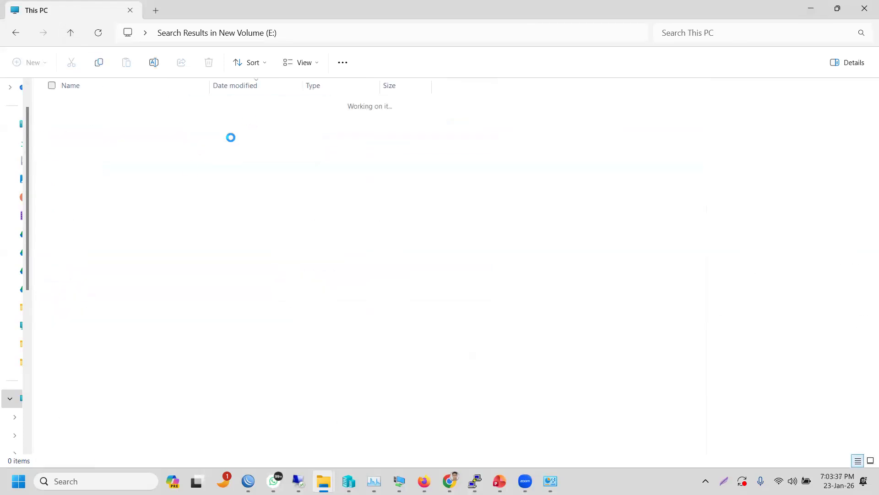
{"action": "left_click", "coordinate": [108, 197]}
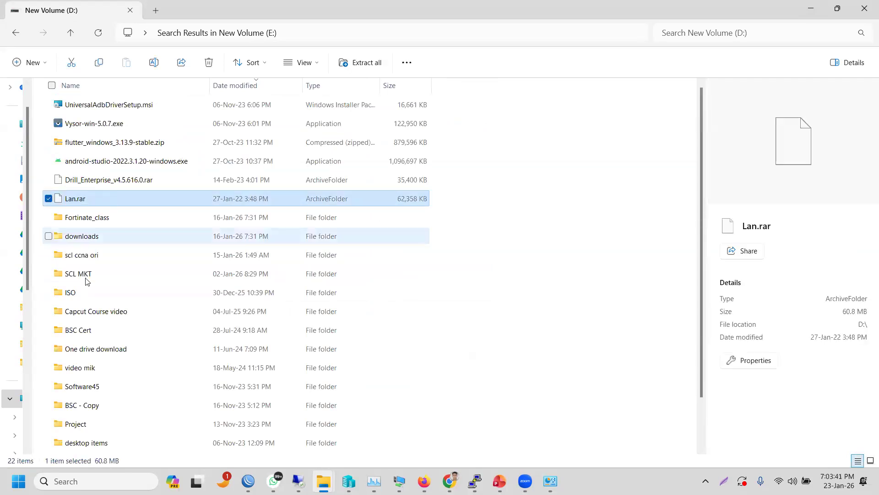
{"action": "left_click", "coordinate": [76, 294]}
{"action": "double_click", "coordinate": [76, 294]}
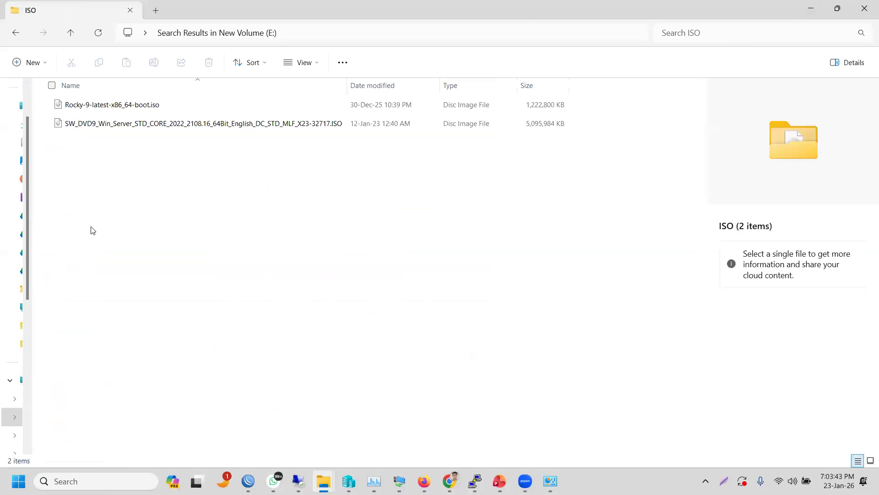
{"action": "left_click", "coordinate": [813, 7]}
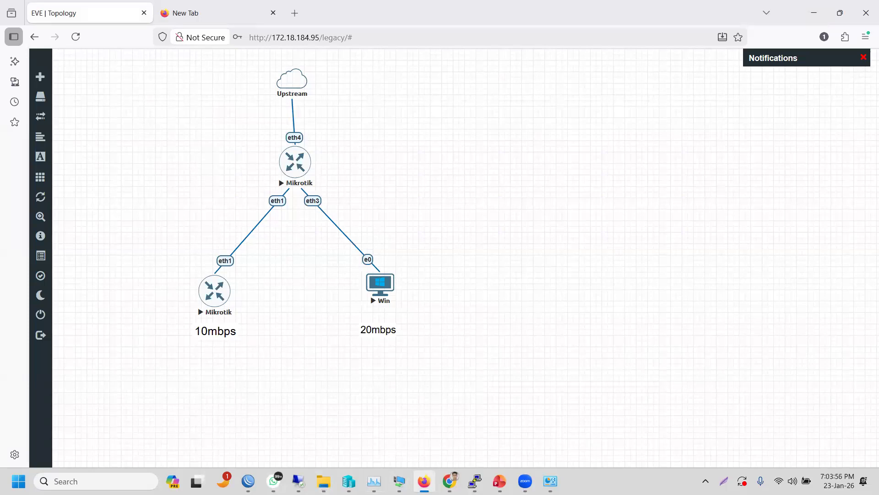
- Switch from EVE-NG to WinBox, raising ISP_RT and then the Office_MKT_RT window in front
{"action": "mouse_move", "coordinate": [248, 481]}
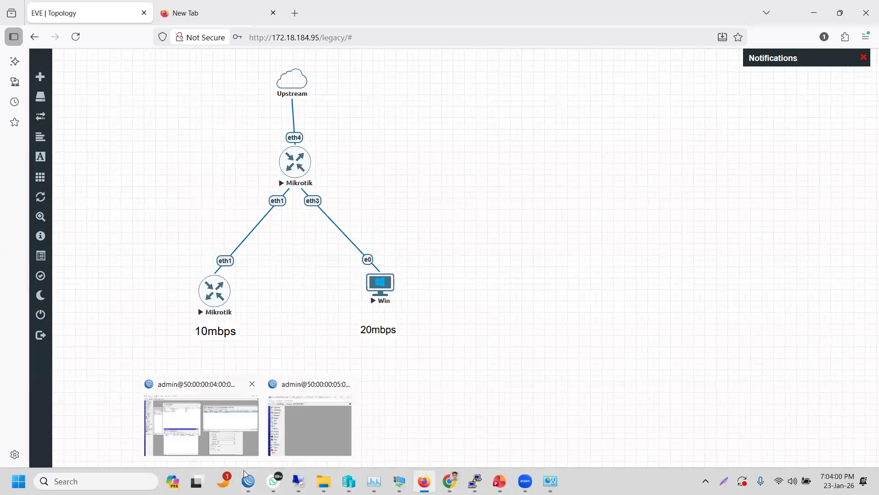
{"action": "left_click", "coordinate": [229, 429]}
{"action": "left_click", "coordinate": [300, 427]}
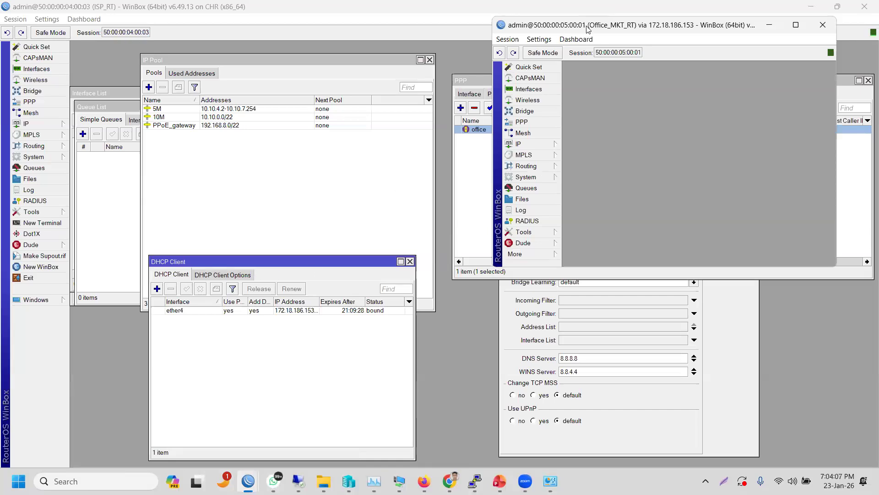
- Move and enlarge the Office_MKT_RT window over ISP_RT's session, and show its PPP interface list
{"action": "left_click_drag", "start_coordinate": [585, 30], "coordinate": [230, 76]}
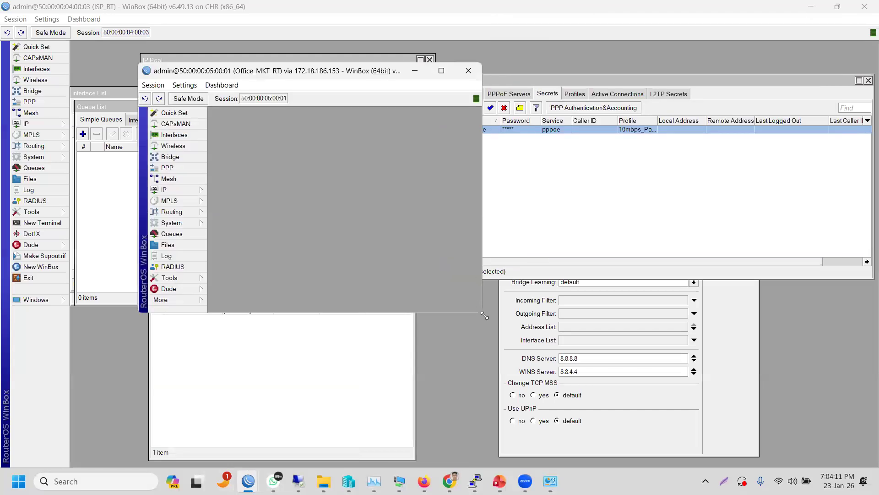
{"action": "left_click_drag", "start_coordinate": [484, 315], "coordinate": [559, 329]}
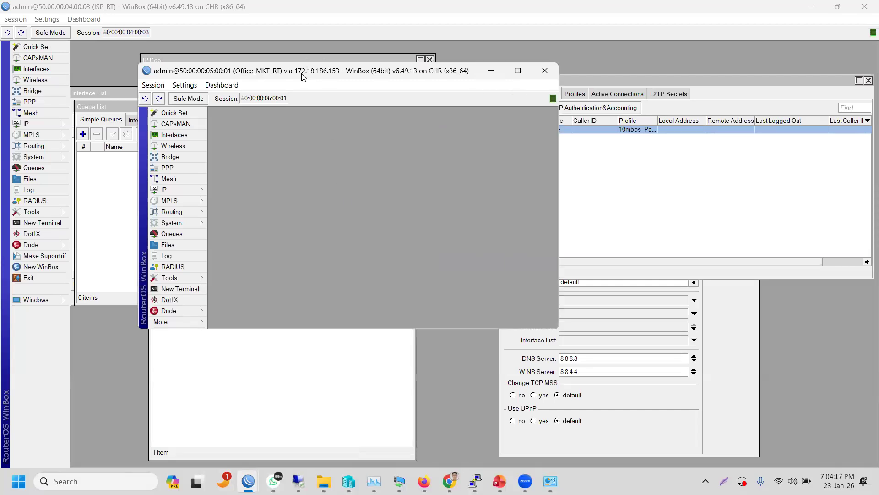
{"action": "left_click_drag", "start_coordinate": [302, 77], "coordinate": [213, 50]}
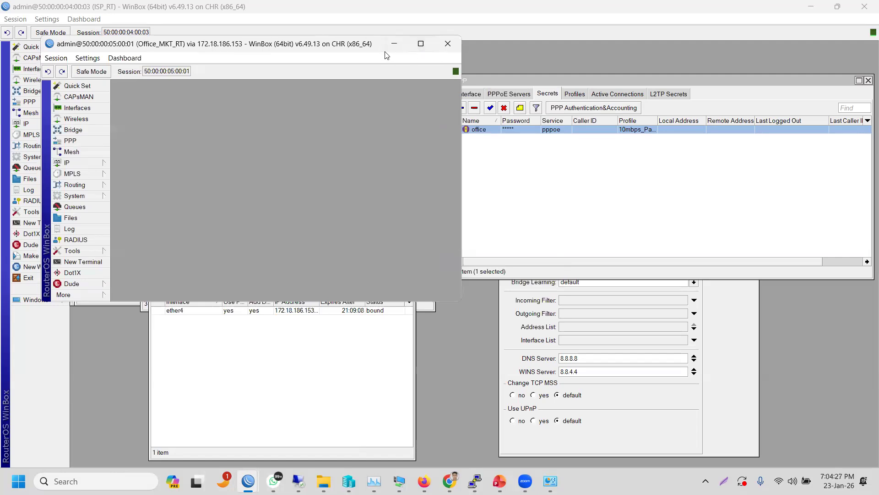
{"action": "left_click_drag", "start_coordinate": [363, 45], "coordinate": [557, 41]}
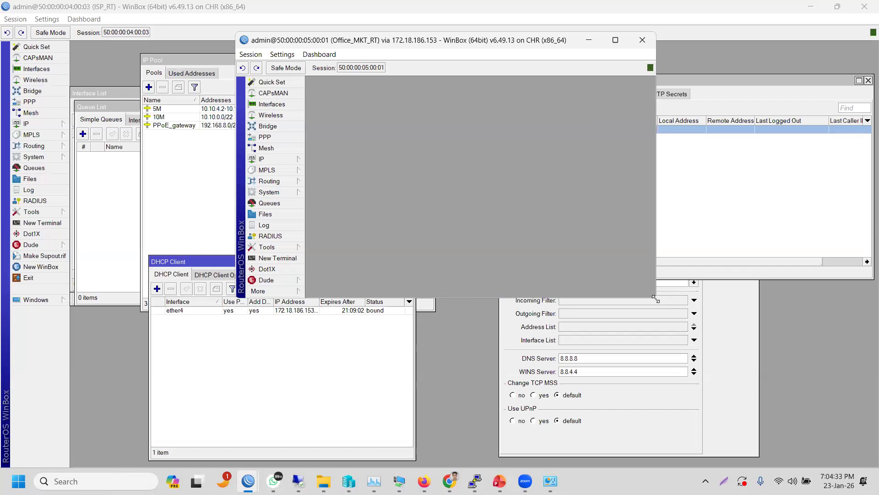
{"action": "left_click_drag", "start_coordinate": [656, 299], "coordinate": [743, 369]}
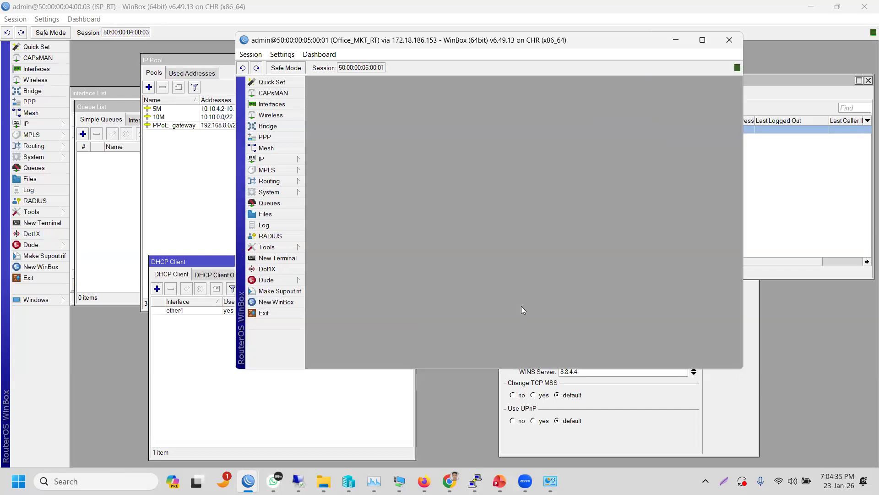
{"action": "left_click", "coordinate": [281, 138]}
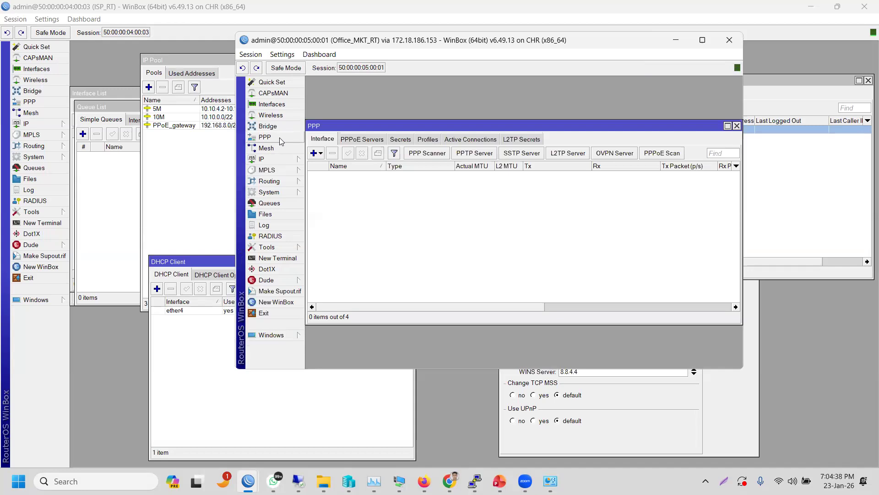
- Check PPP Active Connections on Office_MKT_RT and ISP_RT, plus ISP_RT's Secrets, finding no connections
{"action": "left_click", "coordinate": [477, 140]}
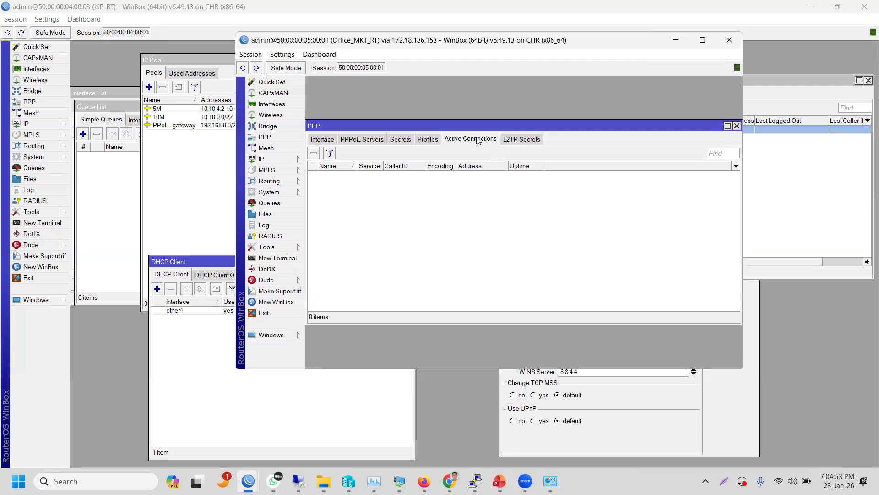
{"action": "left_click", "coordinate": [211, 183]}
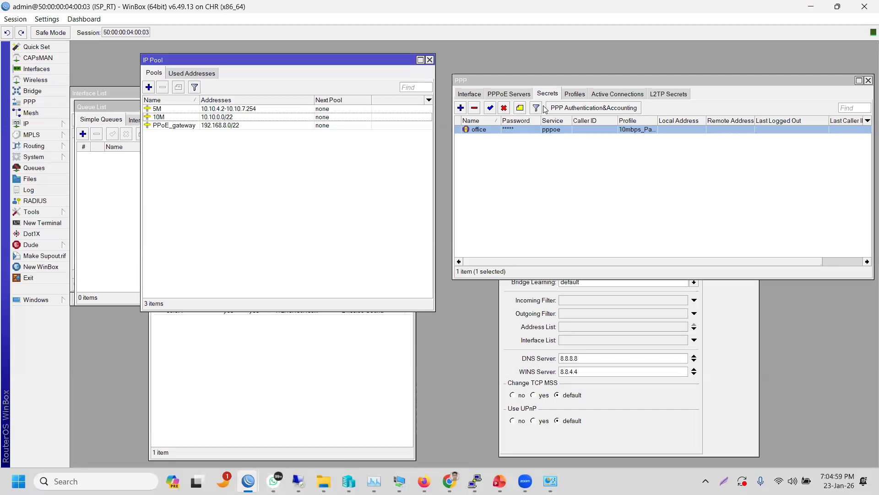
{"action": "left_click", "coordinate": [619, 98]}
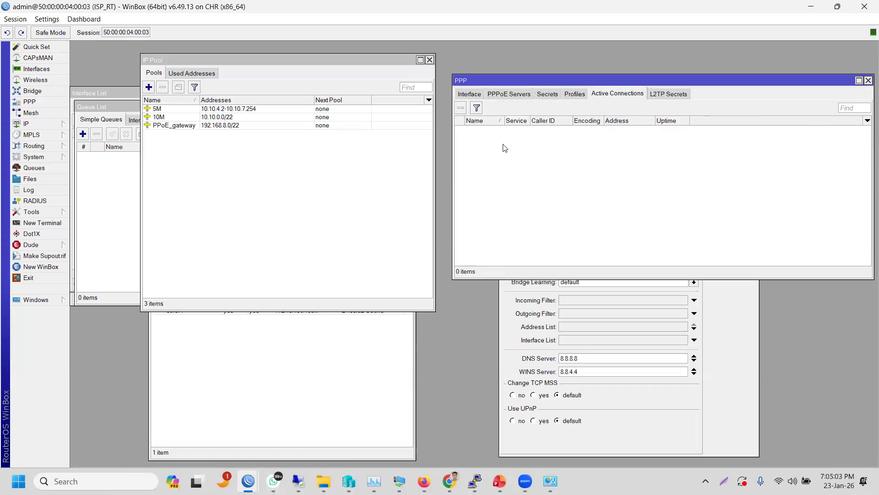
{"action": "left_click", "coordinate": [550, 97]}
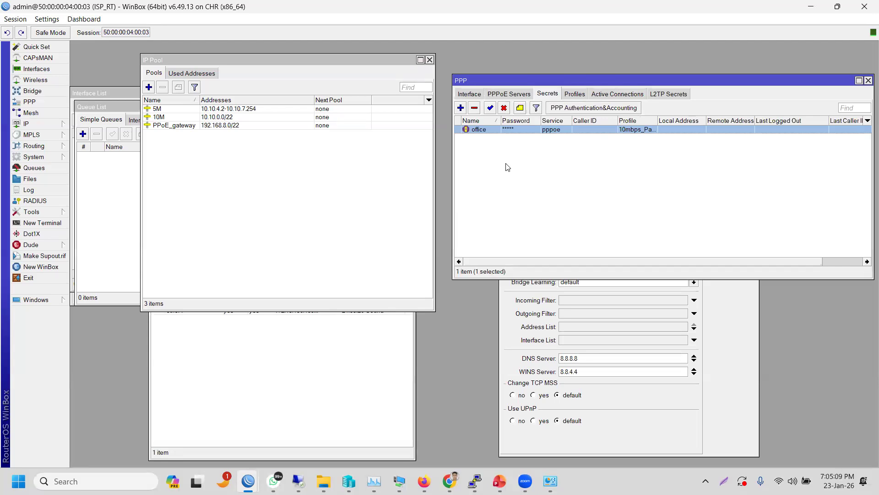
{"action": "left_click", "coordinate": [611, 94]}
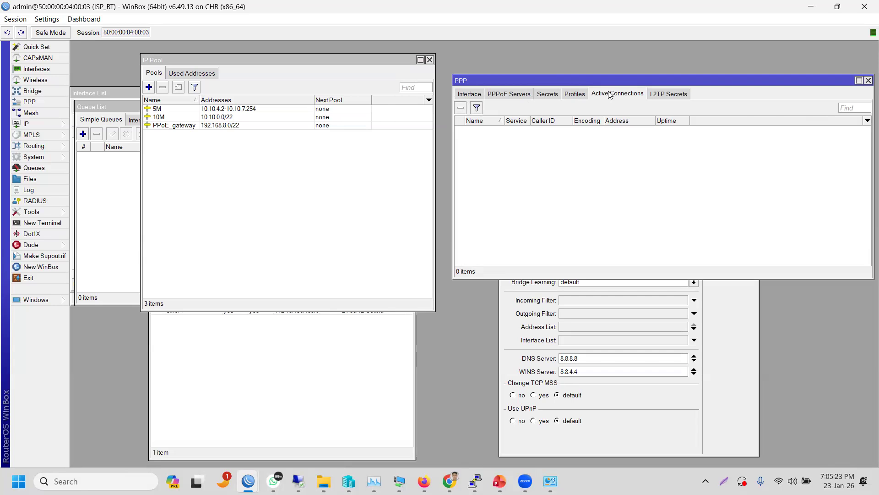
- Restore the ISP_RT window, move it left, and make it wider and shorter
{"action": "left_click", "coordinate": [838, 7]}
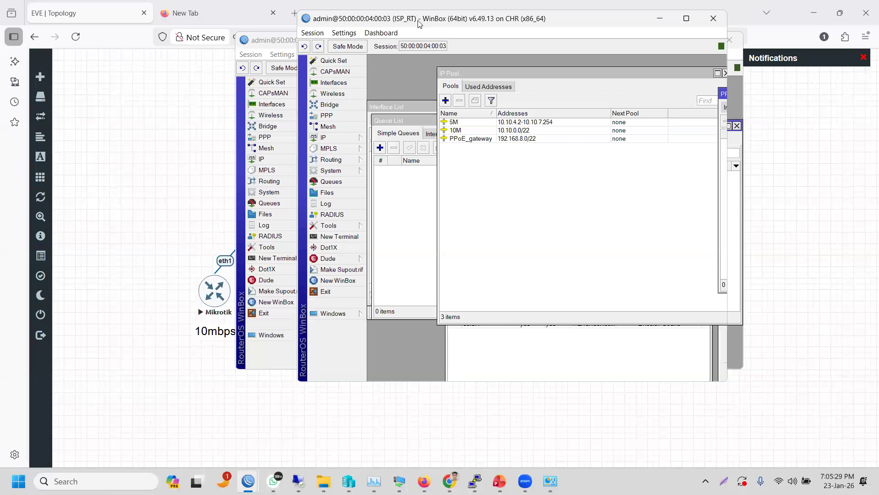
{"action": "left_click_drag", "start_coordinate": [418, 21], "coordinate": [163, 16]}
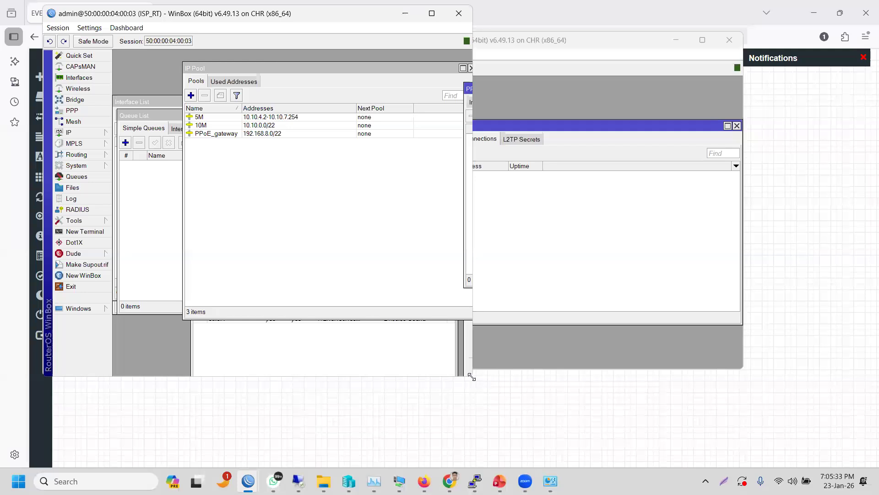
{"action": "left_click_drag", "start_coordinate": [472, 376], "coordinate": [817, 266]}
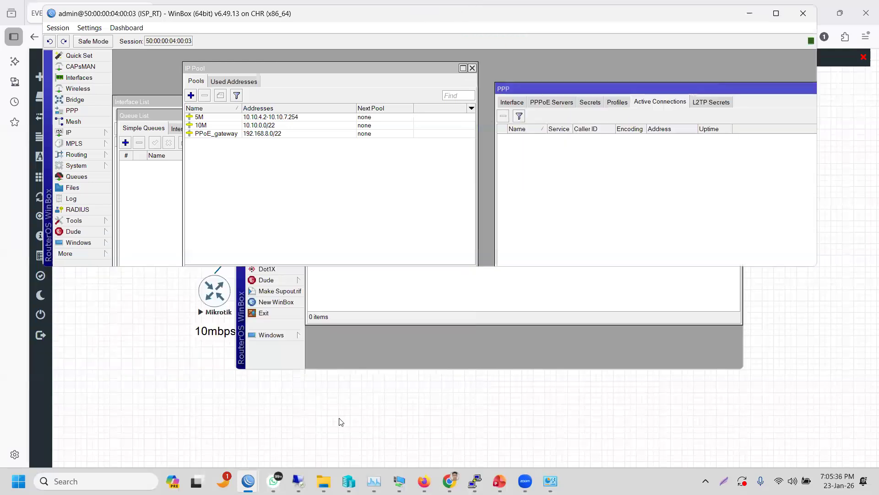
- Resize Office_MKT_RT's window and place it lower, beside ISP_RT, with its empty Active Connections visible
{"action": "left_click", "coordinate": [283, 360]}
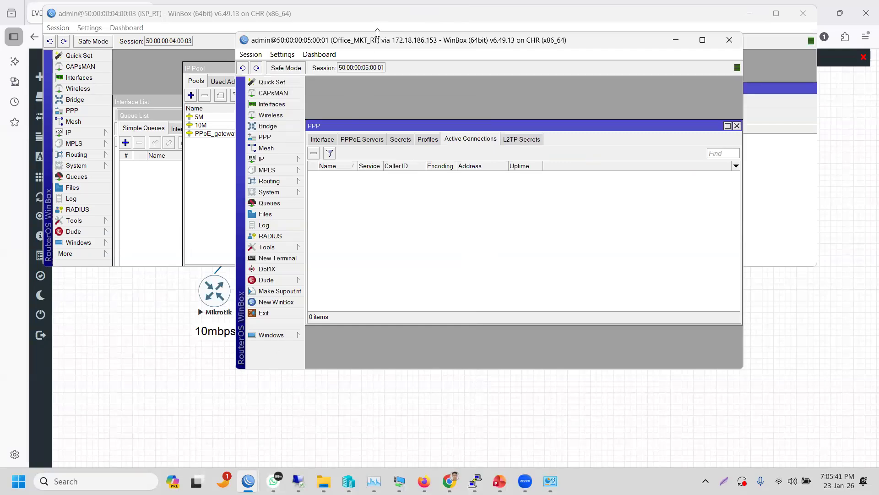
{"action": "left_click_drag", "start_coordinate": [378, 33], "coordinate": [386, 134]}
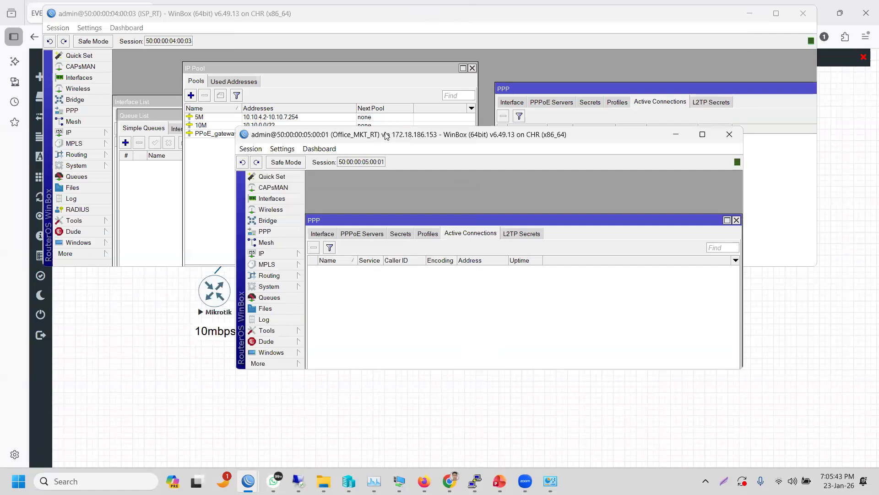
{"action": "left_click_drag", "start_coordinate": [386, 135], "coordinate": [206, 186]}
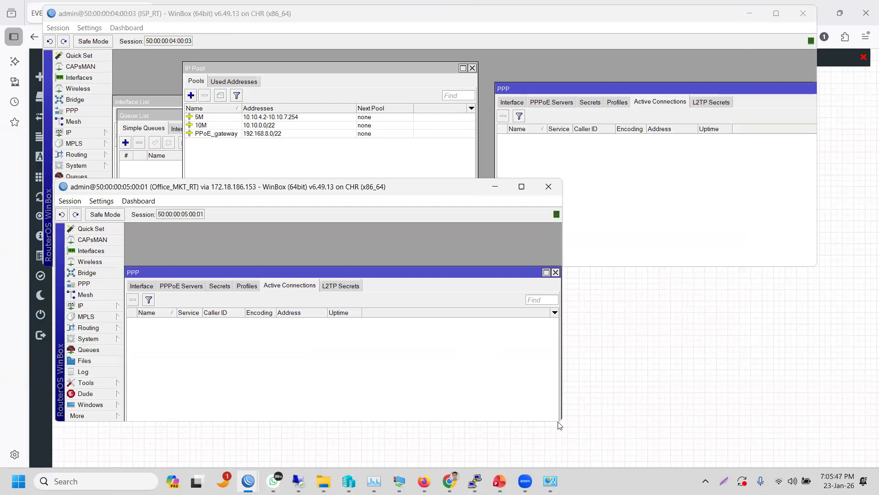
{"action": "left_click_drag", "start_coordinate": [560, 425], "coordinate": [822, 435]}
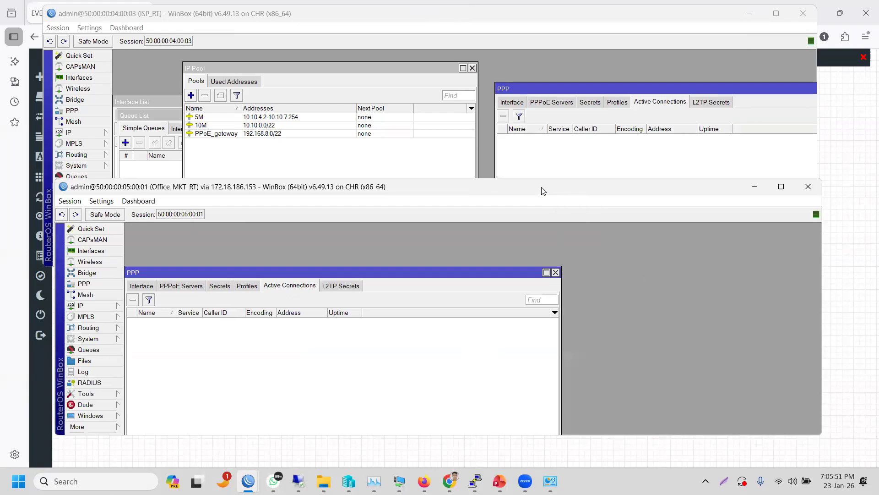
{"action": "left_click_drag", "start_coordinate": [540, 190], "coordinate": [535, 245]}
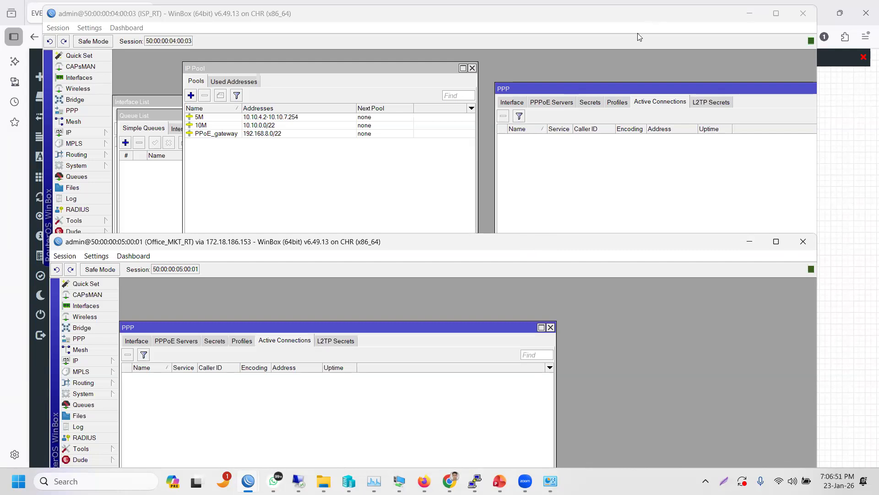
- Show ISP_RT's PPP Secrets with the office PPPoE secret, and raise the Office_MKT_RT window higher
{"action": "left_click", "coordinate": [584, 106]}
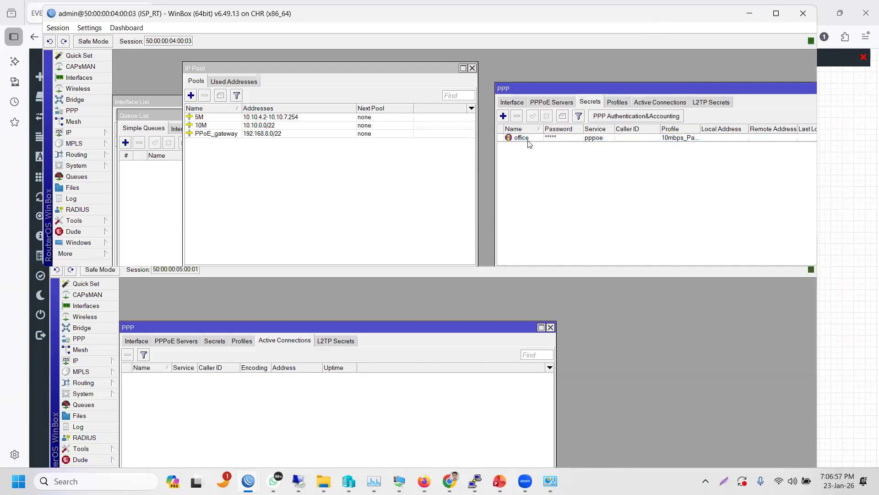
{"action": "left_click", "coordinate": [351, 305]}
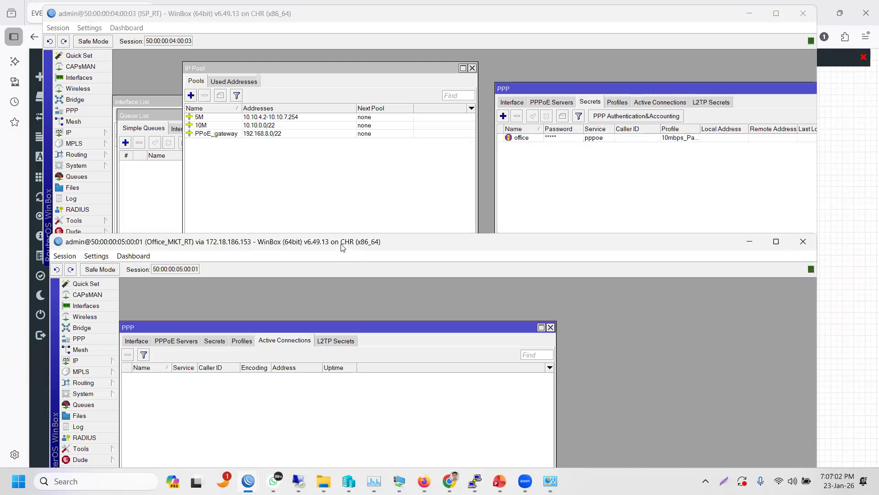
{"action": "left_click_drag", "start_coordinate": [343, 247], "coordinate": [354, 250]}
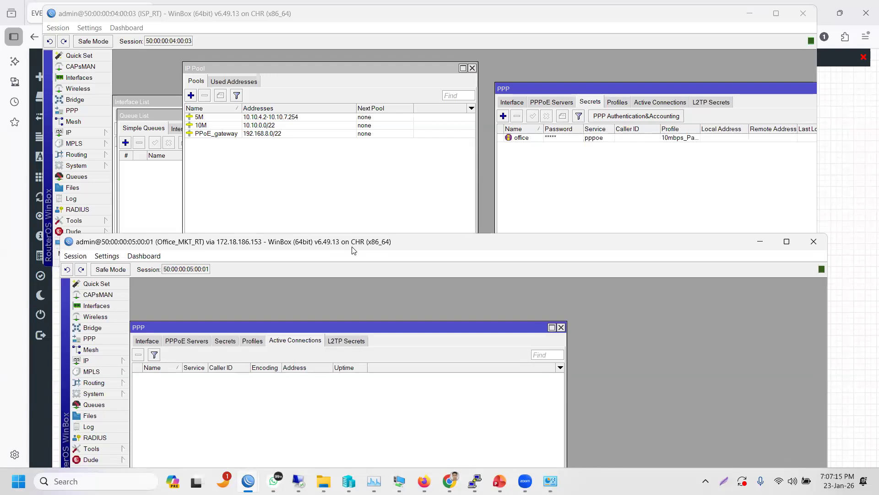
{"action": "left_click_drag", "start_coordinate": [352, 242], "coordinate": [349, 201]}
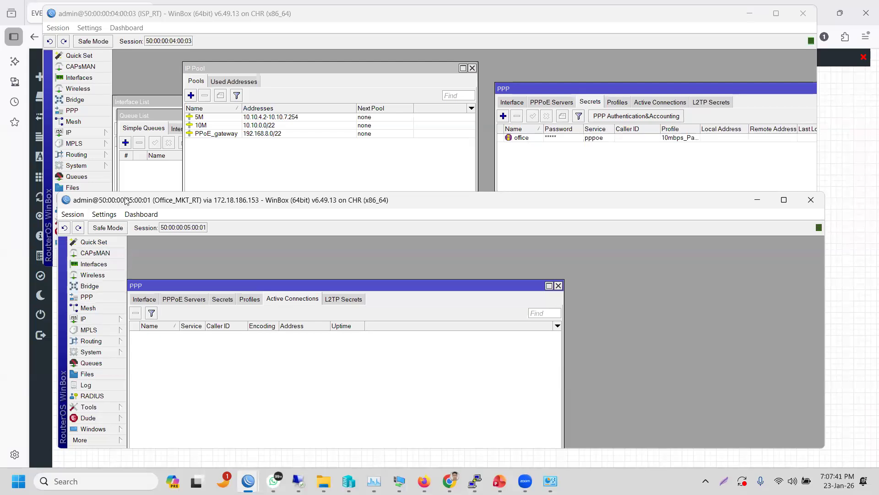
{"action": "left_click_drag", "start_coordinate": [125, 195], "coordinate": [143, 111]}
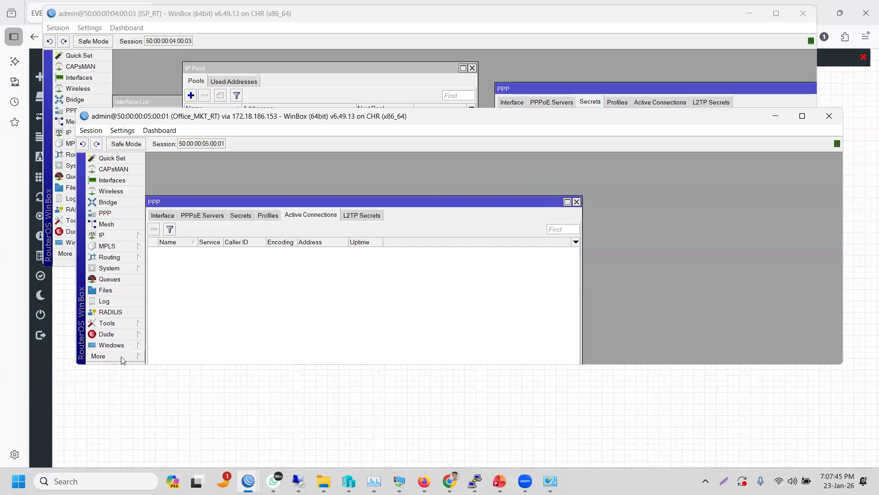
{"action": "left_click", "coordinate": [121, 356]}
- Ping 8.8.8.8 from a new Office_MKT_RT terminal: no route to host, 100% packet loss
{"action": "left_click", "coordinate": [158, 358]}
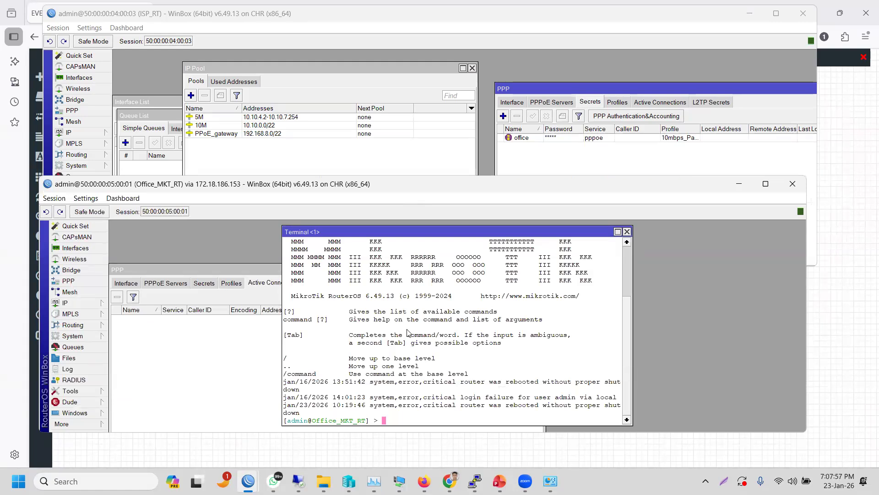
{"action": "type", "text": "ping 8.8.8.8"}
{"action": "key", "text": "Return"}
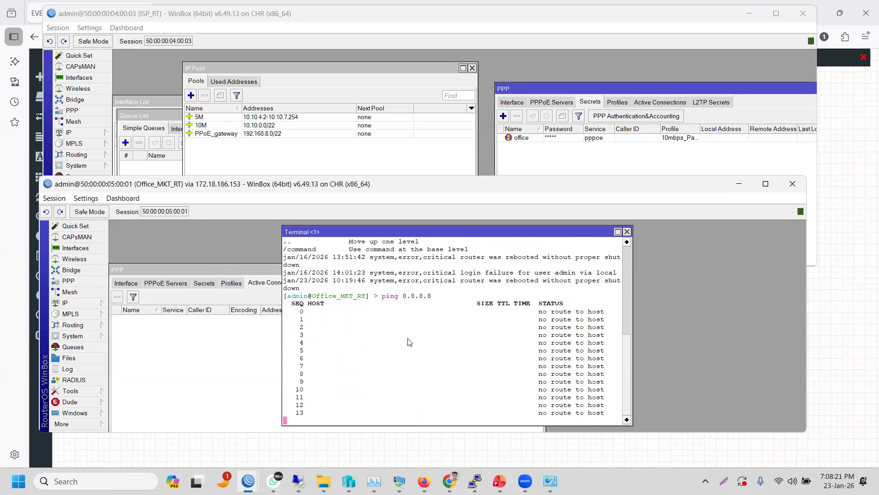
{"action": "key", "text": "ctrl+c"}
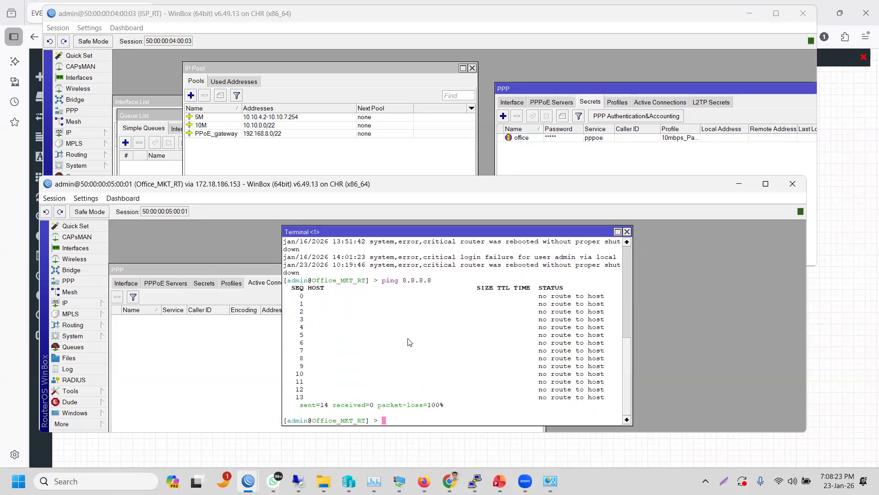
- Bring Office_MKT_RT's PPP window above the terminal and open the add-interface type list under Interface
{"action": "left_click", "coordinate": [230, 378]}
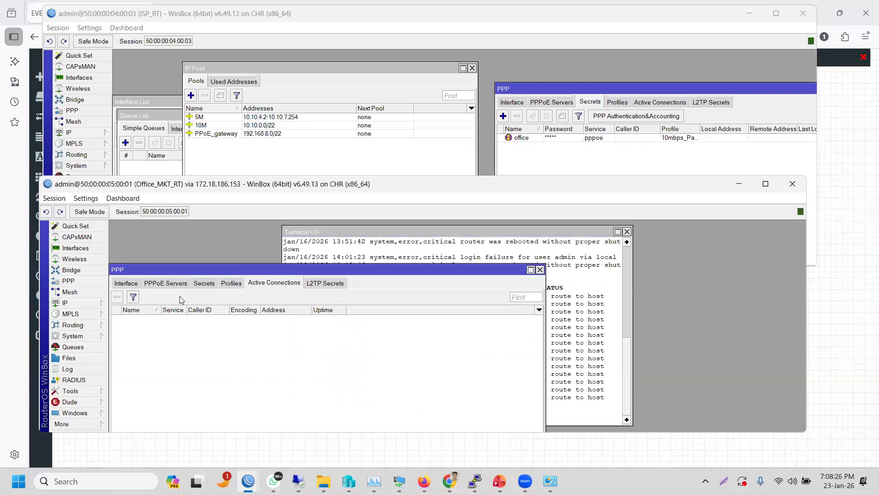
{"action": "left_click", "coordinate": [125, 283]}
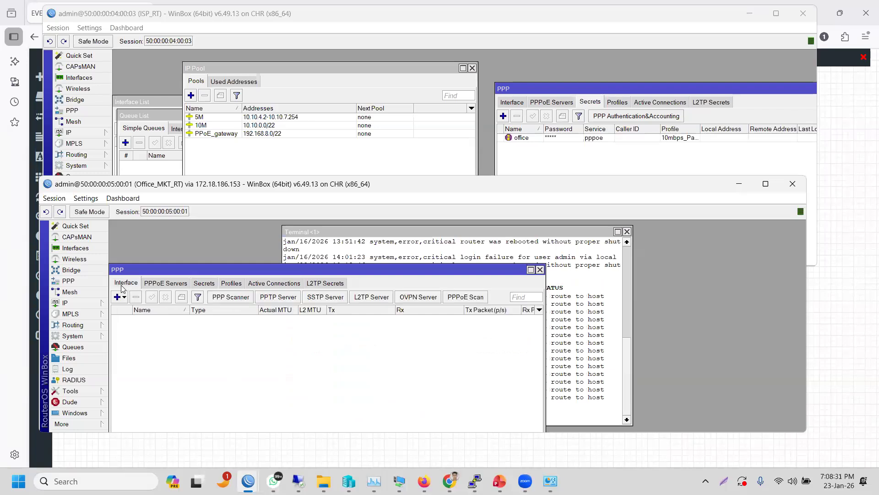
{"action": "left_click", "coordinate": [123, 297]}
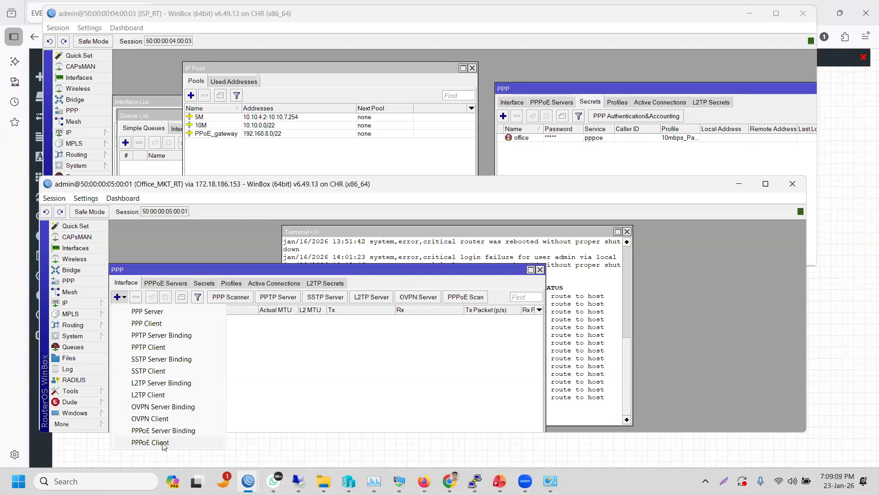
- Add a PPPoE Client interface on Office_MKT_RT and rename it pppoe-User
{"action": "left_click", "coordinate": [164, 445]}
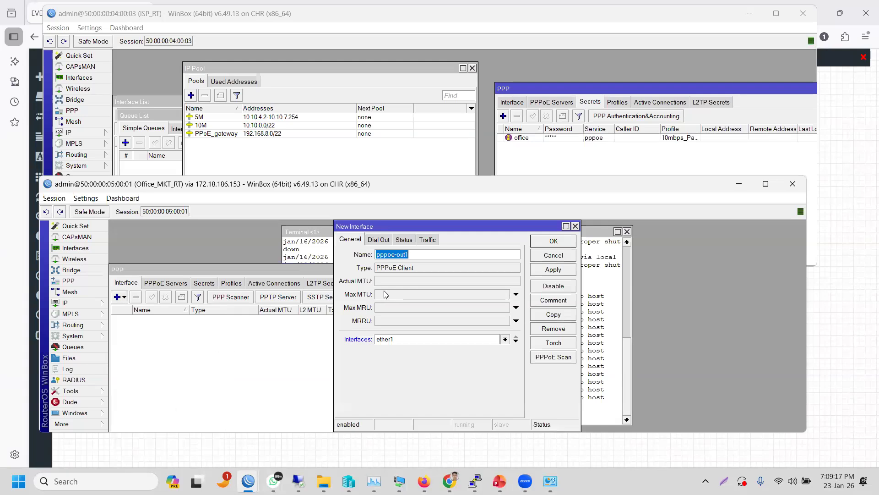
{"action": "left_click", "coordinate": [418, 257]}
{"action": "key", "text": "BackSpace"}
{"action": "key", "text": "BackSpace"}
{"action": "key", "text": "BackSpace"}
{"action": "key", "text": "BackSpace"}
{"action": "type", "text": "User"}
- Keep ether1 as the client's interface after checking the EVE topology, and show its Dial Out settings
{"action": "left_click", "coordinate": [505, 340]}
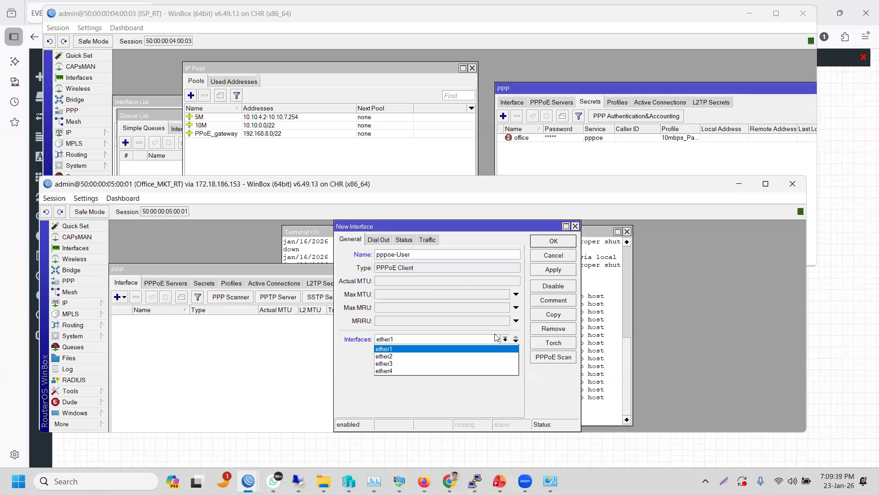
{"action": "left_click", "coordinate": [16, 235]}
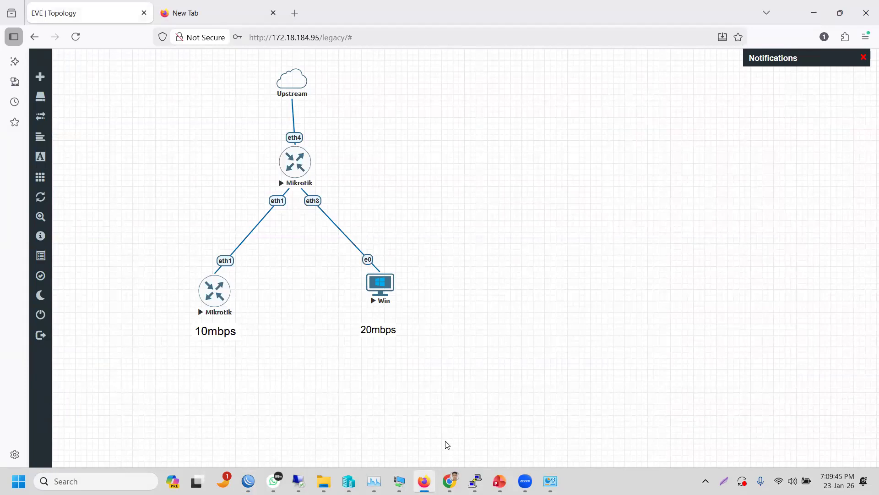
{"action": "mouse_move", "coordinate": [248, 481]}
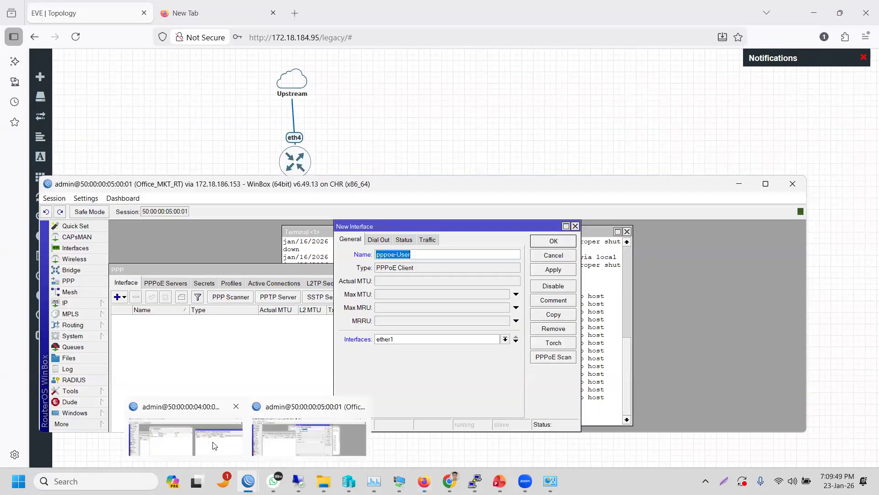
{"action": "left_click", "coordinate": [230, 433]}
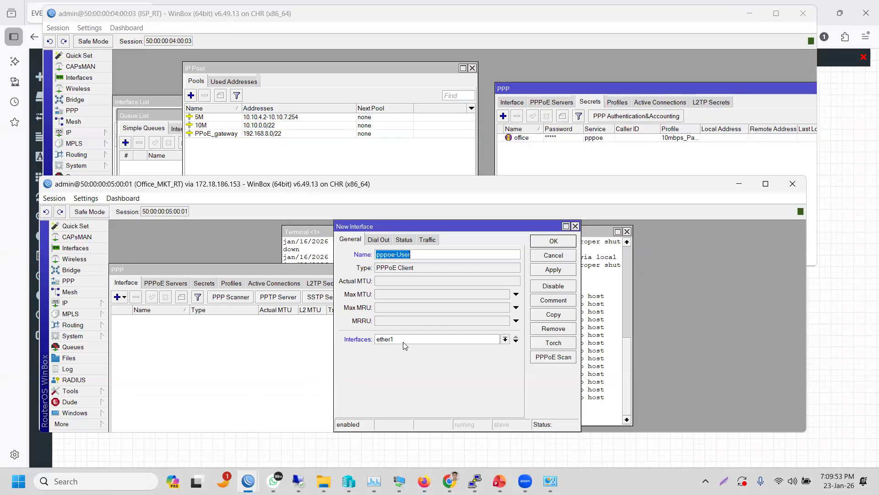
{"action": "left_click", "coordinate": [505, 339]}
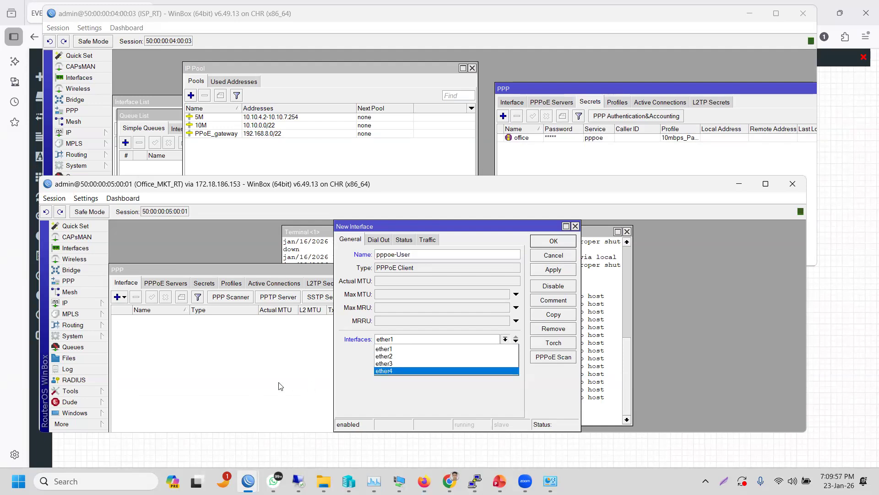
{"action": "key", "text": "Escape"}
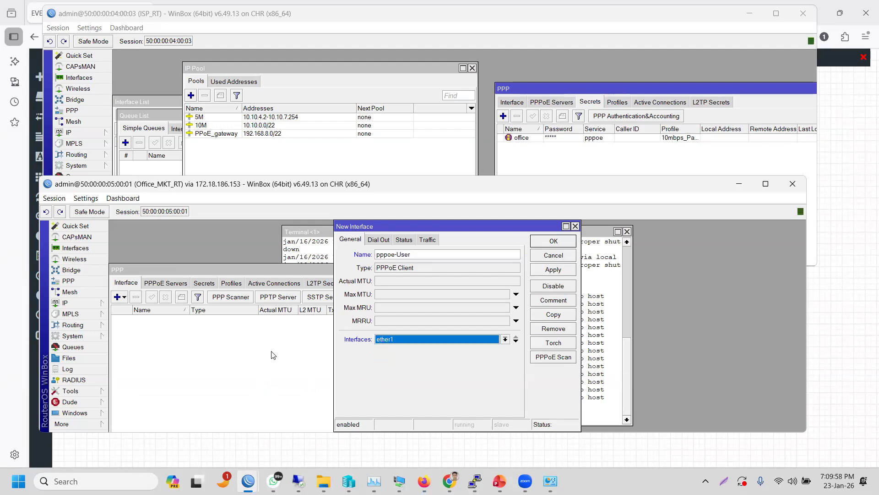
{"action": "left_click", "coordinate": [378, 241]}
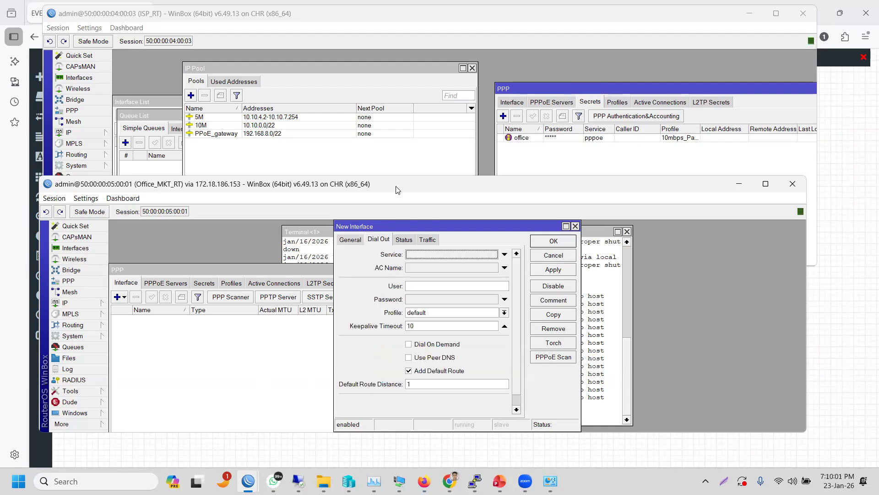
- Enter the user name 'office' and the account password for the pppoe-User client
{"action": "left_click_drag", "start_coordinate": [397, 189], "coordinate": [397, 156]}
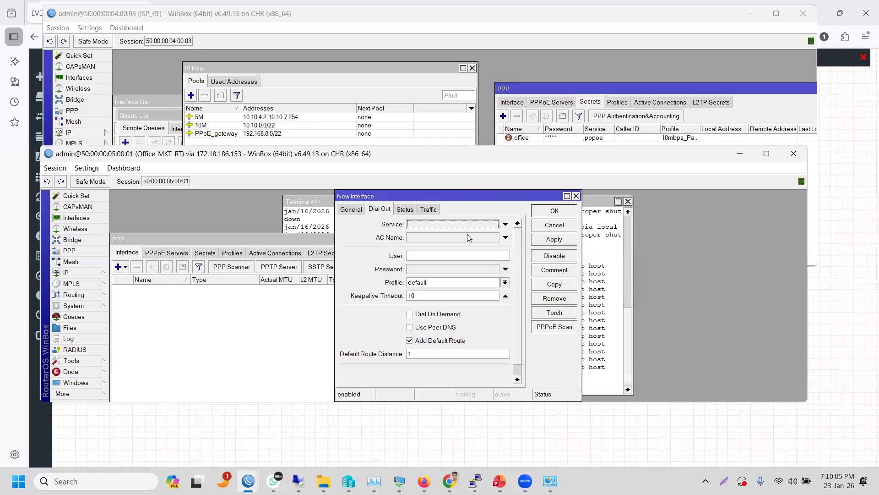
{"action": "left_click", "coordinate": [449, 257]}
{"action": "type", "text": "office"}
{"action": "key", "text": "Tab"}
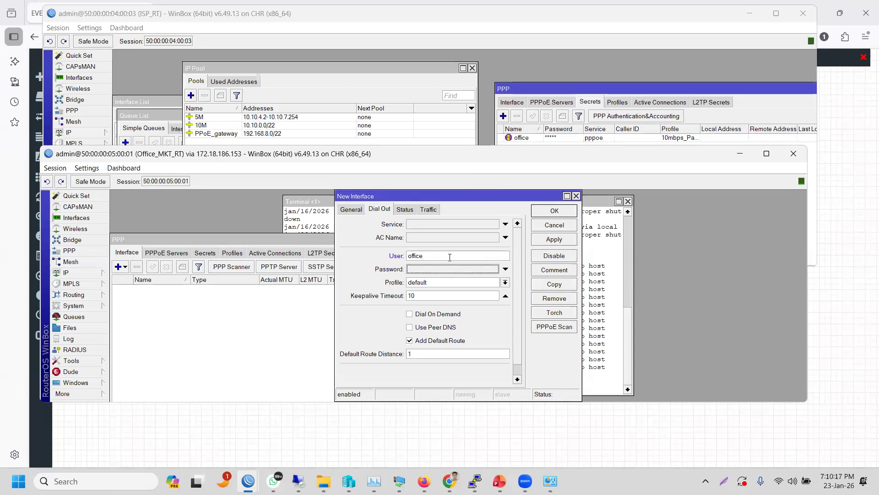
{"action": "left_click", "coordinate": [442, 271]}
{"action": "type", "text": "*****"}
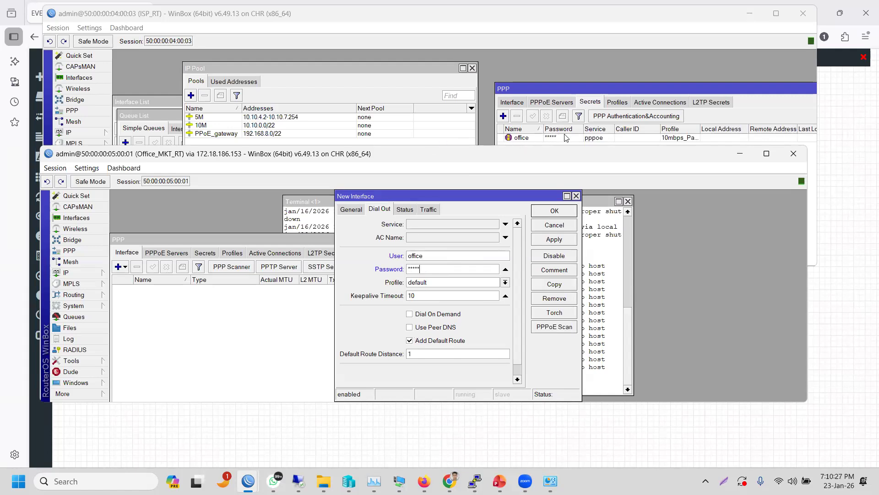
- Leave Use Peer DNS off, then apply and close the new pppoe-User interface
{"action": "left_click", "coordinate": [410, 328]}
{"action": "left_click", "coordinate": [97, 273]}
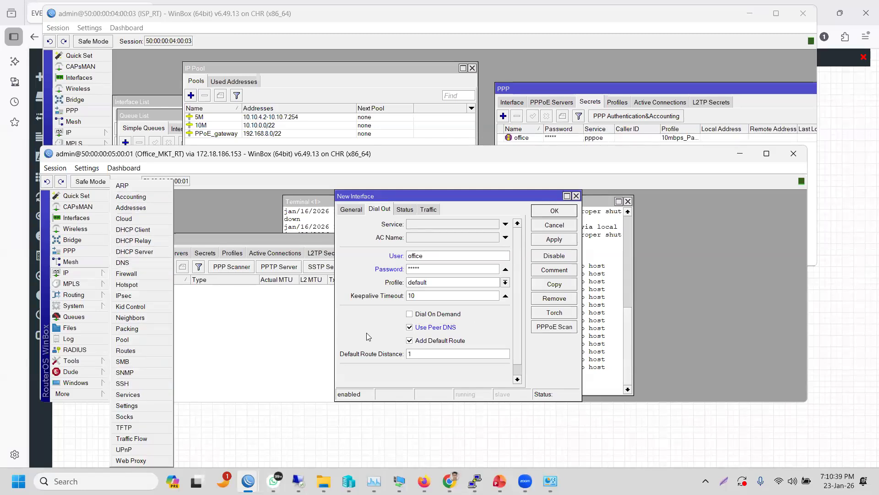
{"action": "left_click", "coordinate": [379, 344]}
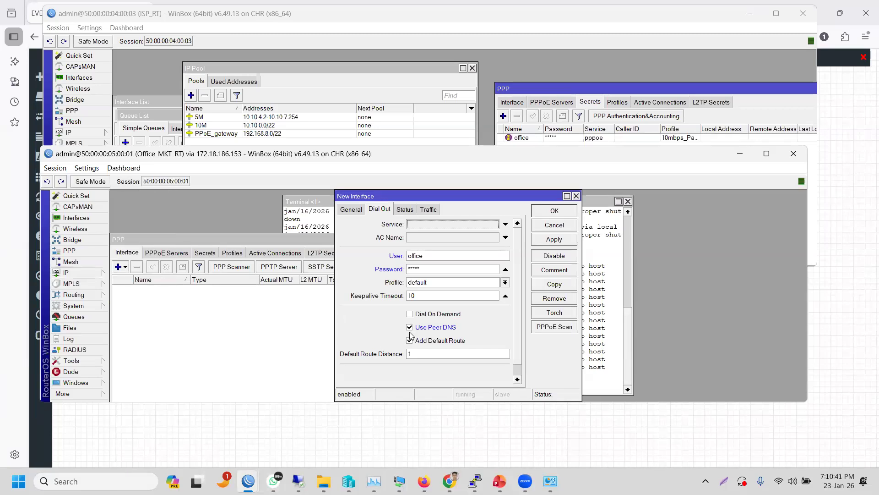
{"action": "left_click", "coordinate": [410, 331]}
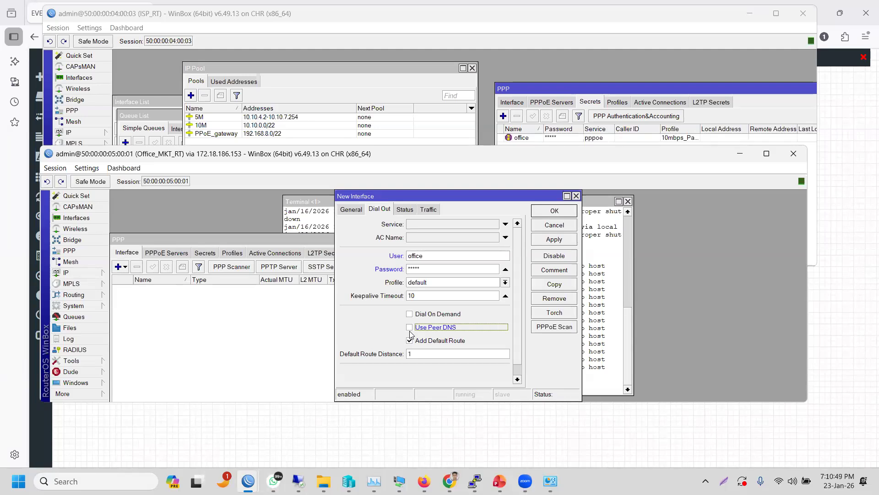
{"action": "left_click", "coordinate": [97, 275]}
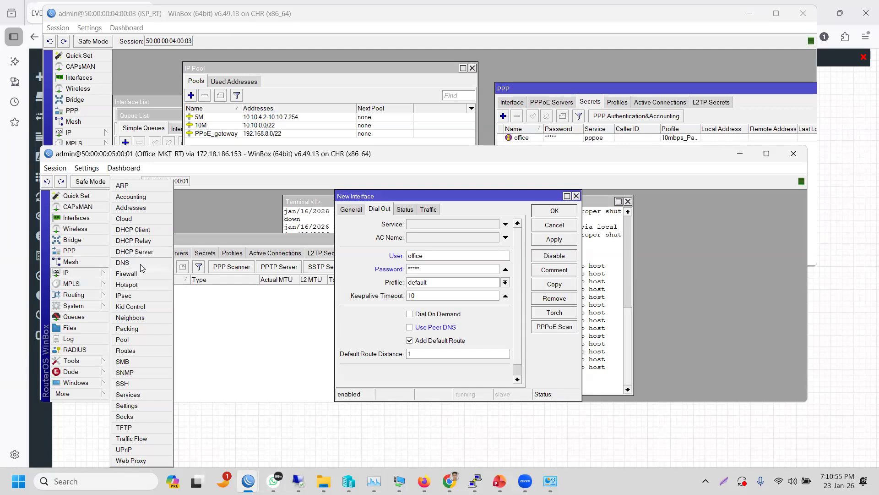
{"action": "left_click", "coordinate": [373, 311]}
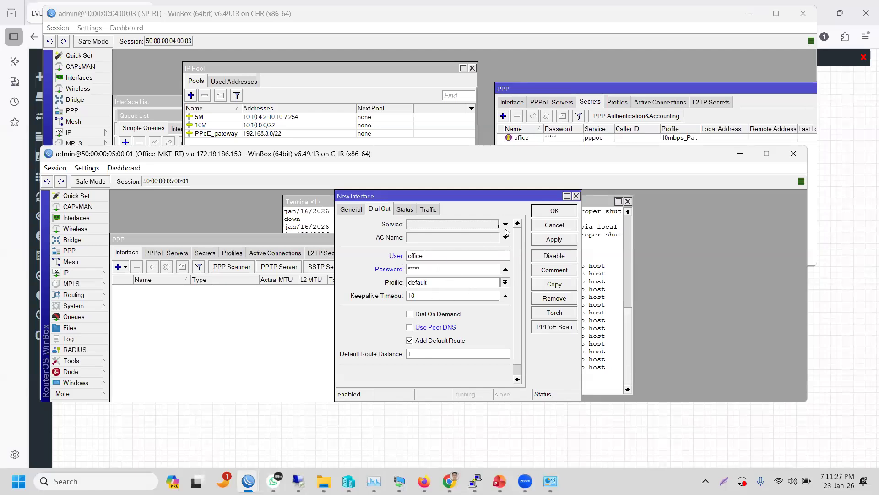
{"action": "left_click", "coordinate": [543, 240]}
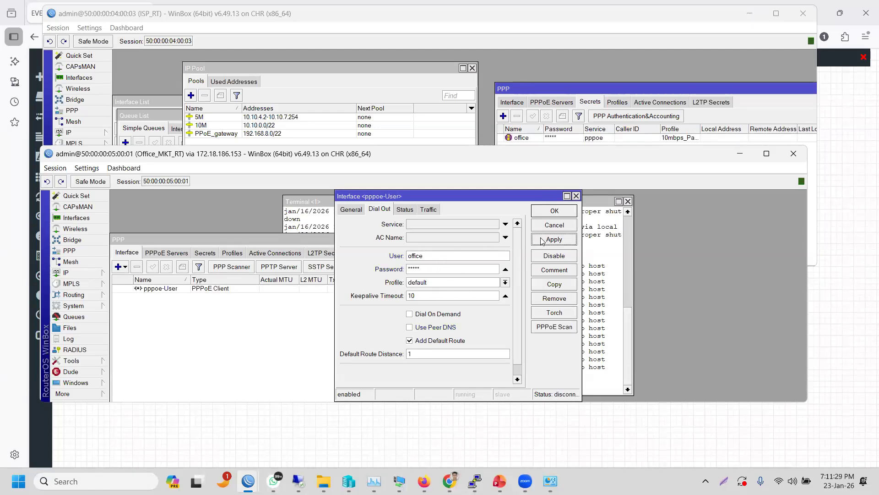
{"action": "left_click", "coordinate": [547, 215]}
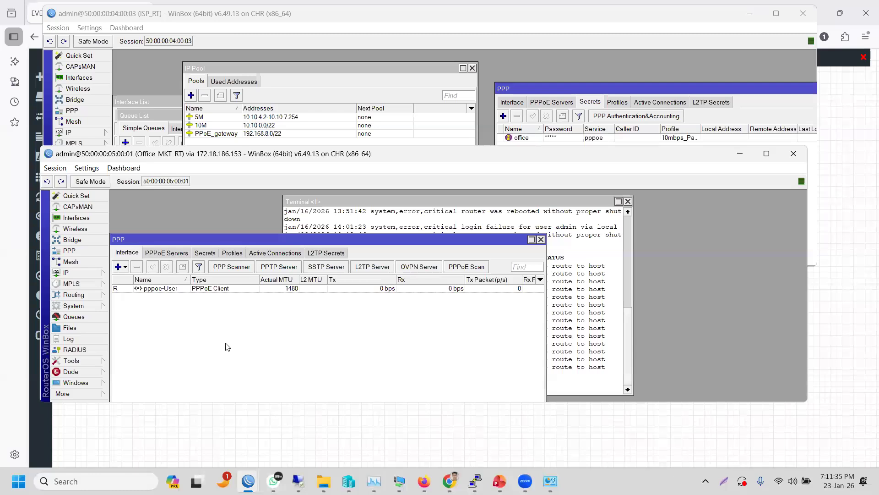
- Show ISP_RT's PPP Active Connections, listing the office session at 10.10.3.255
{"action": "left_click", "coordinate": [480, 21]}
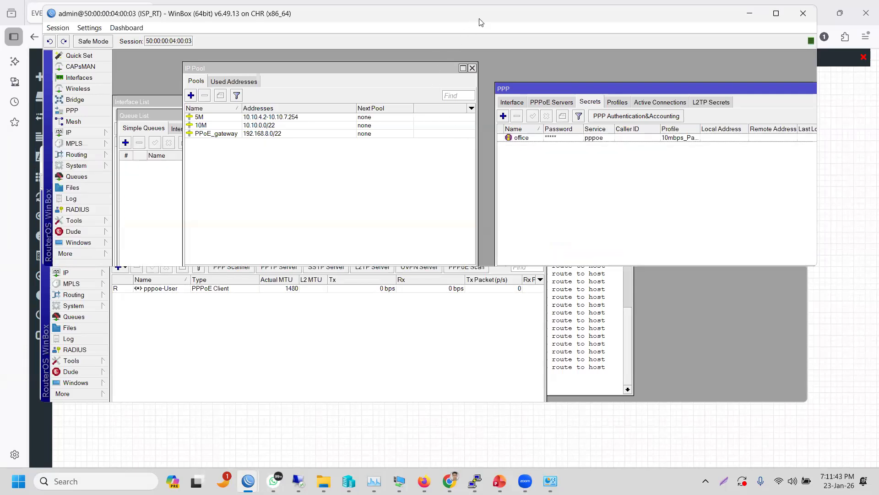
{"action": "left_click", "coordinate": [654, 103]}
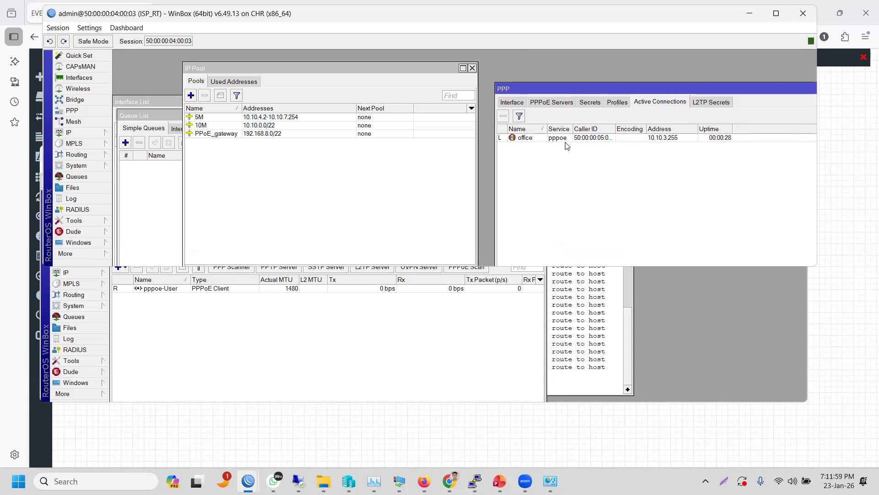
- Rerun ping 8.8.8.8 in the Office_MKT_RT terminal and stop it to see the summary
{"action": "left_click", "coordinate": [324, 317]}
{"action": "left_click", "coordinate": [556, 311]}
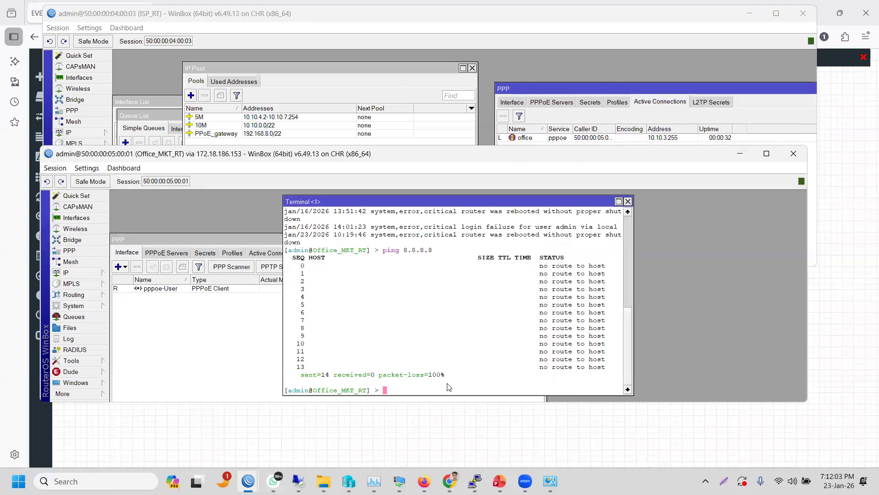
{"action": "key", "text": "Up"}
{"action": "key", "text": "Return"}
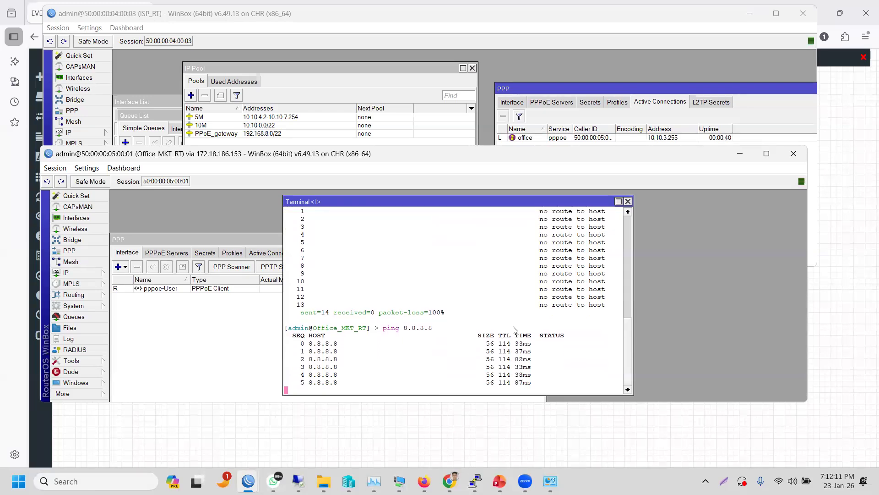
{"action": "key", "text": "ctrl+c"}
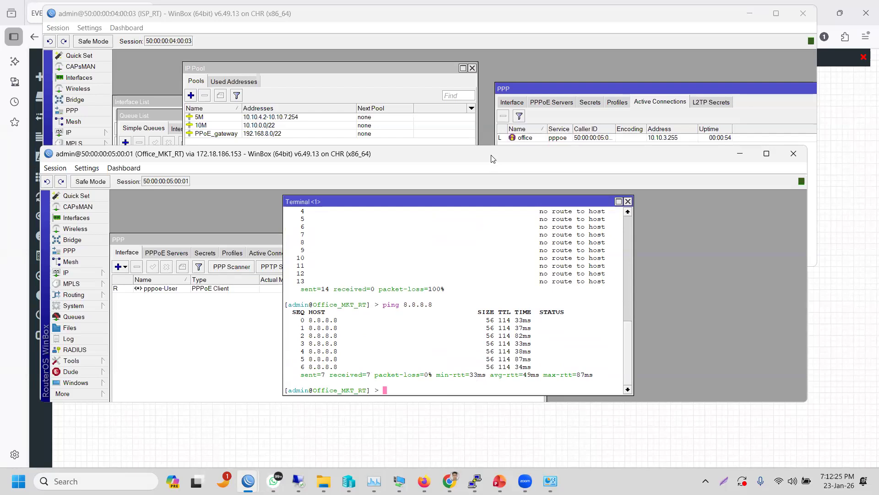
- Move the Office_MKT_RT window down and right, then bring the EVE topology page forward
{"action": "left_click_drag", "start_coordinate": [492, 161], "coordinate": [517, 191]}
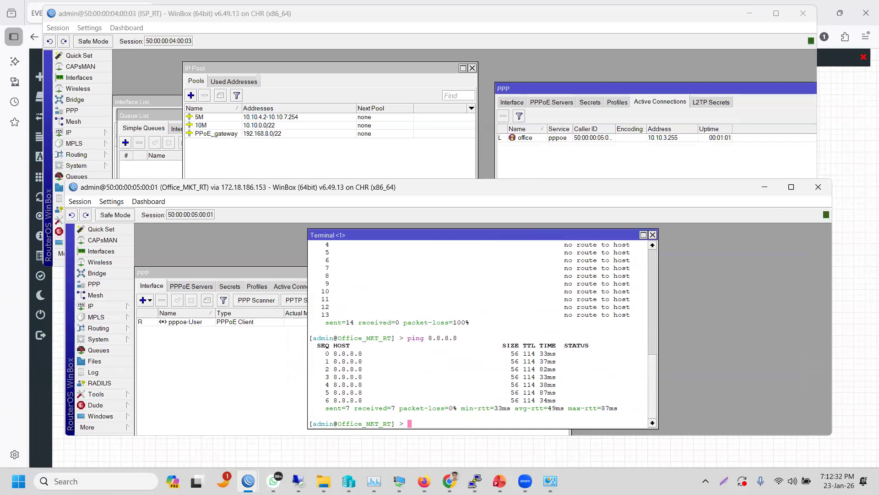
{"action": "mouse_move", "coordinate": [550, 481]}
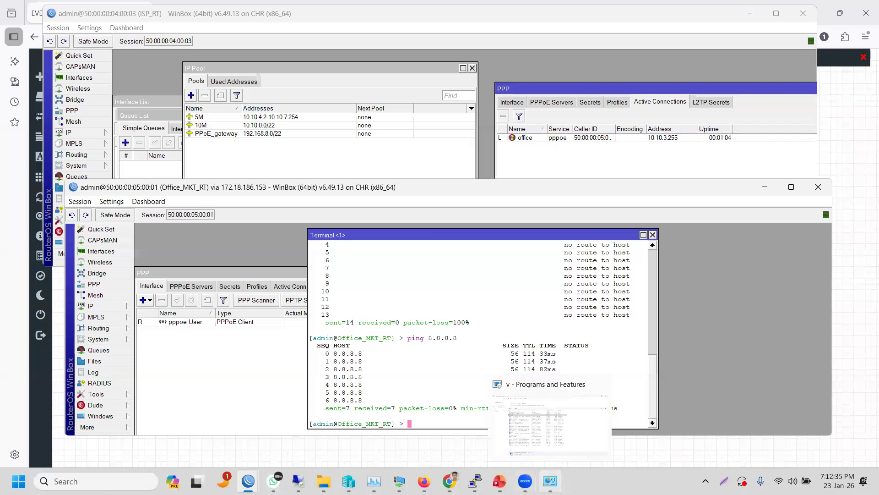
{"action": "mouse_move", "coordinate": [324, 480]}
{"action": "mouse_move", "coordinate": [450, 481]}
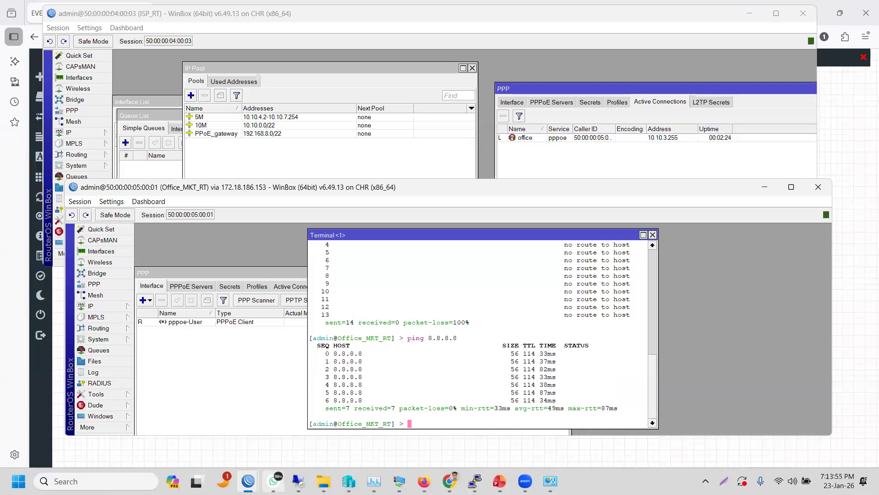
{"action": "mouse_move", "coordinate": [299, 476]}
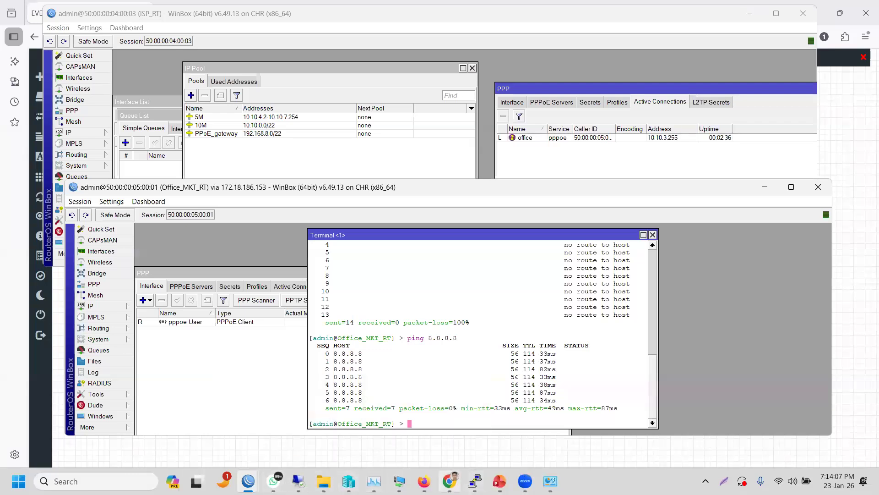
{"action": "left_click", "coordinate": [431, 470]}
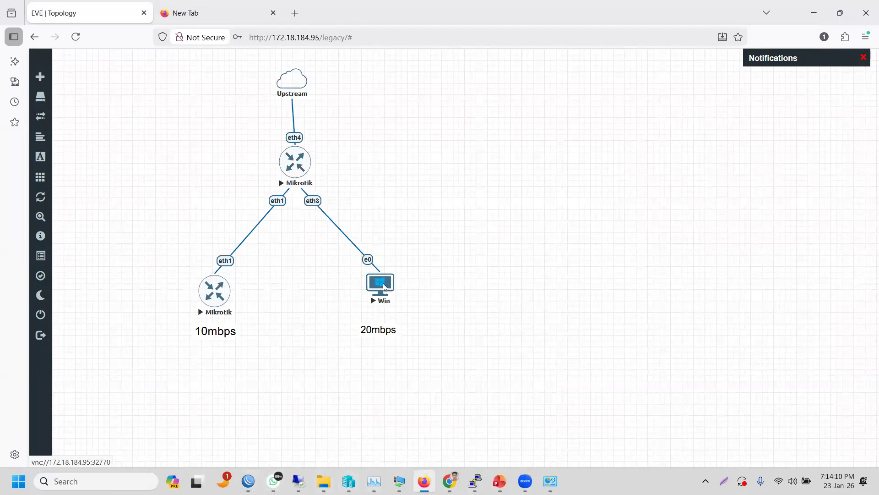
- Open the Win node console, return to ISP_RT, and widen the Caller ID column
{"action": "left_click", "coordinate": [385, 288]}
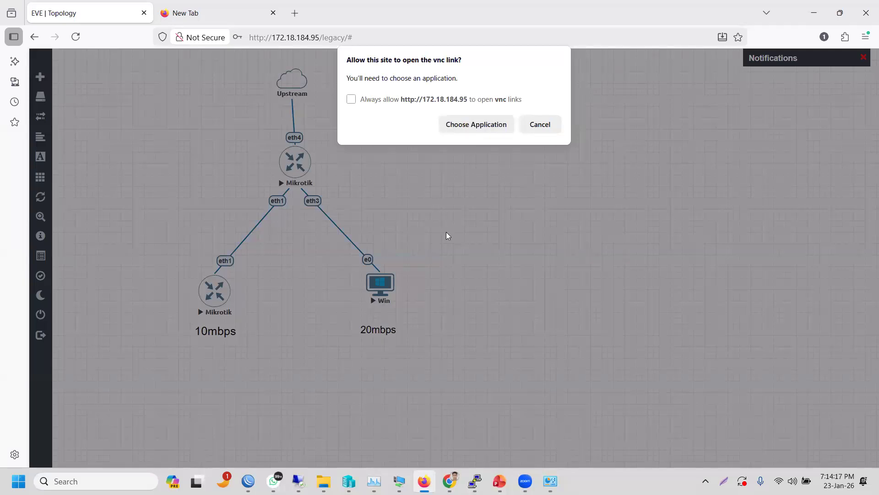
{"action": "left_click", "coordinate": [814, 13]}
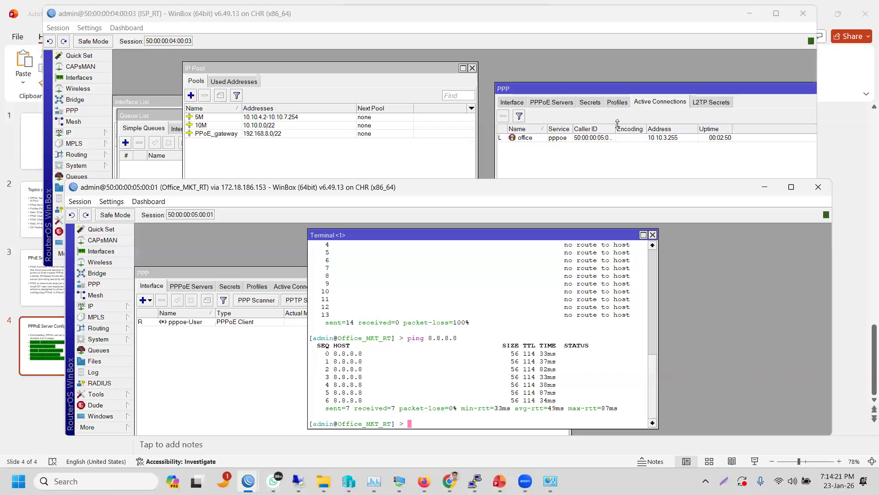
{"action": "left_click", "coordinate": [595, 88]}
{"action": "left_click_drag", "start_coordinate": [595, 88], "coordinate": [506, 88]}
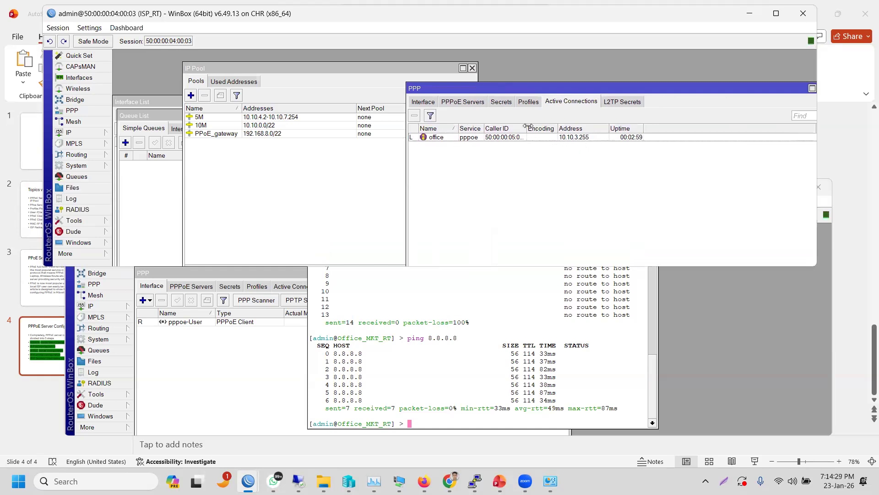
{"action": "left_click_drag", "start_coordinate": [529, 126], "coordinate": [542, 127]}
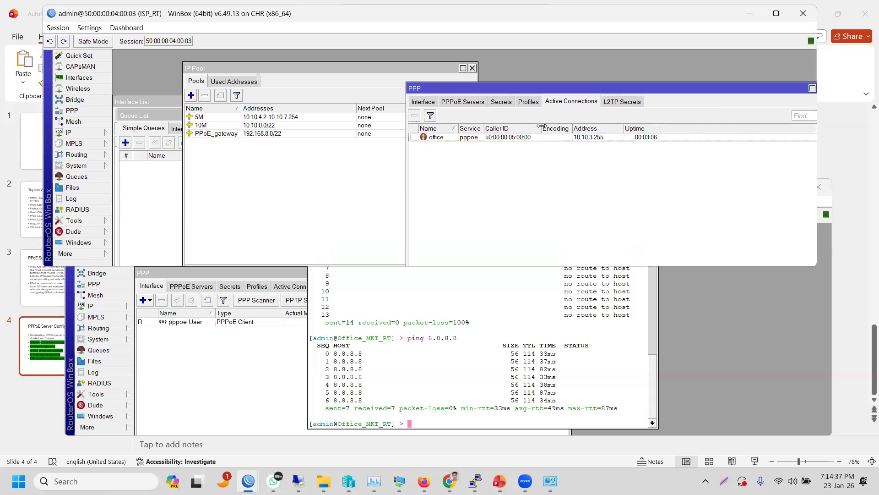
- Select pppoe-User in Office_MKT_RT's PPP interfaces and disable it
{"action": "left_click", "coordinate": [264, 354]}
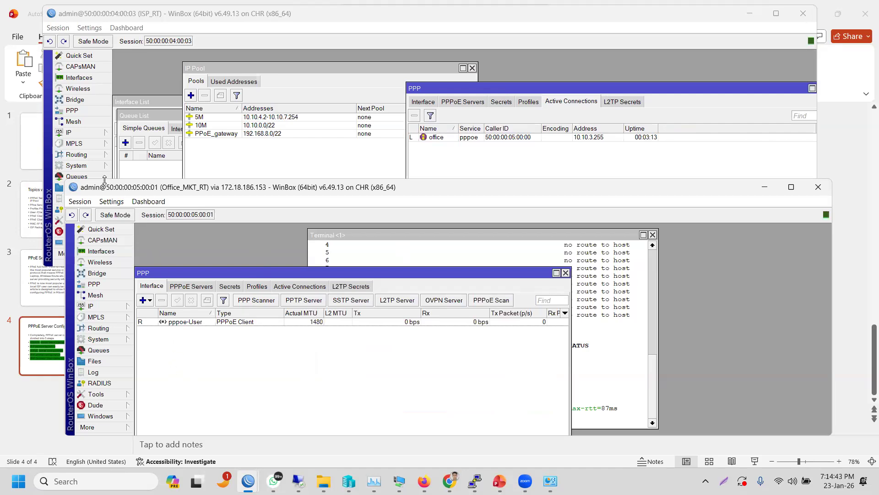
{"action": "left_click", "coordinate": [192, 322]}
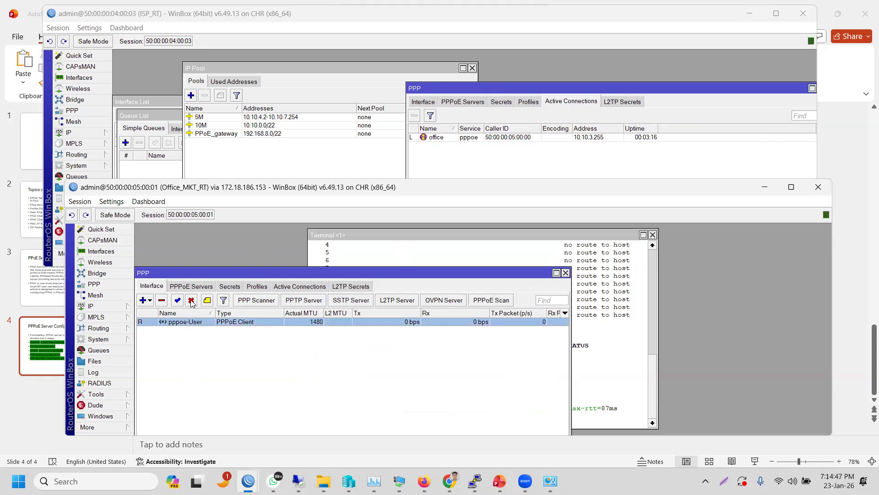
{"action": "left_click", "coordinate": [191, 300]}
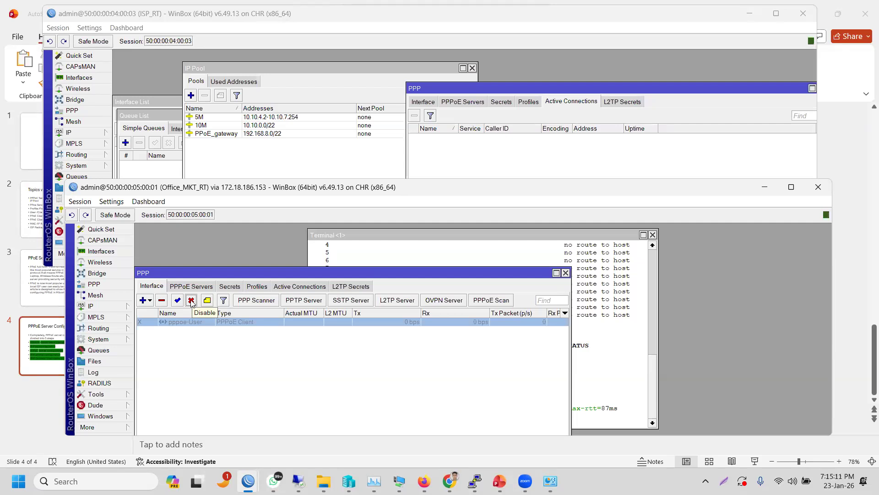
- Select the office secret on ISP_RT and confirm no PPP sessions remain active
{"action": "left_click", "coordinate": [503, 102]}
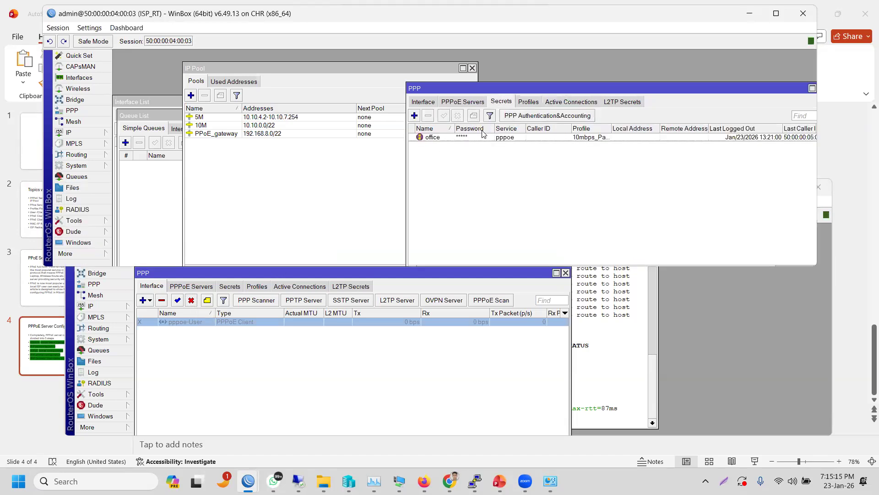
{"action": "left_click", "coordinate": [466, 138]}
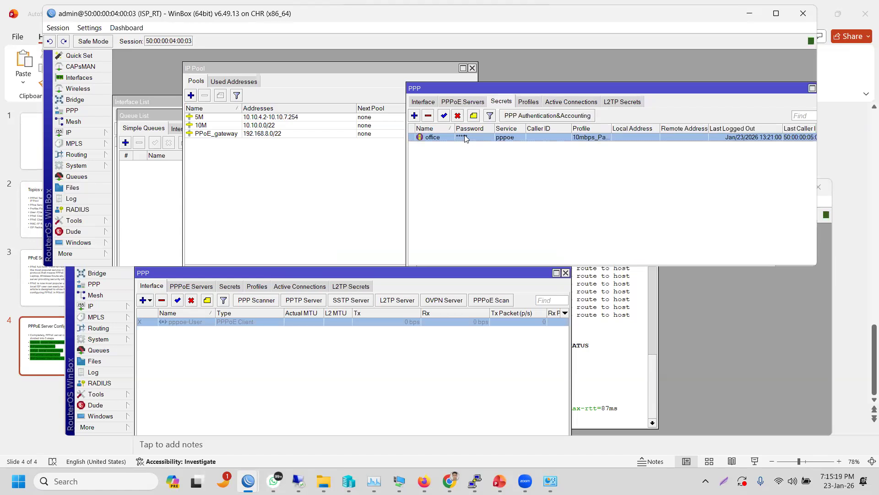
{"action": "left_click", "coordinate": [558, 100]}
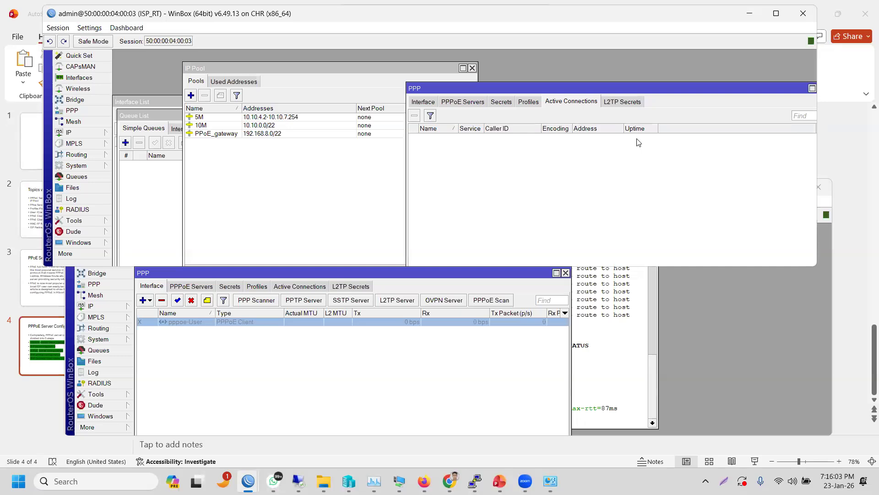
{"action": "left_click", "coordinate": [506, 104]}
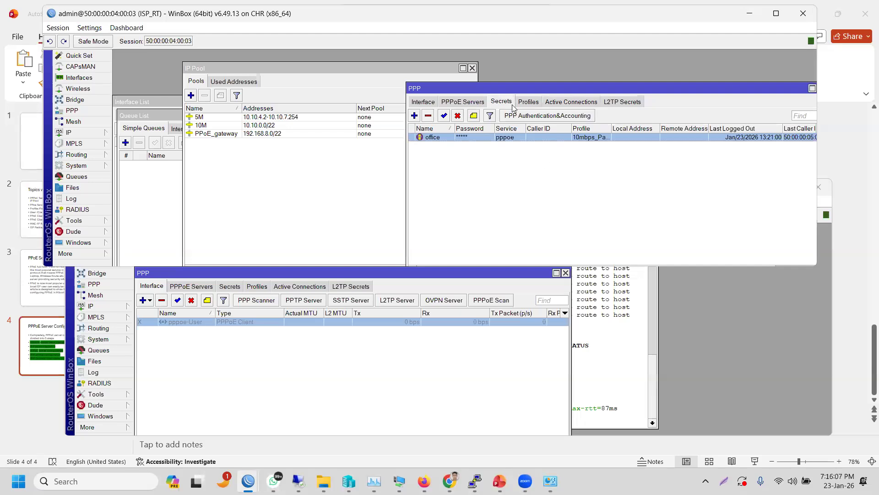
- Enlarge the Secrets window and widen Last Logged Out to show 13:21:00
{"action": "left_click_drag", "start_coordinate": [507, 90], "coordinate": [322, 84]}
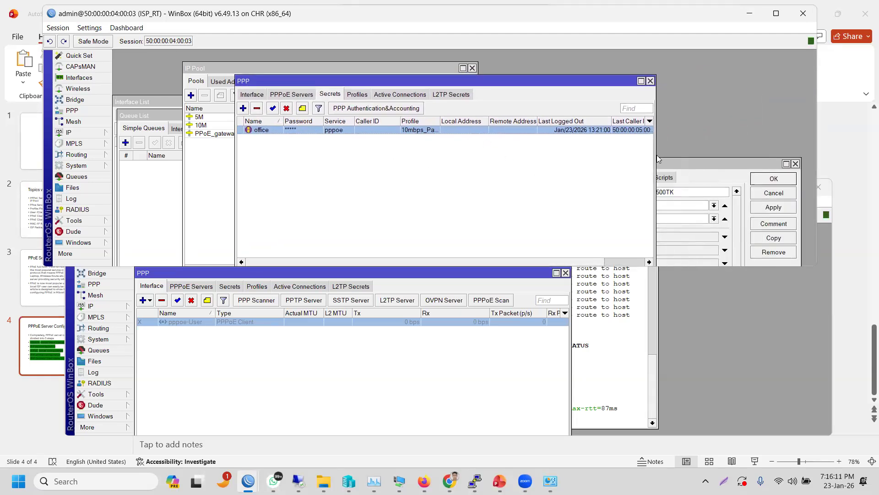
{"action": "left_click_drag", "start_coordinate": [658, 158], "coordinate": [783, 143]}
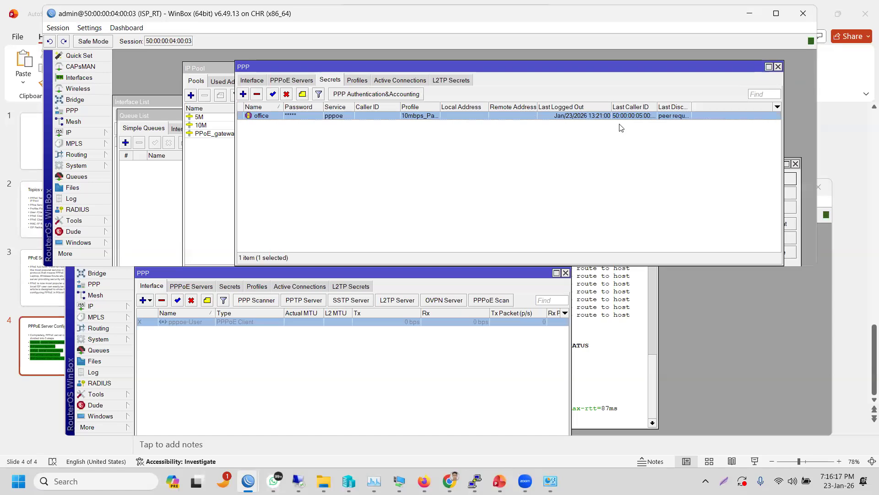
{"action": "left_click_drag", "start_coordinate": [612, 105], "coordinate": [641, 104]}
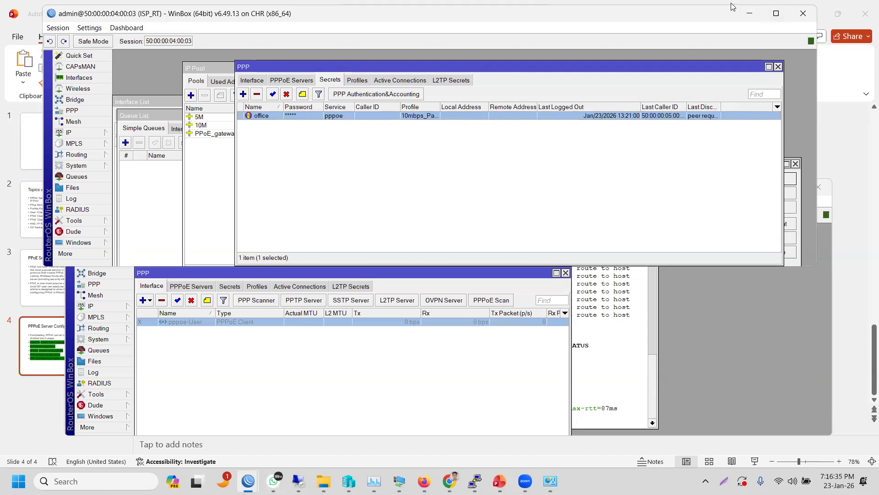
- Add the router time readout to ISP_RT's WinBox toolbar
{"action": "right_click", "coordinate": [694, 19]}
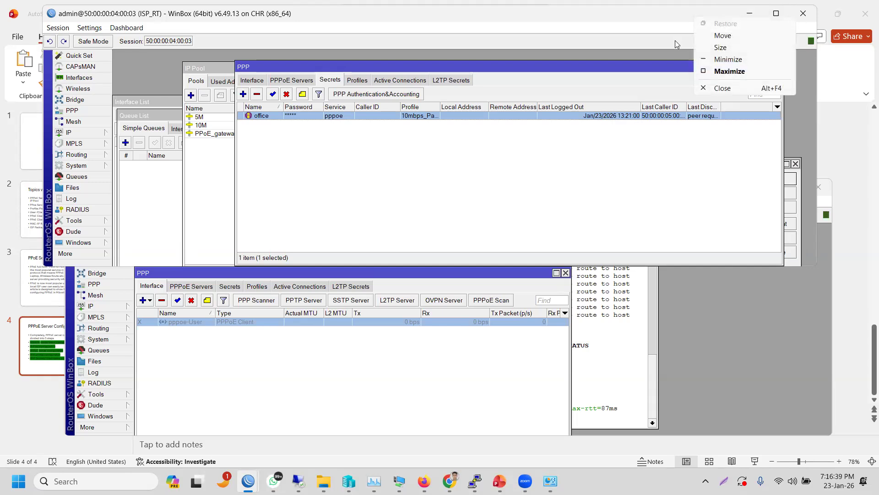
{"action": "left_click", "coordinate": [675, 42]}
{"action": "right_click", "coordinate": [675, 40]}
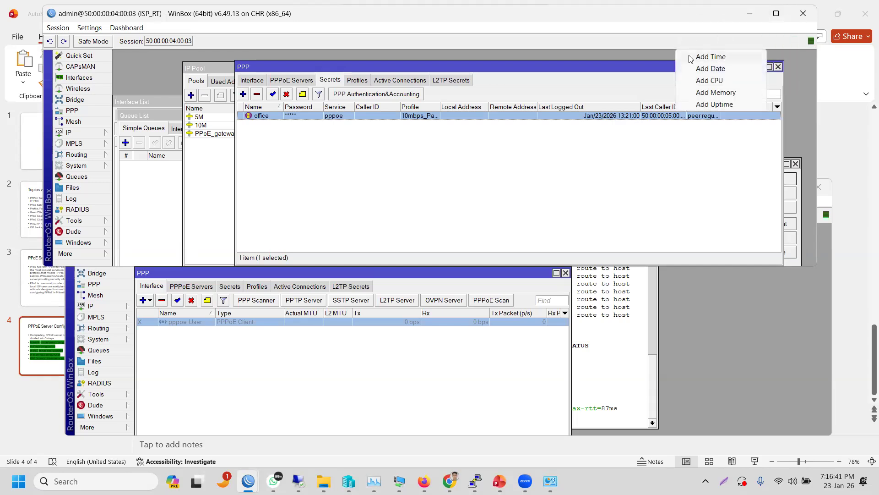
{"action": "left_click", "coordinate": [690, 57]}
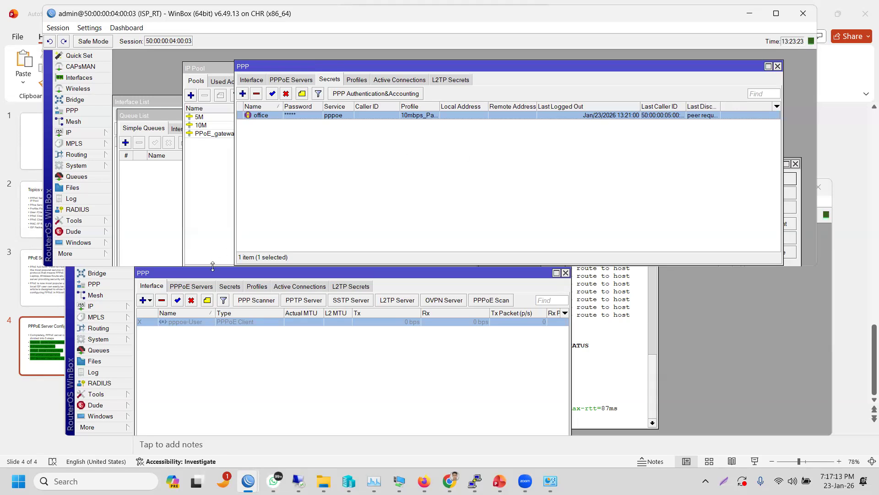
{"action": "left_click", "coordinate": [178, 318]}
- Enable pppoe-User again on Office_MKT_RT, then adjust the system volume
{"action": "left_click", "coordinate": [178, 301]}
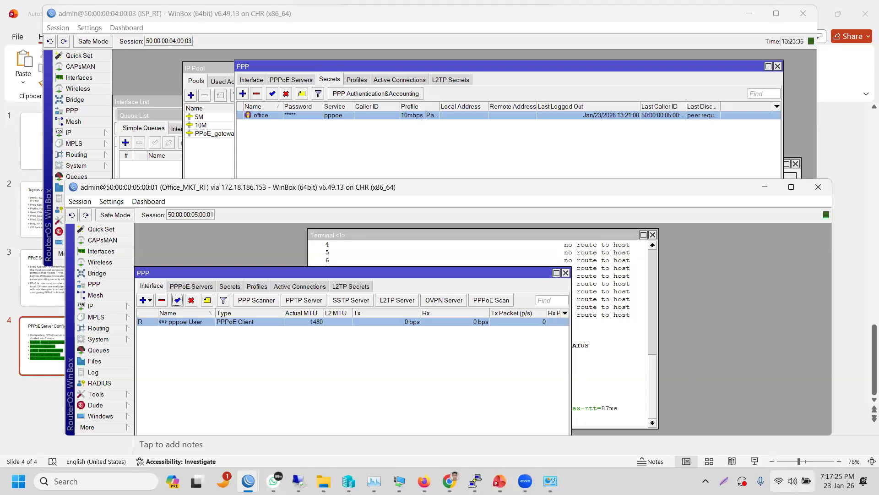
{"action": "left_click", "coordinate": [793, 481]}
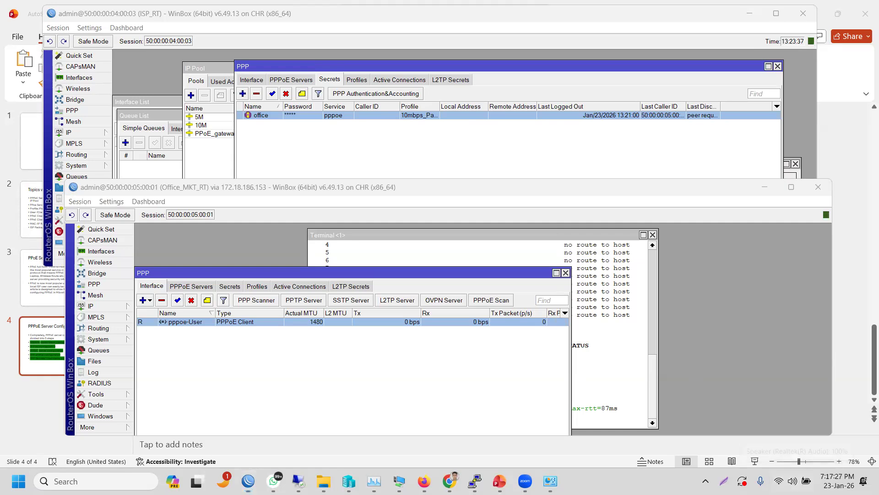
{"action": "left_click_drag", "start_coordinate": [832, 407], "coordinate": [836, 409]}
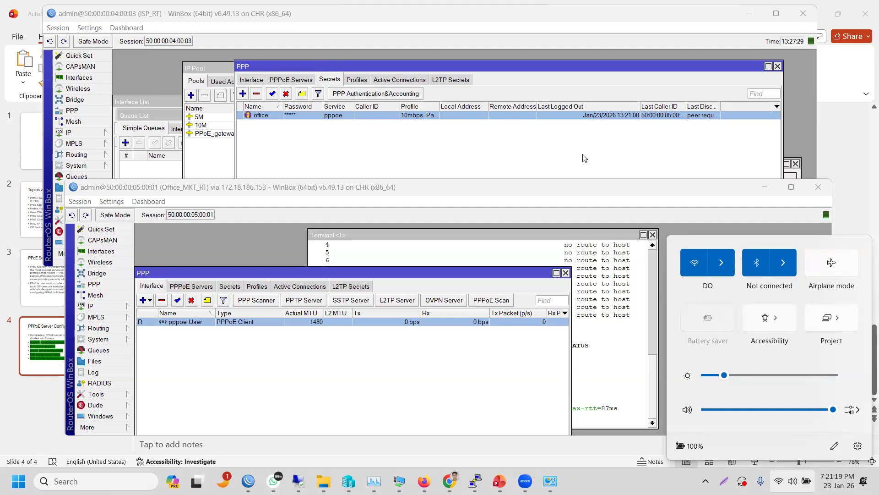
- On ISP_RT, list active PPP connections sorted by Caller ID and select the office session
{"action": "left_click", "coordinate": [399, 80]}
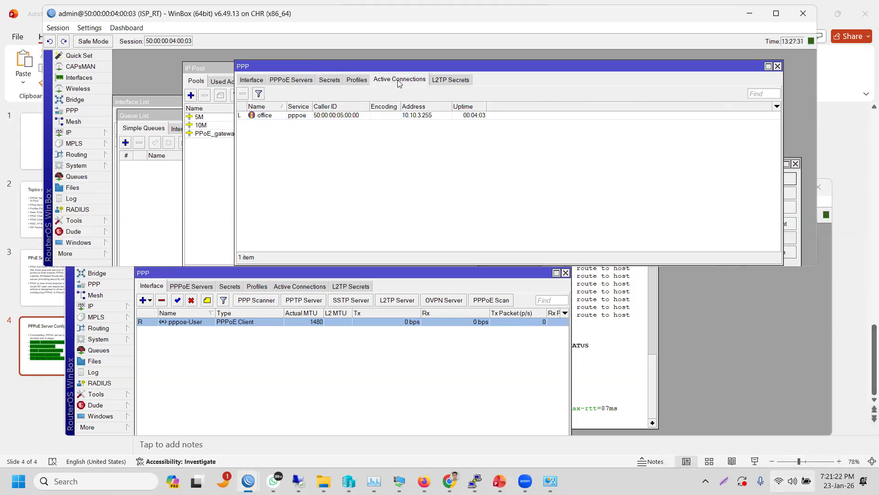
{"action": "left_click", "coordinate": [432, 118]}
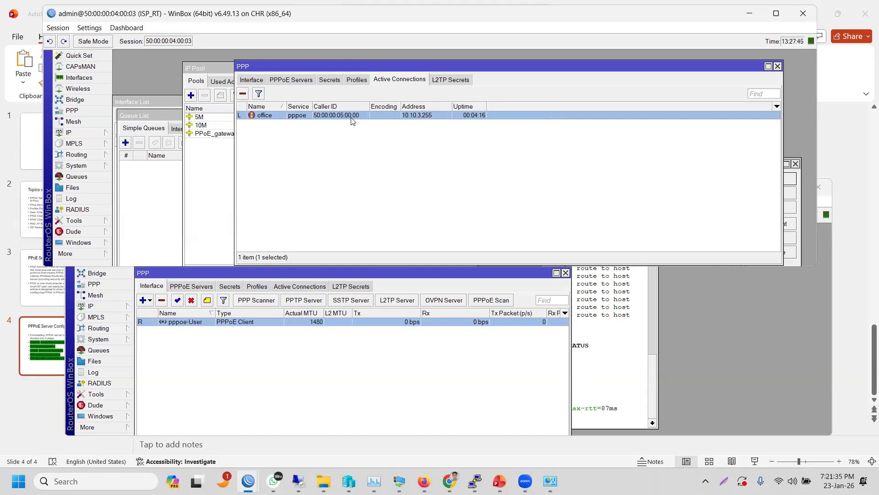
{"action": "left_click", "coordinate": [315, 362]}
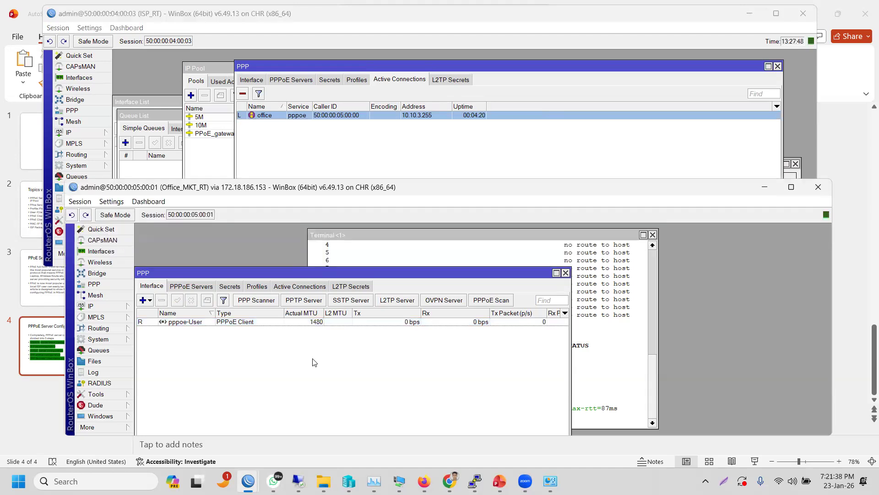
{"action": "left_click", "coordinate": [328, 130]}
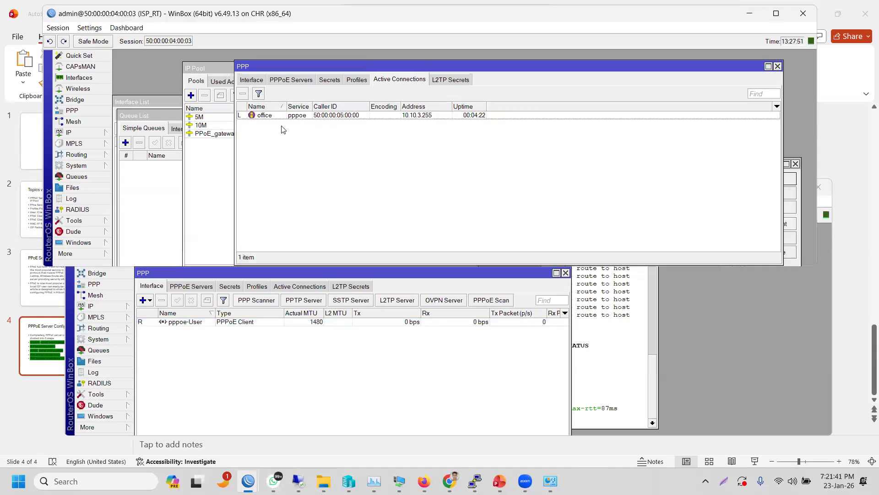
{"action": "left_click", "coordinate": [325, 110]}
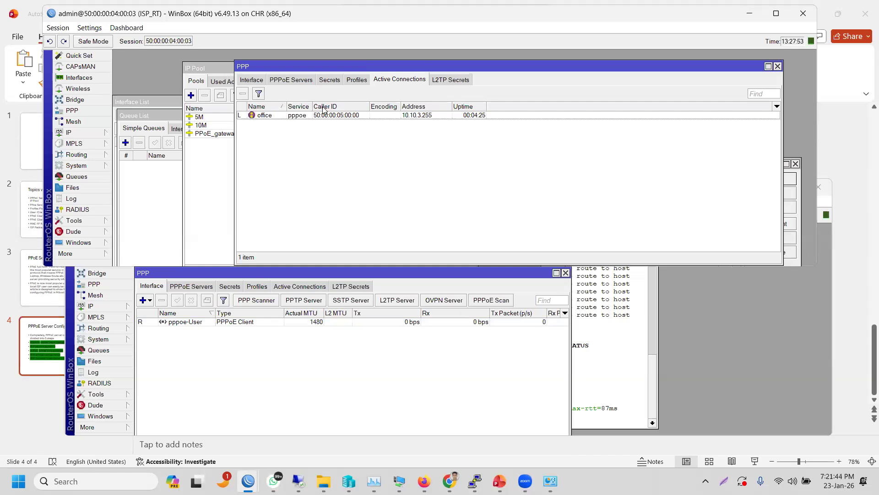
{"action": "left_click", "coordinate": [422, 116]}
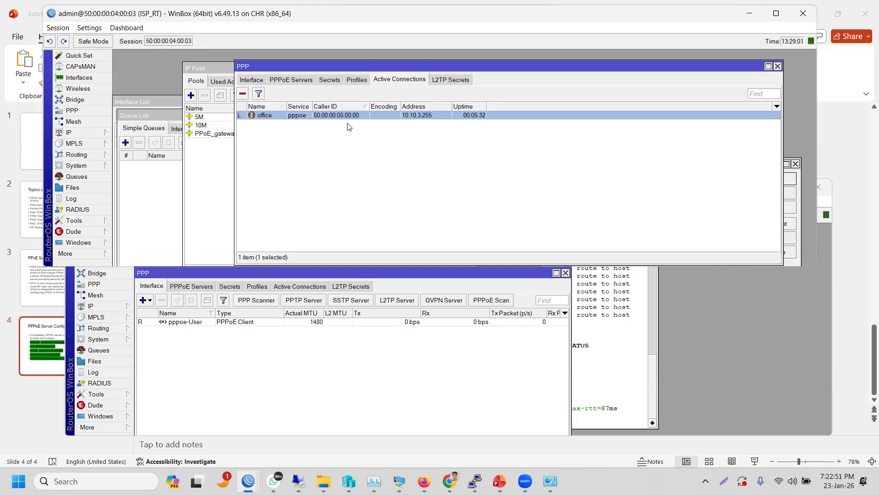
- Bring the Office_MKT_RT window, with its pppoe-User client, in front of ISP_RT
{"action": "left_click", "coordinate": [301, 385]}
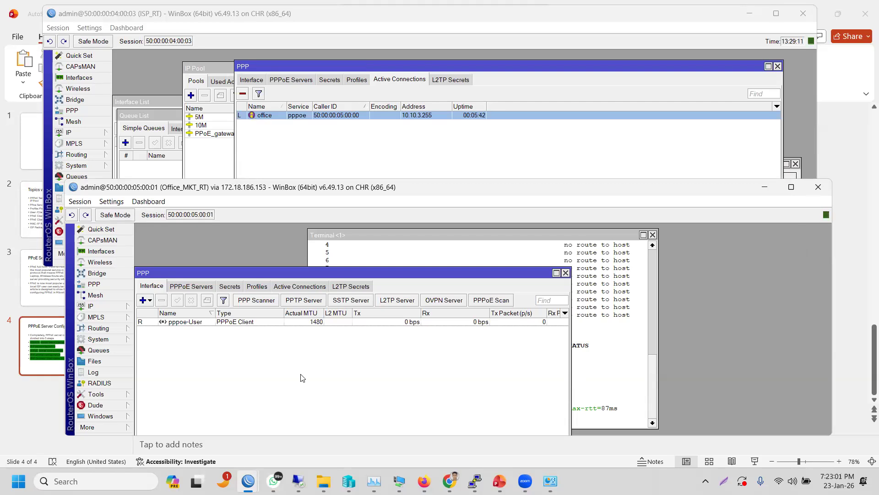
- Create PPP secret 'pc' with a password, service pppoe and the 5Mbps profile, then apply it
{"action": "left_click", "coordinate": [328, 80]}
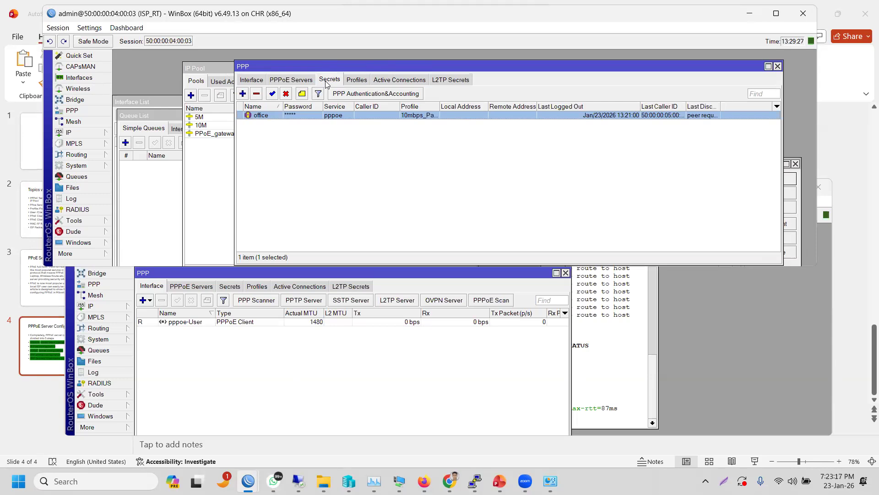
{"action": "left_click", "coordinate": [243, 94]}
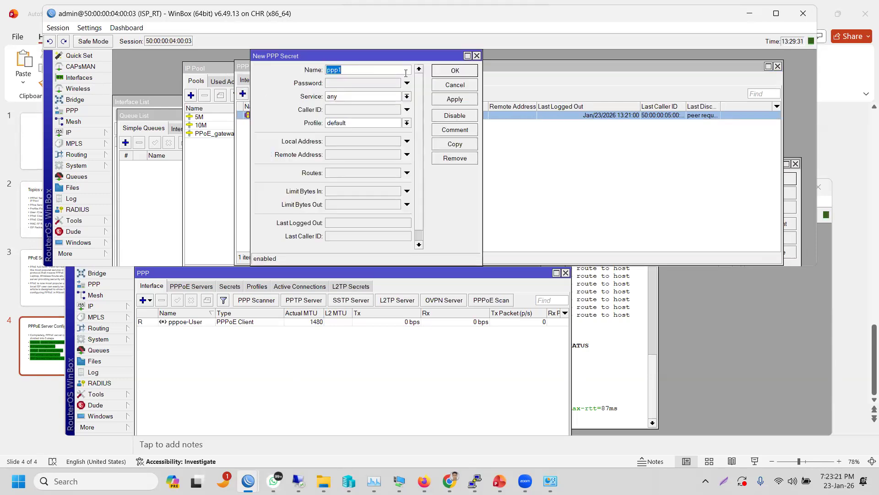
{"action": "type", "text": "pc"}
{"action": "left_click", "coordinate": [338, 84]}
{"action": "type", "text": "1234"}
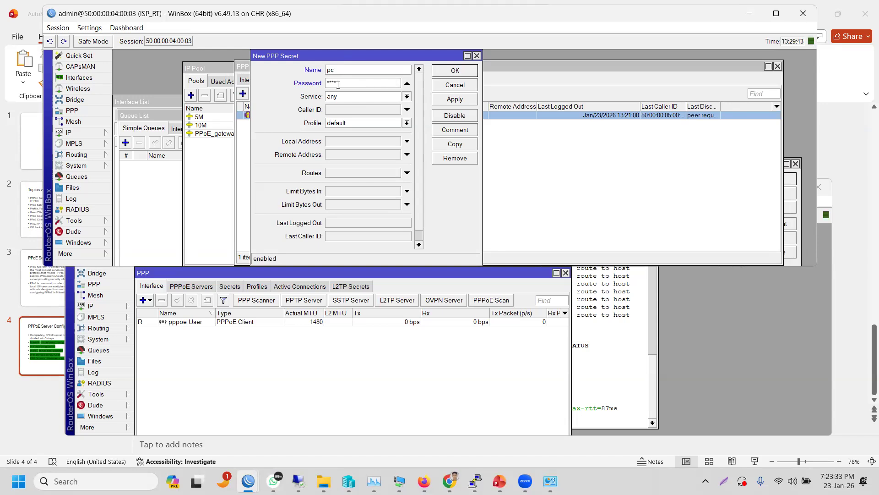
{"action": "left_click", "coordinate": [407, 98]}
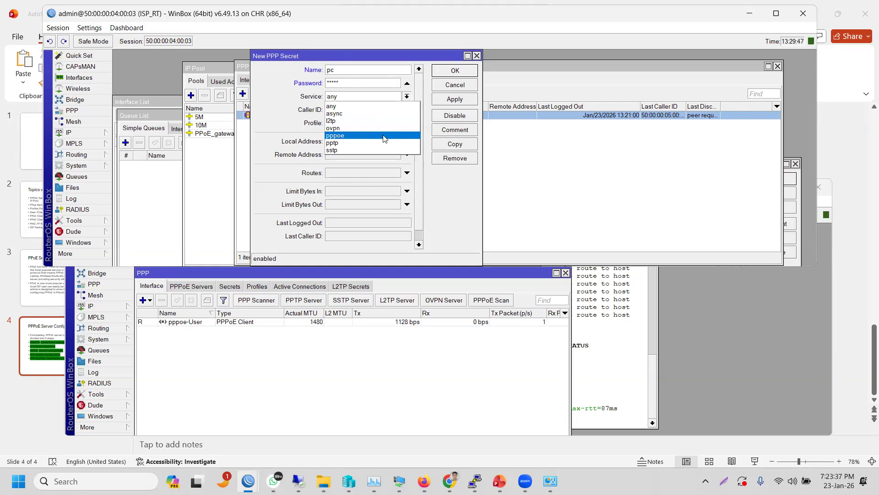
{"action": "left_click", "coordinate": [384, 136]}
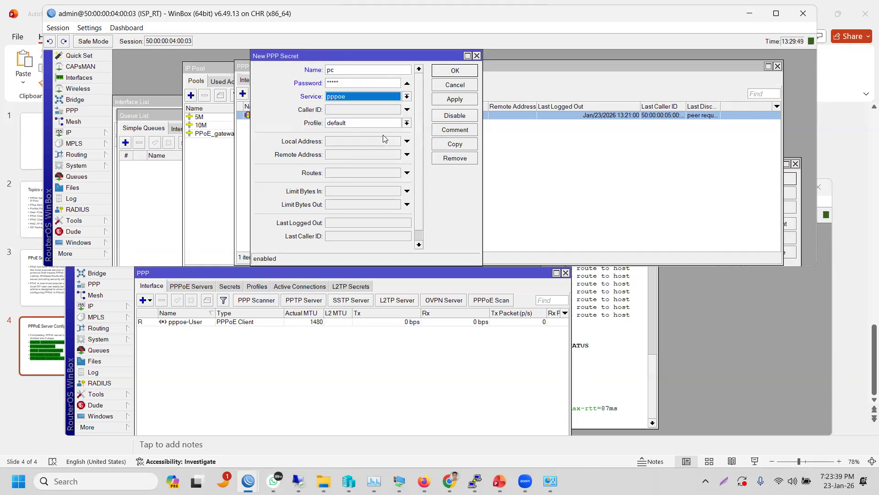
{"action": "left_click", "coordinate": [406, 123]}
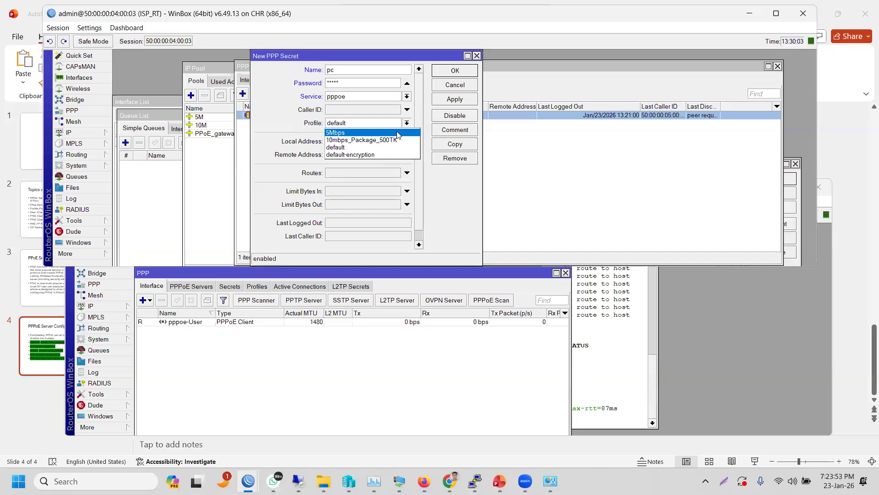
{"action": "left_click", "coordinate": [397, 133]}
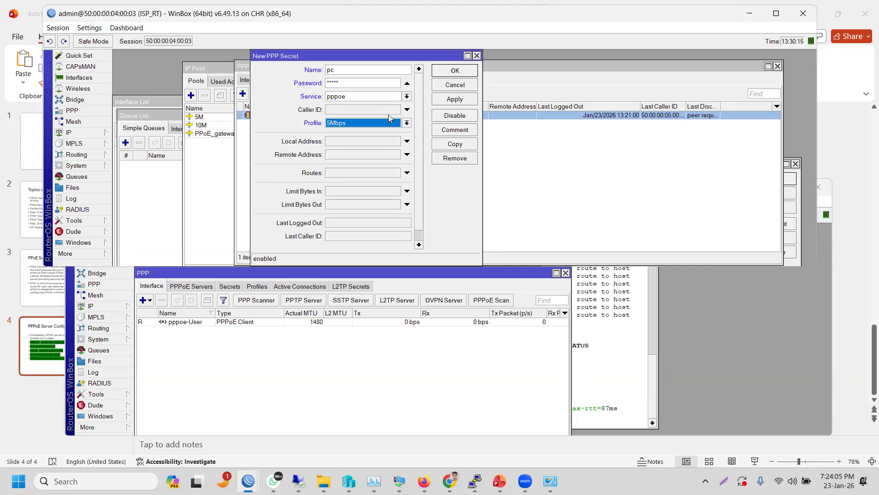
{"action": "left_click", "coordinate": [447, 100]}
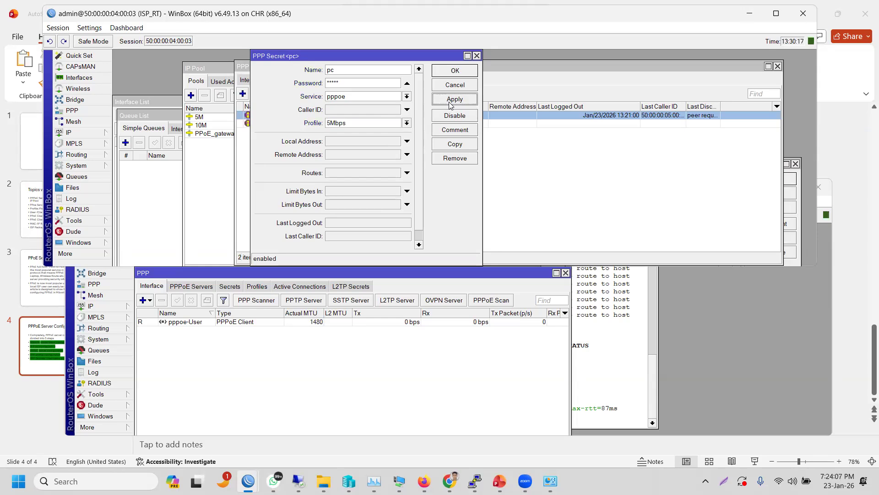
{"action": "left_click", "coordinate": [447, 76]}
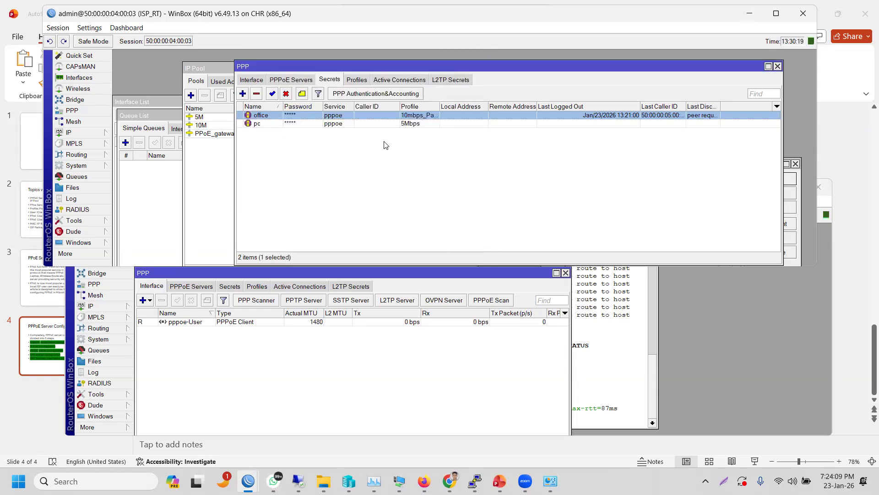
- Deselect the Secrets list and switch to the EVE-NG lab in Firefox
{"action": "left_click", "coordinate": [380, 150]}
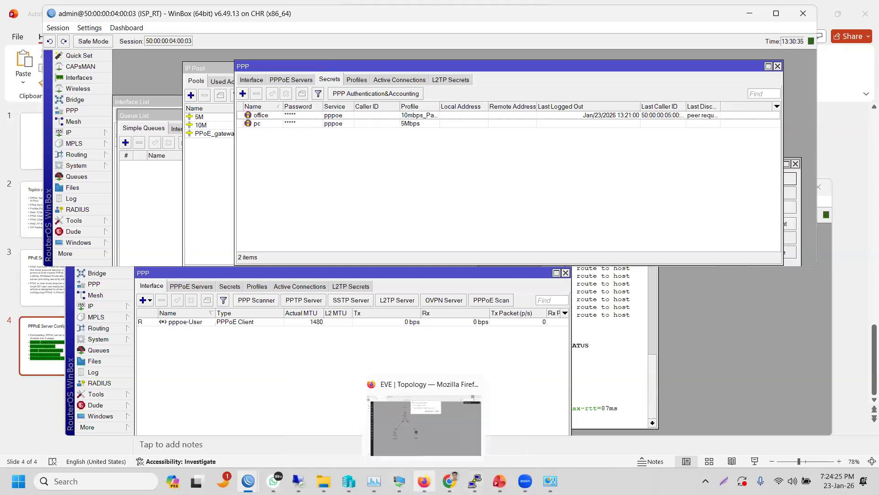
{"action": "left_click", "coordinate": [424, 481]}
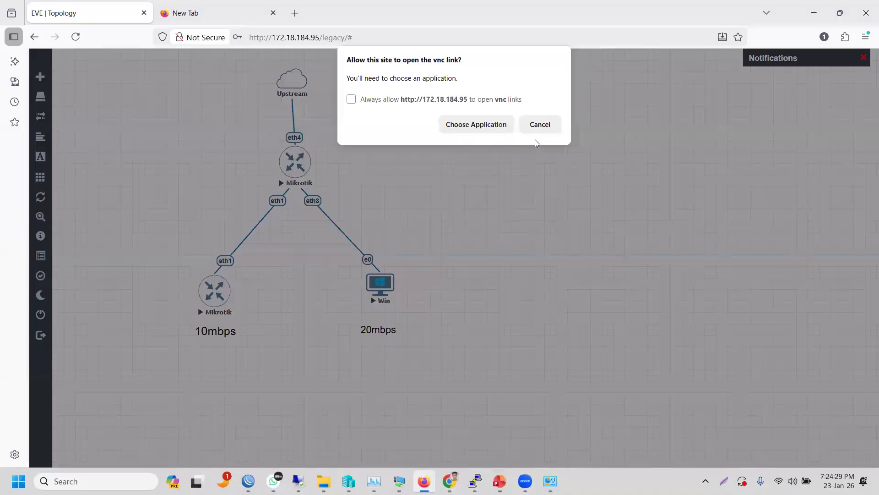
- Dismiss the vnc link prompt and stop the Win node
{"action": "left_click", "coordinate": [531, 124]}
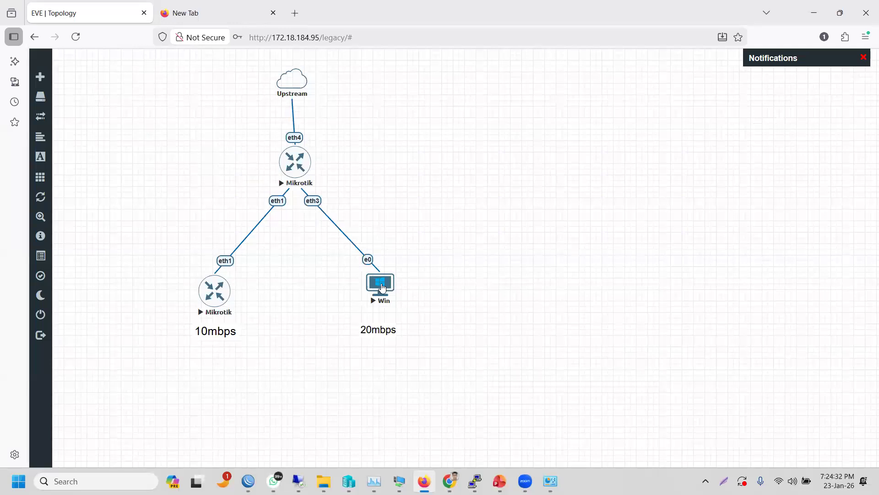
{"action": "right_click", "coordinate": [383, 288]}
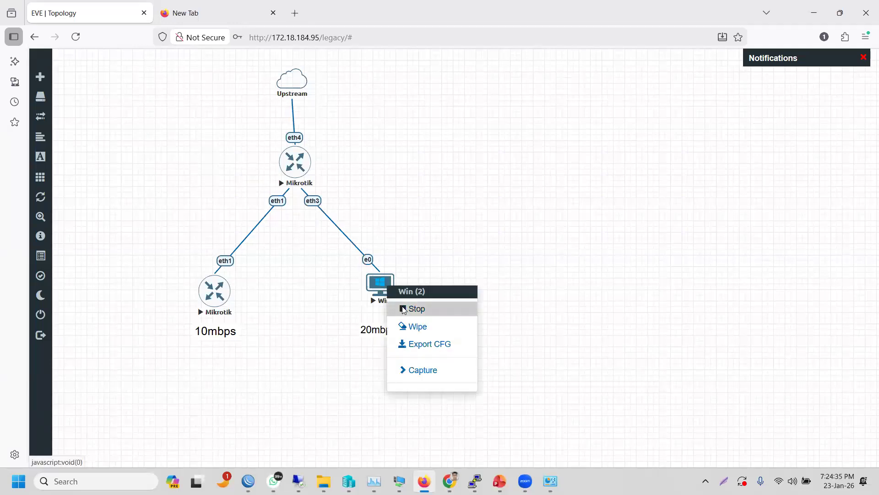
{"action": "left_click", "coordinate": [404, 309]}
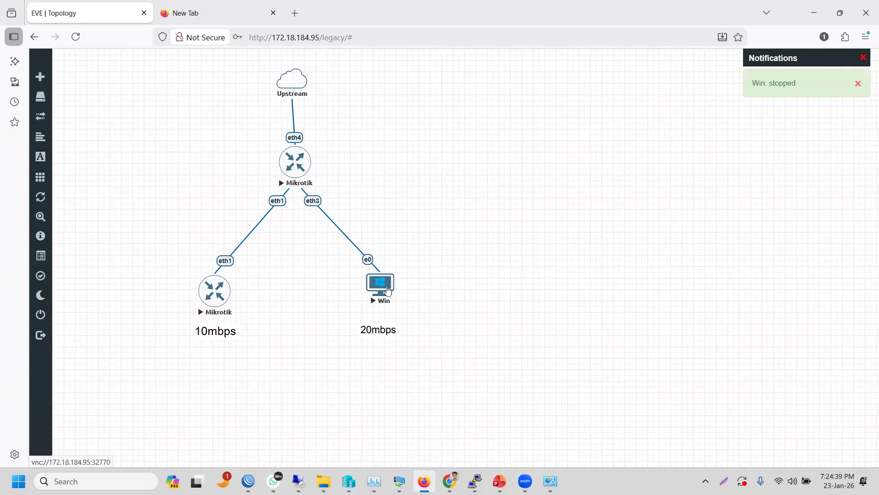
- Change the Win node's console type from vnc to rdp and save it
{"action": "right_click", "coordinate": [389, 290]}
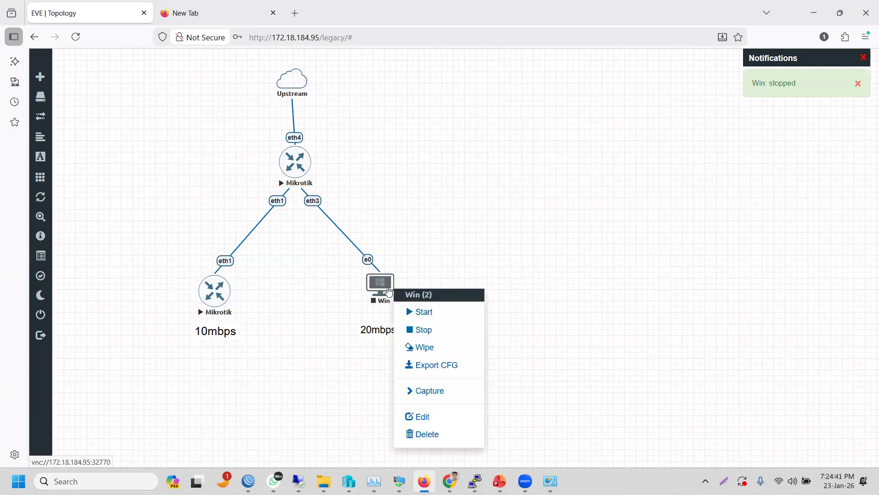
{"action": "left_click", "coordinate": [435, 416]}
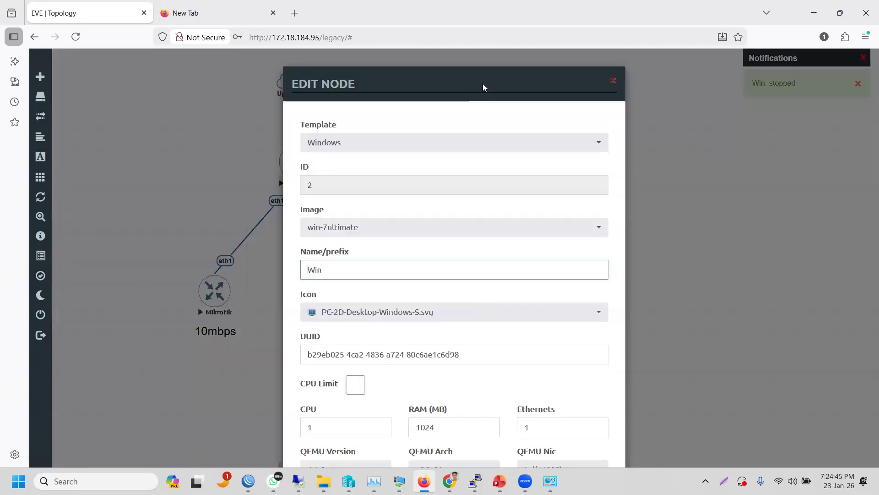
{"action": "scroll", "coordinate": [482, 83], "scroll_direction": "down", "scroll_amount": 2}
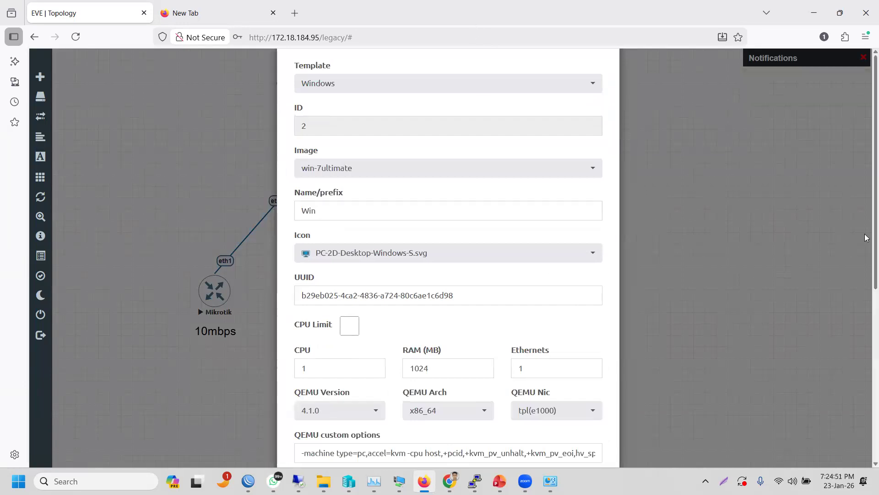
{"action": "left_click_drag", "start_coordinate": [874, 236], "coordinate": [866, 395]}
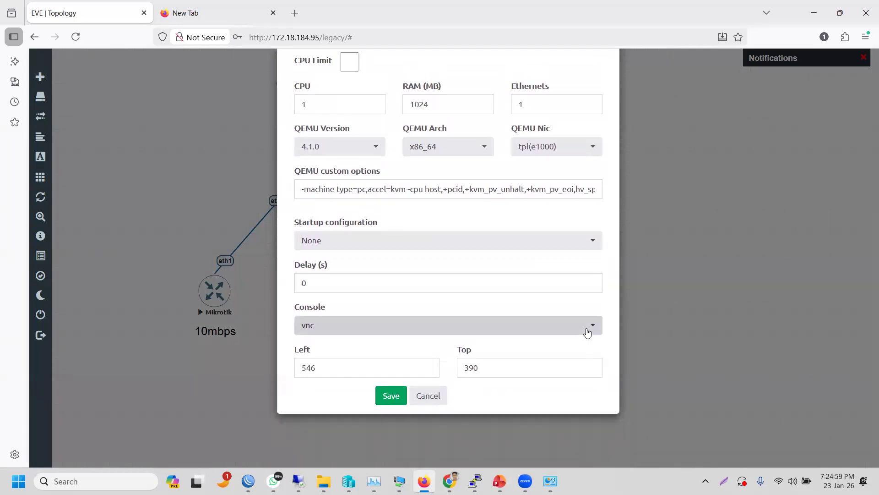
{"action": "left_click", "coordinate": [588, 331]}
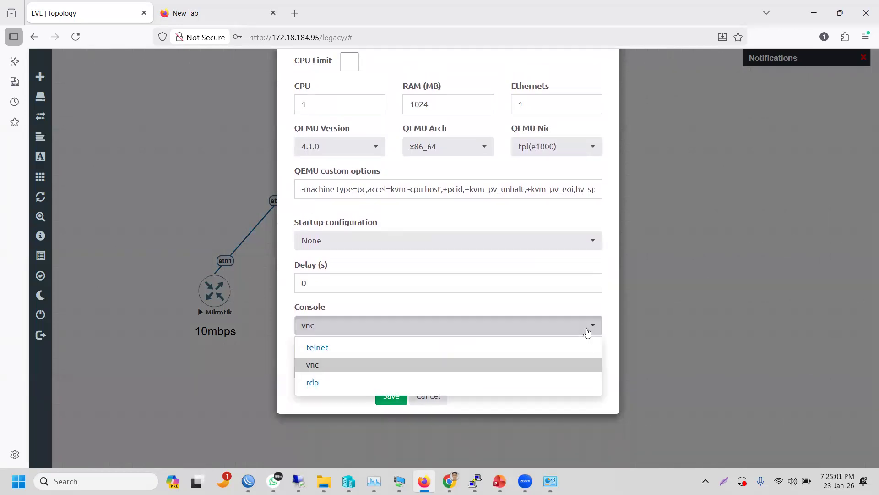
{"action": "left_click", "coordinate": [370, 386]}
{"action": "left_click", "coordinate": [392, 396]}
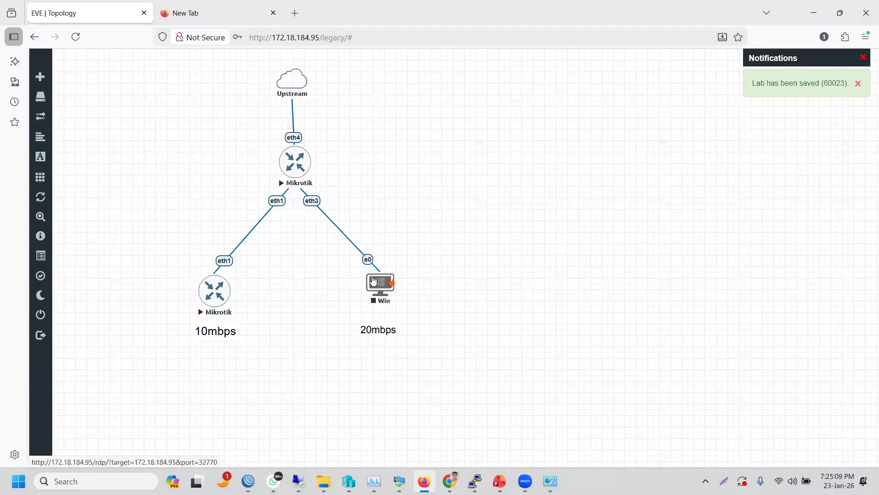
- Start the Win node, save its rdp console file, and show it in its Downloads folder
{"action": "right_click", "coordinate": [373, 281]}
{"action": "left_click", "coordinate": [401, 301]}
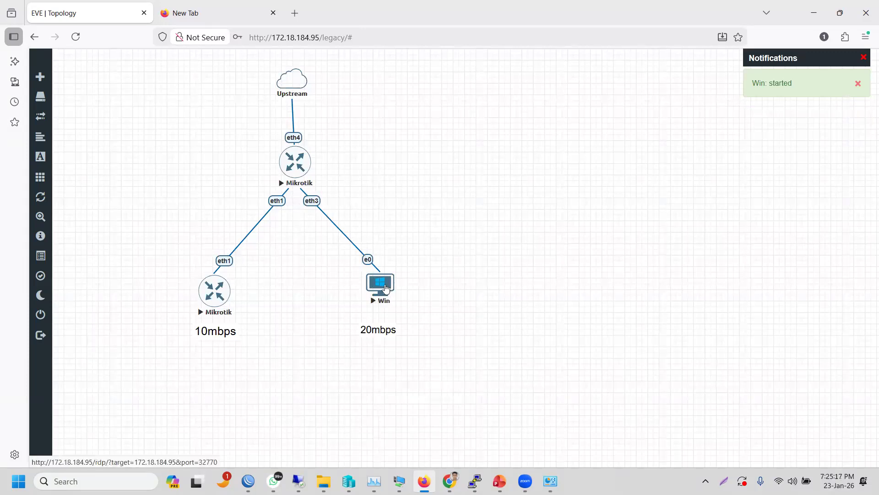
{"action": "left_click", "coordinate": [386, 288]}
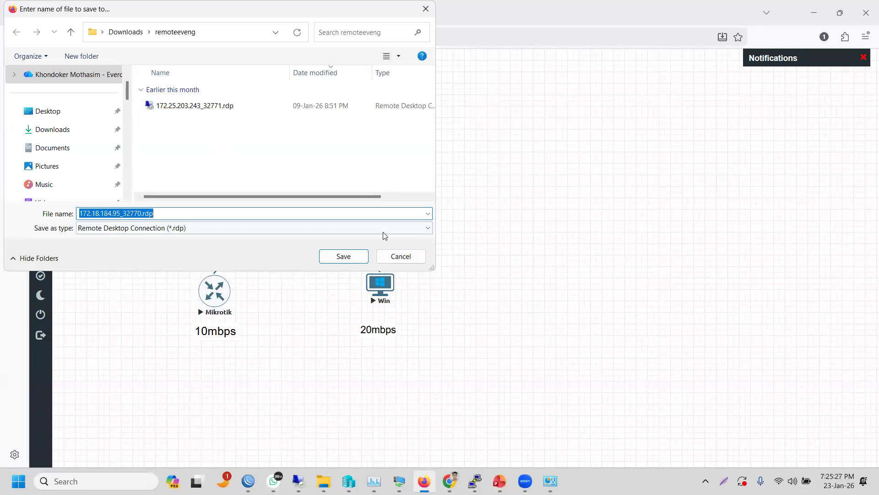
{"action": "left_click", "coordinate": [357, 256]}
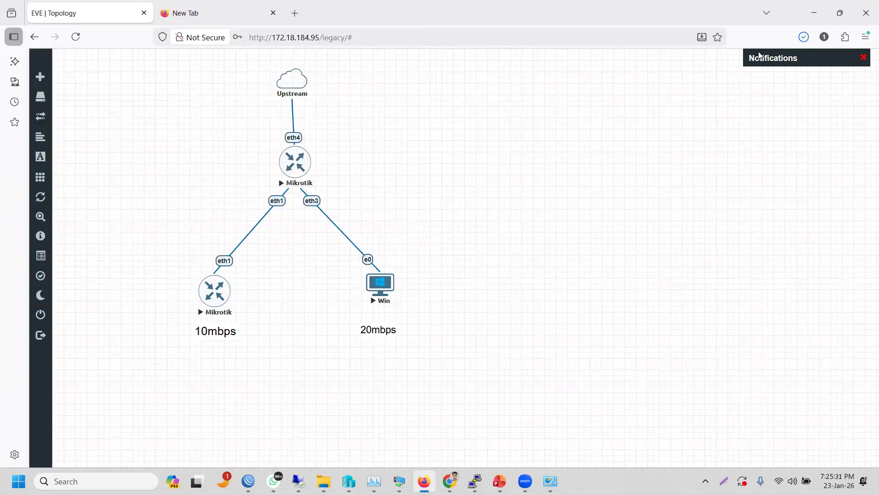
{"action": "left_click", "coordinate": [804, 37]}
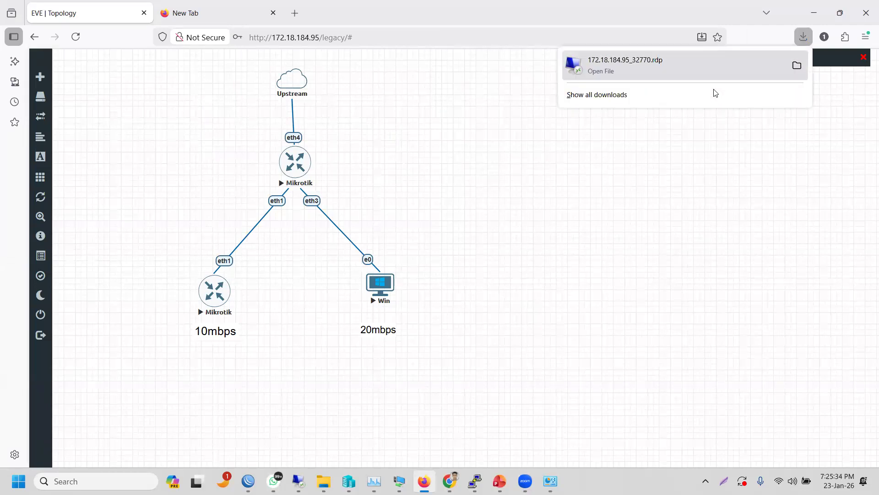
{"action": "left_click", "coordinate": [797, 66]}
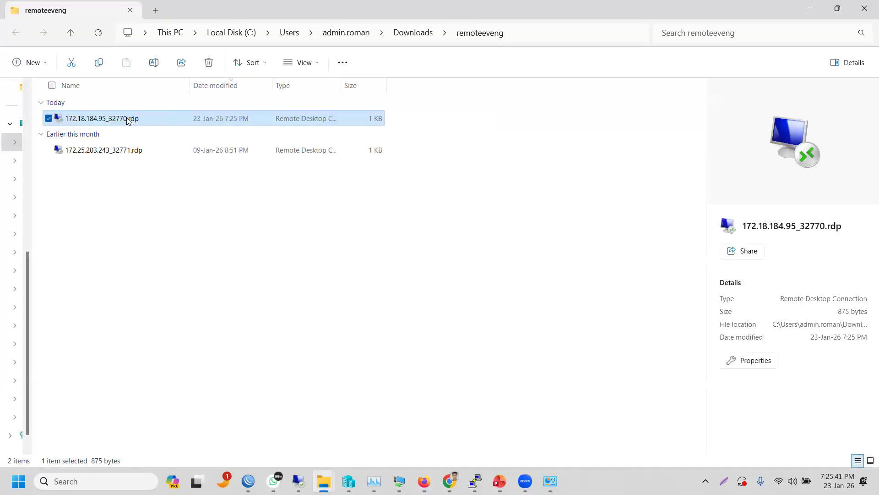
- Launch 172.18.184.95_32770.rdp despite the unknown publisher warning and move the connecting dialog aside
{"action": "double_click", "coordinate": [127, 117]}
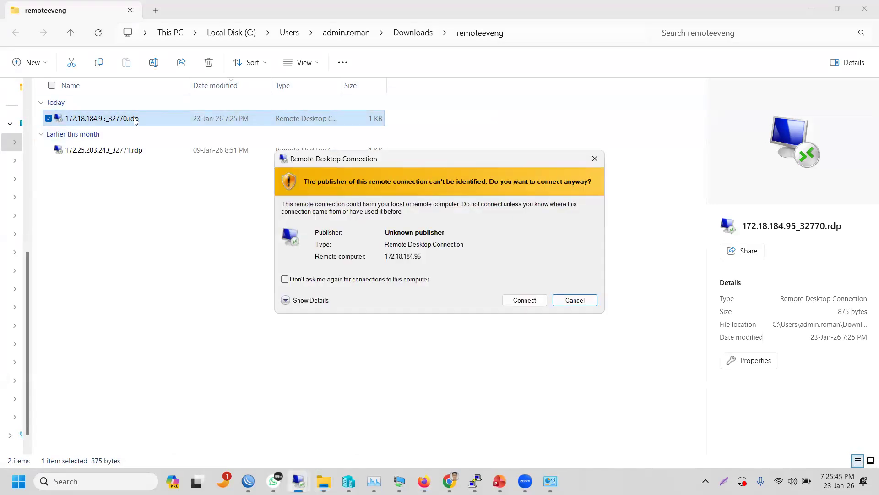
{"action": "left_click", "coordinate": [510, 300]}
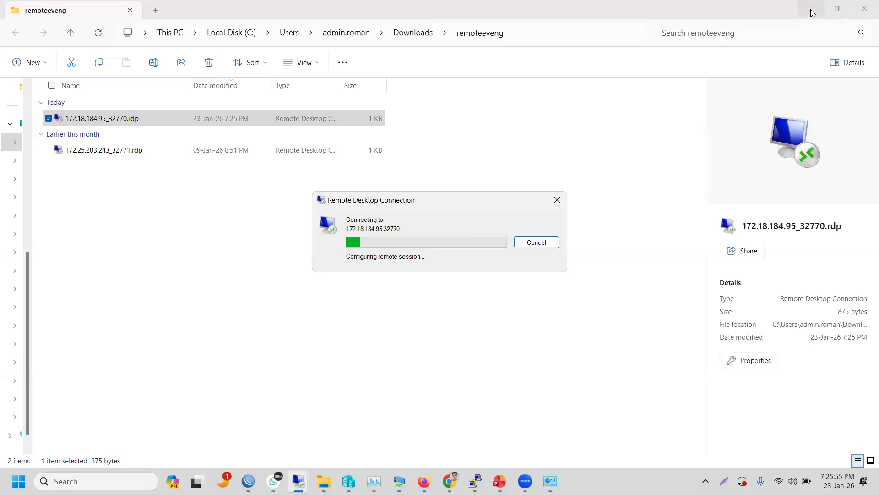
{"action": "left_click", "coordinate": [812, 12]}
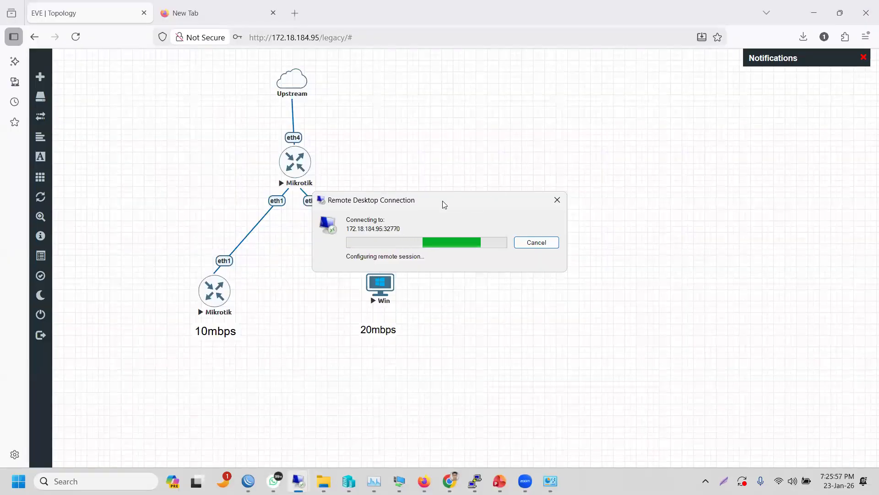
{"action": "left_click_drag", "start_coordinate": [440, 197], "coordinate": [546, 142]}
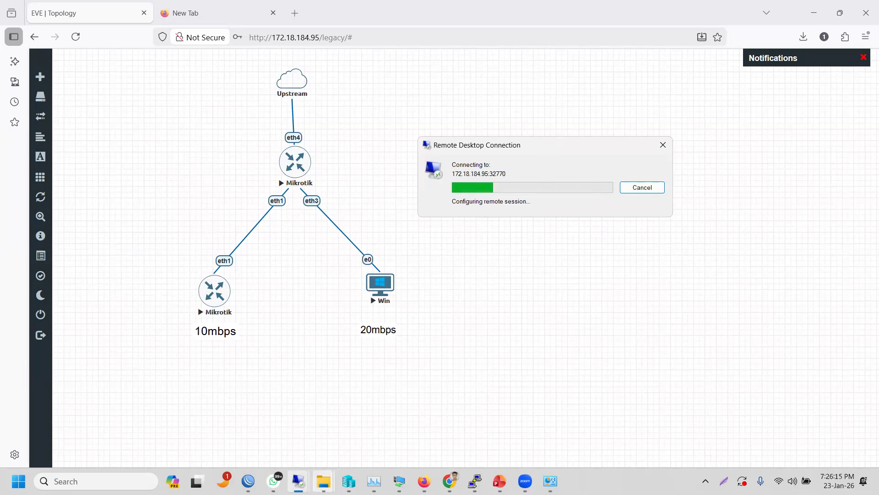
- Browse past drive D: to New Volume (E:) > Fortinate_class and select EVE-NG-Win-Client-Pack-2.0.exe
{"action": "mouse_move", "coordinate": [323, 481]}
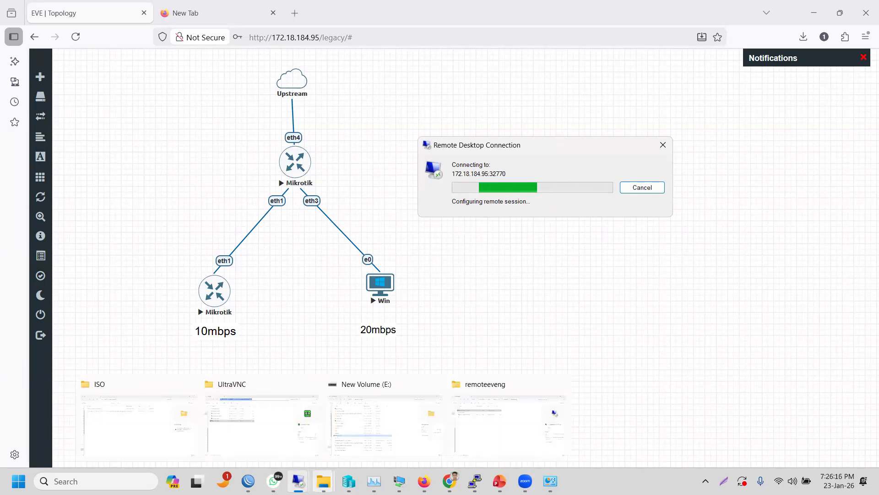
{"action": "left_click", "coordinate": [366, 419]}
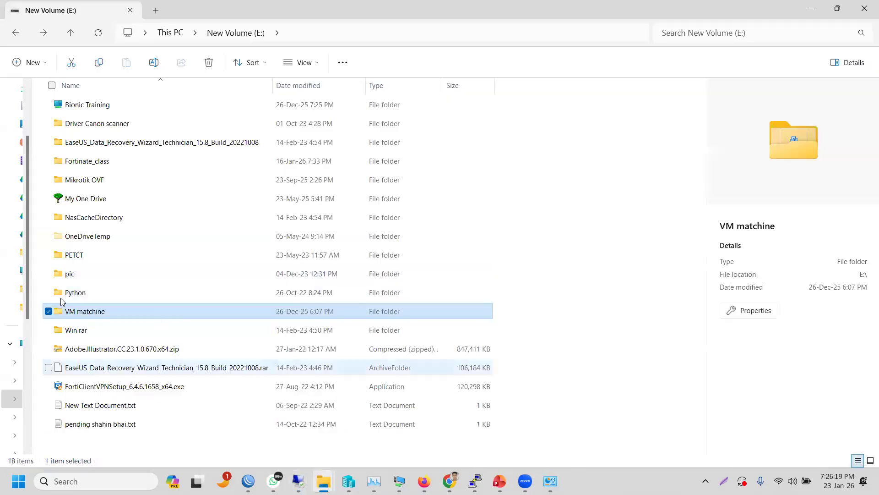
{"action": "left_click", "coordinate": [15, 31]}
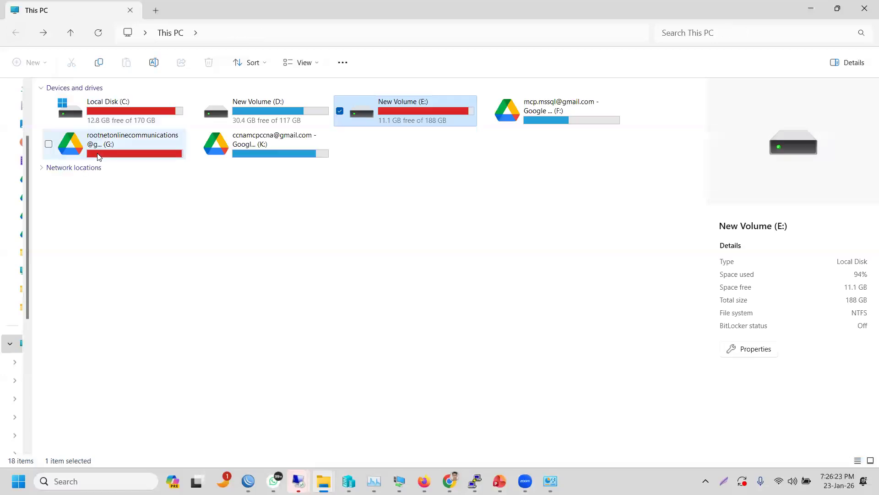
{"action": "double_click", "coordinate": [259, 113]}
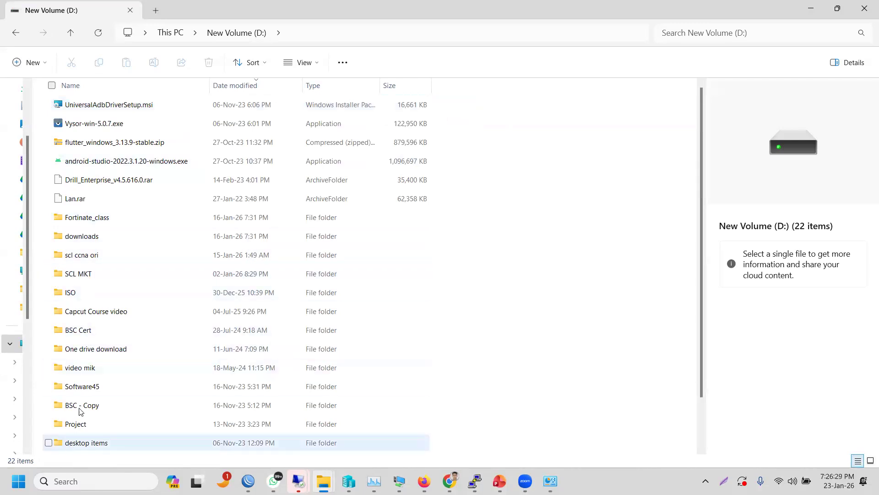
{"action": "left_click", "coordinate": [77, 430]}
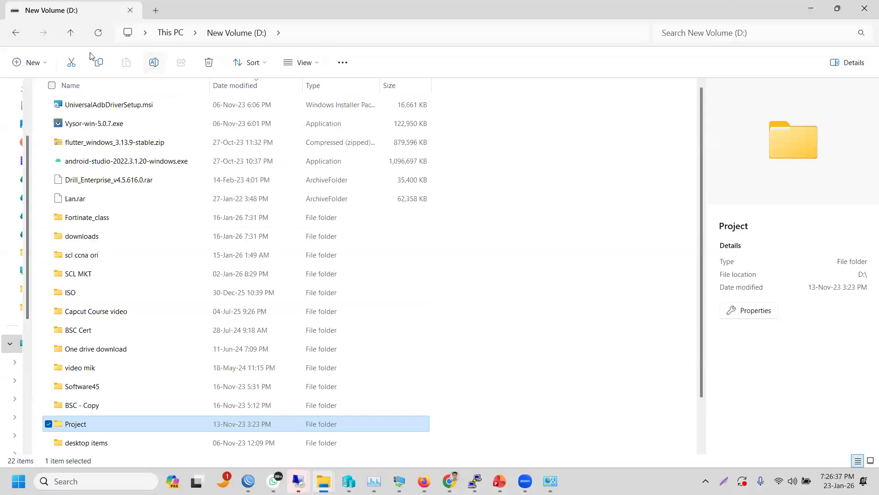
{"action": "left_click", "coordinate": [69, 33]}
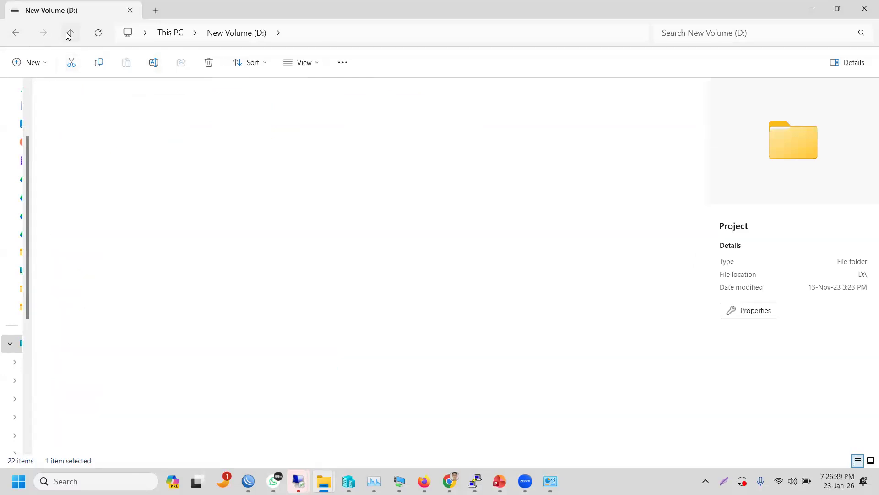
{"action": "left_click", "coordinate": [389, 109]}
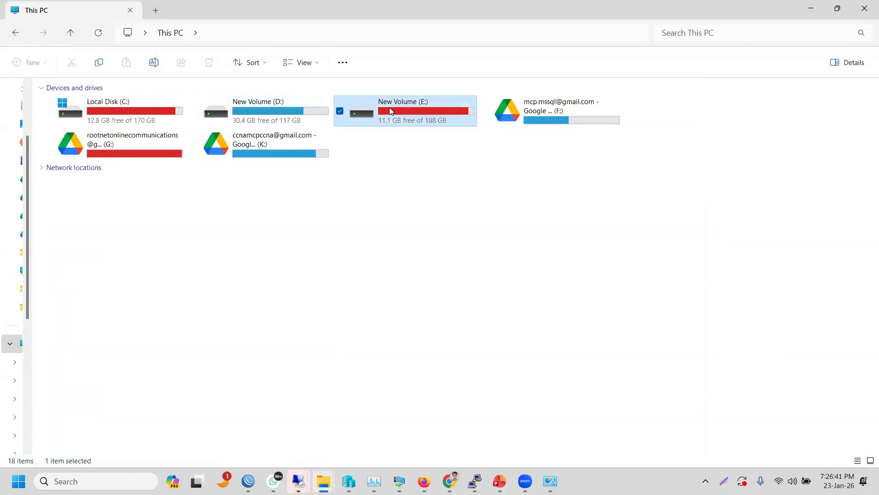
{"action": "double_click", "coordinate": [390, 111]}
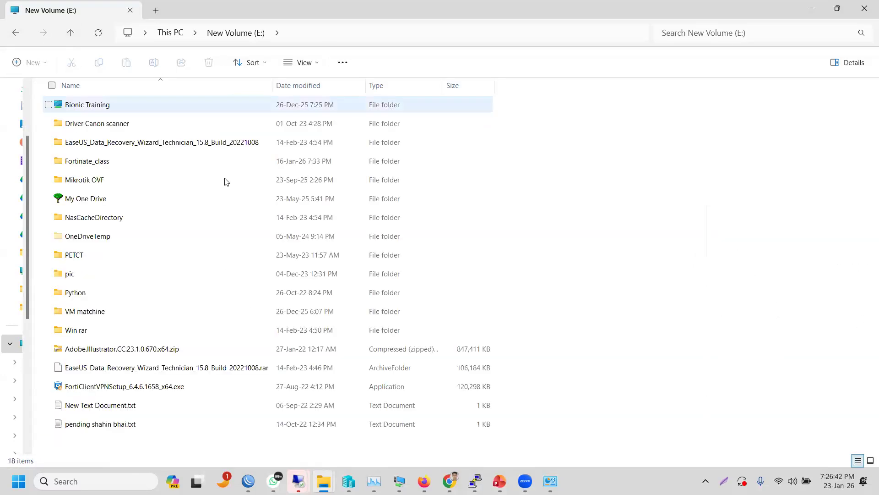
{"action": "double_click", "coordinate": [102, 167]}
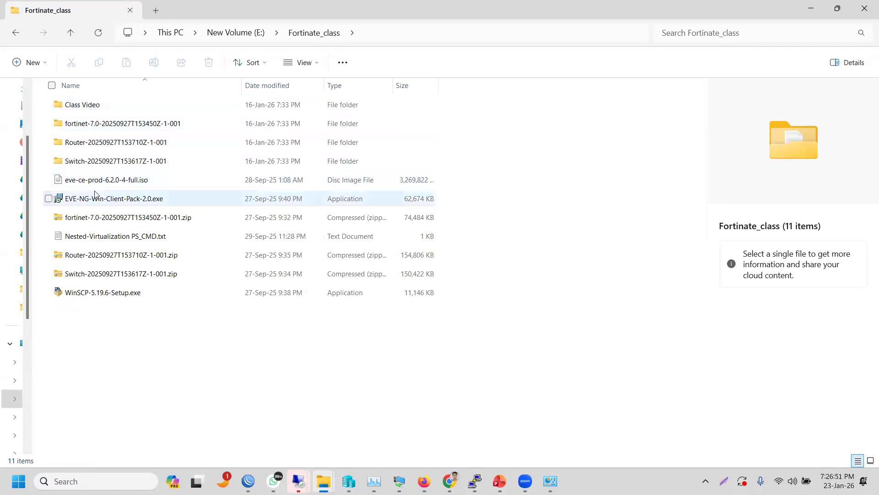
{"action": "left_click", "coordinate": [99, 197]}
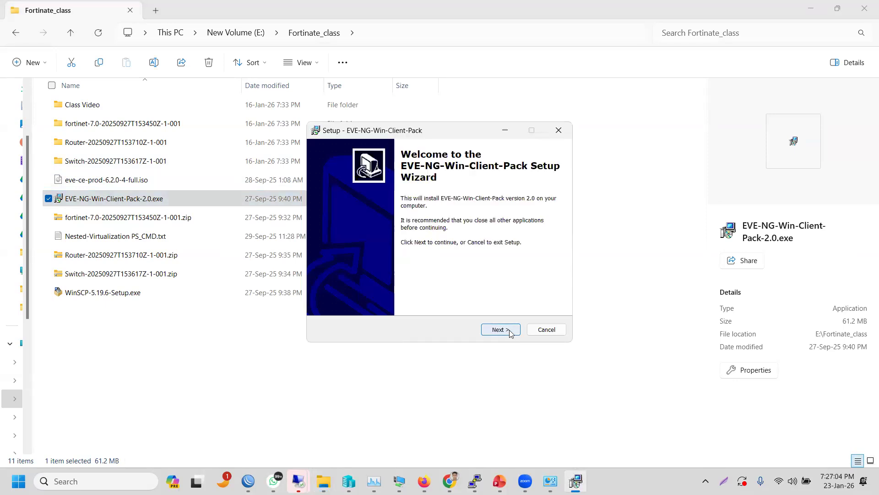
- Run the client pack setup without Wireshark 3.0.6, then start UltraVNC setup in English
{"action": "left_click", "coordinate": [510, 330]}
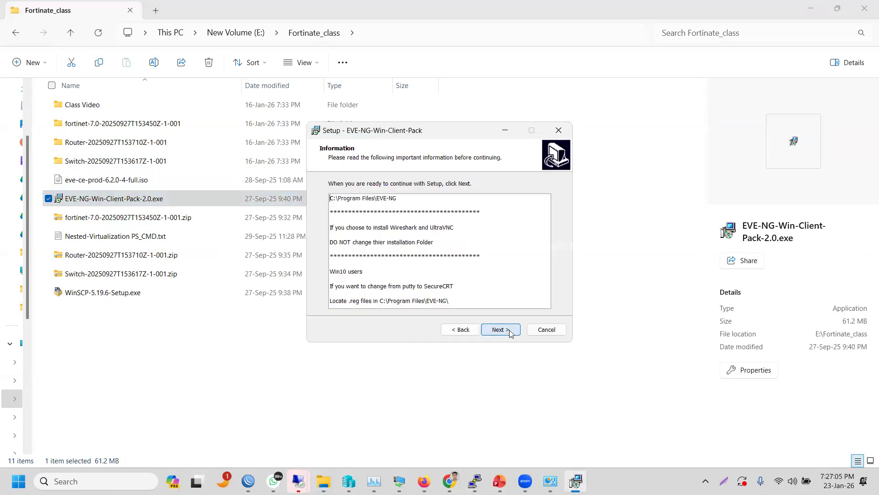
{"action": "left_click", "coordinate": [511, 333]}
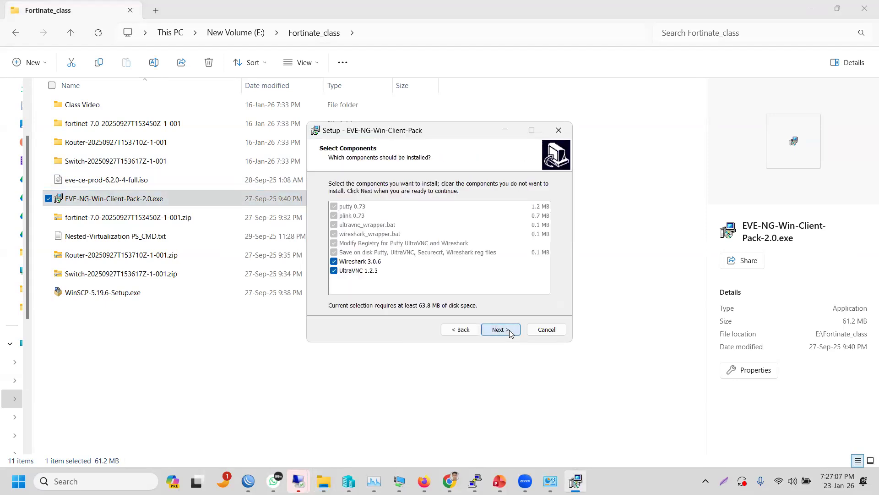
{"action": "left_click", "coordinate": [339, 263]}
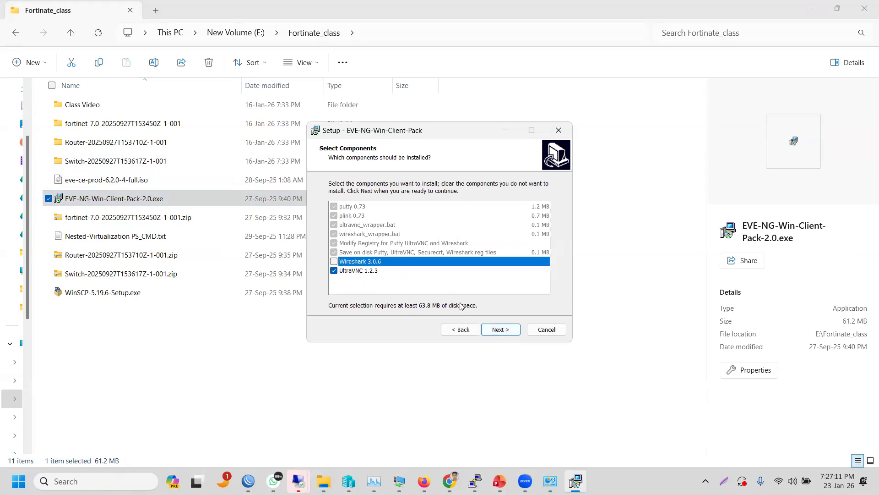
{"action": "left_click", "coordinate": [491, 336]}
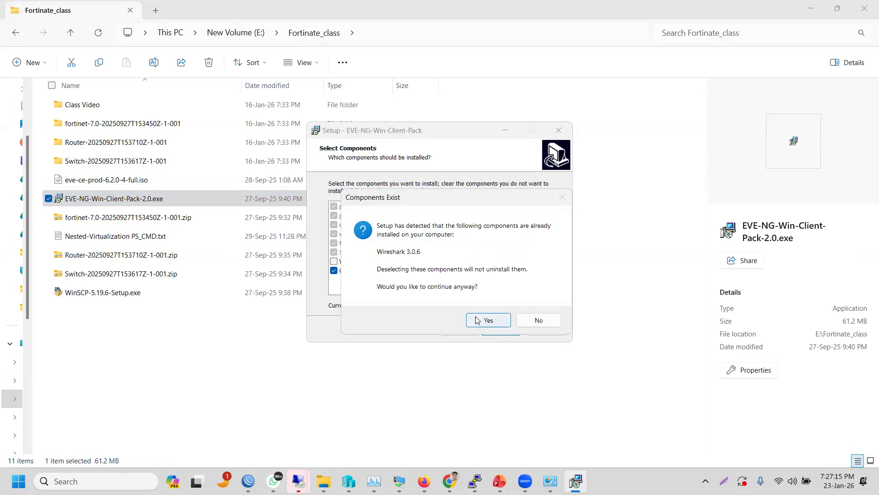
{"action": "left_click", "coordinate": [477, 320]}
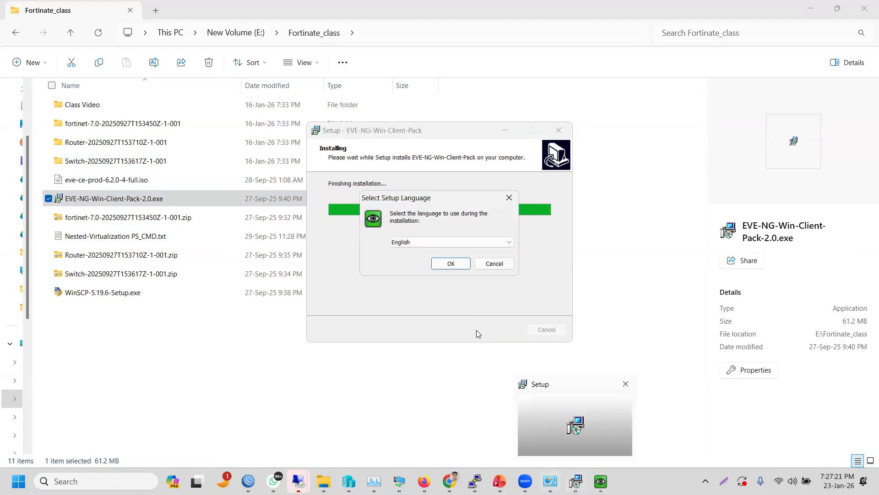
{"action": "left_click", "coordinate": [451, 264]}
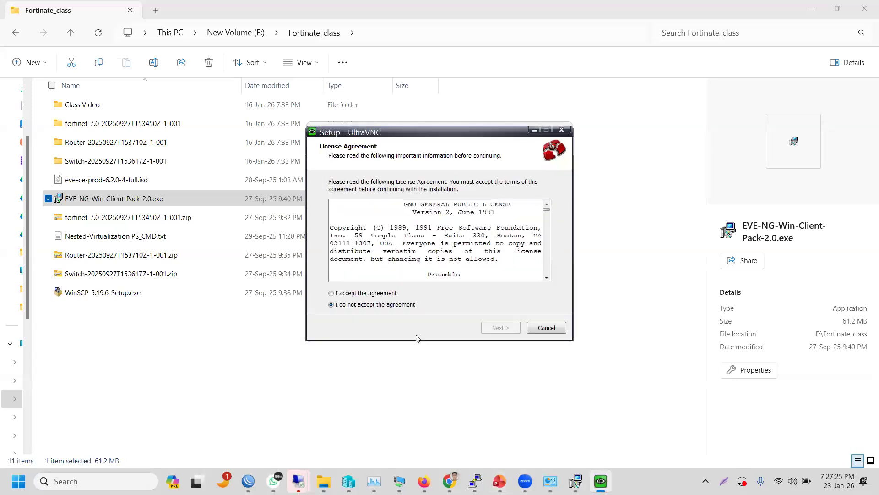
- Accept the UltraVNC license and include UltraVNC Server Silent in the components
{"action": "left_click", "coordinate": [389, 294]}
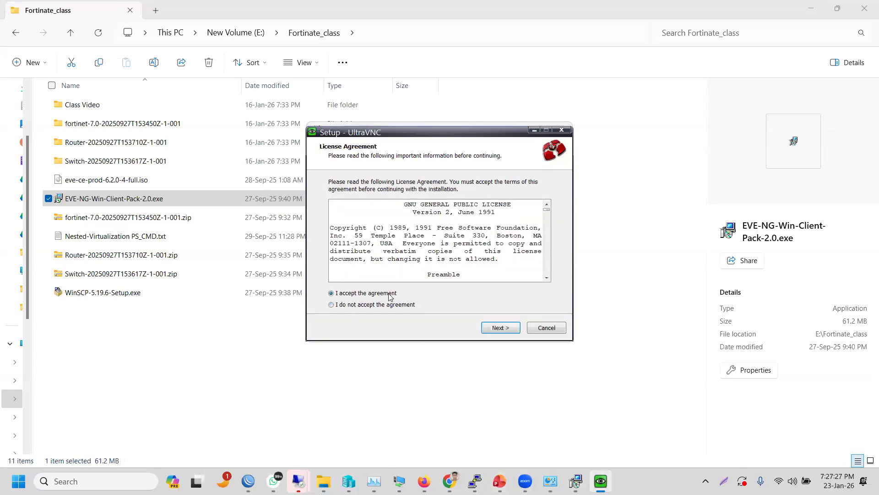
{"action": "left_click", "coordinate": [503, 333]}
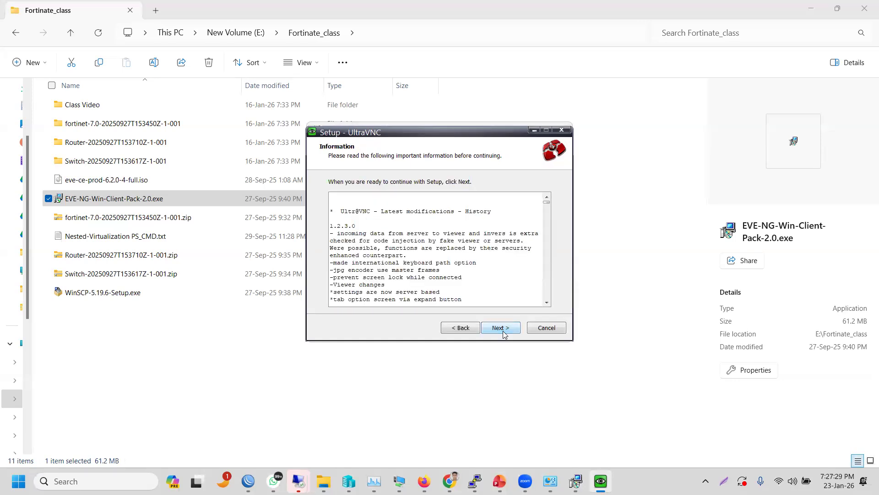
{"action": "left_click", "coordinate": [502, 333]}
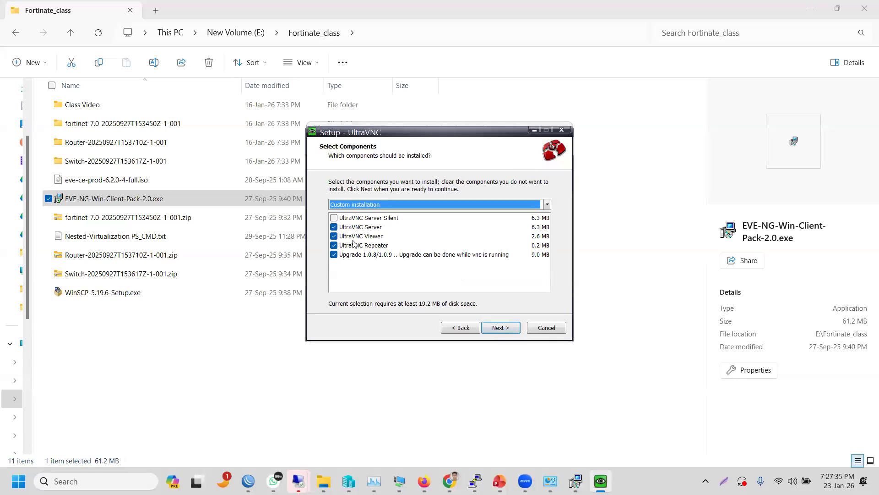
{"action": "left_click", "coordinate": [334, 218]}
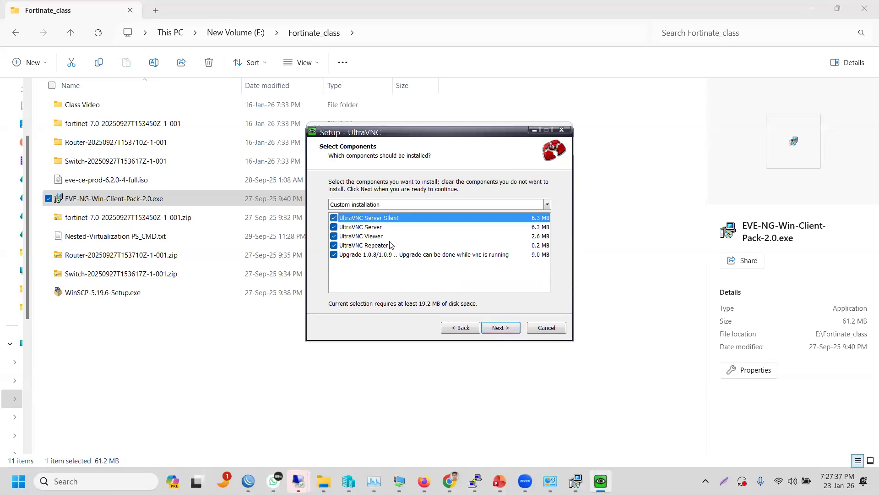
{"action": "left_click", "coordinate": [499, 330]}
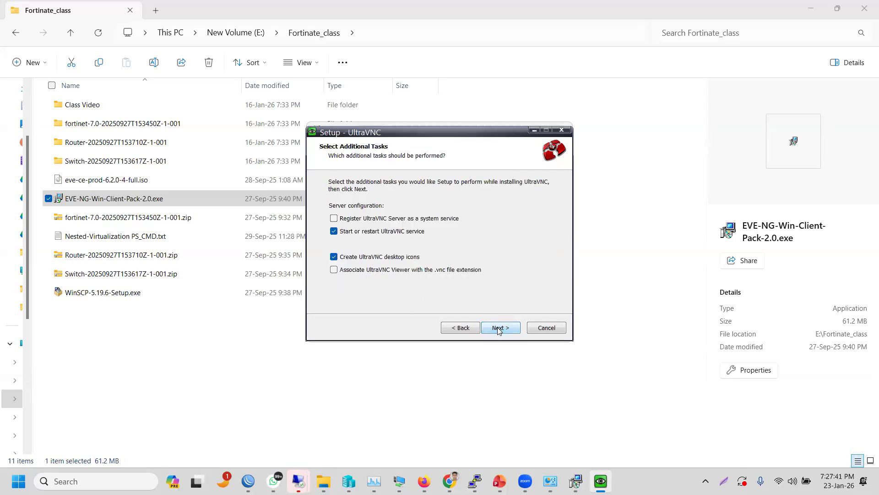
{"action": "left_click", "coordinate": [499, 329]}
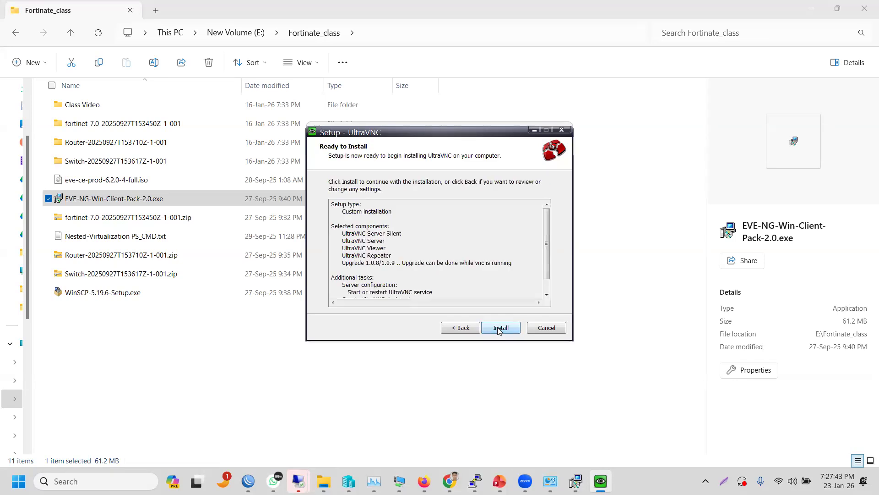
- Toggle the server-as-service task, associate the viewer with .vnc files, and install UltraVNC
{"action": "left_click", "coordinate": [462, 328]}
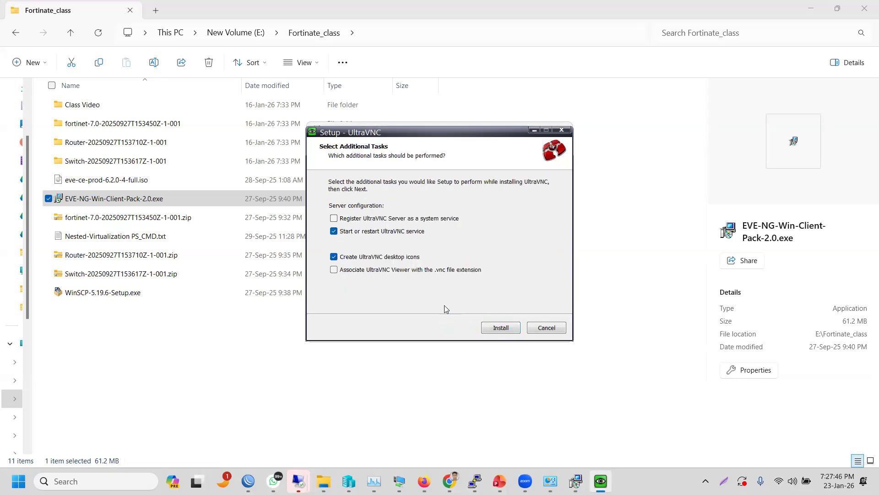
{"action": "left_click", "coordinate": [395, 220]}
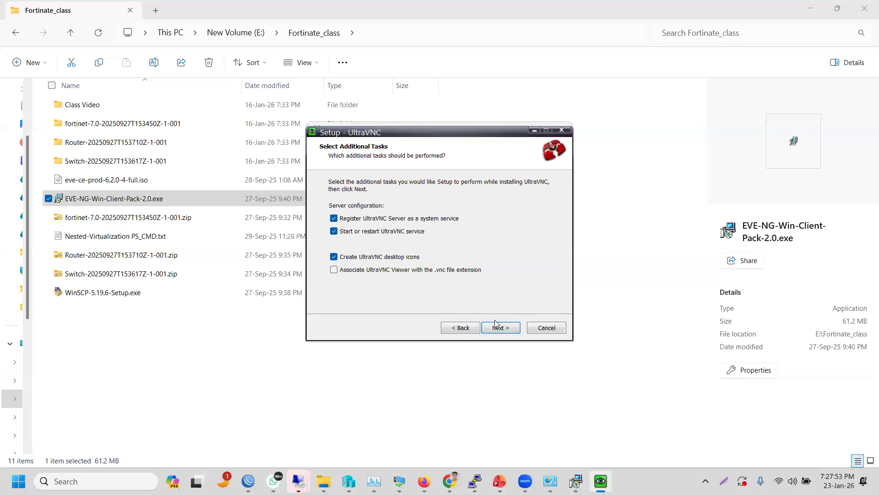
{"action": "left_click", "coordinate": [449, 271]}
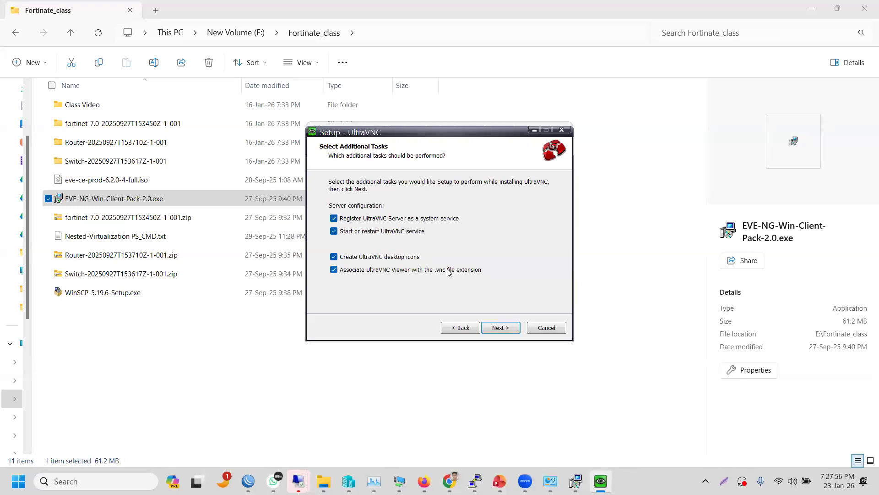
{"action": "left_click", "coordinate": [500, 328]}
{"action": "left_click", "coordinate": [500, 328]}
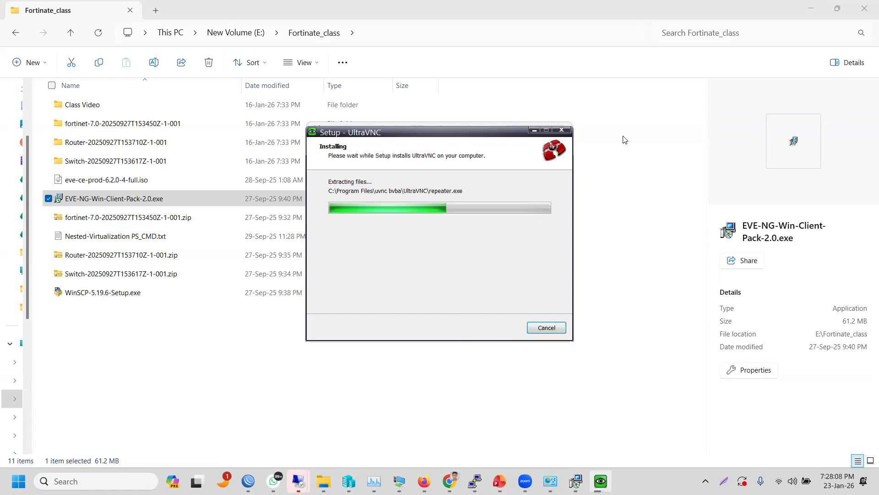
{"action": "left_click", "coordinate": [807, 14]}
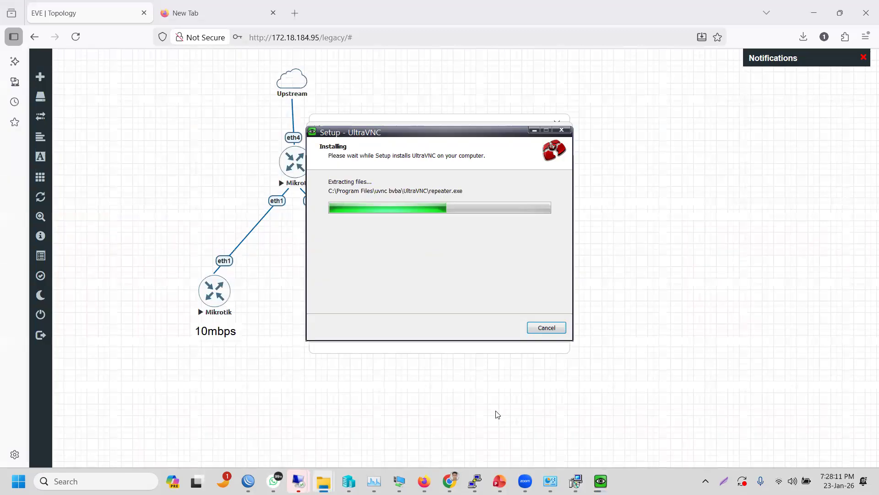
- Bring the EVE-NG lab window forward and cancel the pending Remote Desktop credential request
{"action": "left_click", "coordinate": [469, 439]}
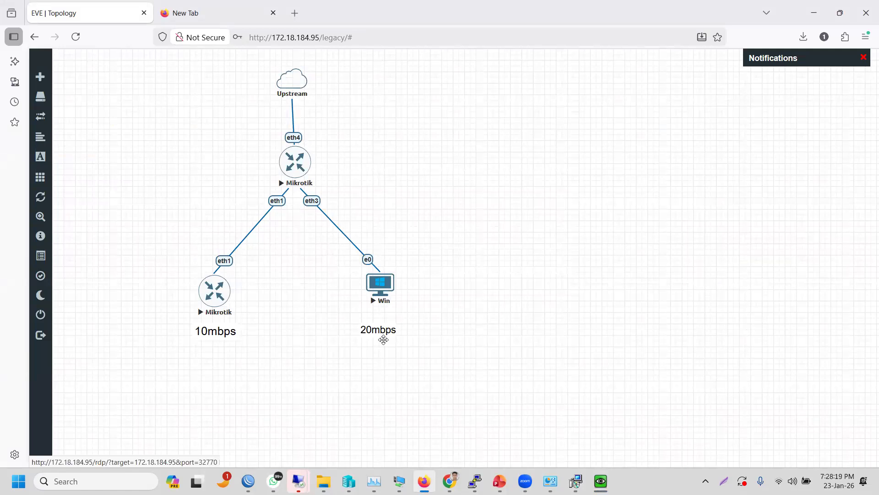
{"action": "mouse_move", "coordinate": [299, 481]}
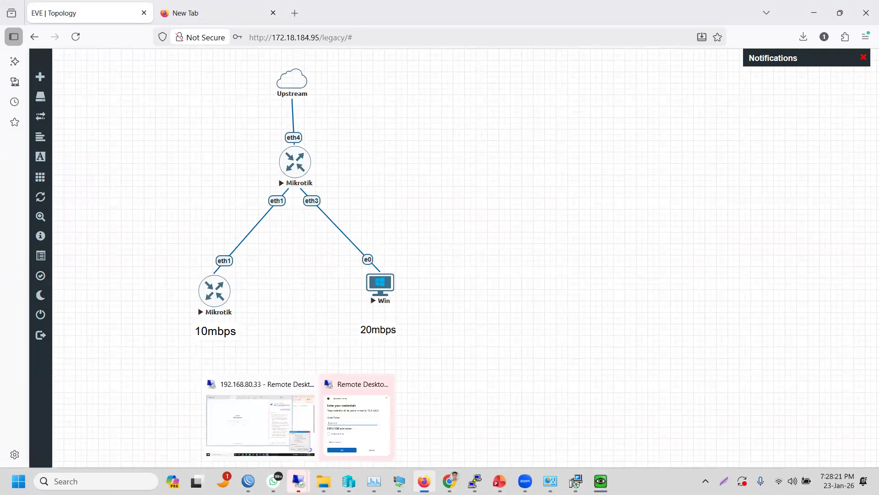
{"action": "left_click", "coordinate": [350, 412]}
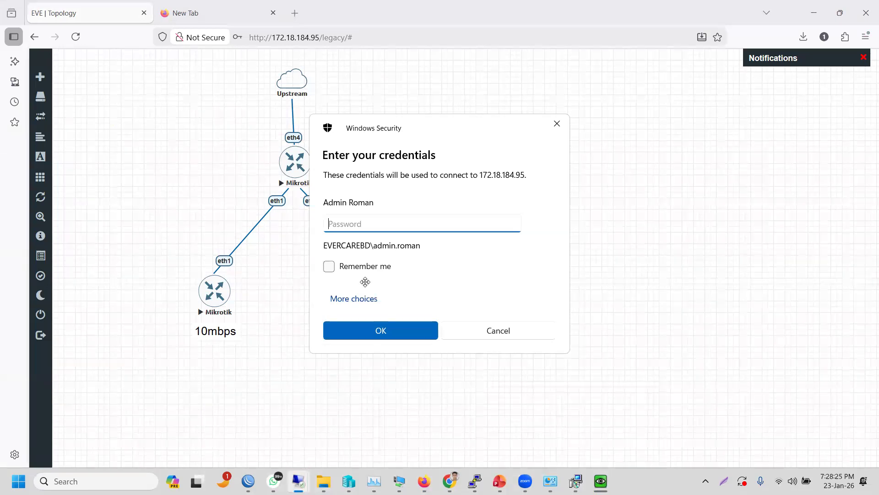
{"action": "left_click", "coordinate": [477, 335]}
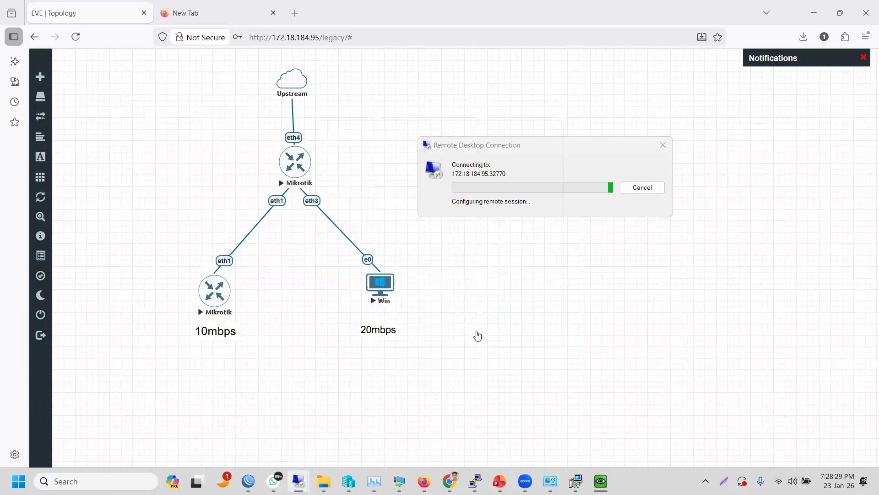
- Stop the Win node and edit it to 512 MB RAM with a vnc console
{"action": "right_click", "coordinate": [377, 292]}
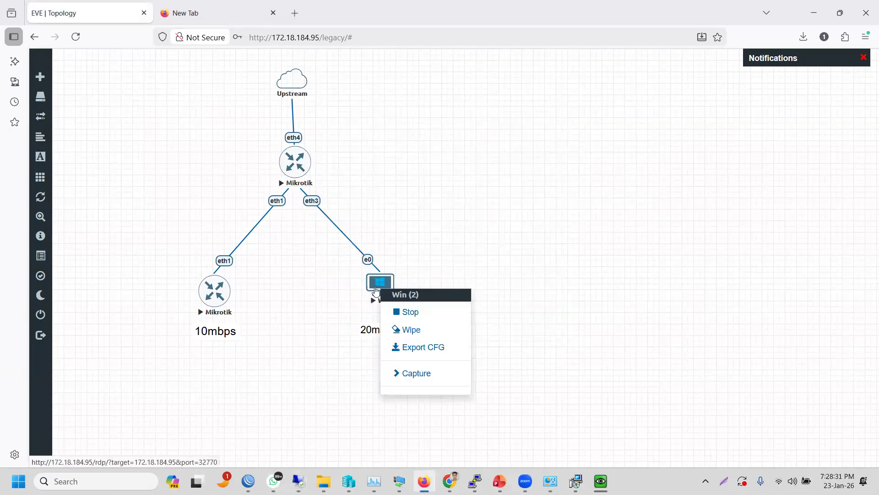
{"action": "left_click", "coordinate": [402, 314]}
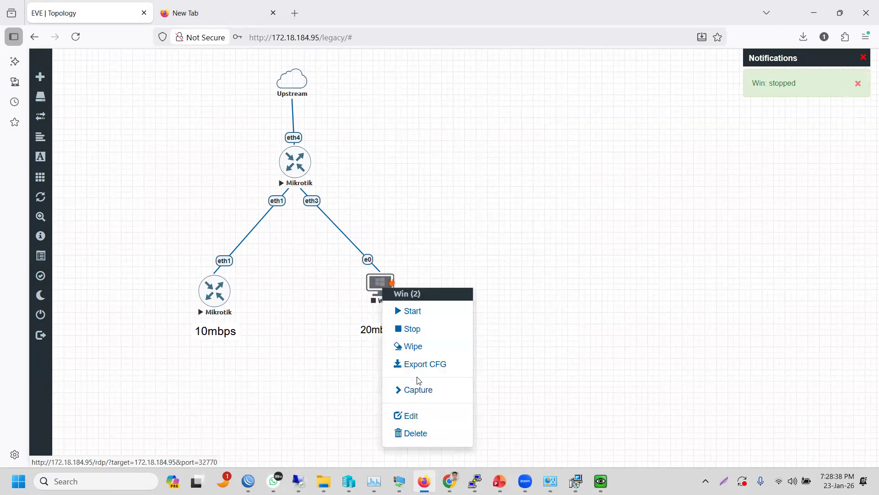
{"action": "left_click", "coordinate": [420, 415]}
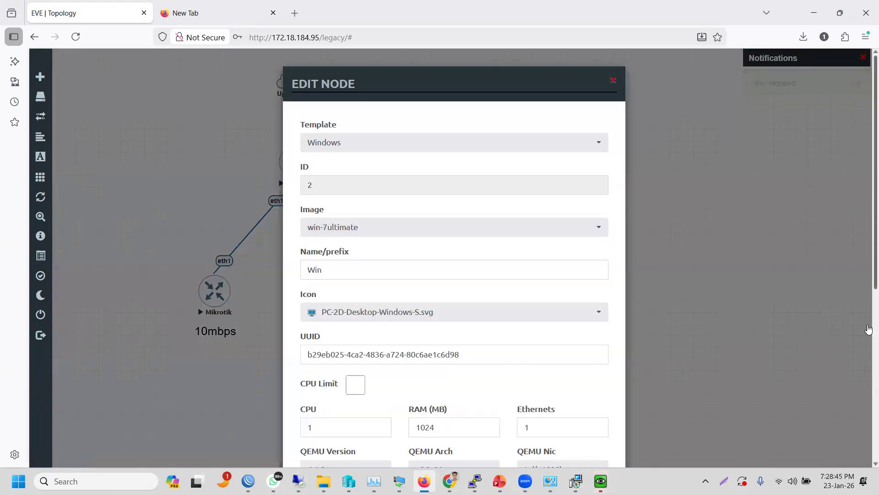
{"action": "scroll", "coordinate": [869, 207], "scroll_direction": "down", "scroll_amount": 6}
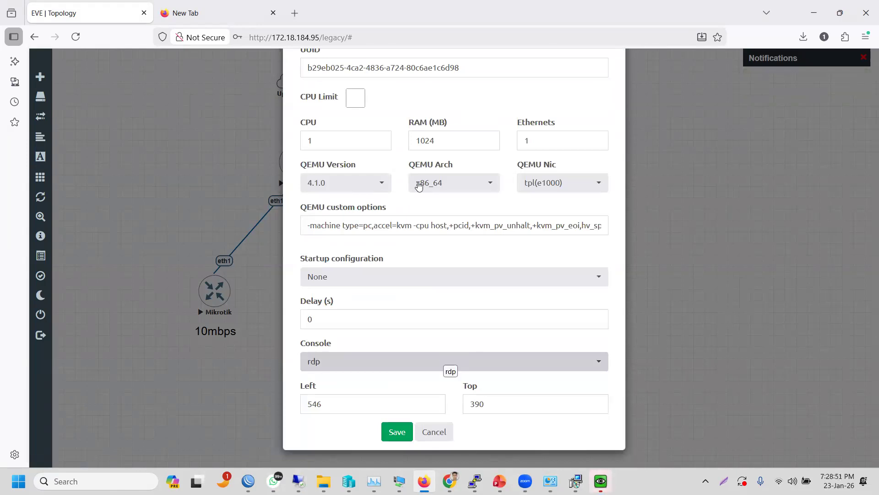
{"action": "left_click_drag", "start_coordinate": [440, 140], "coordinate": [360, 141]}
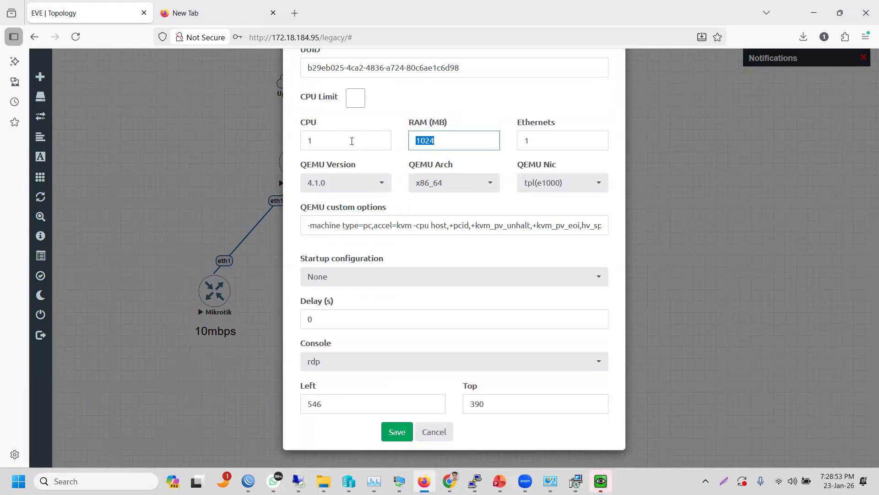
{"action": "type", "text": "512"}
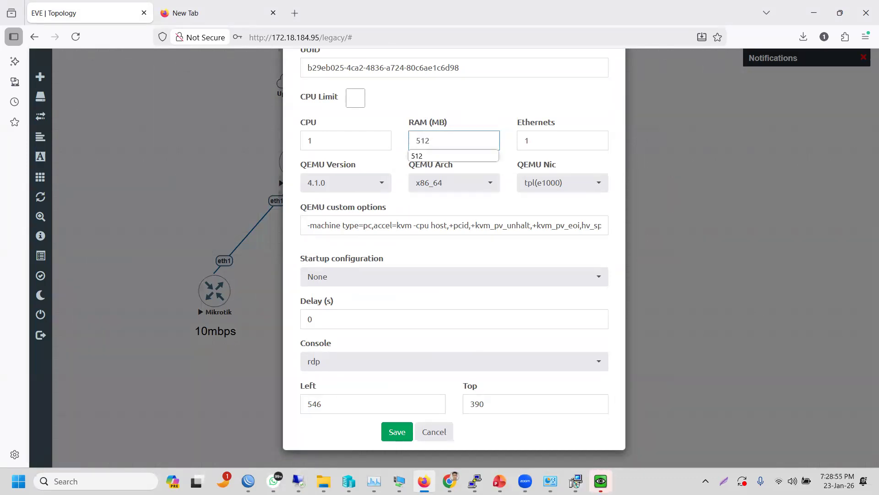
{"action": "left_click", "coordinate": [324, 363]}
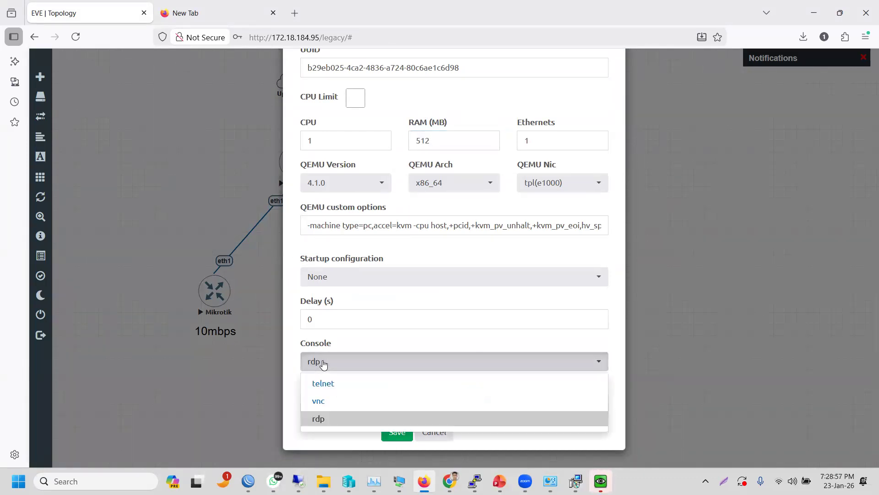
{"action": "left_click", "coordinate": [322, 403]}
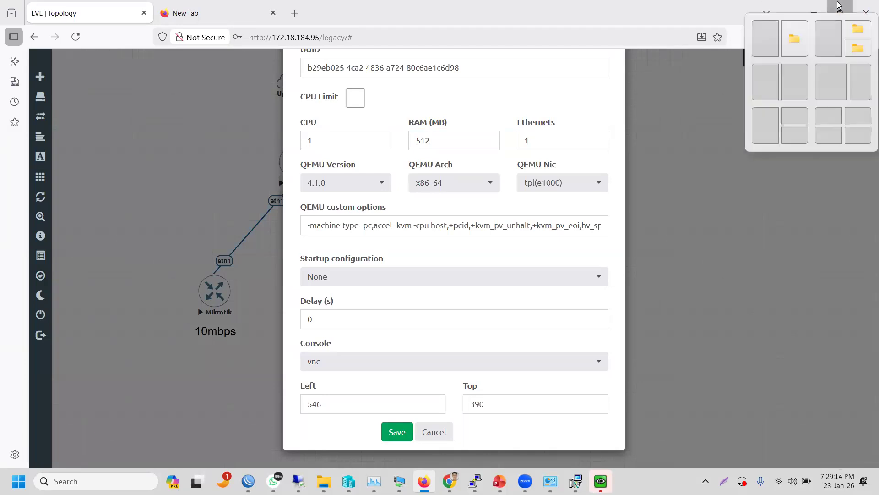
{"action": "double_click", "coordinate": [720, 23]}
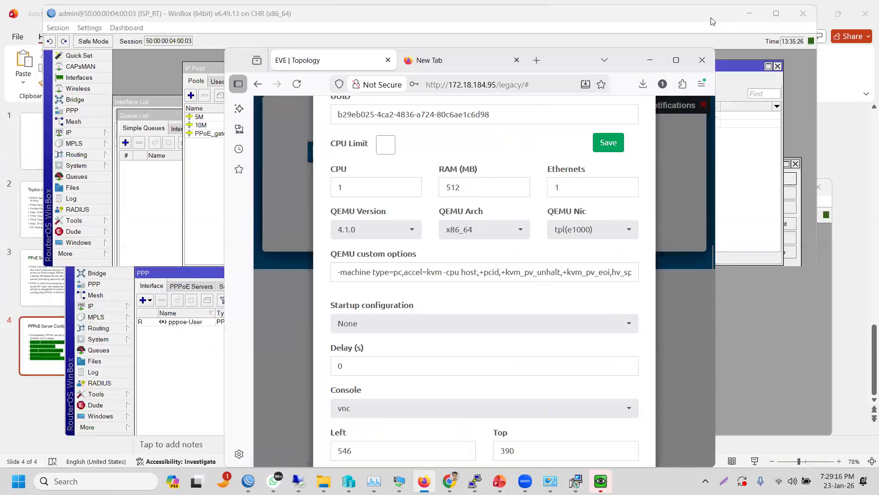
{"action": "left_click_drag", "start_coordinate": [712, 21], "coordinate": [662, 17]}
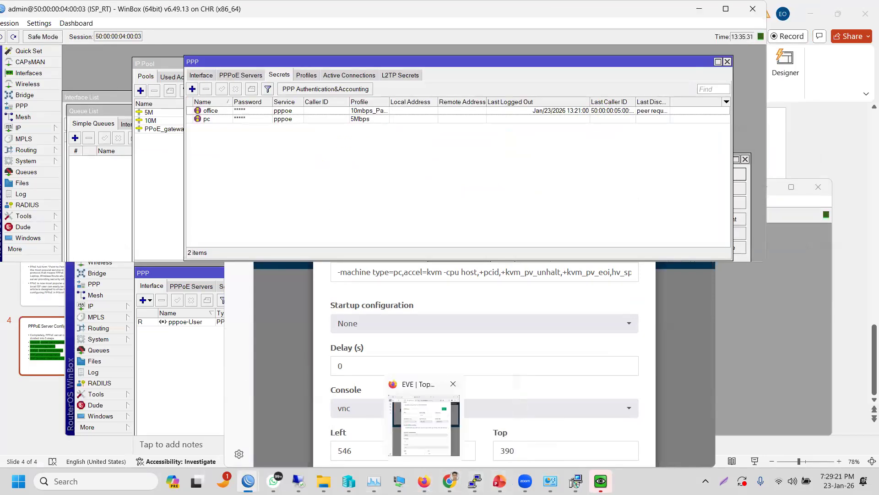
{"action": "left_click", "coordinate": [424, 481]}
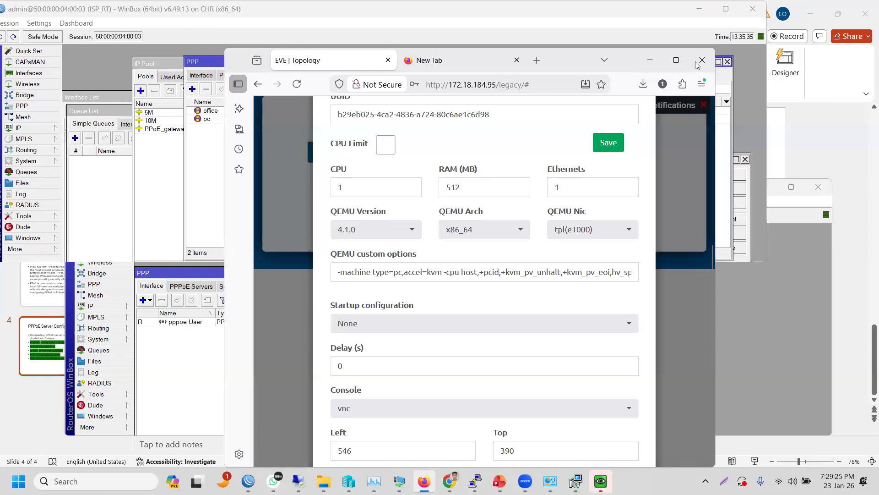
{"action": "left_click_drag", "start_coordinate": [697, 64], "coordinate": [682, 18]}
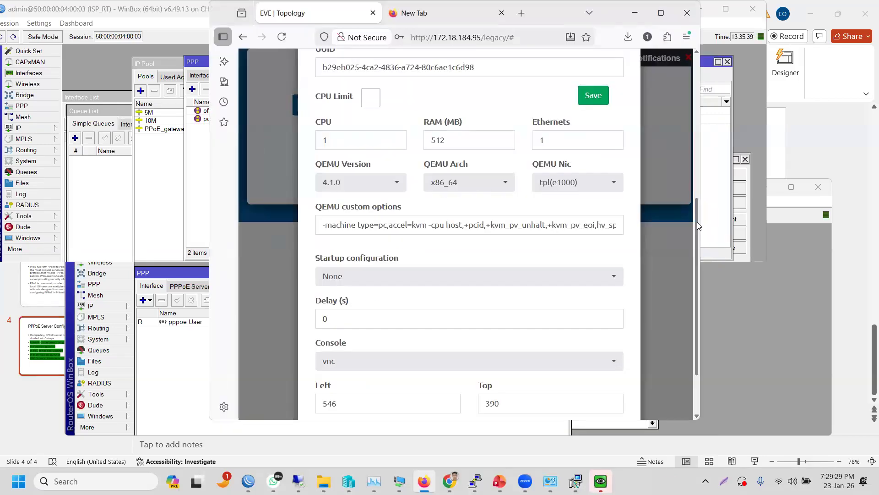
{"action": "scroll", "coordinate": [697, 222], "scroll_direction": "down", "scroll_amount": 3}
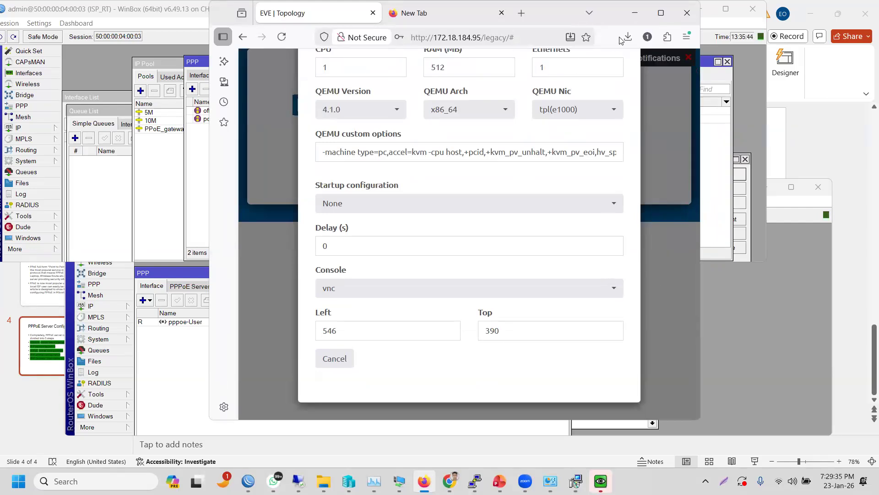
{"action": "left_click", "coordinate": [661, 13]}
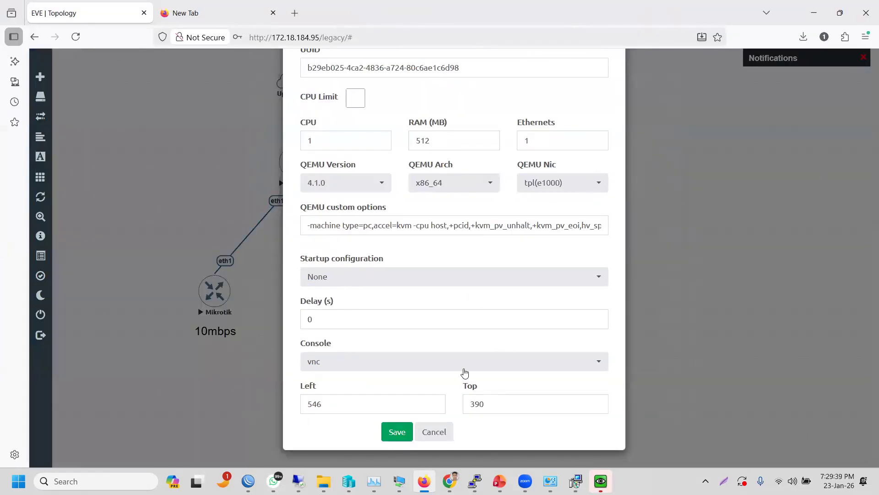
- Save the Win node's settings and finish UltraVNC setup with 'Show latest versions' unchecked
{"action": "left_click", "coordinate": [406, 434]}
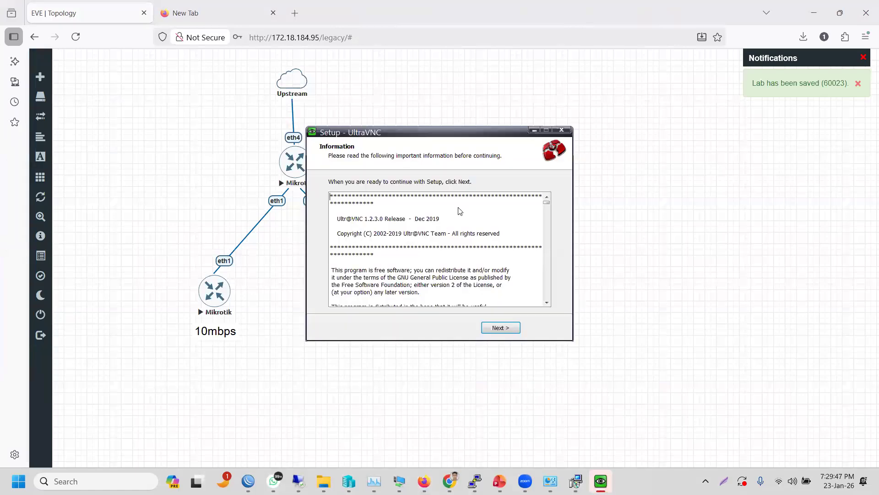
{"action": "left_click", "coordinate": [491, 328]}
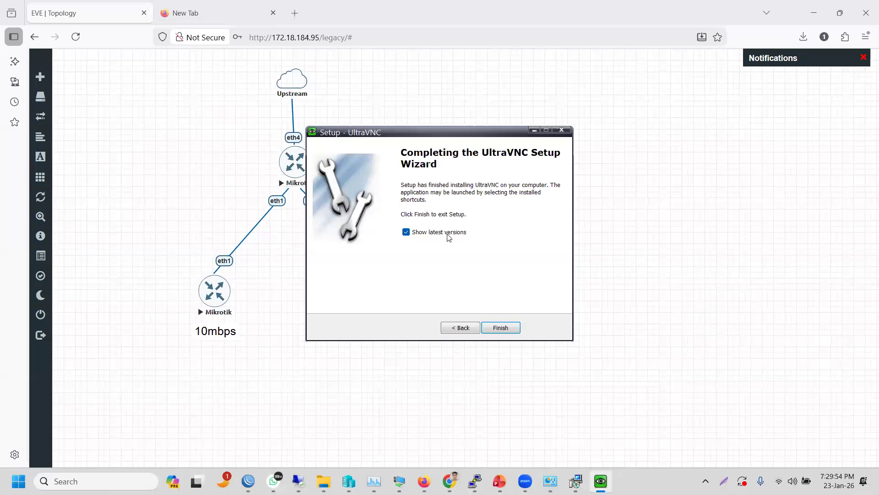
{"action": "left_click", "coordinate": [449, 236]}
{"action": "left_click", "coordinate": [501, 328]}
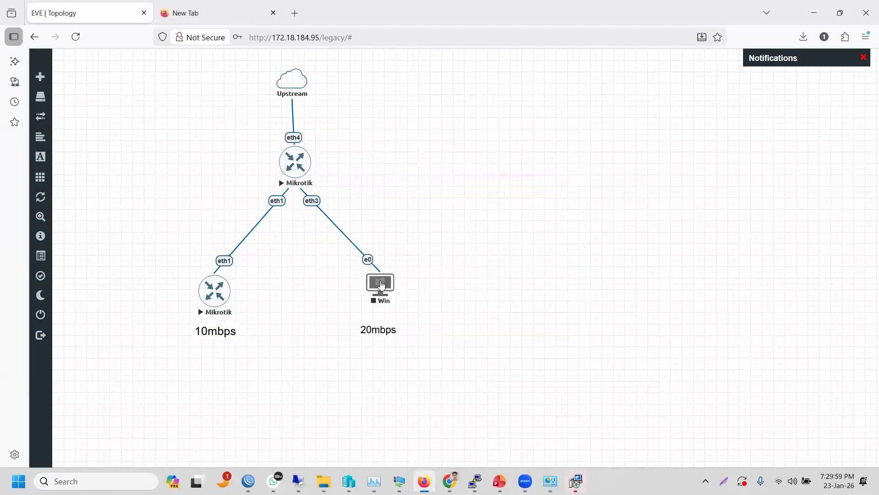
{"action": "right_click", "coordinate": [387, 284]}
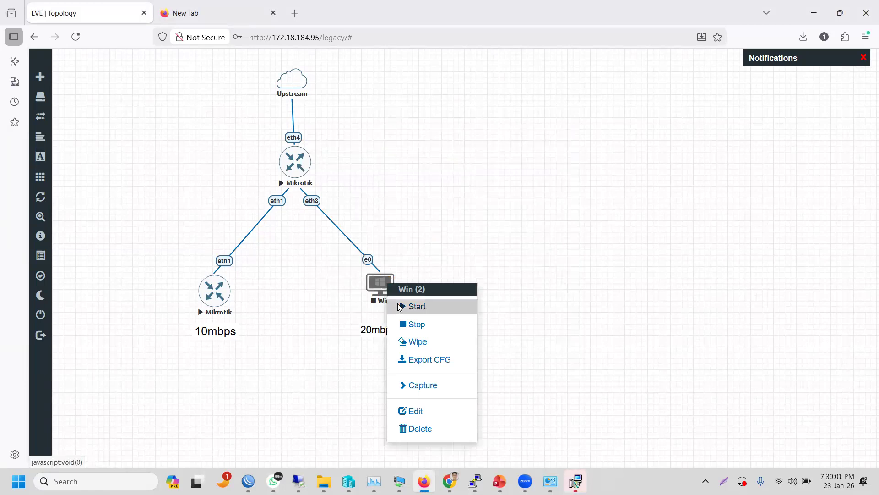
{"action": "left_click", "coordinate": [400, 307]}
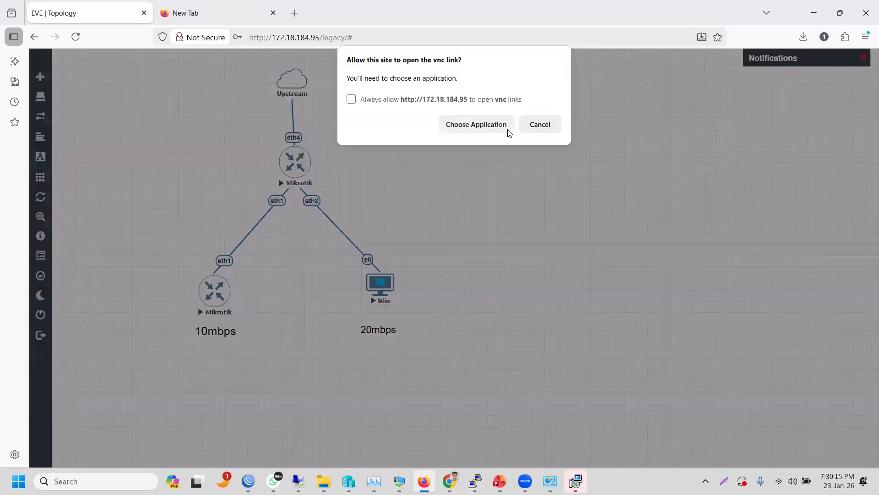
{"action": "left_click", "coordinate": [480, 128]}
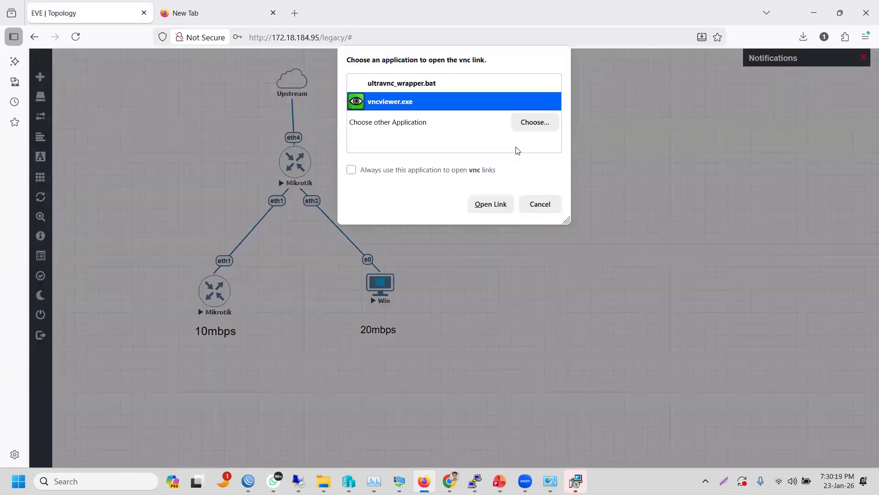
{"action": "left_click", "coordinate": [489, 214]}
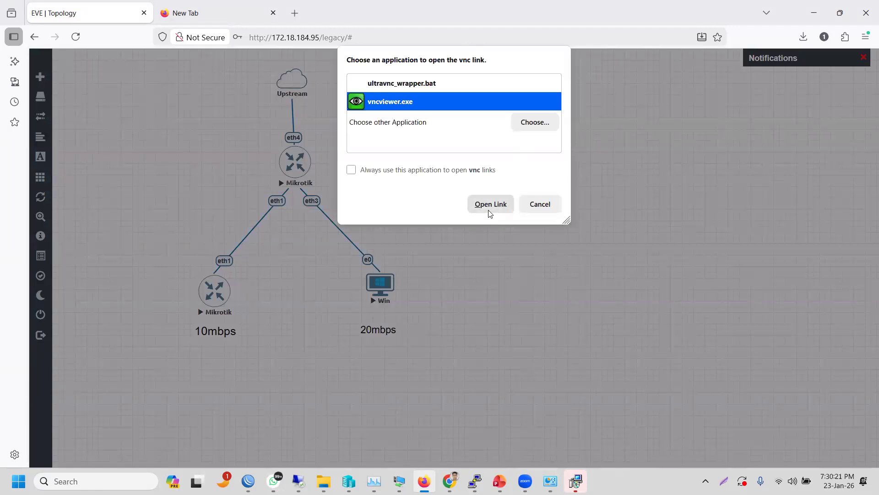
{"action": "left_click", "coordinate": [490, 204]}
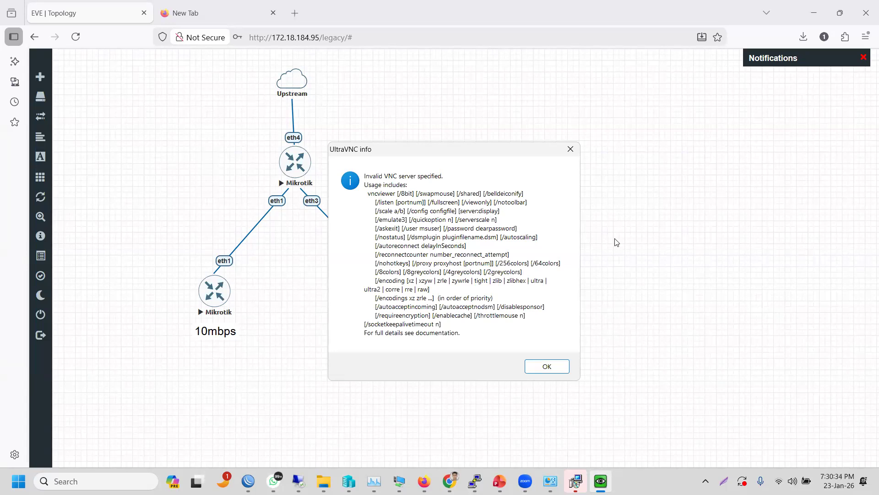
{"action": "left_click", "coordinate": [554, 368]}
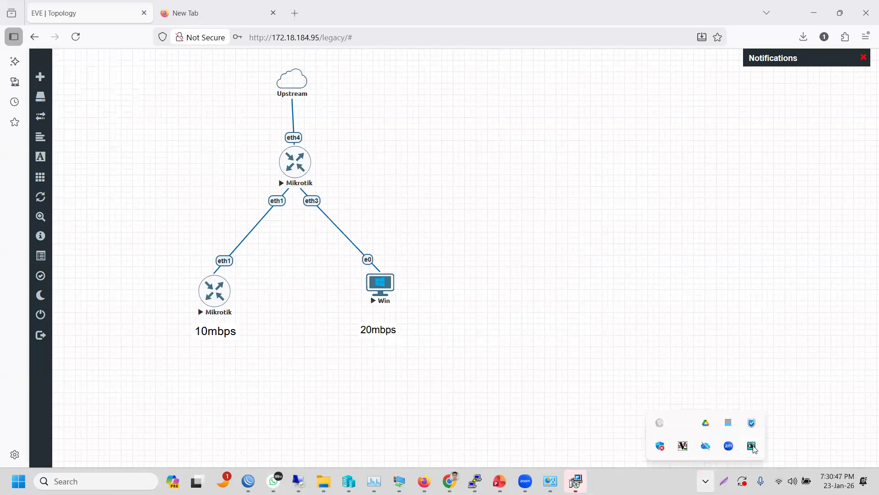
{"action": "right_click", "coordinate": [753, 447]}
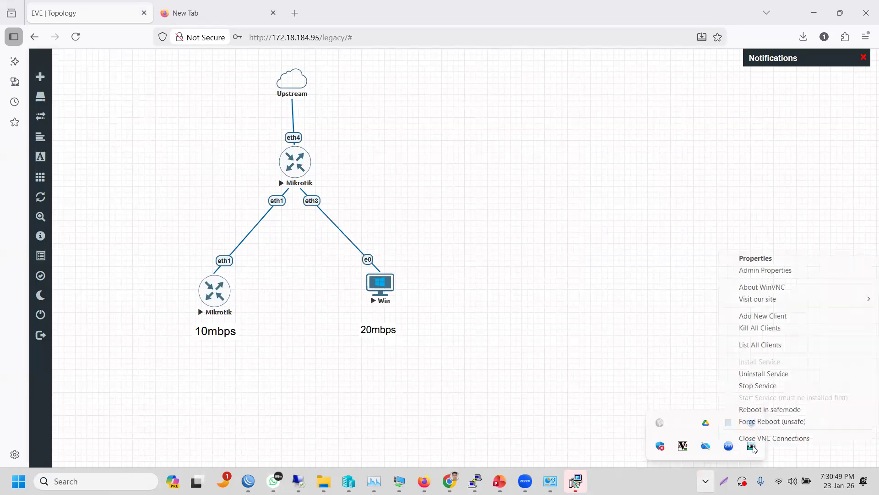
{"action": "left_click", "coordinate": [585, 389]}
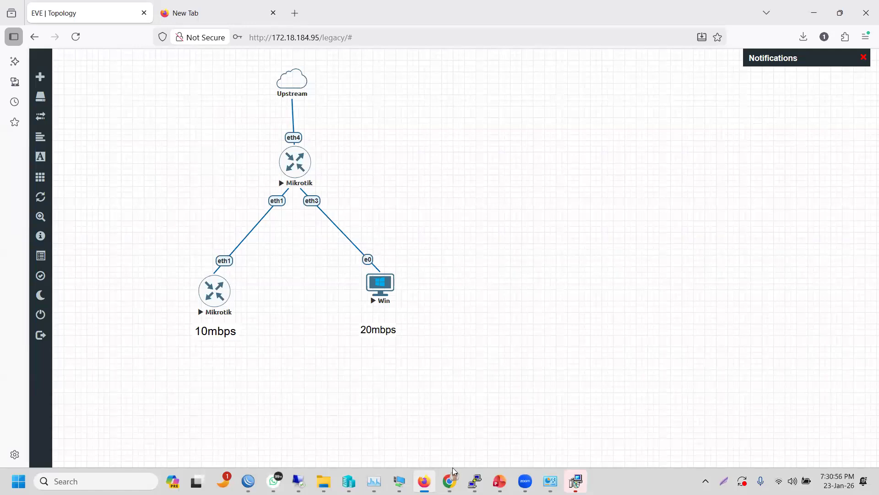
{"action": "mouse_move", "coordinate": [453, 467]}
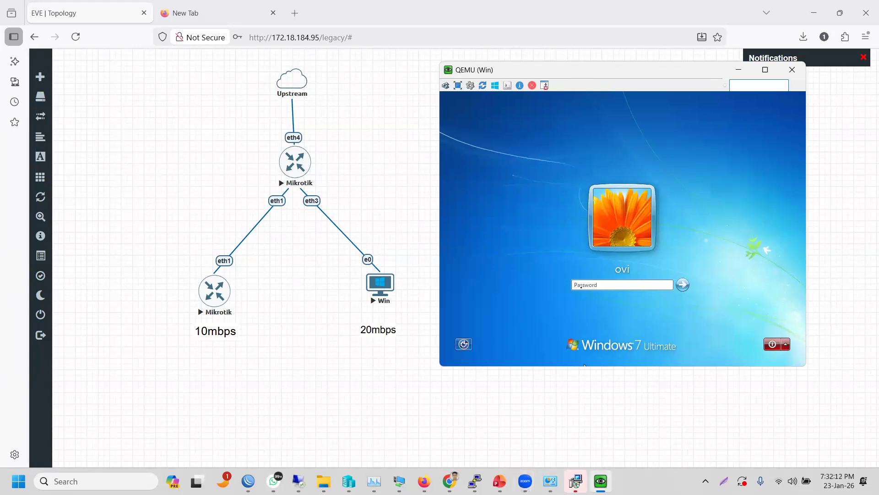
- Sign in to the Windows 7 guest with its password and open the Start menu
{"action": "type", "text": "***"}
{"action": "left_click", "coordinate": [683, 284]}
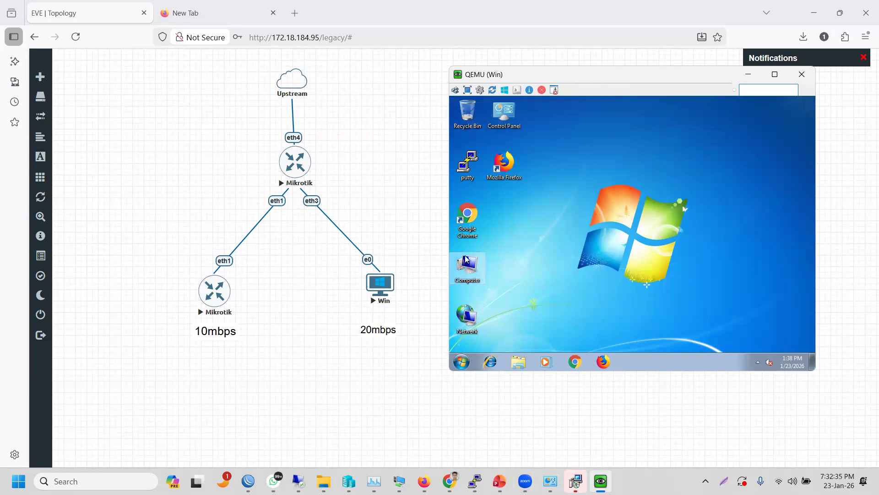
{"action": "left_click", "coordinate": [462, 363]}
- Search 'con' and go through Control Panel > Network and Internet to Network and Sharing Center
{"action": "left_click", "coordinate": [476, 339]}
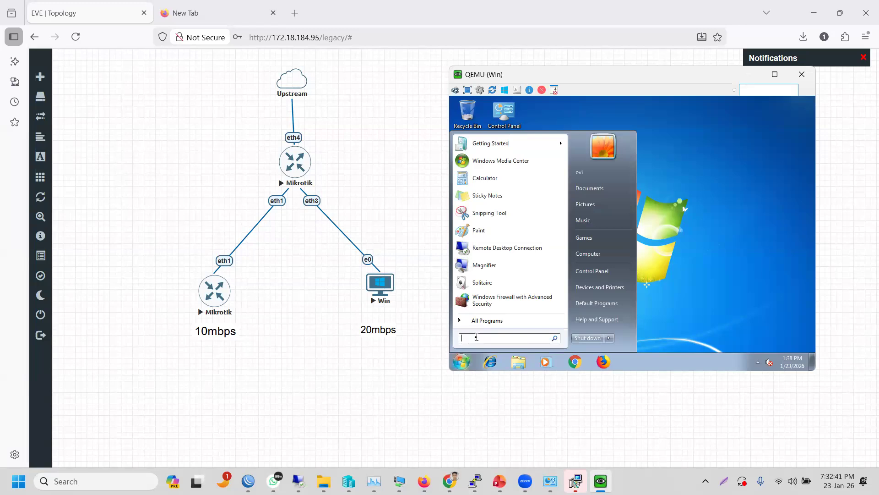
{"action": "type", "text": "con"}
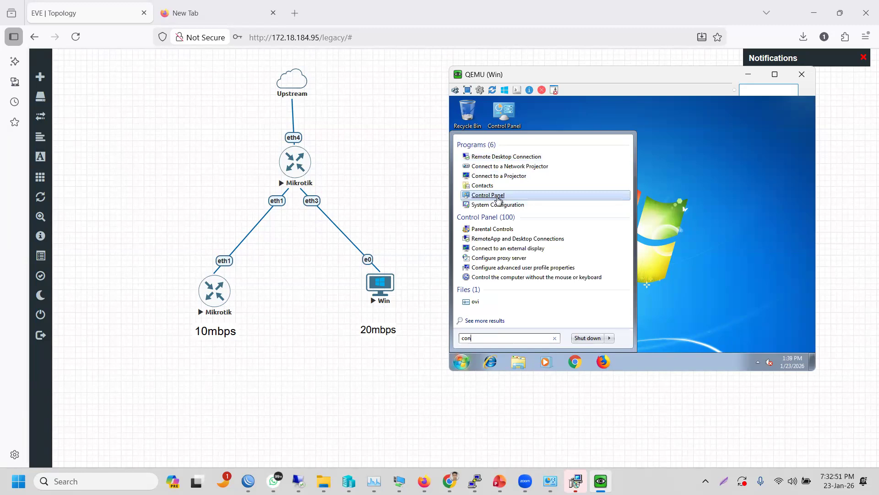
{"action": "left_click", "coordinate": [498, 199]}
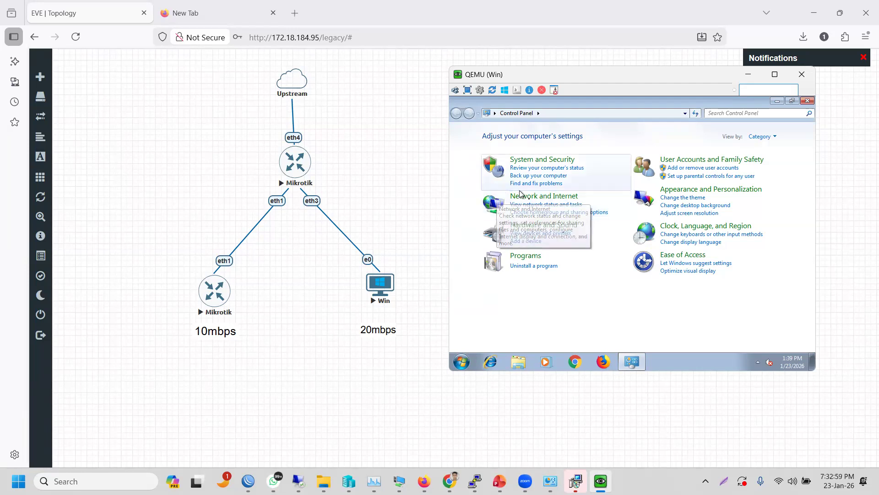
{"action": "left_click", "coordinate": [530, 202]}
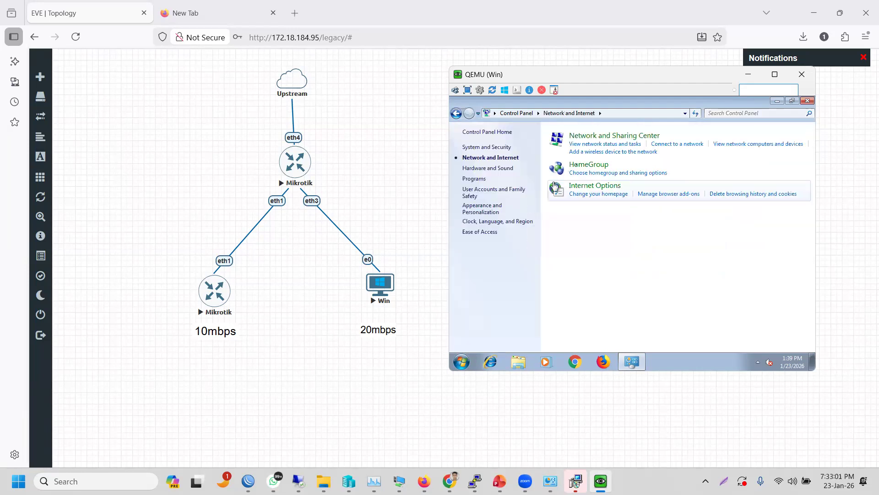
{"action": "left_click", "coordinate": [586, 137]}
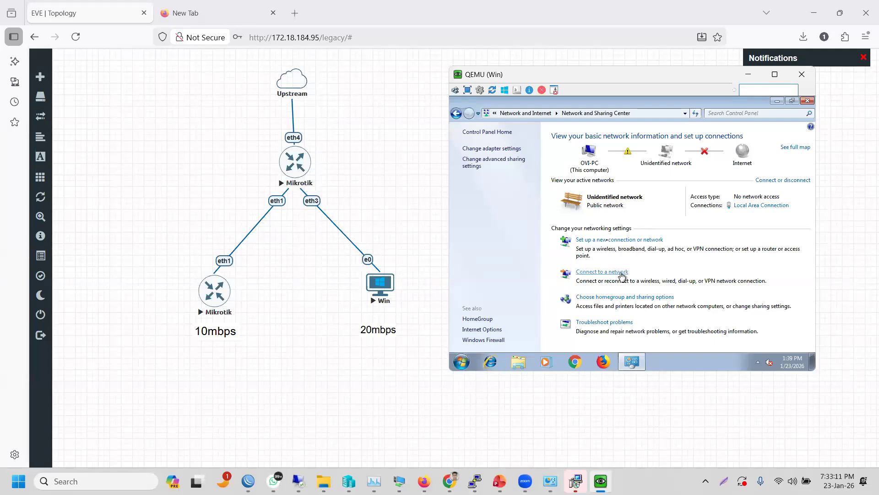
- Start a new Connect to the Internet setup using Broadband (PPPoE)
{"action": "left_click", "coordinate": [609, 242]}
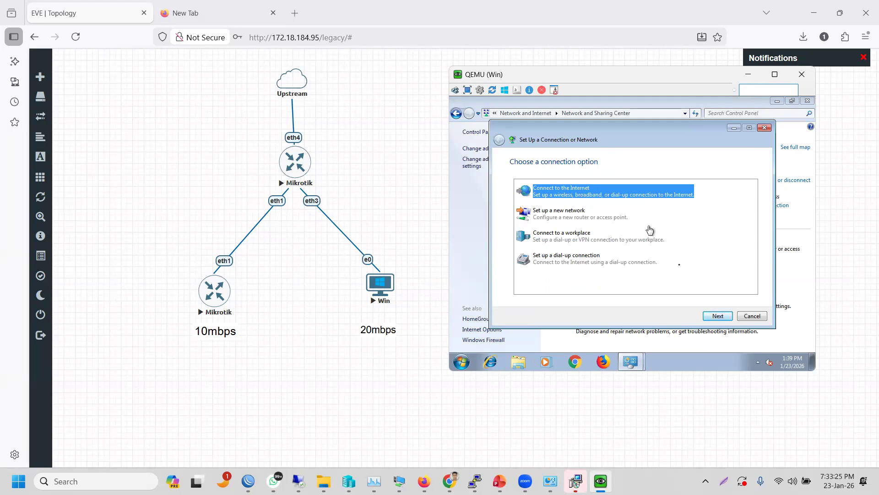
{"action": "left_click", "coordinate": [716, 315]}
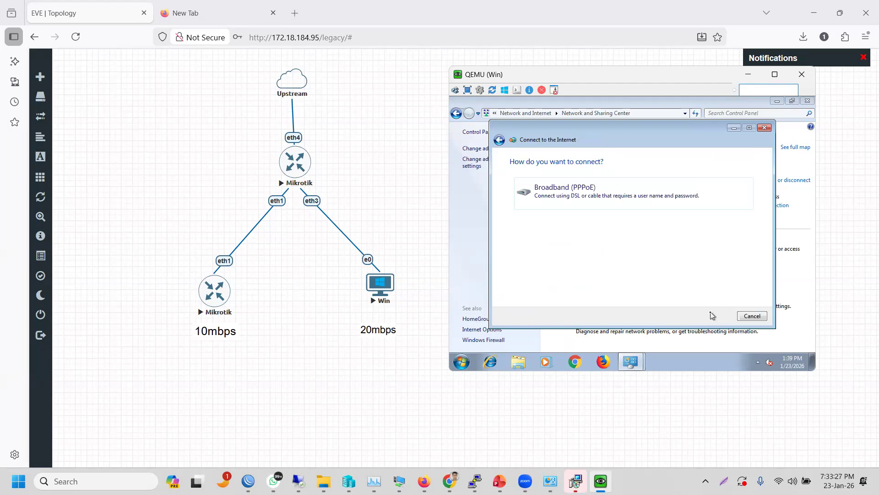
{"action": "left_click", "coordinate": [603, 186]}
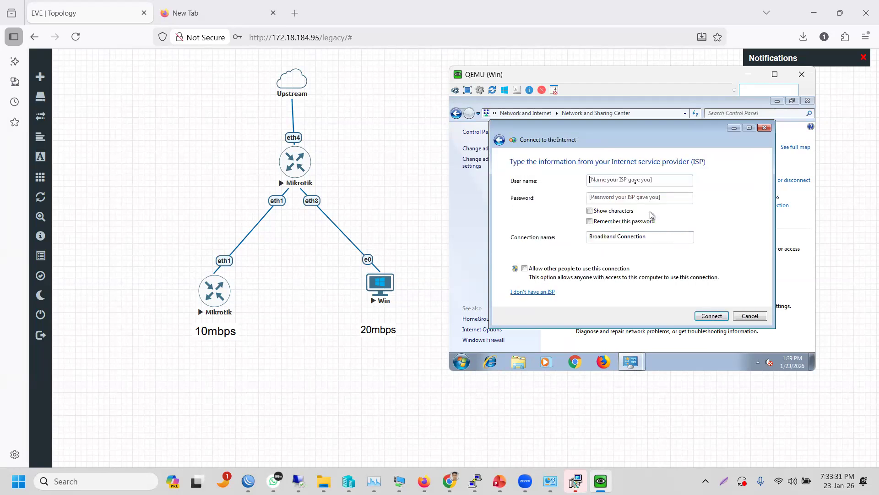
- Enter the pc user's PPP password, name the connection ISP, allow other users, and connect
{"action": "left_click", "coordinate": [628, 180]}
{"action": "left_click", "coordinate": [629, 194]}
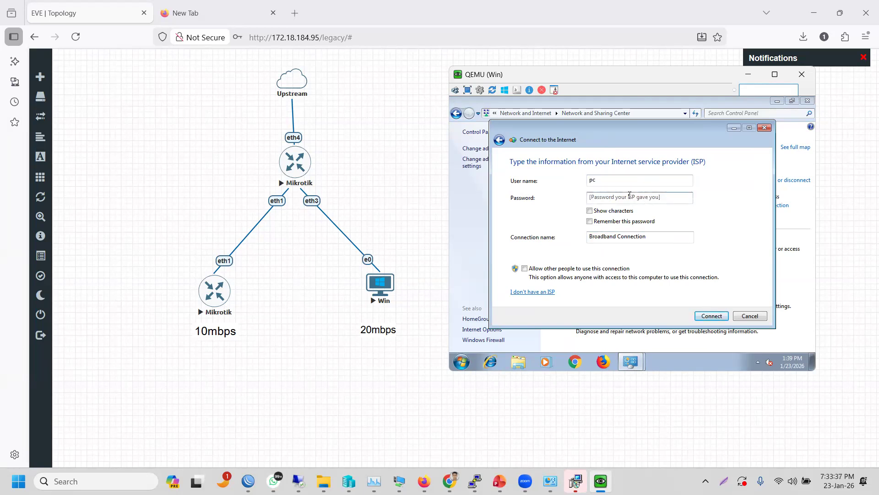
{"action": "type", "text": "1234"}
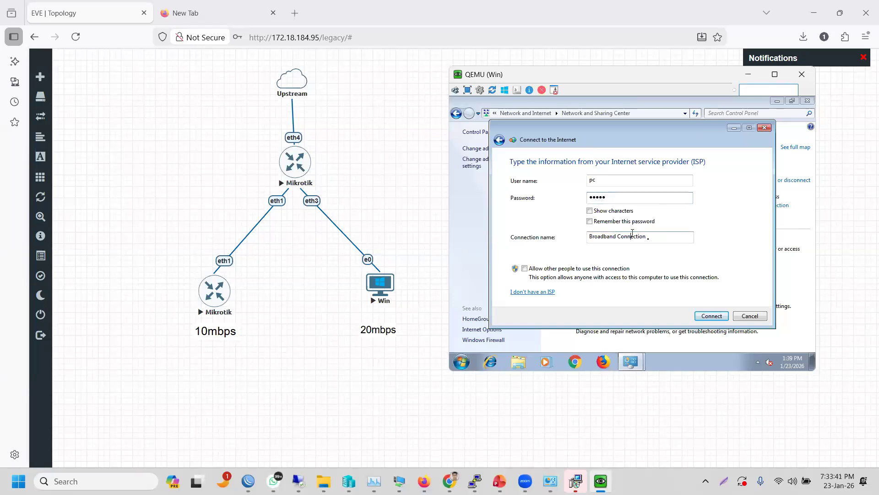
{"action": "left_click", "coordinate": [657, 240]}
{"action": "left_click_drag", "start_coordinate": [657, 241], "coordinate": [539, 261]}
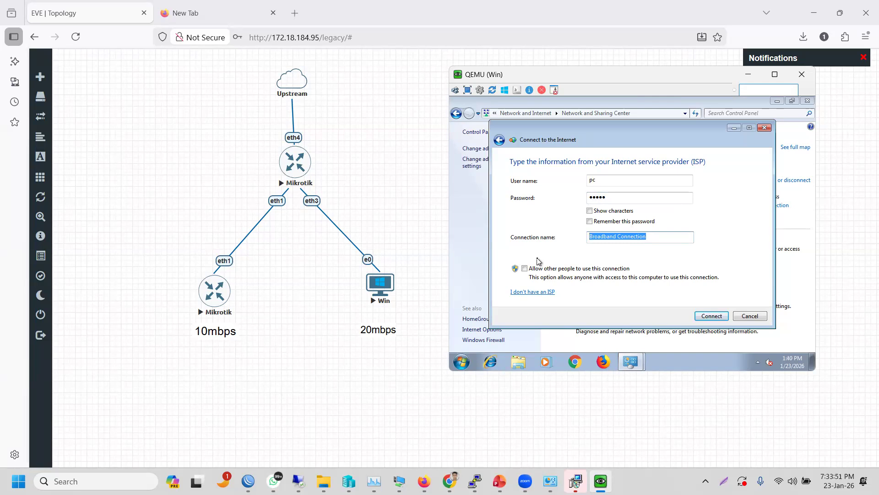
{"action": "type", "text": "ISP"}
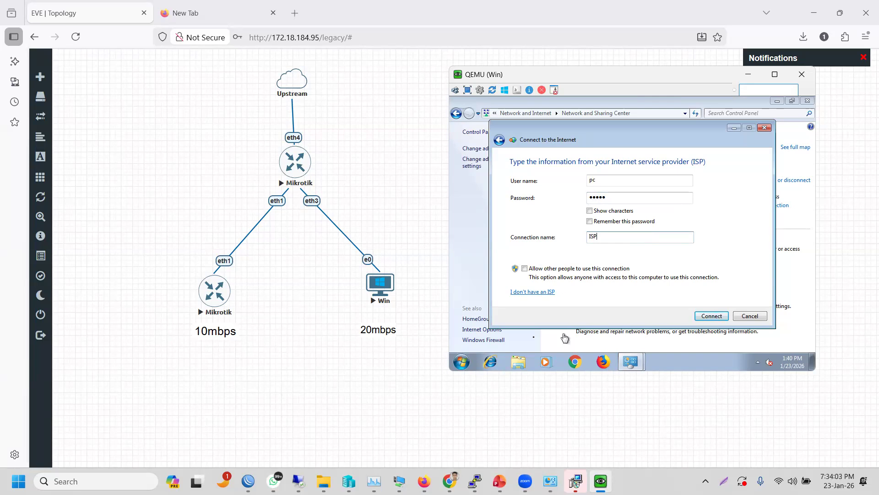
{"action": "left_click", "coordinate": [524, 269]}
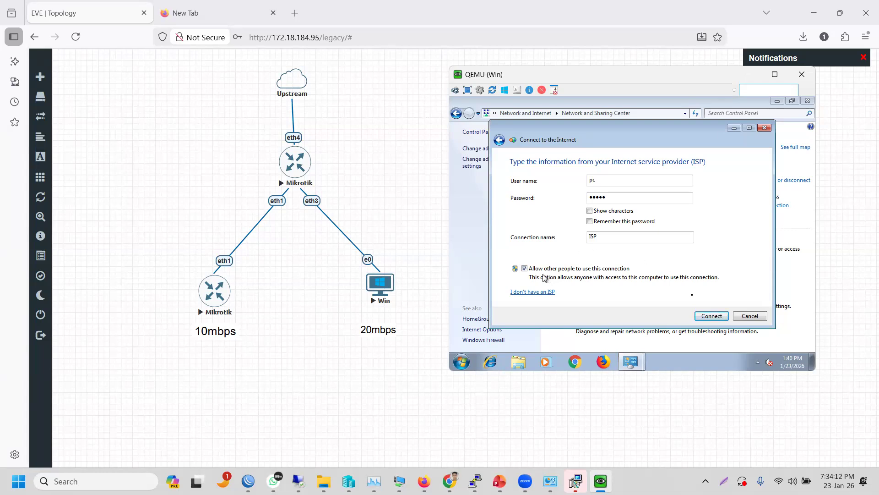
{"action": "left_click", "coordinate": [711, 316]}
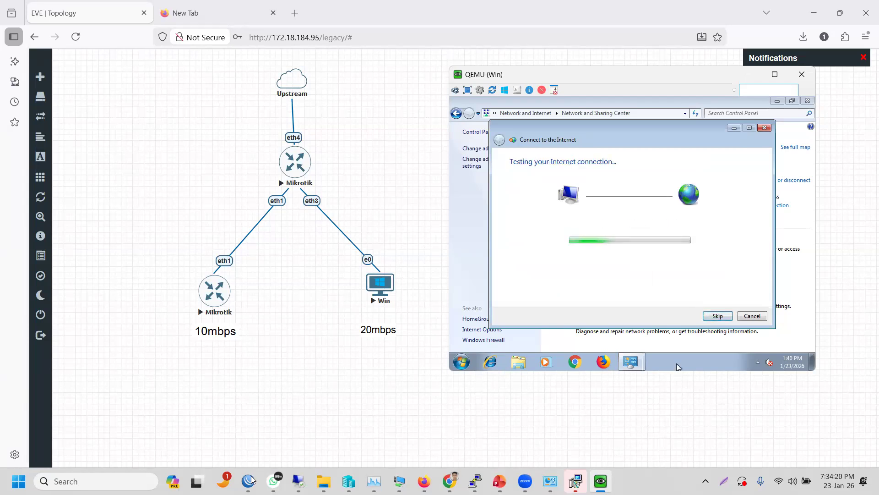
- Show ISP_RT's PPP Active Connections, listing pc at 10.10.7.254 alongside office
{"action": "mouse_move", "coordinate": [251, 479]}
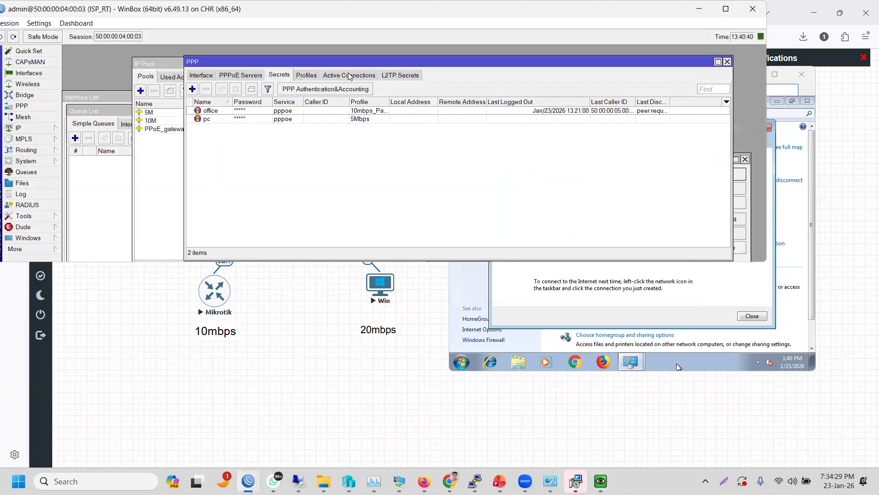
{"action": "left_click", "coordinate": [349, 77]}
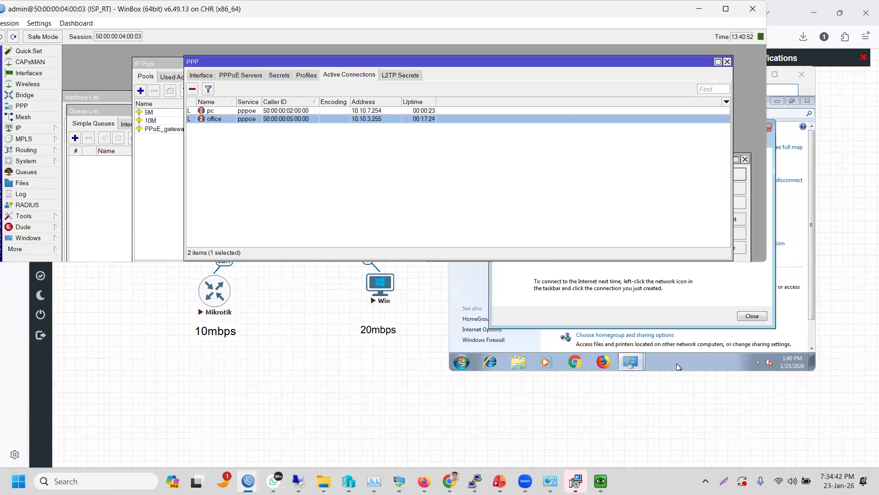
{"action": "left_click", "coordinate": [462, 363]}
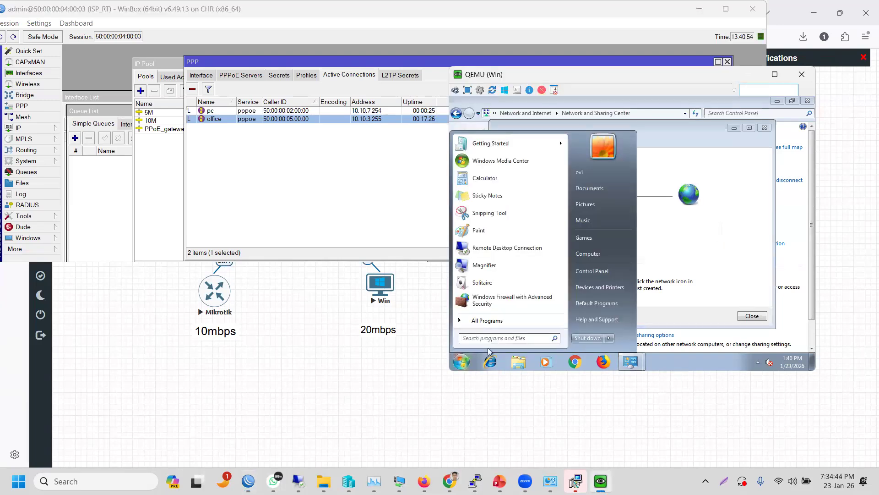
- Open cmd.exe from Start search and run 'ping google.com', getting 4 of 4 replies
{"action": "type", "text": "cmd"}
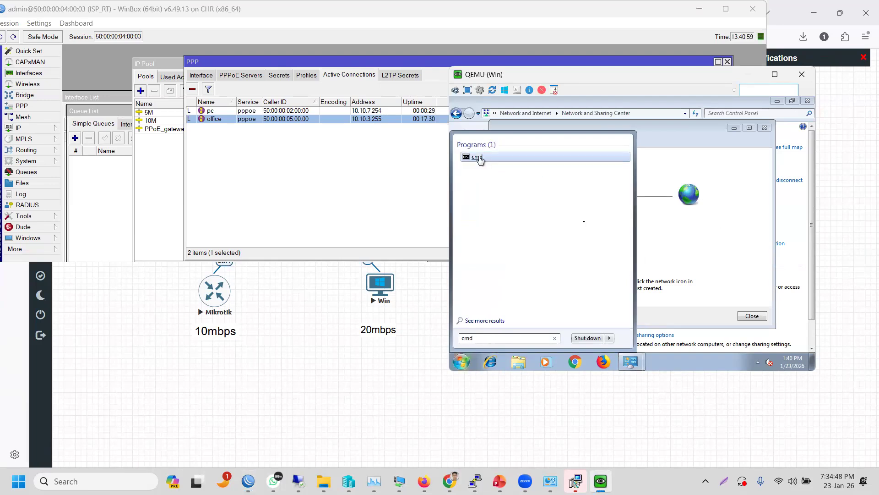
{"action": "left_click", "coordinate": [480, 159]}
{"action": "type", "text": "ping"}
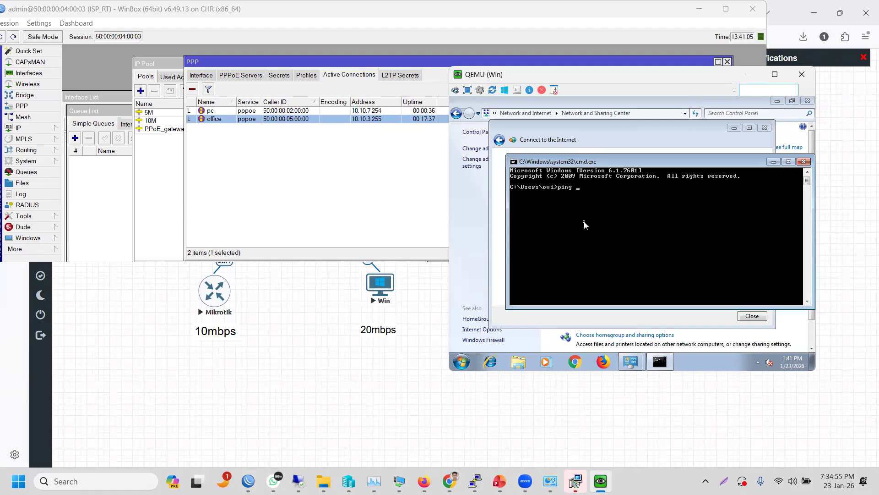
{"action": "type", "text": " google.com"}
{"action": "key", "text": "Return"}
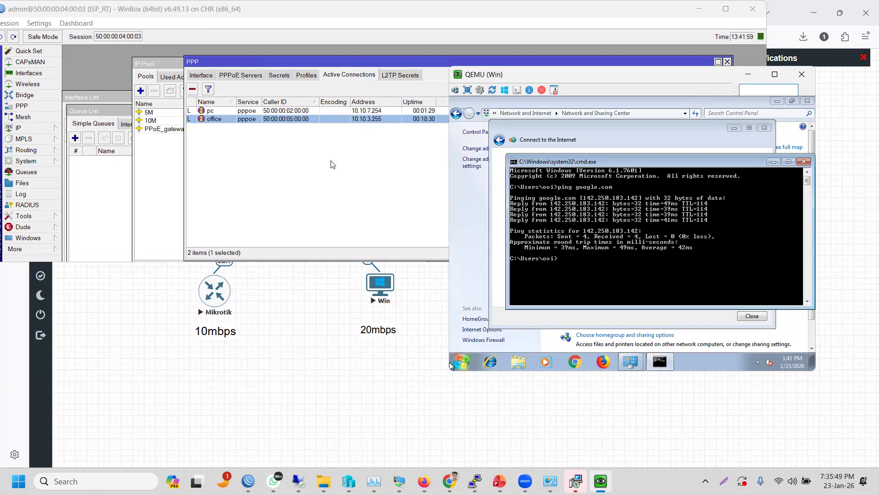
- Open the office PPP session's details and copy its Caller ID value
{"action": "left_click", "coordinate": [262, 161]}
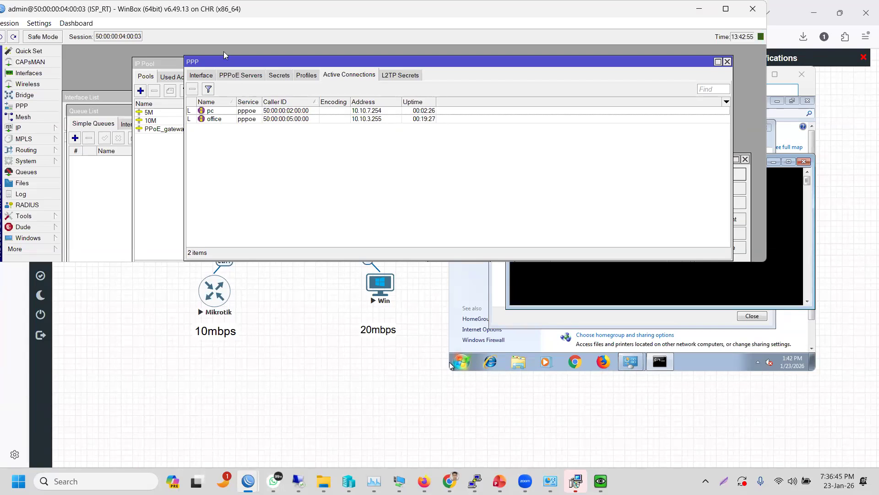
{"action": "double_click", "coordinate": [210, 120]}
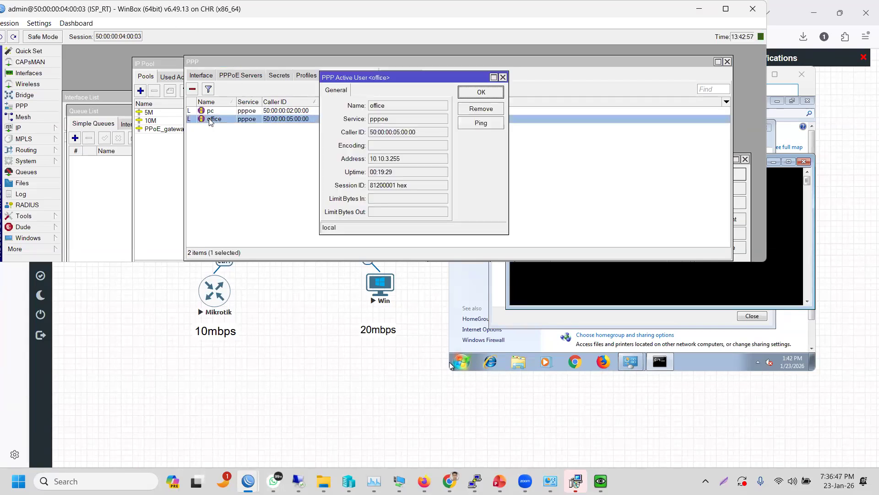
{"action": "left_click_drag", "start_coordinate": [426, 135], "coordinate": [370, 130]}
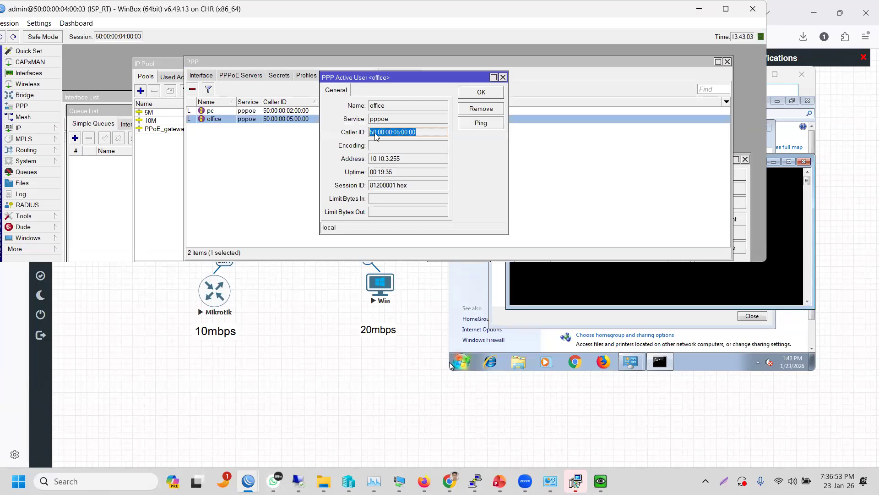
{"action": "right_click", "coordinate": [375, 136]}
{"action": "left_click", "coordinate": [219, 131]}
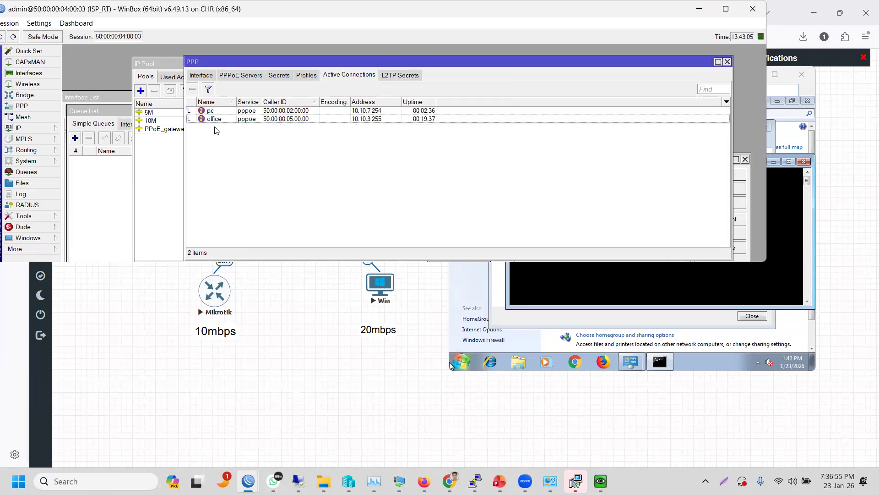
- Open the pc session's details and copy its caller ID 50:00:00:02:00:00
{"action": "double_click", "coordinate": [212, 111]}
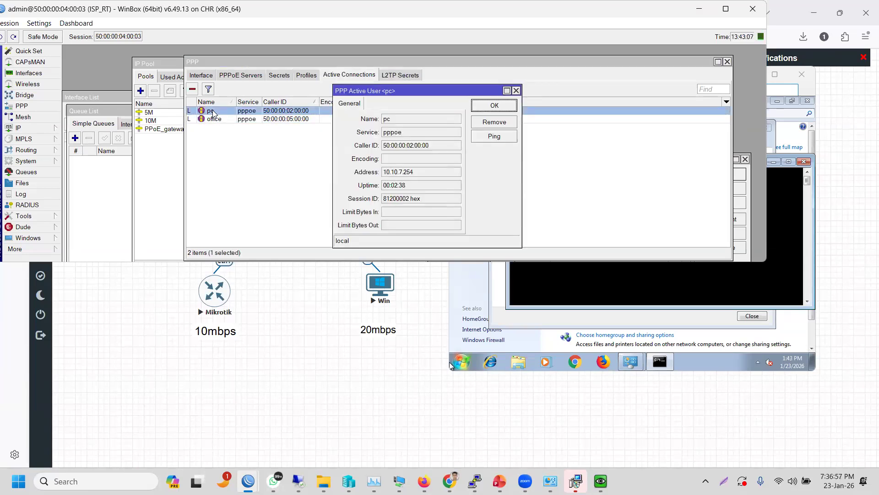
{"action": "left_click_drag", "start_coordinate": [437, 147], "coordinate": [384, 147]}
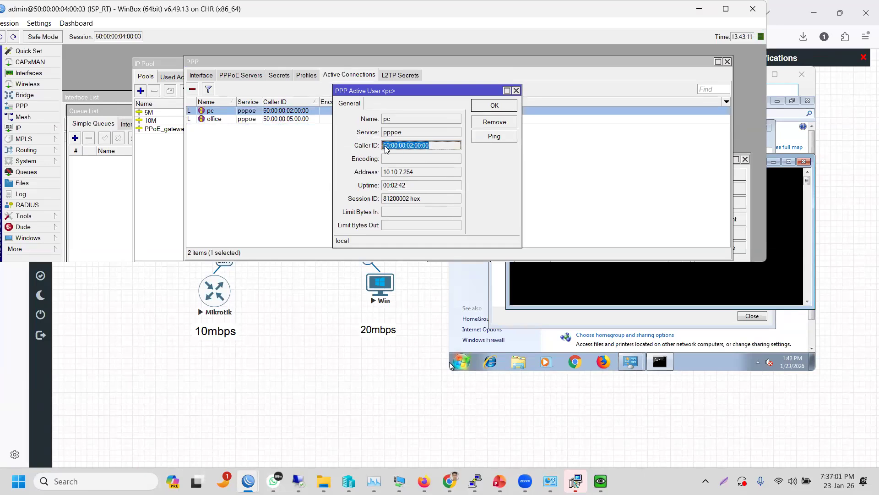
{"action": "right_click", "coordinate": [386, 147]}
{"action": "left_click", "coordinate": [399, 154]}
{"action": "left_click", "coordinate": [550, 283]}
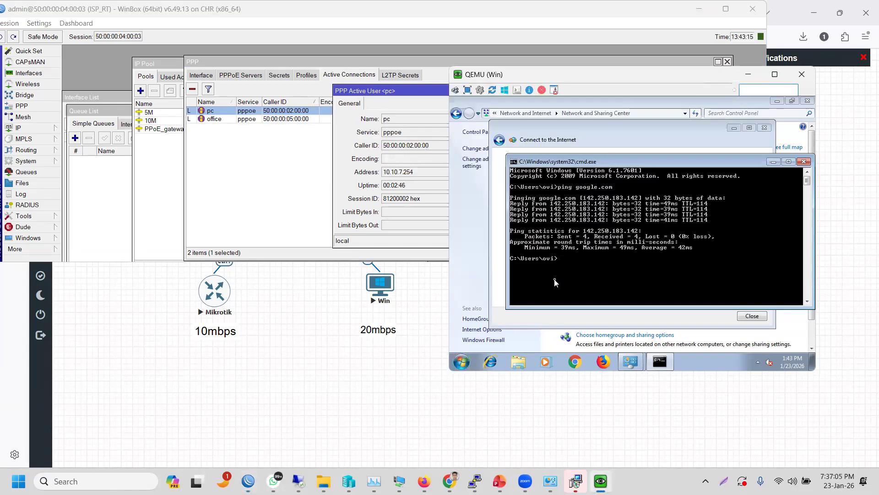
{"action": "type", "text": "get mac"}
{"action": "key", "text": "Return"}
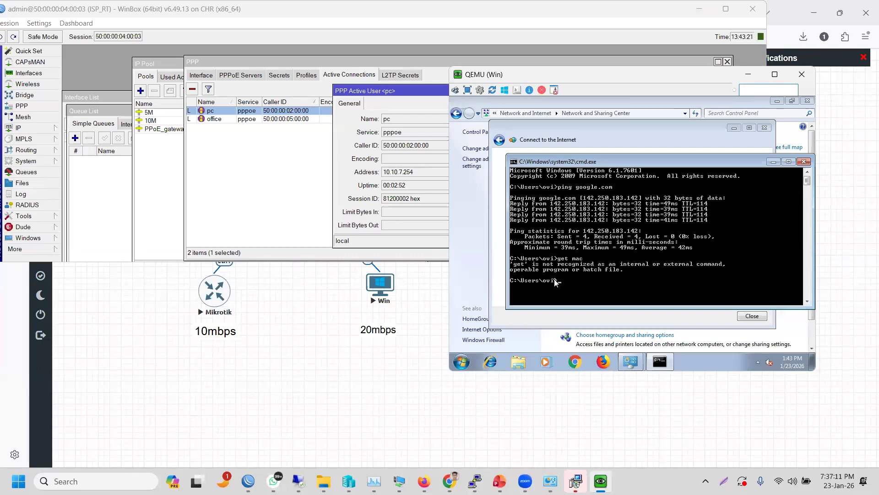
{"action": "type", "text": "getmac"}
{"action": "key", "text": "Return"}
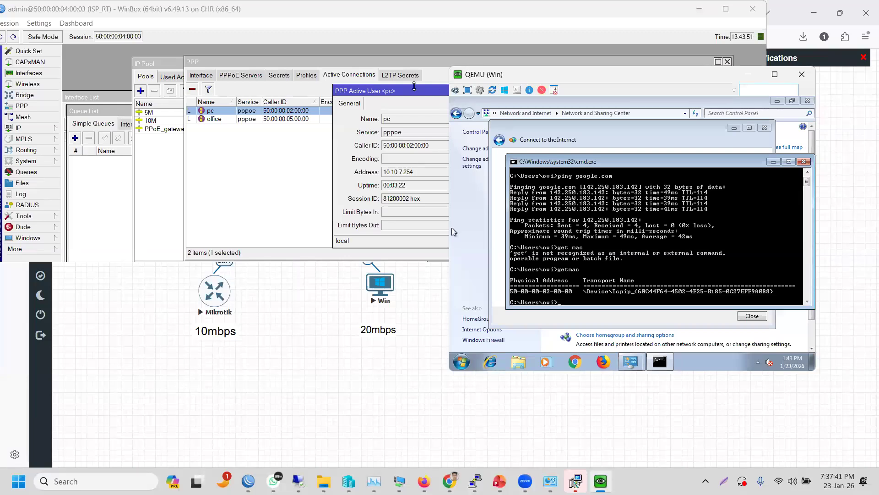
{"action": "left_click", "coordinate": [279, 76]}
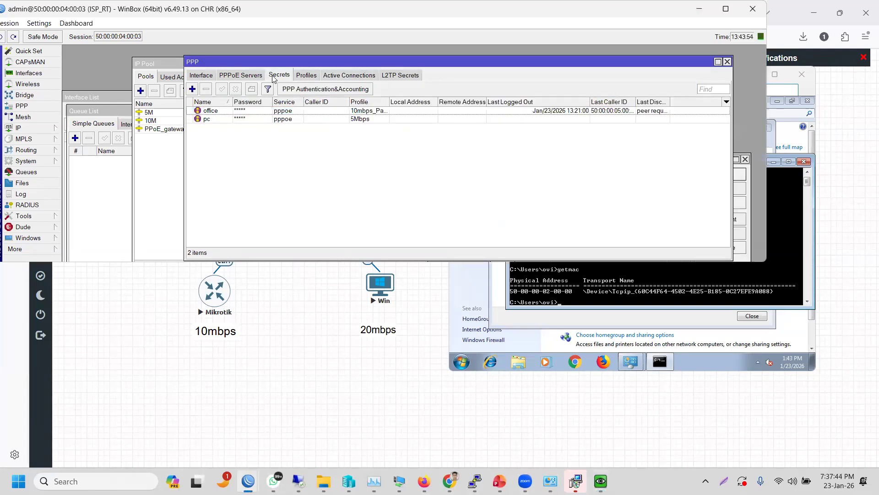
- Paste caller ID 50:00:00:02:00:00 into the pc secret's Caller ID field
{"action": "double_click", "coordinate": [217, 119]}
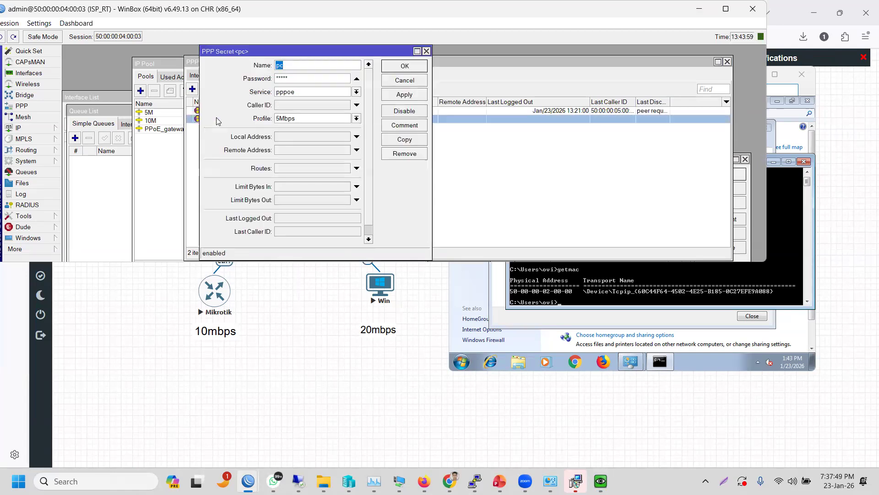
{"action": "left_click", "coordinate": [287, 106]}
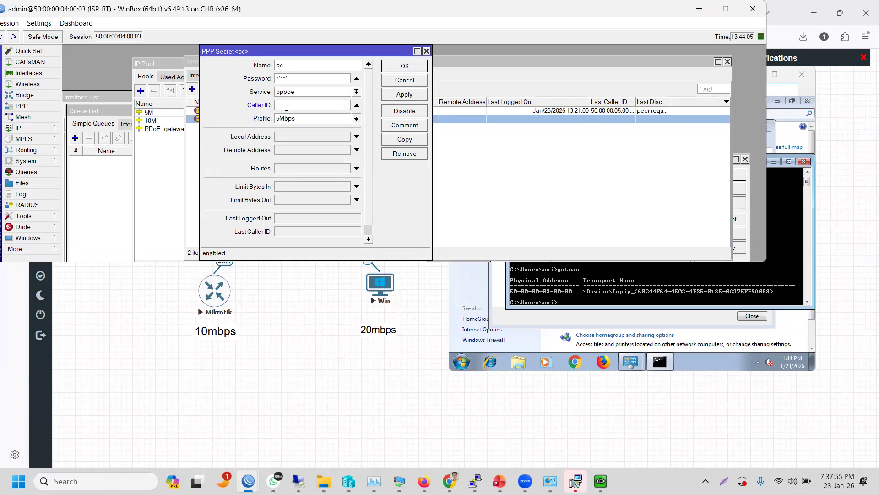
{"action": "type", "text": "50:00:00:02:00:00"}
- Look over the office secret, then open the office session's details with caller ID 50:00:00:05:00:00
{"action": "left_click_drag", "start_coordinate": [291, 53], "coordinate": [486, 55]}
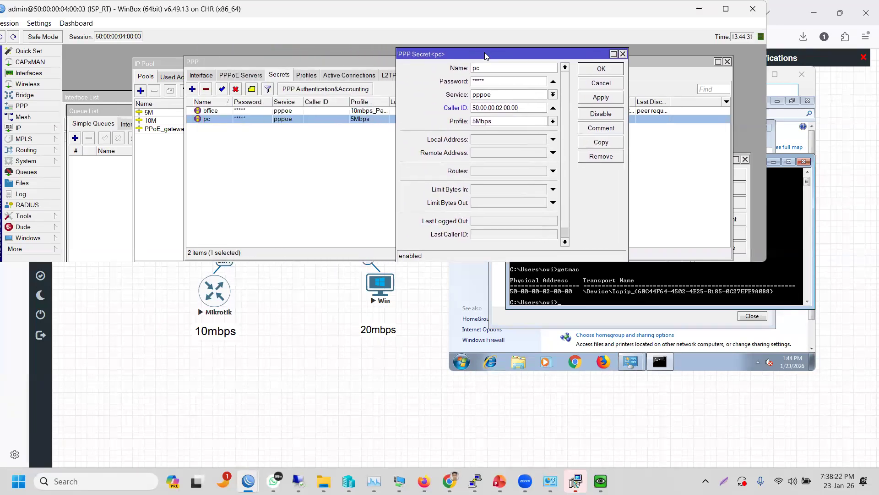
{"action": "double_click", "coordinate": [223, 114]}
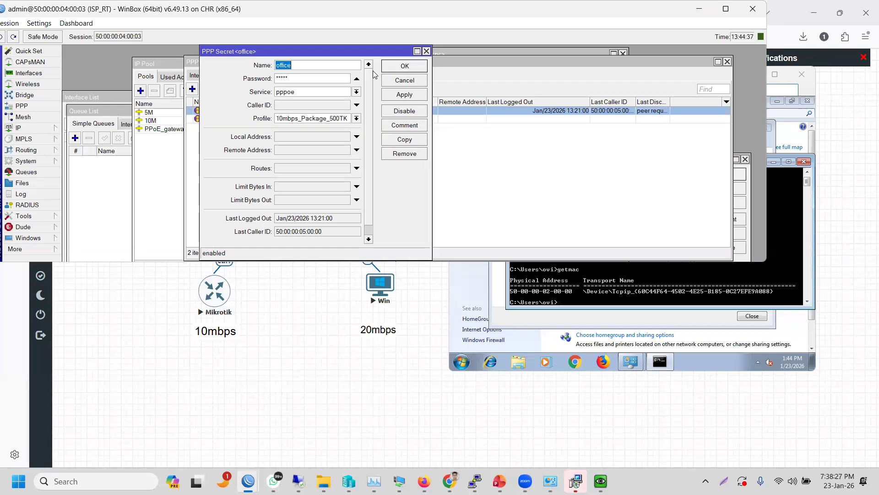
{"action": "left_click", "coordinate": [427, 51]}
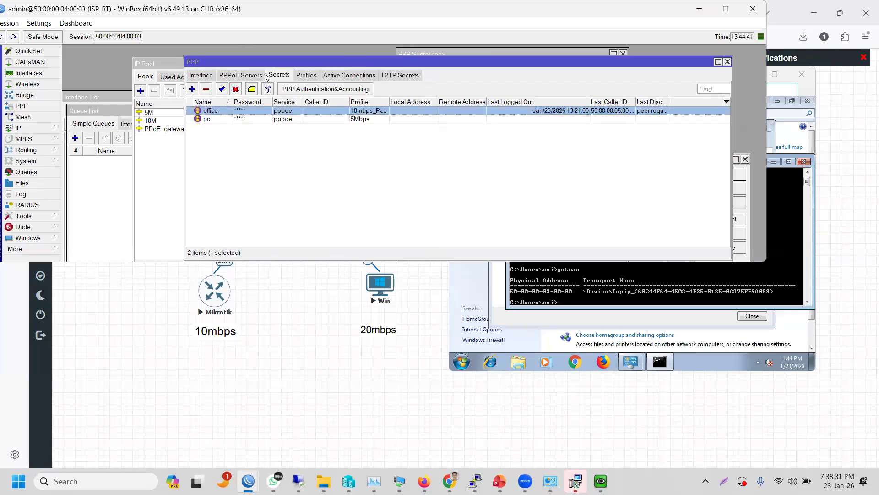
{"action": "double_click", "coordinate": [277, 112]}
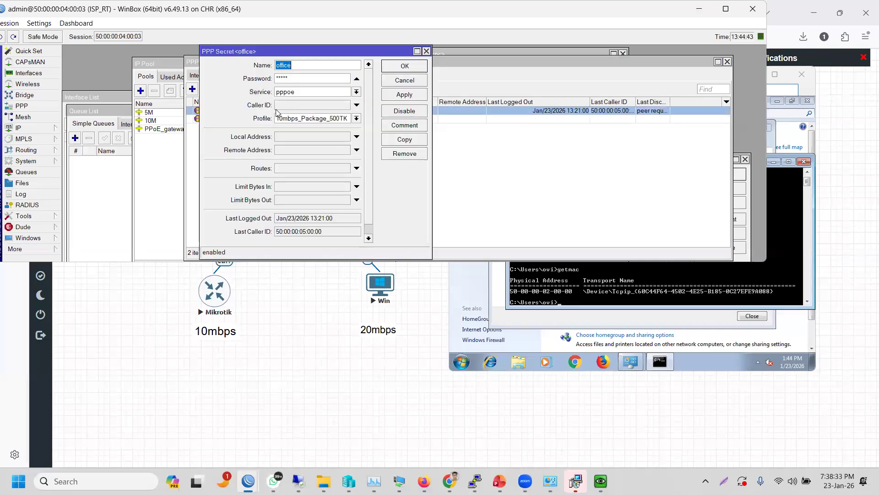
{"action": "left_click", "coordinate": [426, 52]}
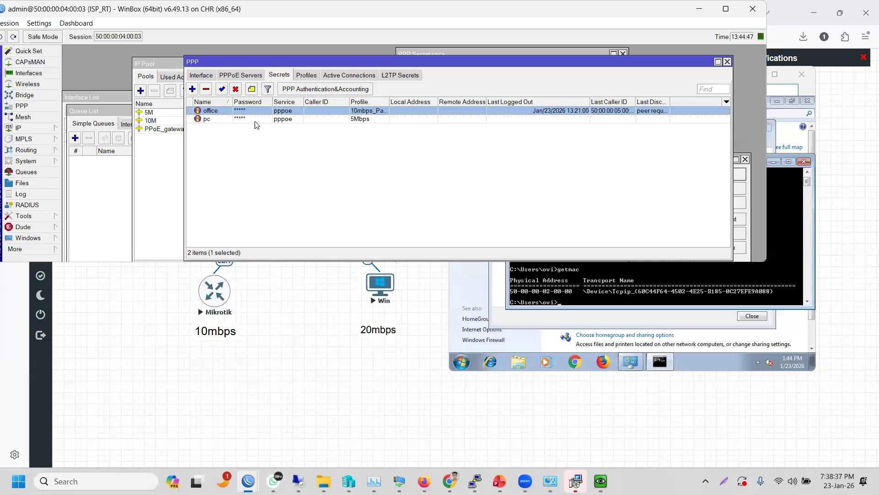
{"action": "left_click", "coordinate": [339, 73]}
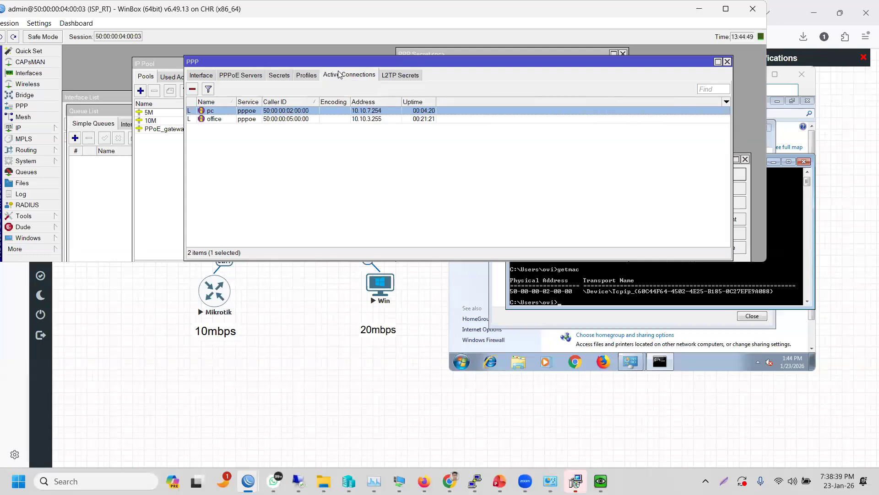
{"action": "double_click", "coordinate": [280, 119]}
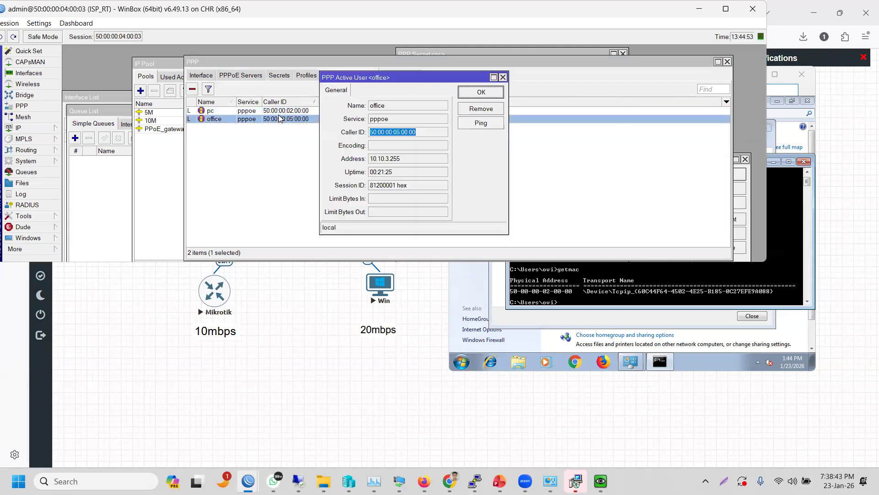
{"action": "right_click", "coordinate": [378, 131]}
- Copy office's caller ID 50:00:00:05:00:00 and glance at the pc session details
{"action": "left_click", "coordinate": [397, 140]}
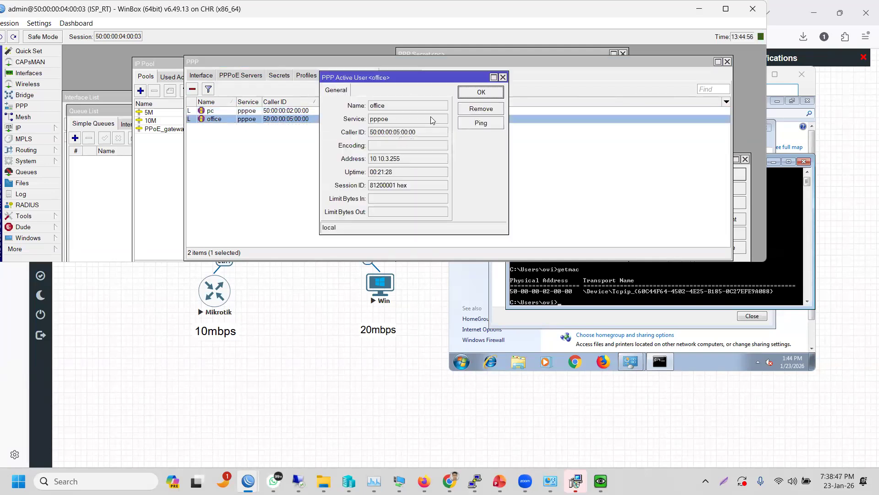
{"action": "left_click", "coordinate": [503, 77]}
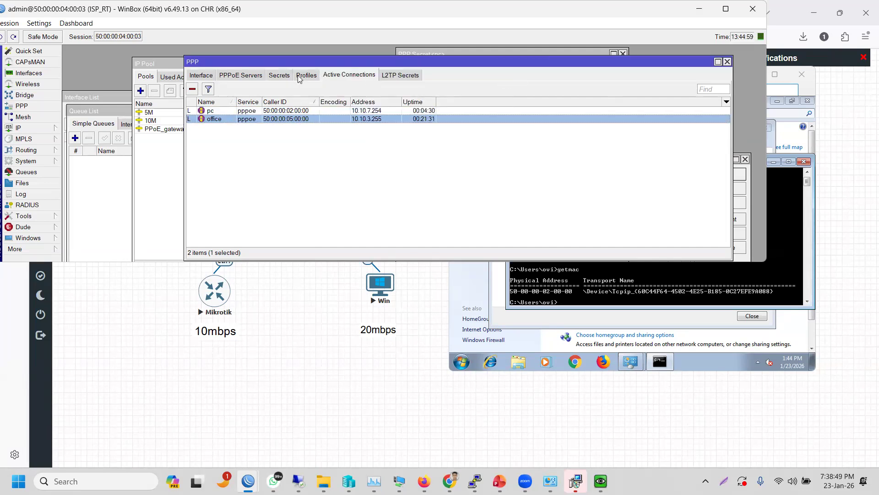
{"action": "key", "text": "super"}
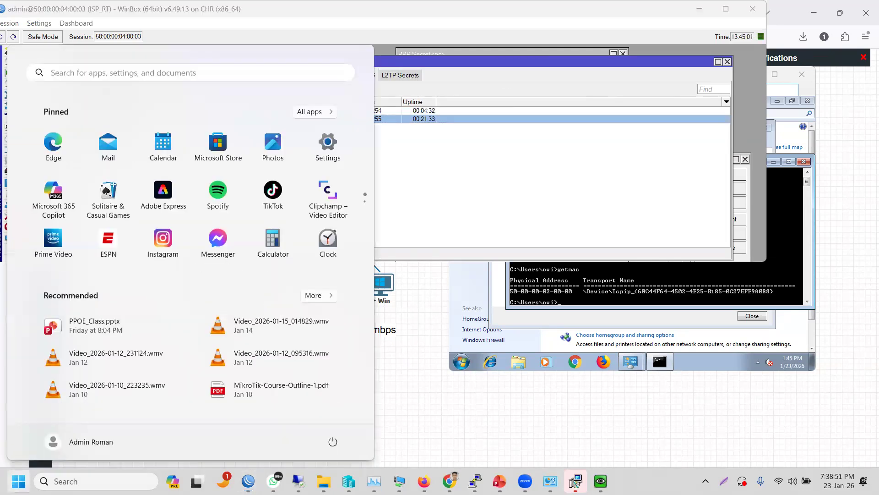
{"action": "left_click", "coordinate": [511, 132]}
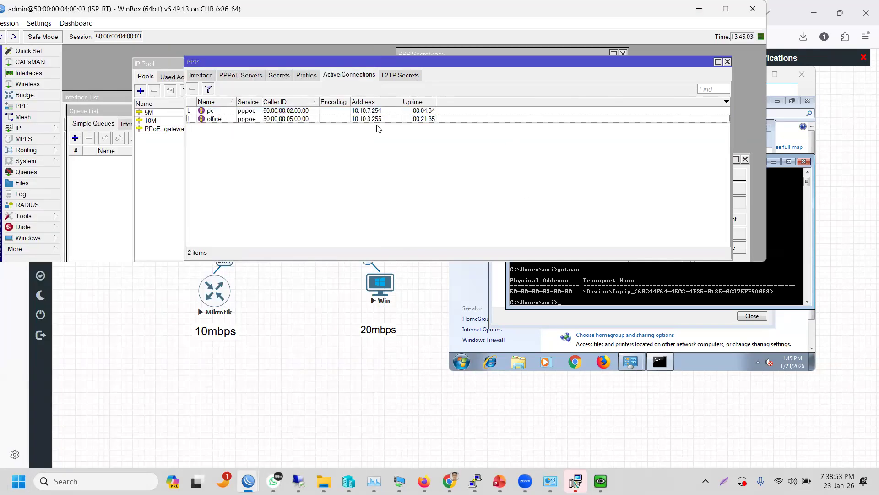
{"action": "double_click", "coordinate": [241, 112]}
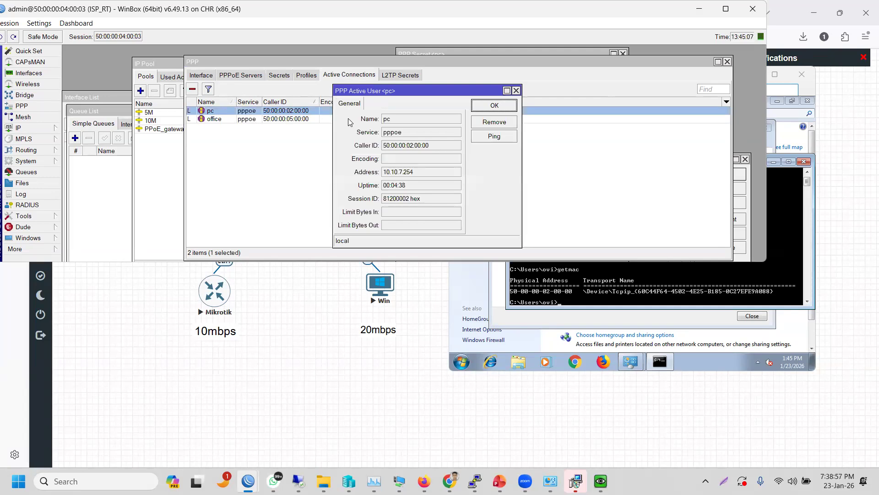
{"action": "left_click", "coordinate": [516, 91]}
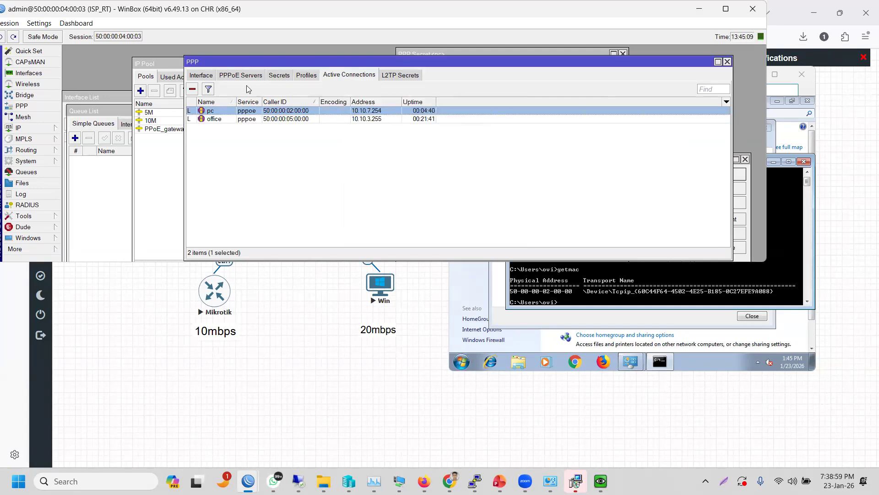
- Set the pc secret's Caller ID to 50:00:00:05:00:00, apply and save it
{"action": "left_click", "coordinate": [277, 76]}
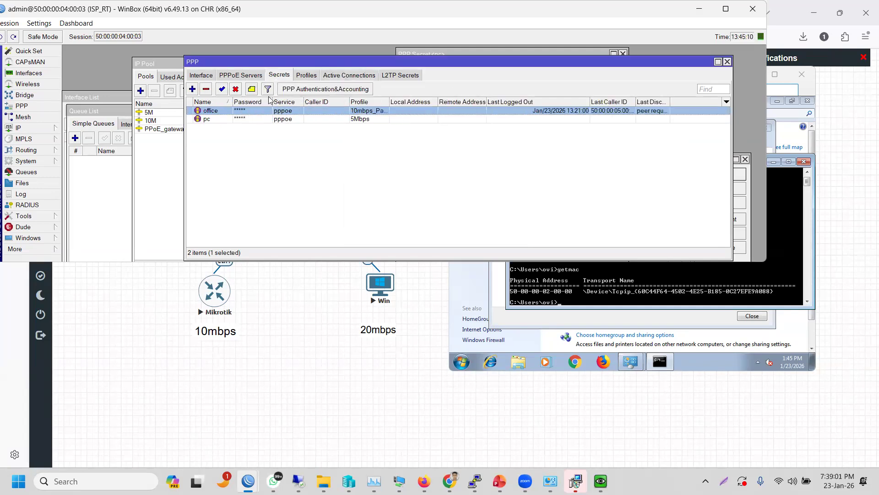
{"action": "double_click", "coordinate": [238, 119]}
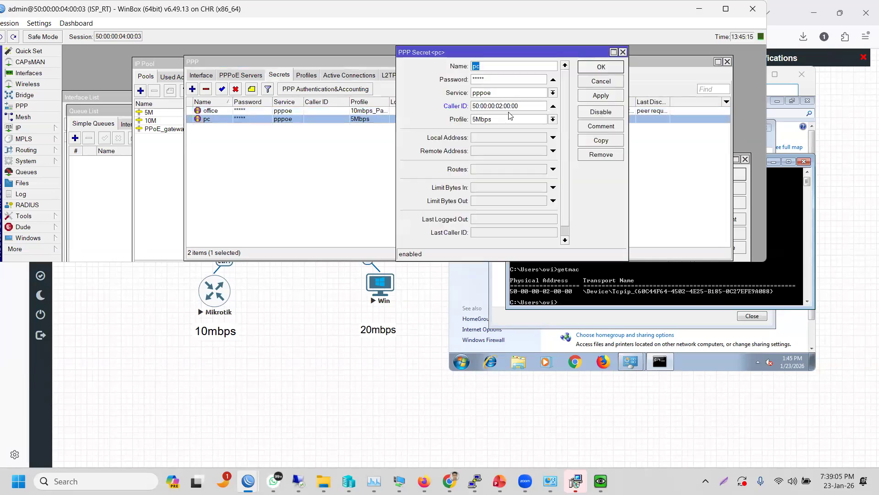
{"action": "double_click", "coordinate": [481, 106]}
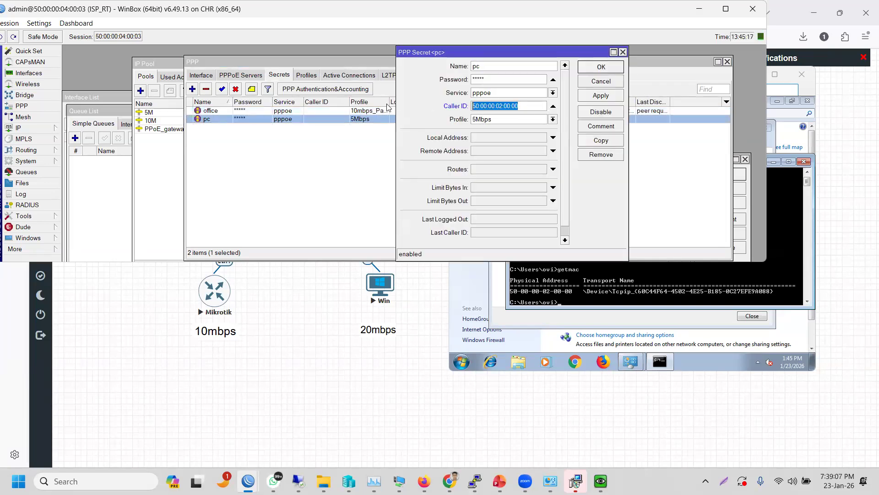
{"action": "type", "text": "50:00:00:05:00:00"}
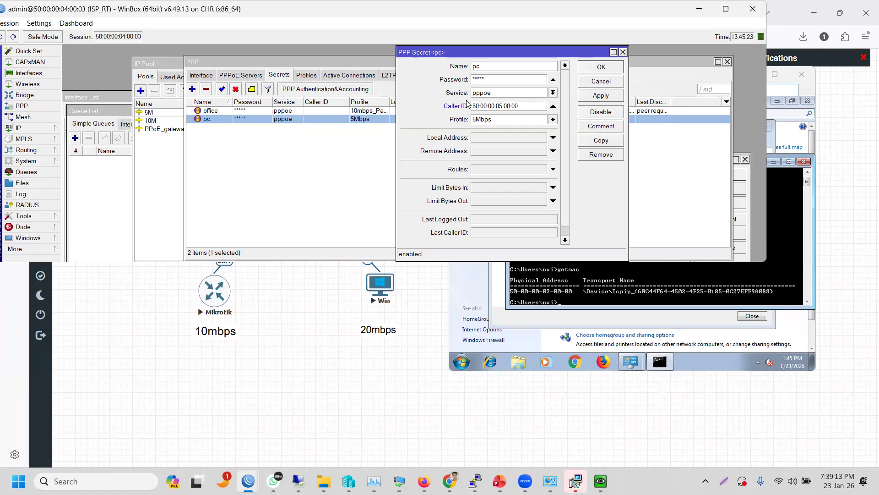
{"action": "left_click", "coordinate": [594, 97]}
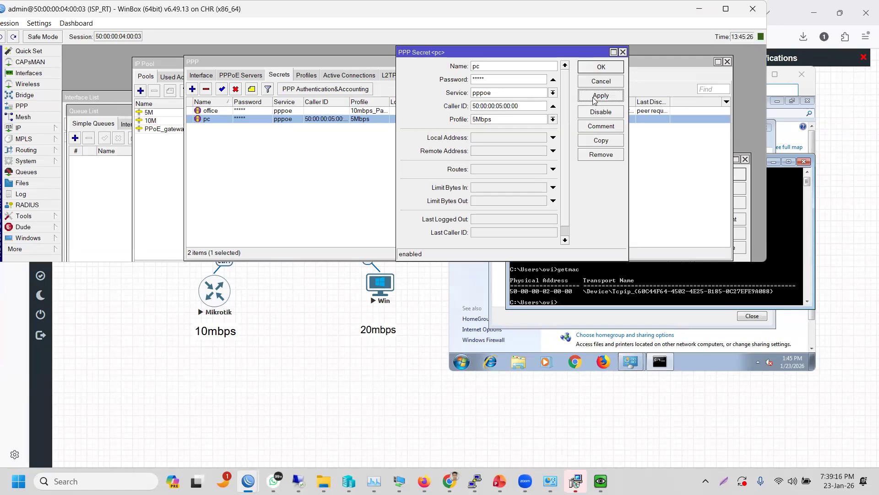
{"action": "left_click", "coordinate": [595, 73]}
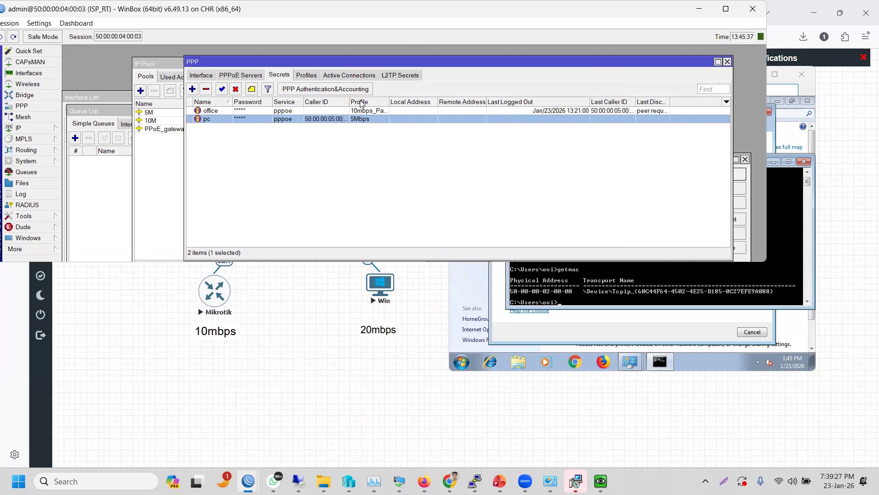
{"action": "left_click", "coordinate": [353, 76]}
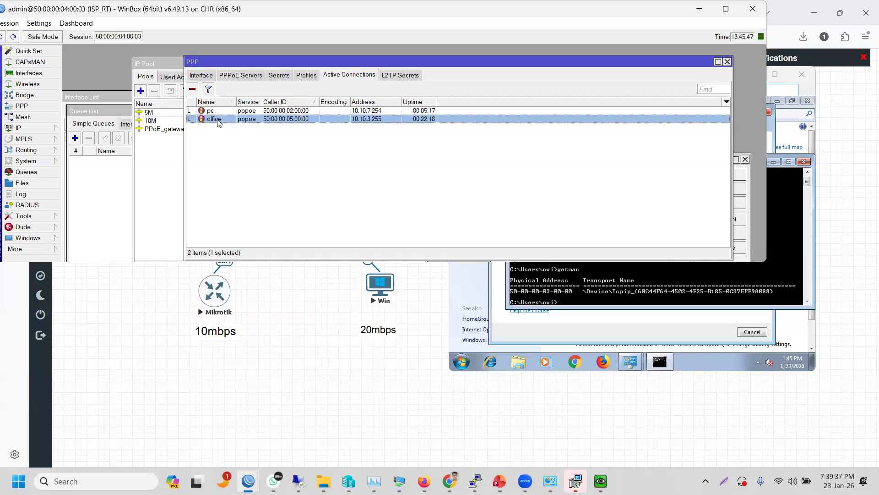
- Disconnect the pc session from the PPP active connections list
{"action": "left_click", "coordinate": [211, 111]}
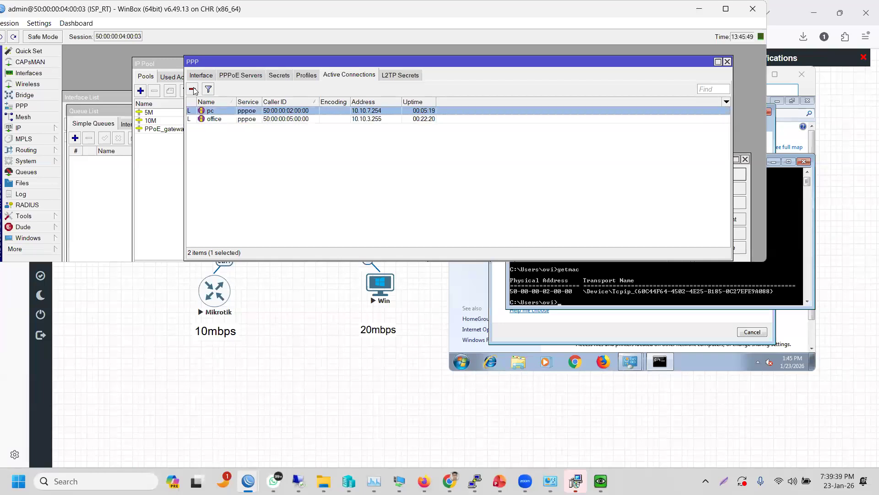
{"action": "left_click", "coordinate": [193, 89]}
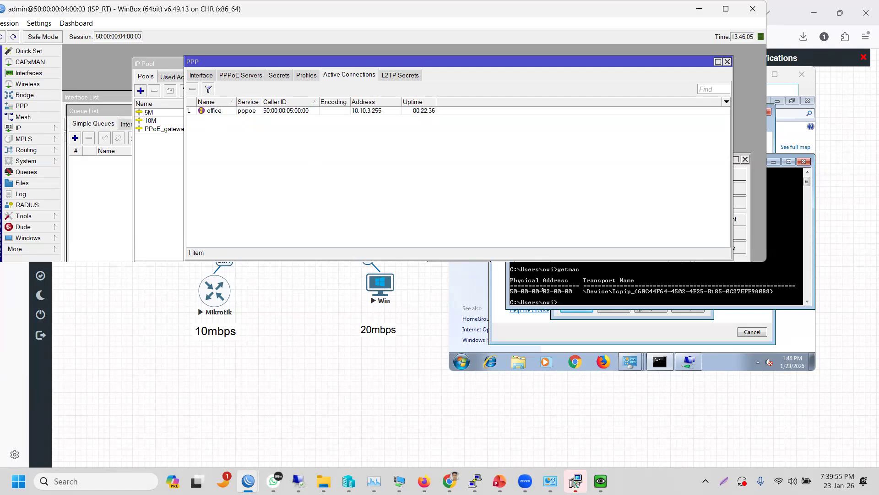
{"action": "left_click", "coordinate": [543, 290]}
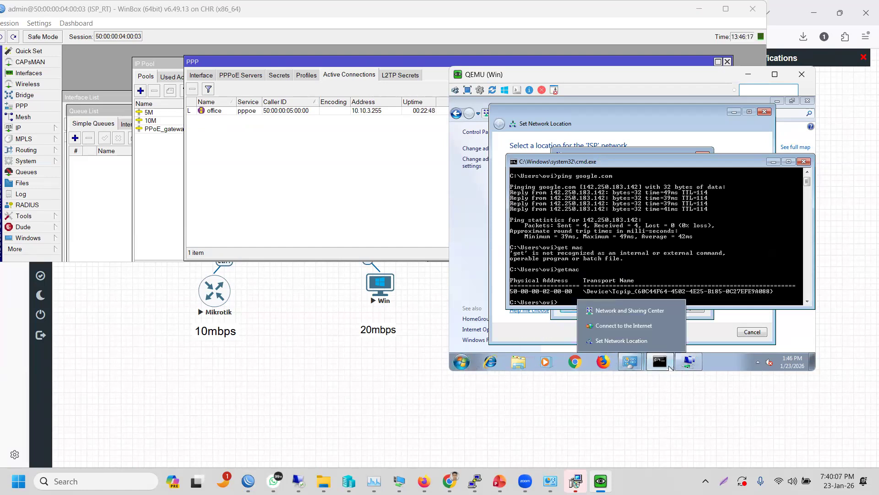
- Bring up the client's Reconnect ISP dialog and check the office login entry in the router log
{"action": "left_click", "coordinate": [690, 363]}
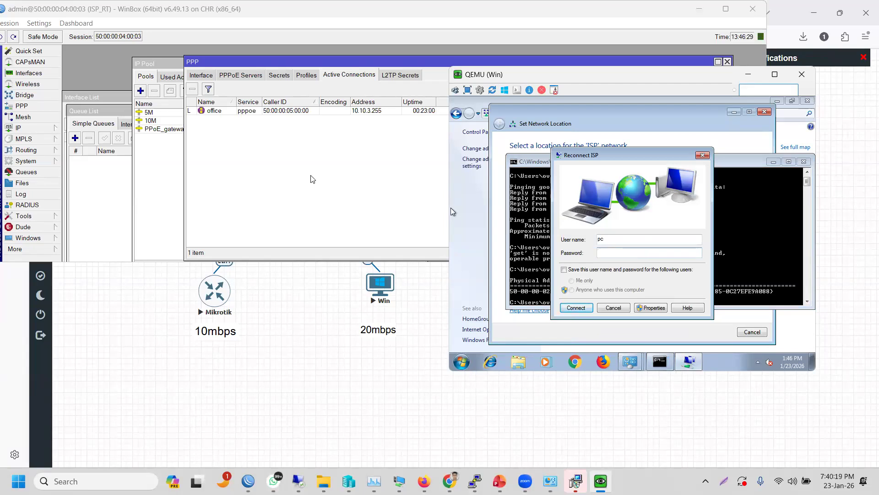
{"action": "left_click", "coordinate": [21, 194]}
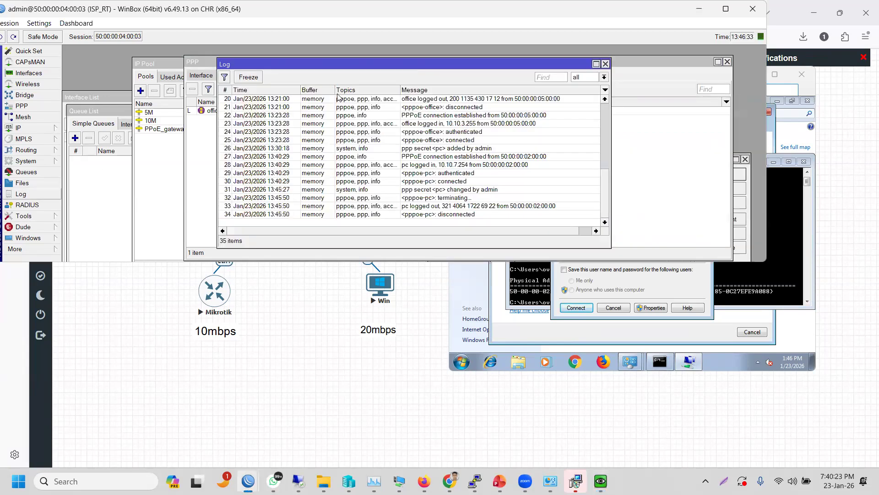
{"action": "left_click", "coordinate": [365, 124]}
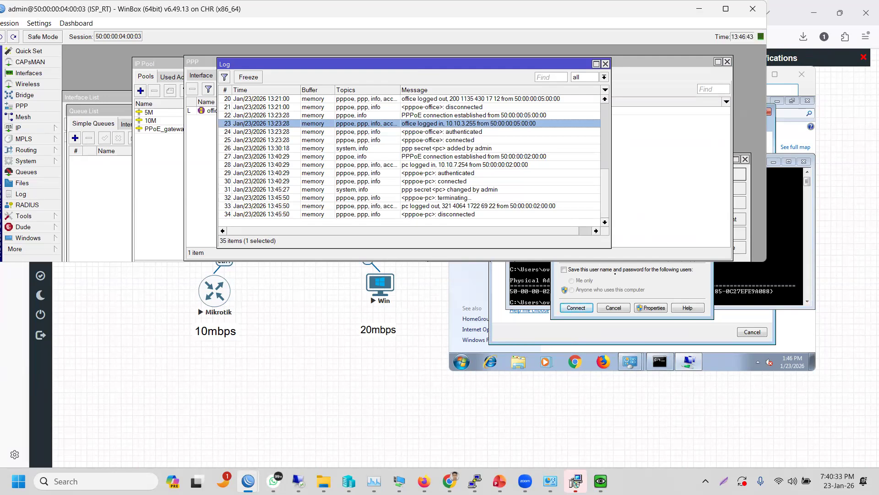
- Save the pc user name and password, enter the password and dial; the router rejects it with error 691
{"action": "left_click", "coordinate": [615, 272]}
{"action": "left_click", "coordinate": [608, 253]}
{"action": "type", "text": "•••••"}
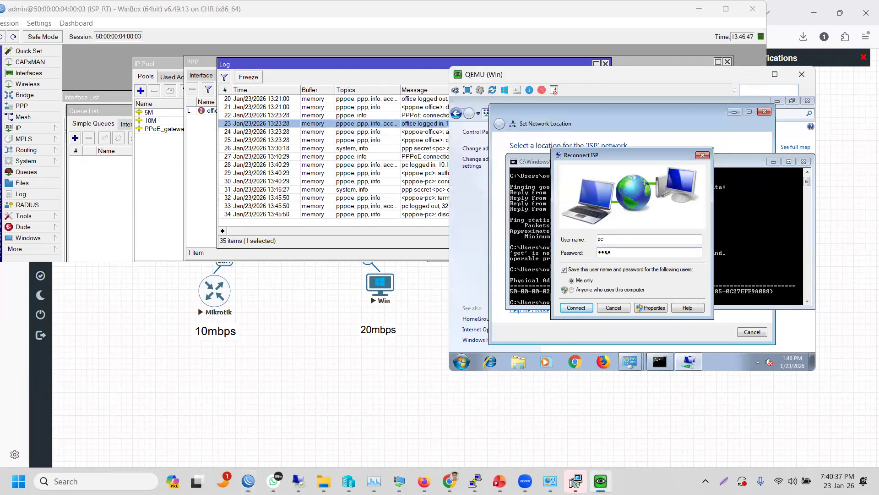
{"action": "left_click", "coordinate": [588, 309]}
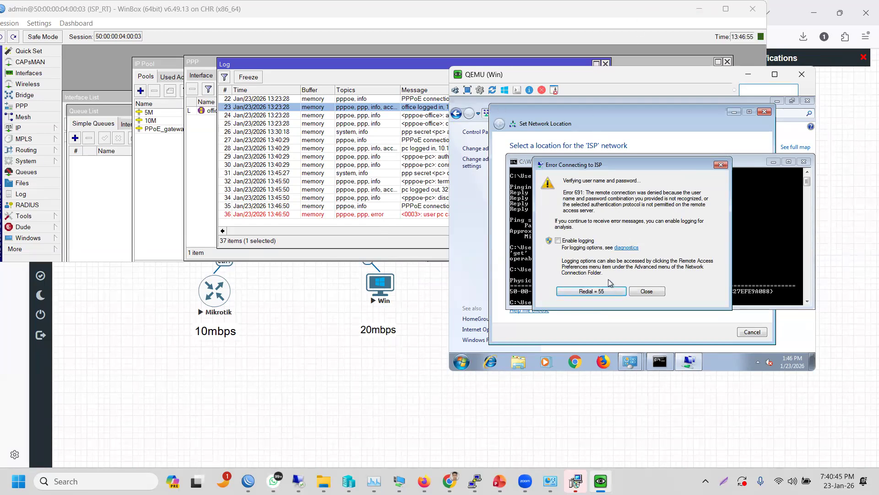
- Widen the log window and Message column to read pc's full caller-ID mismatch error
{"action": "left_click", "coordinate": [397, 215]}
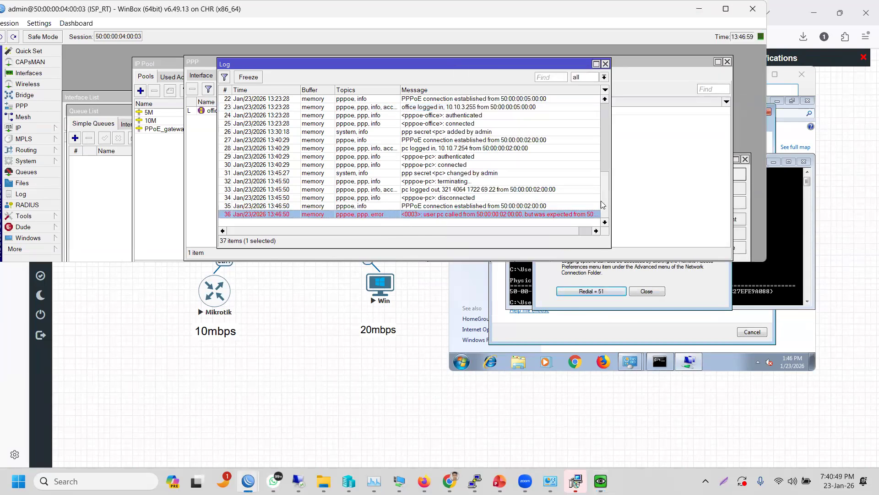
{"action": "left_click_drag", "start_coordinate": [612, 202], "coordinate": [735, 202]}
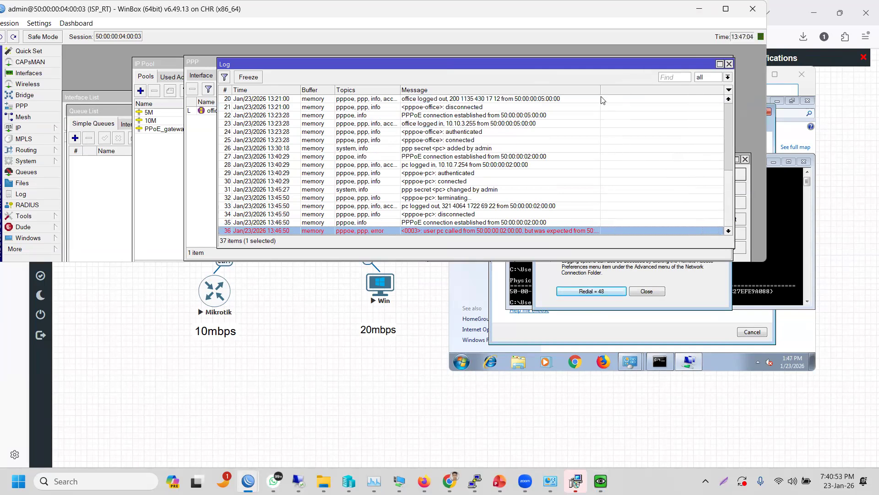
{"action": "left_click_drag", "start_coordinate": [601, 91], "coordinate": [681, 100]}
{"action": "left_click", "coordinate": [530, 190]}
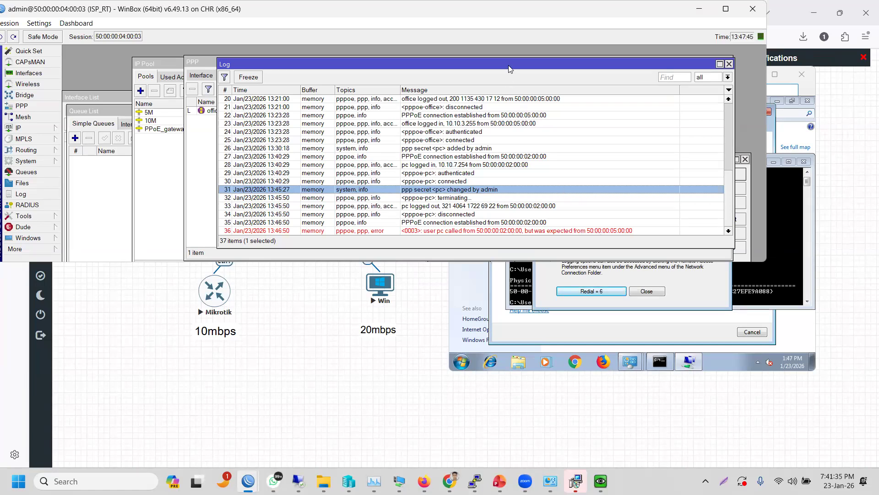
{"action": "left_click_drag", "start_coordinate": [510, 69], "coordinate": [512, 102]}
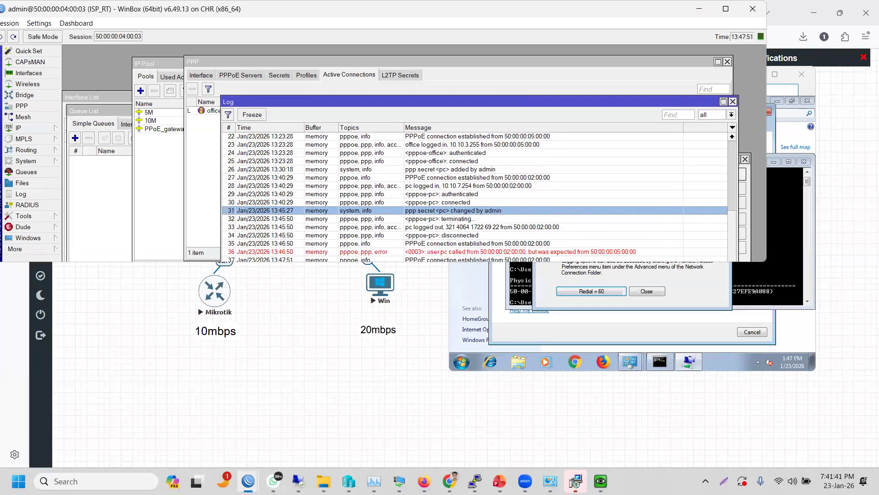
- Compare the client's getmac output with the repeated pc caller-ID mismatch errors in the log
{"action": "left_click", "coordinate": [755, 292]}
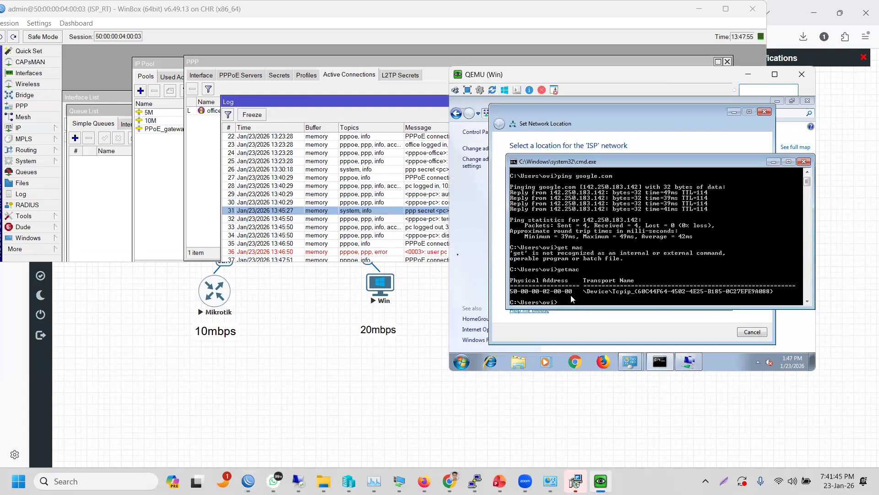
{"action": "left_click", "coordinate": [437, 252]}
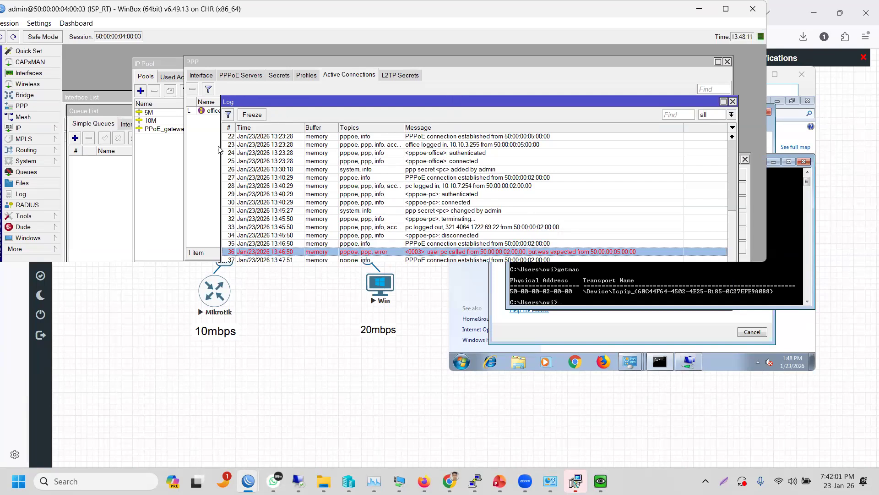
{"action": "left_click", "coordinate": [203, 147]}
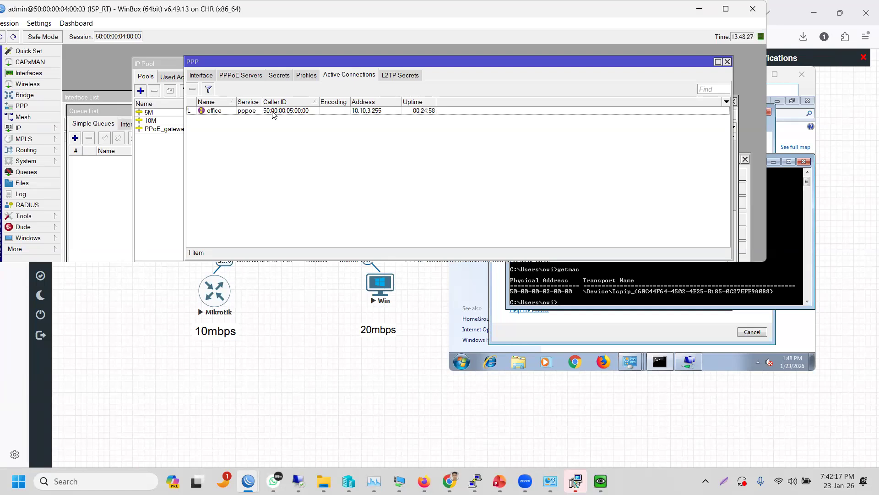
{"action": "left_click", "coordinate": [38, 197]}
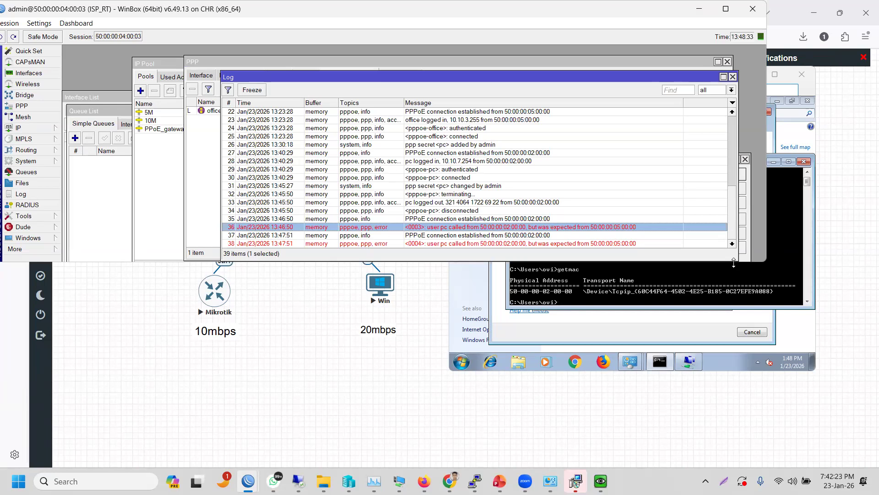
{"action": "left_click_drag", "start_coordinate": [734, 263], "coordinate": [736, 311]}
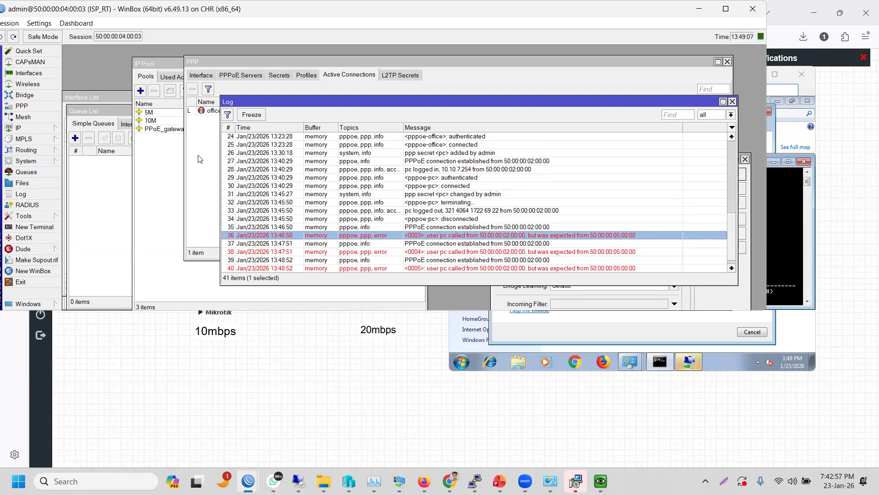
{"action": "left_click", "coordinate": [219, 136]}
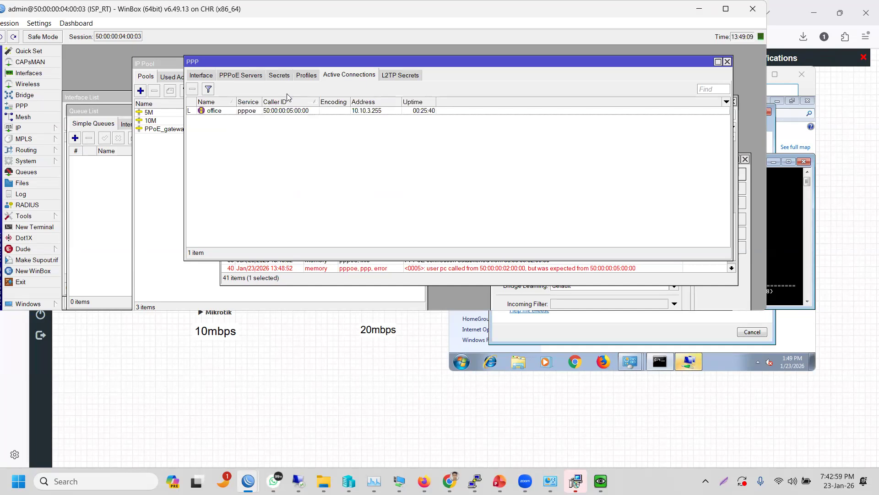
- Delete the 50:00:00:05:00:00 Caller ID from the pc secret and apply the change
{"action": "left_click", "coordinate": [280, 76]}
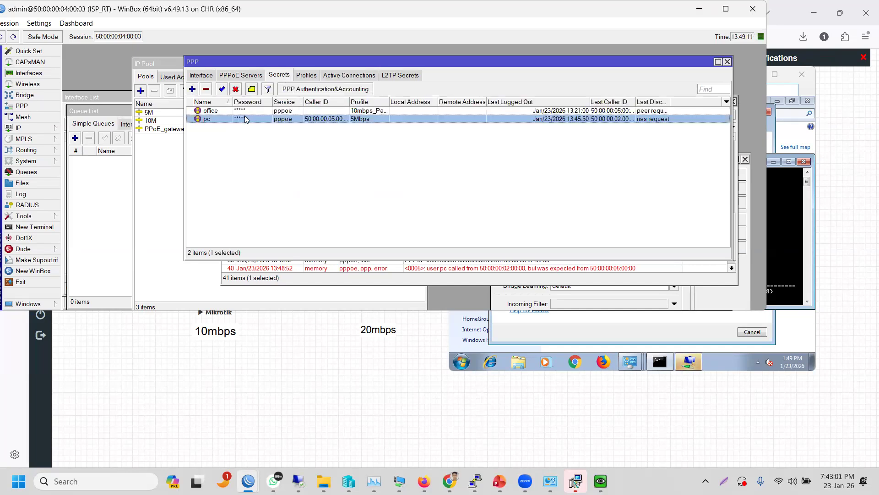
{"action": "double_click", "coordinate": [246, 119]}
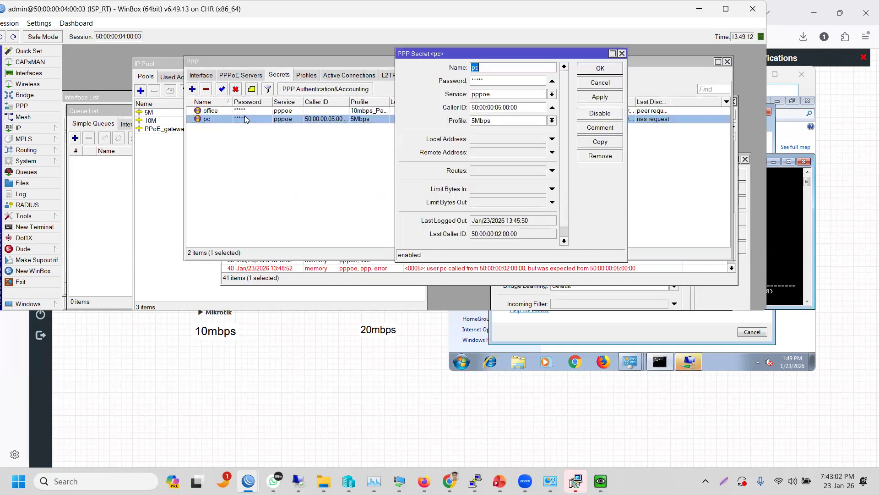
{"action": "double_click", "coordinate": [526, 109]}
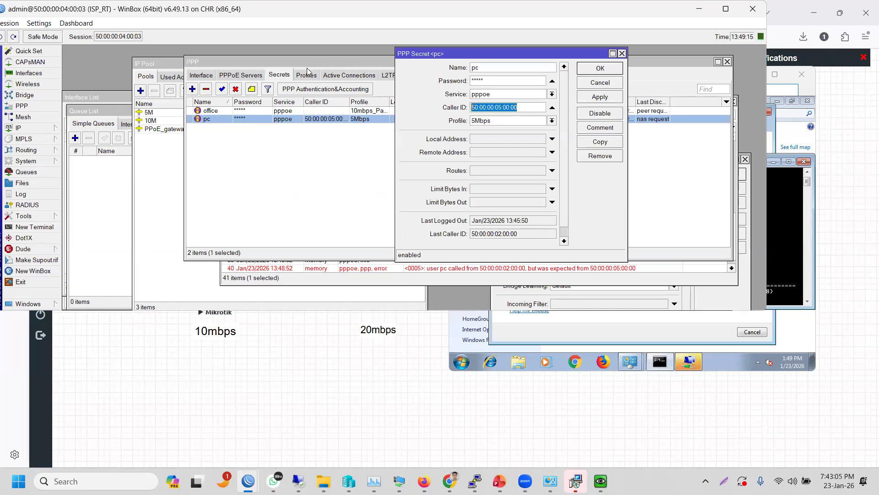
{"action": "key", "text": "BackSpace"}
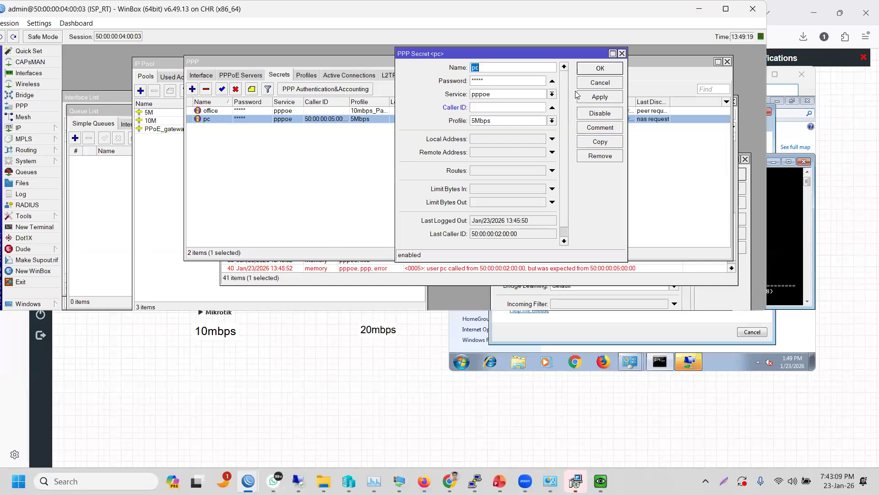
{"action": "left_click", "coordinate": [583, 100]}
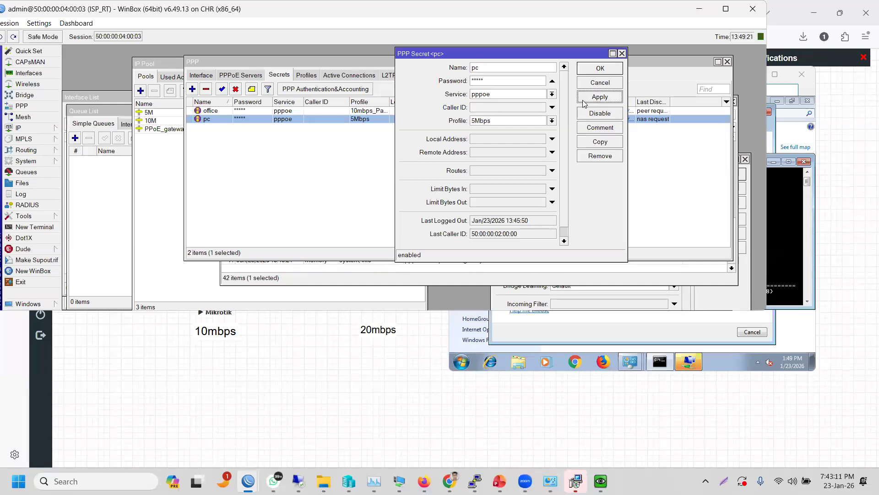
{"action": "left_click", "coordinate": [594, 72]}
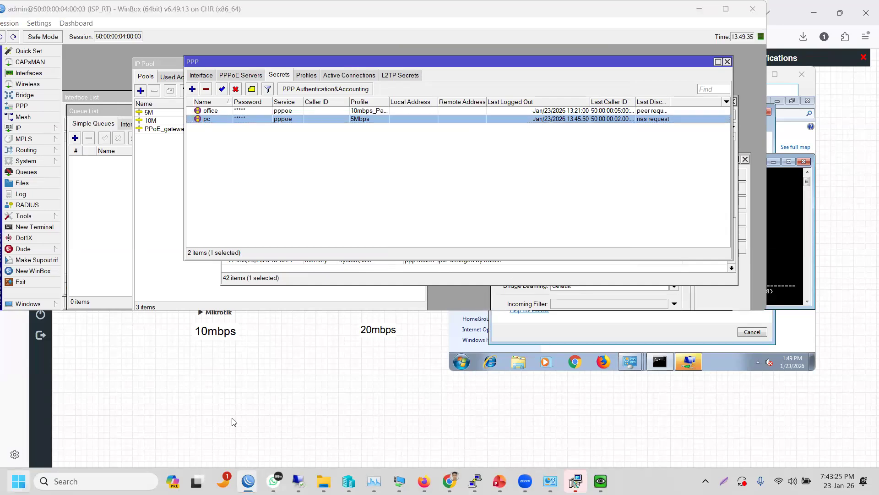
- Redial from the Windows 7 error 691 dialog and confirm pc reappears at 10.10.7.254
{"action": "left_click", "coordinate": [18, 481]}
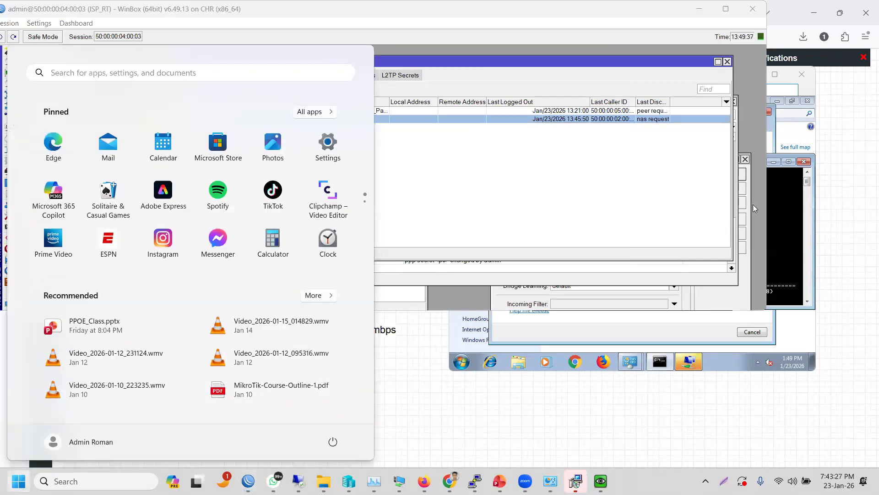
{"action": "mouse_move", "coordinate": [248, 481]}
{"action": "left_click", "coordinate": [187, 433]}
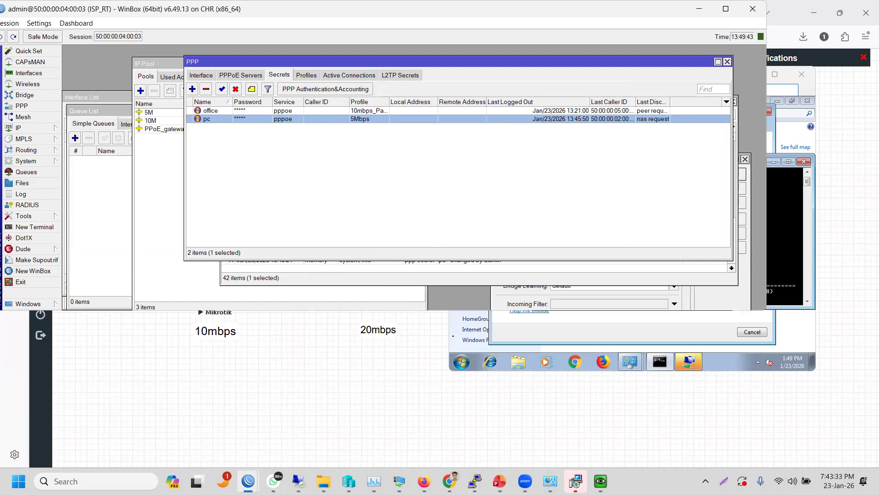
{"action": "left_click", "coordinate": [452, 337]}
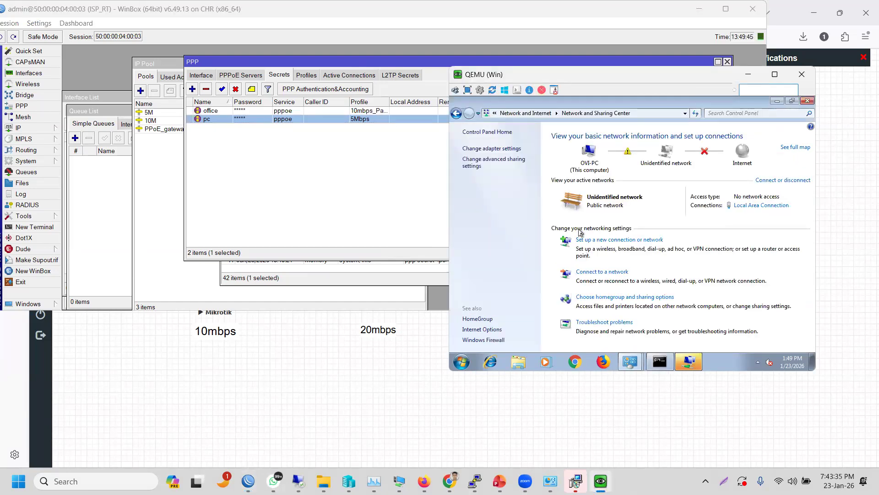
{"action": "left_click", "coordinate": [688, 366]}
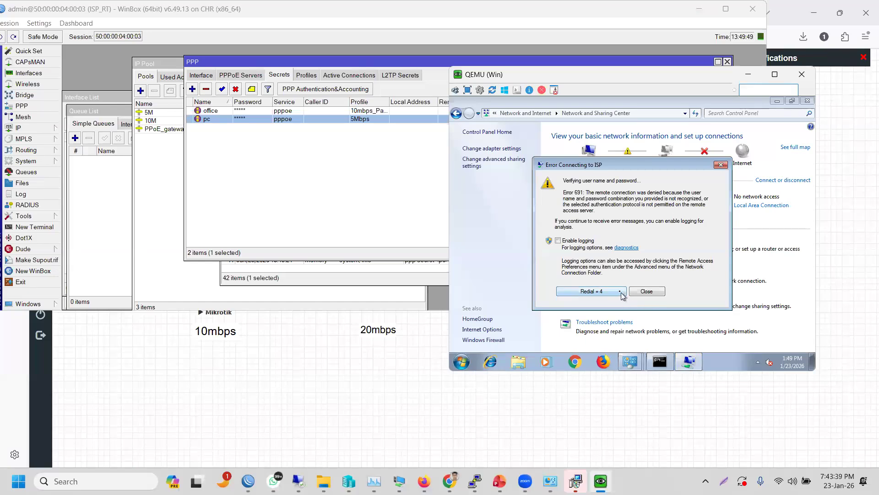
{"action": "left_click", "coordinate": [621, 294]}
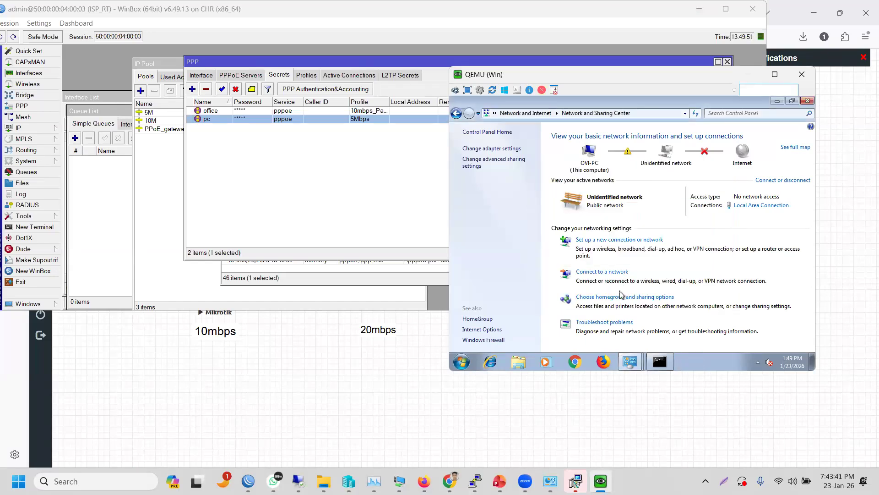
{"action": "left_click", "coordinate": [365, 74]}
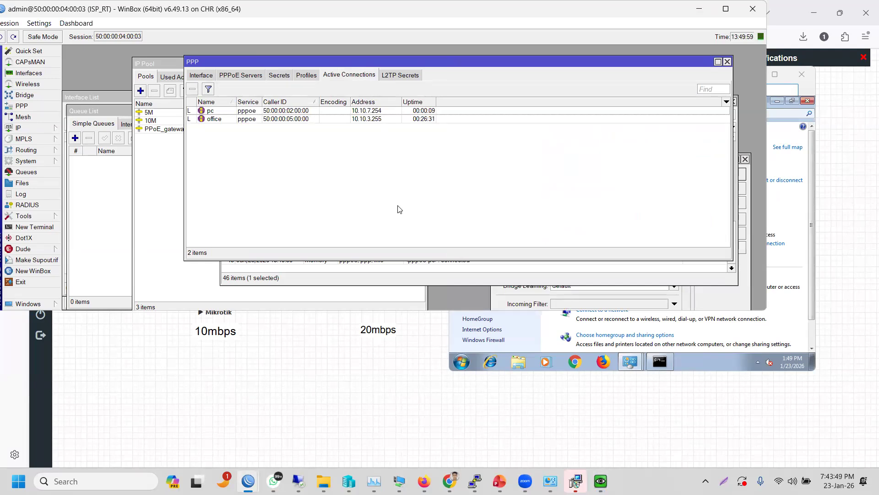
- Review the log entries for pc authenticated from 50:00:00:02:00:00 and connected at 10.10.7.254
{"action": "left_click", "coordinate": [31, 198]}
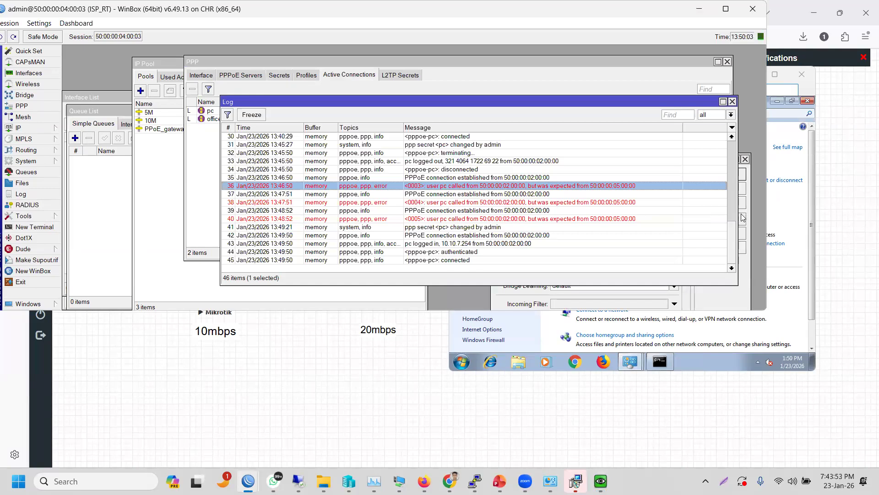
{"action": "left_click_drag", "start_coordinate": [732, 236], "coordinate": [719, 119]}
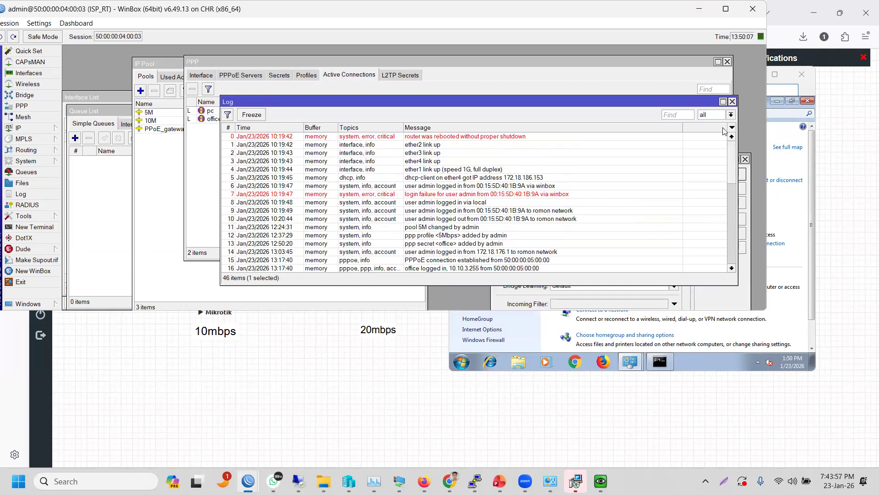
{"action": "left_click_drag", "start_coordinate": [732, 183], "coordinate": [737, 253]}
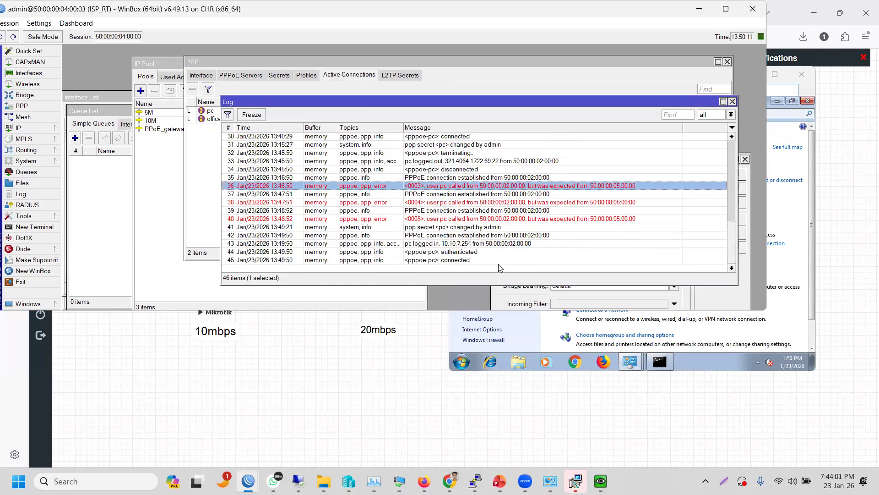
{"action": "left_click_drag", "start_coordinate": [498, 256], "coordinate": [474, 234]}
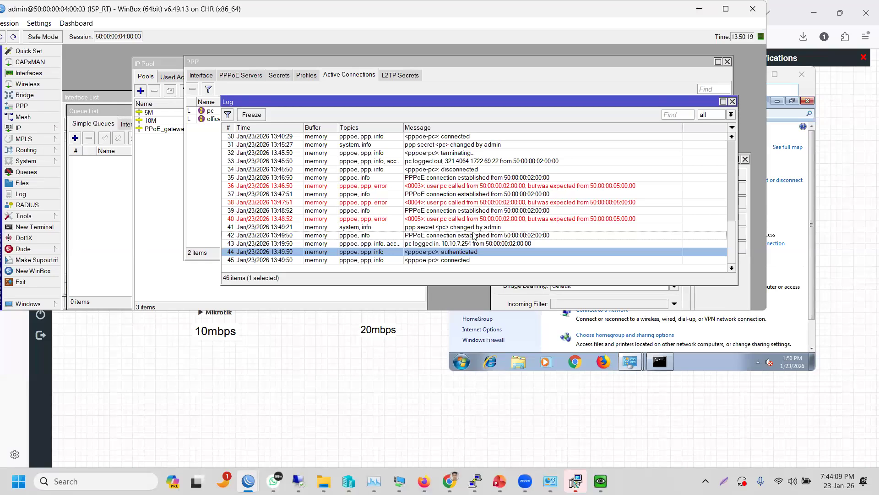
{"action": "left_click", "coordinate": [232, 260]}
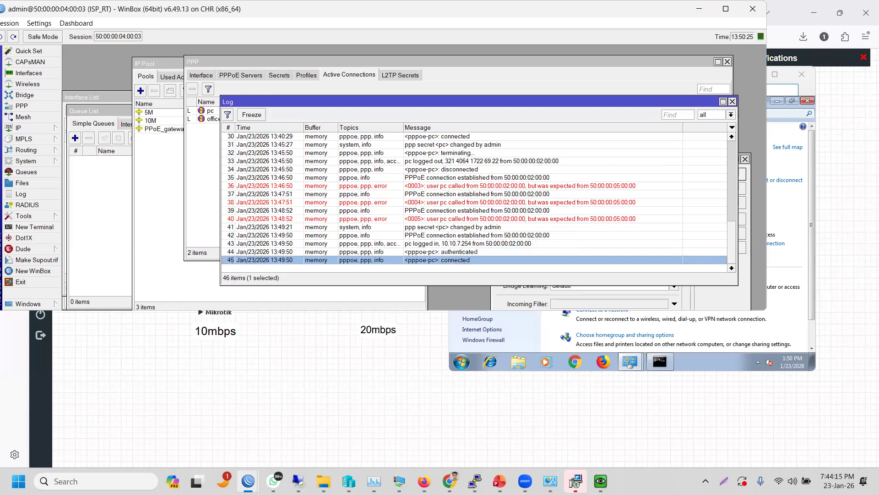
{"action": "mouse_move", "coordinate": [255, 479]}
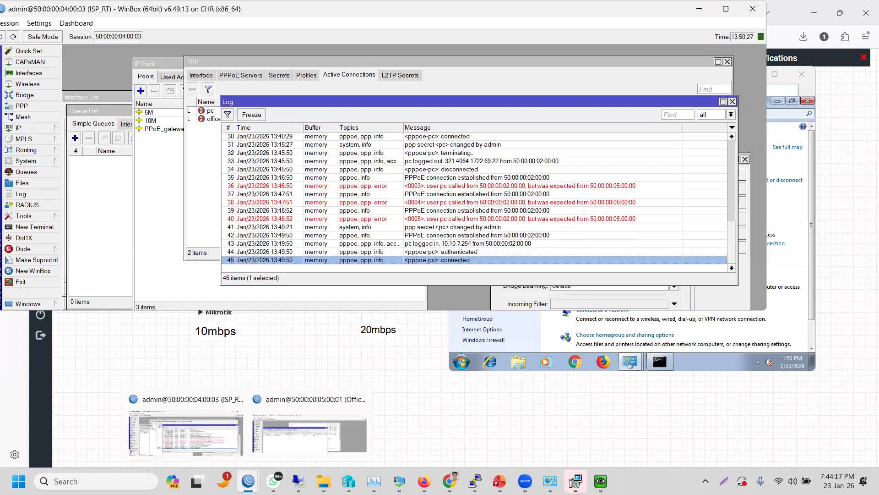
- Launch a new WinBox instance and log in to the saved CCR2116 router
{"action": "right_click", "coordinate": [250, 477]}
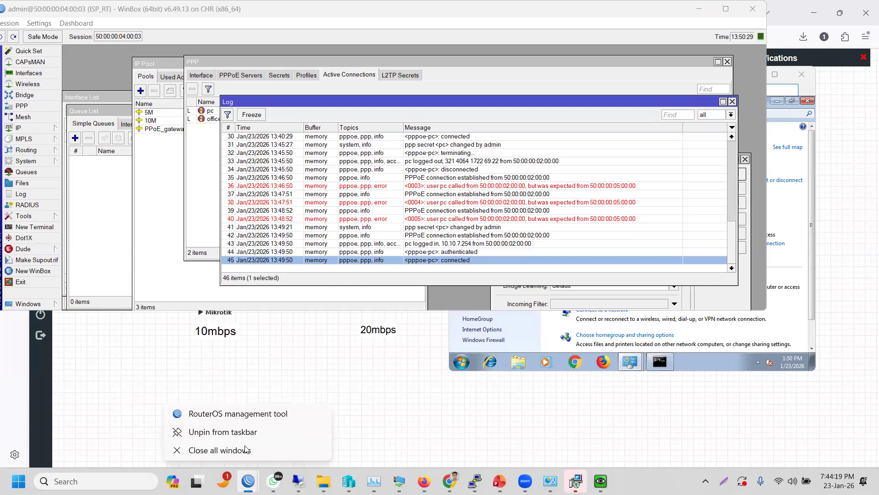
{"action": "left_click", "coordinate": [245, 414]}
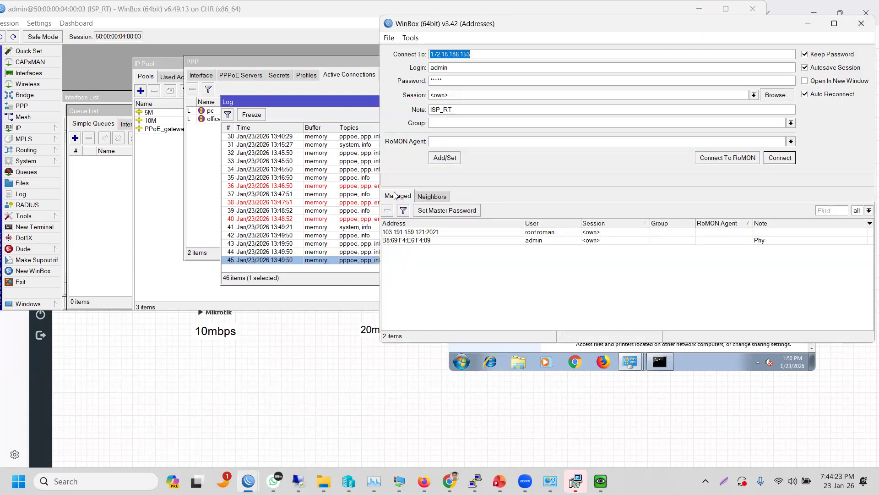
{"action": "left_click", "coordinate": [395, 195]}
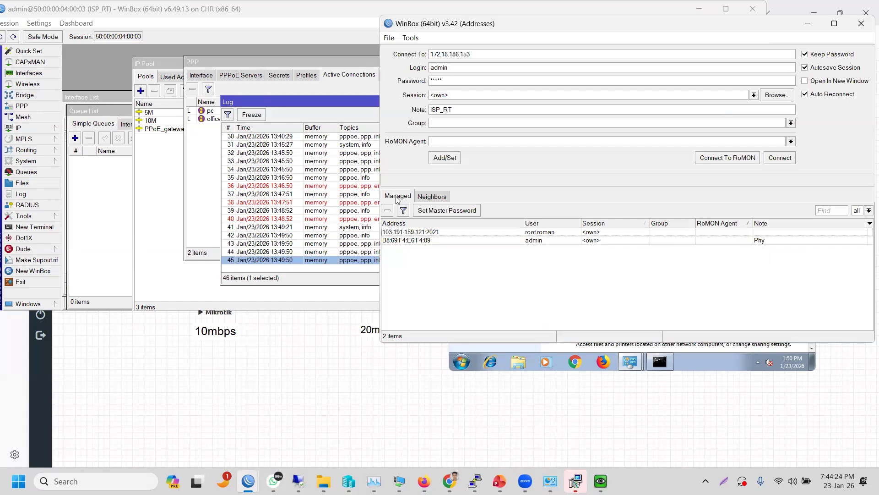
{"action": "double_click", "coordinate": [414, 232]}
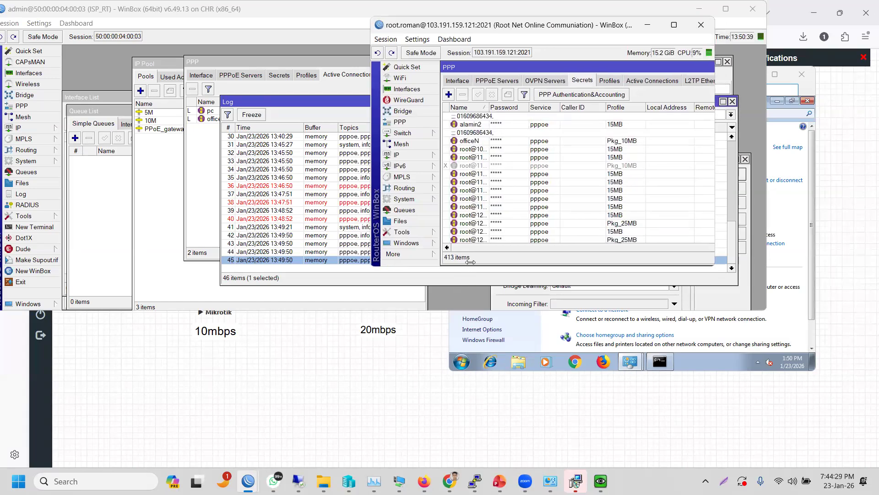
{"action": "left_click_drag", "start_coordinate": [468, 266], "coordinate": [632, 362]}
- Freeze the router's log and open the 'pool6 refused acquire: Pool 25MB-PD exhausted' entry
{"action": "left_click", "coordinate": [153, 232]}
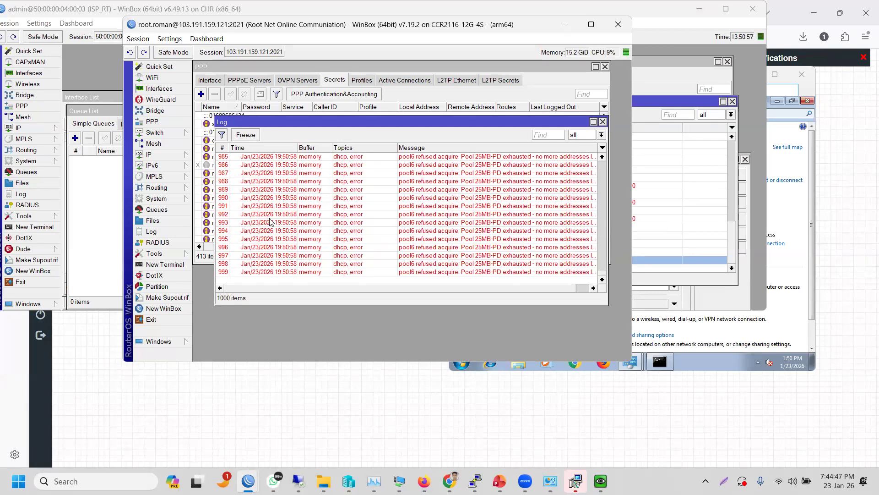
{"action": "left_click", "coordinate": [255, 138]}
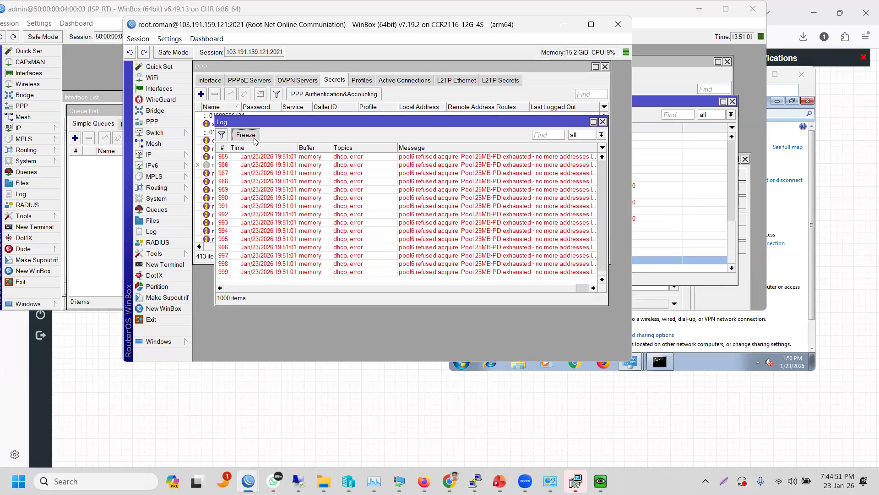
{"action": "double_click", "coordinate": [255, 185]}
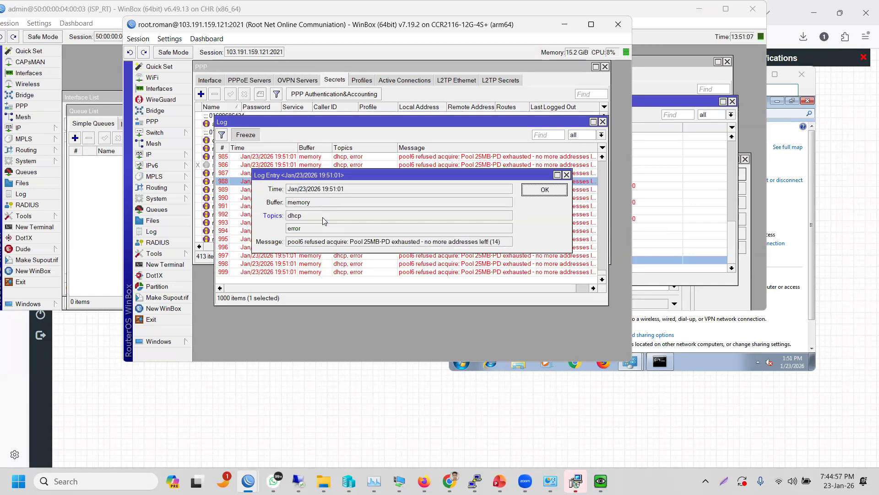
- Close the log entry, the second router window and the ISP_RT Log to show PPP active connections
{"action": "left_click", "coordinate": [567, 175]}
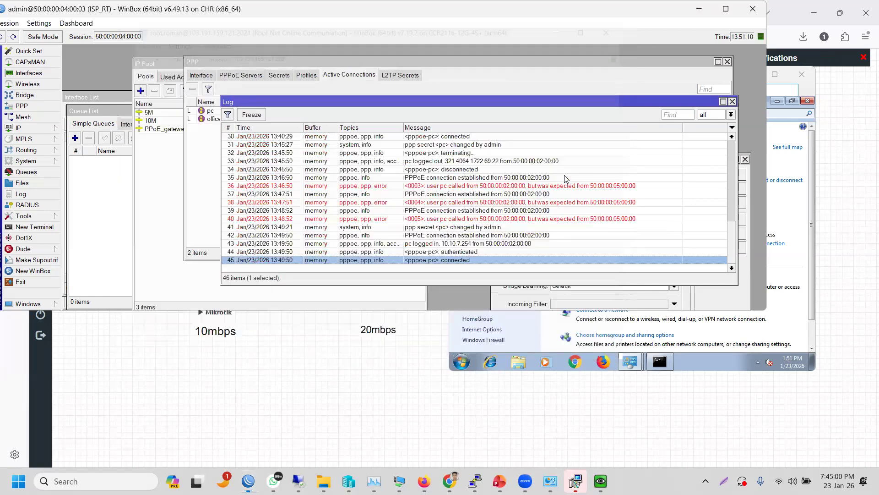
{"action": "left_click", "coordinate": [566, 178]}
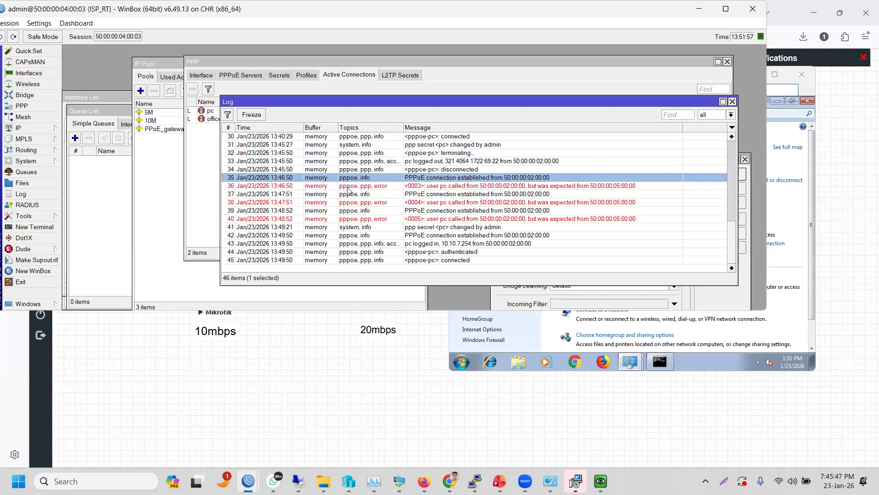
{"action": "left_click", "coordinate": [732, 102]}
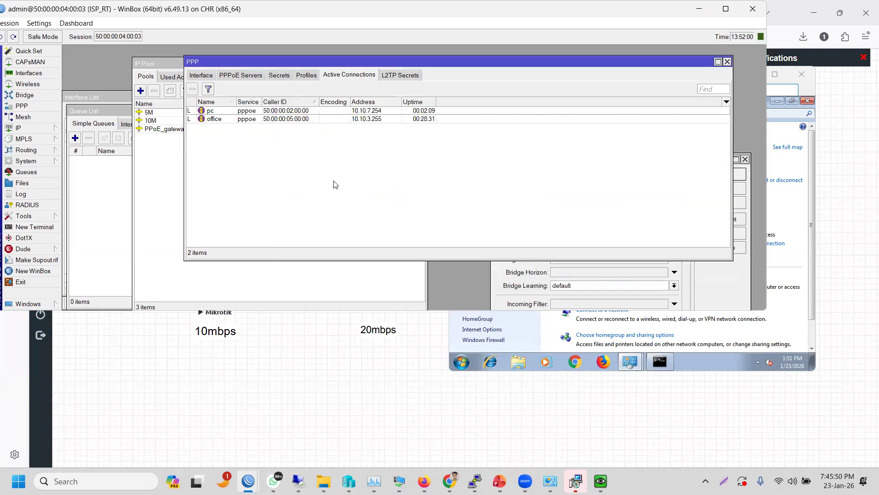
- Review the settings of the office and pc PPP secrets
{"action": "left_click", "coordinate": [210, 112]}
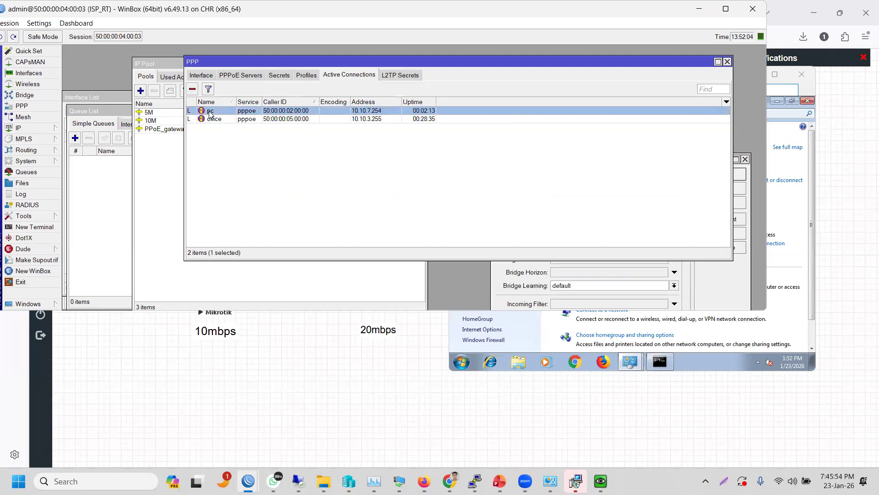
{"action": "left_click", "coordinate": [278, 74]}
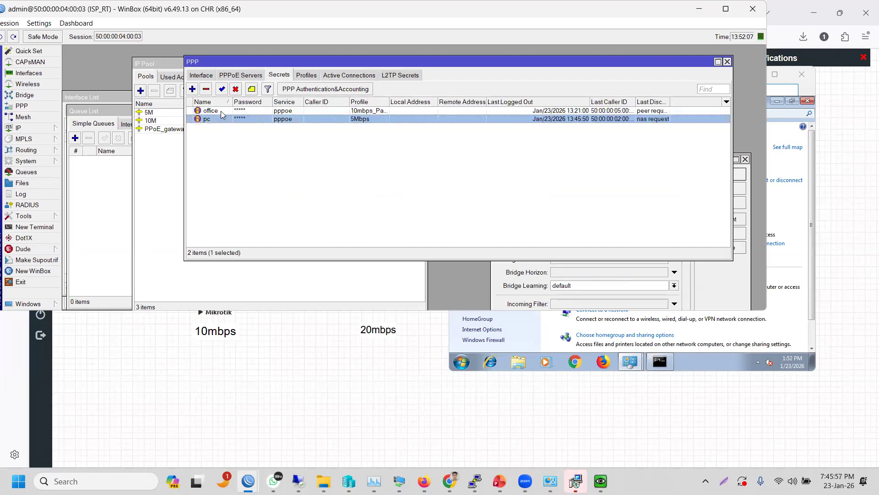
{"action": "double_click", "coordinate": [221, 112]}
{"action": "left_click", "coordinate": [220, 121]}
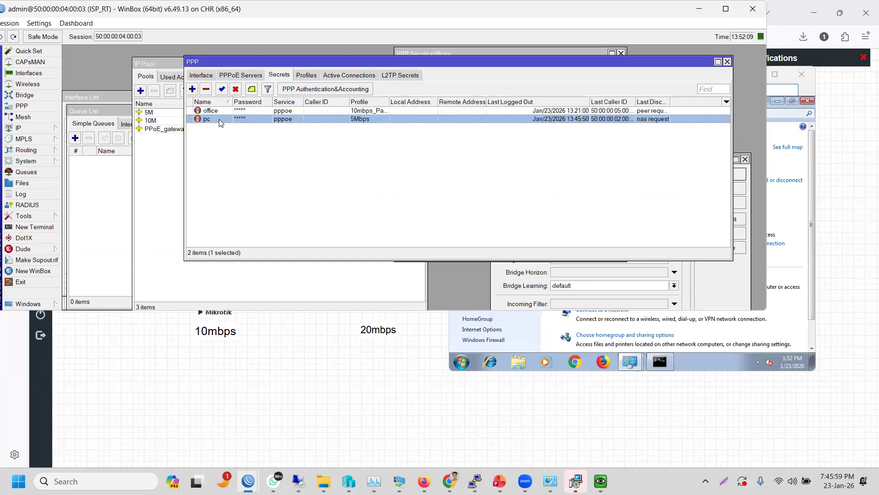
{"action": "double_click", "coordinate": [221, 120]}
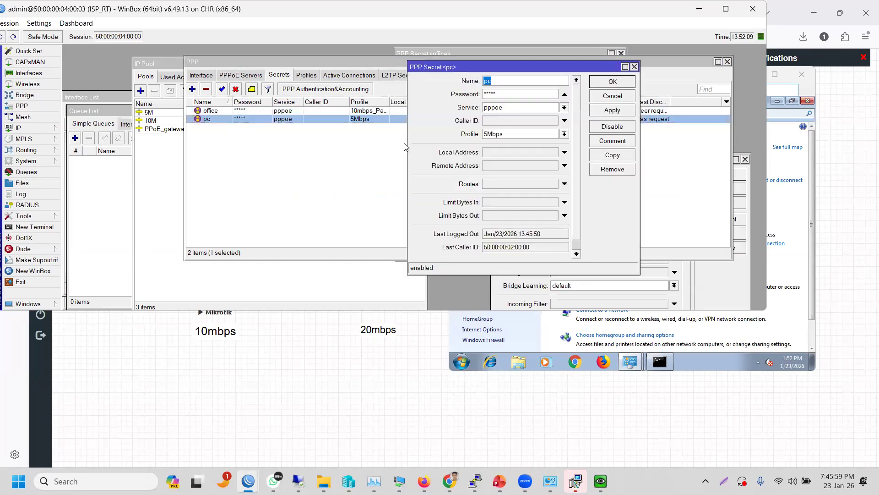
{"action": "left_click", "coordinate": [634, 67]}
- Check office's caller ID in active connections and copy pc's caller ID 50:00:00:02:00:00
{"action": "left_click", "coordinate": [336, 73]}
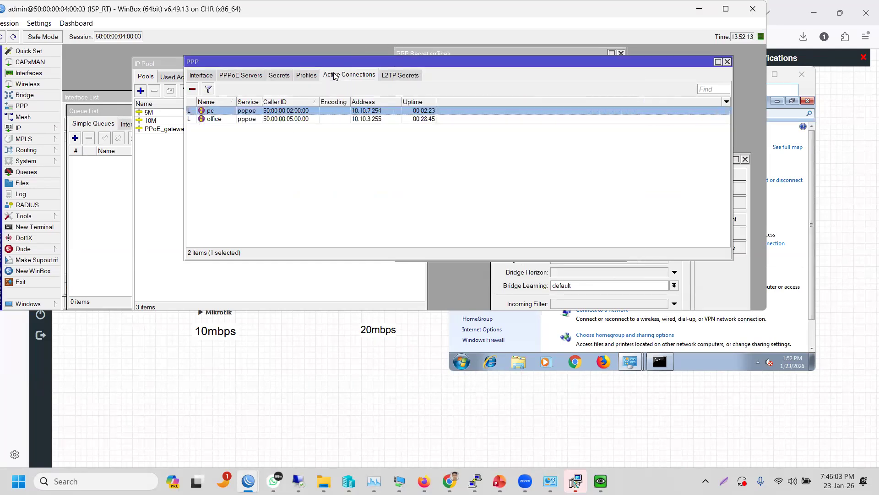
{"action": "double_click", "coordinate": [226, 119]}
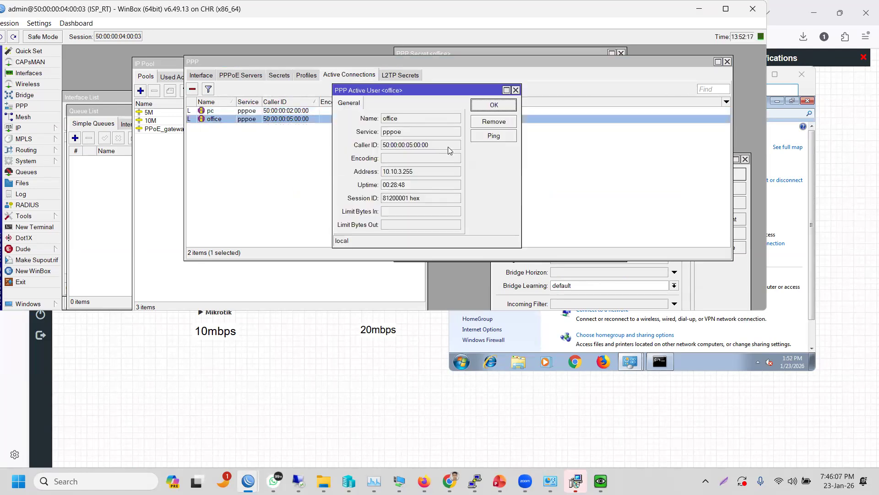
{"action": "double_click", "coordinate": [378, 146]}
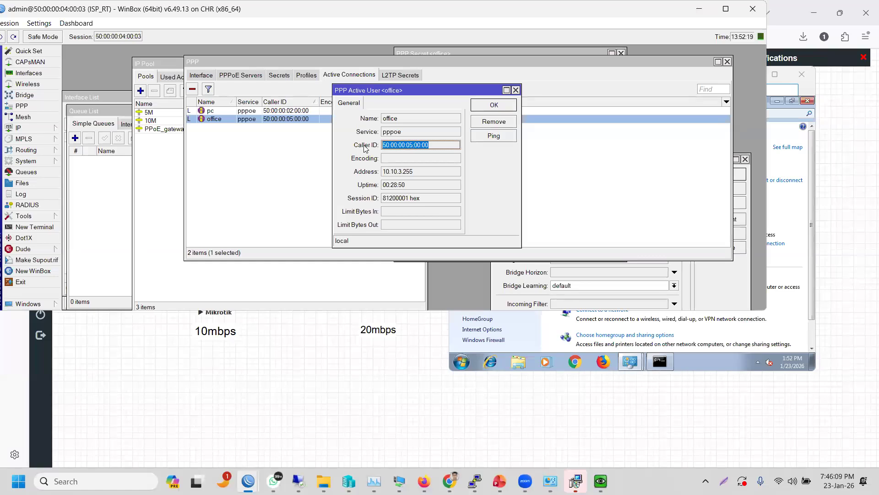
{"action": "left_click", "coordinate": [516, 90]}
{"action": "double_click", "coordinate": [262, 110]}
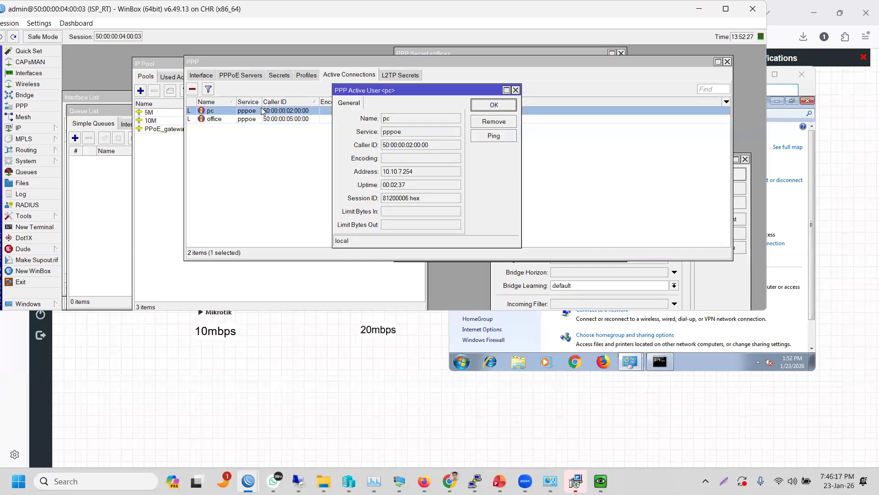
{"action": "left_click_drag", "start_coordinate": [435, 145], "coordinate": [363, 147]}
{"action": "key", "text": "ctrl+c"}
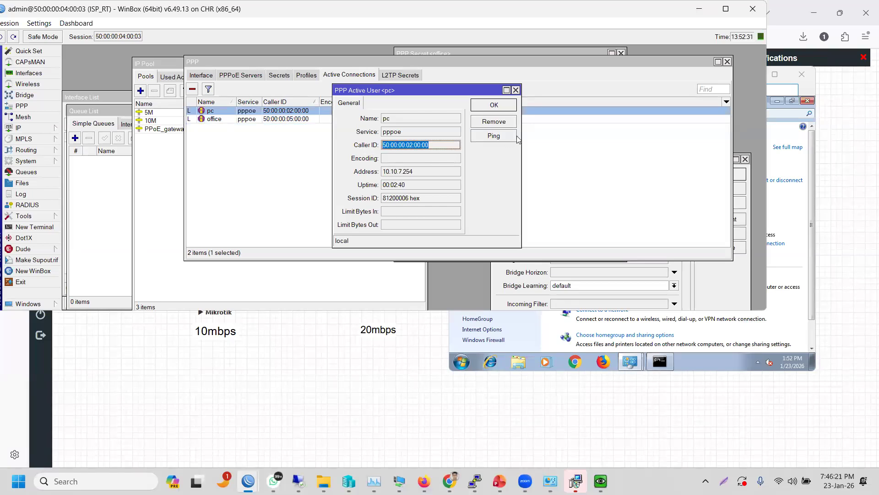
{"action": "left_click", "coordinate": [515, 90]}
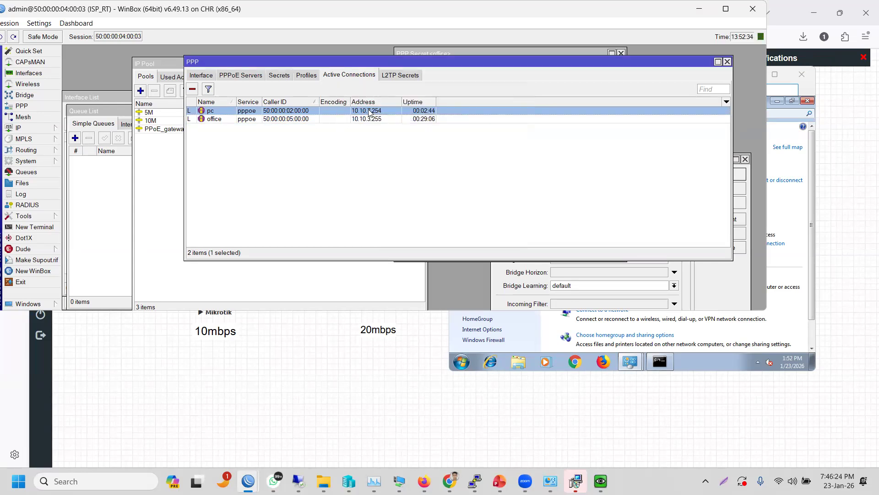
- Paste 50:00:00:02:00:00 as the office secret's Caller ID, then apply and save
{"action": "left_click", "coordinate": [281, 75]}
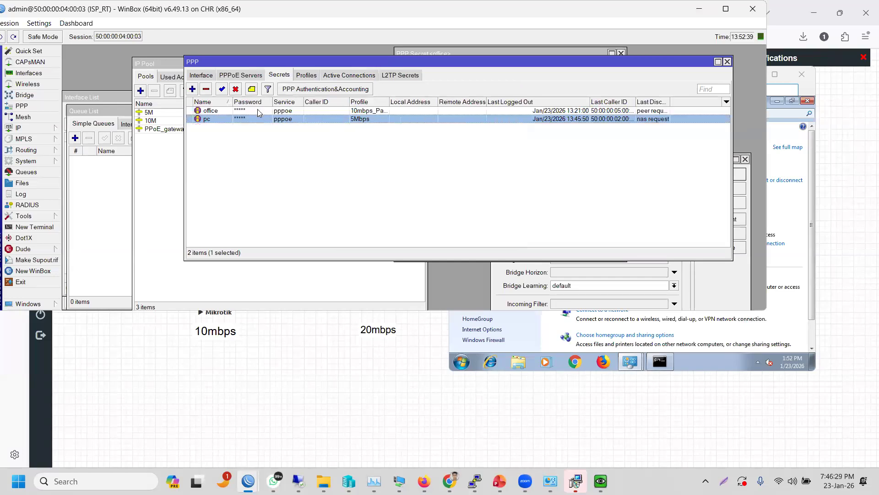
{"action": "double_click", "coordinate": [257, 110]}
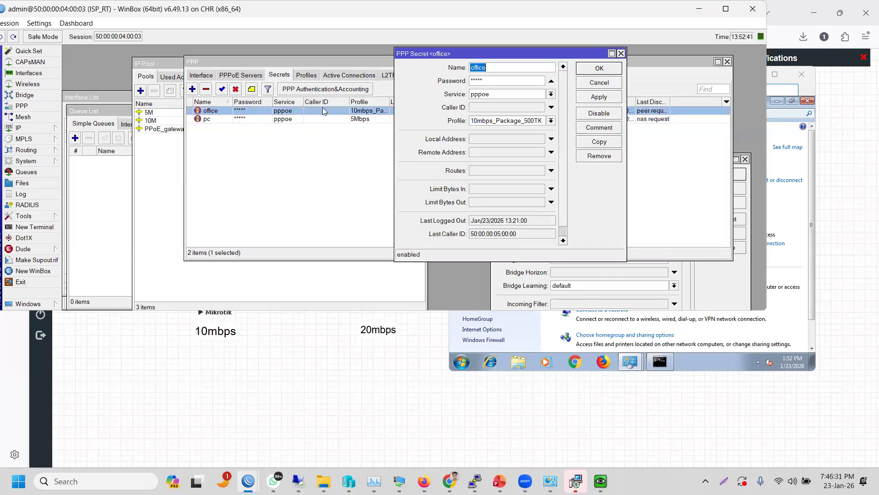
{"action": "left_click", "coordinate": [493, 108]}
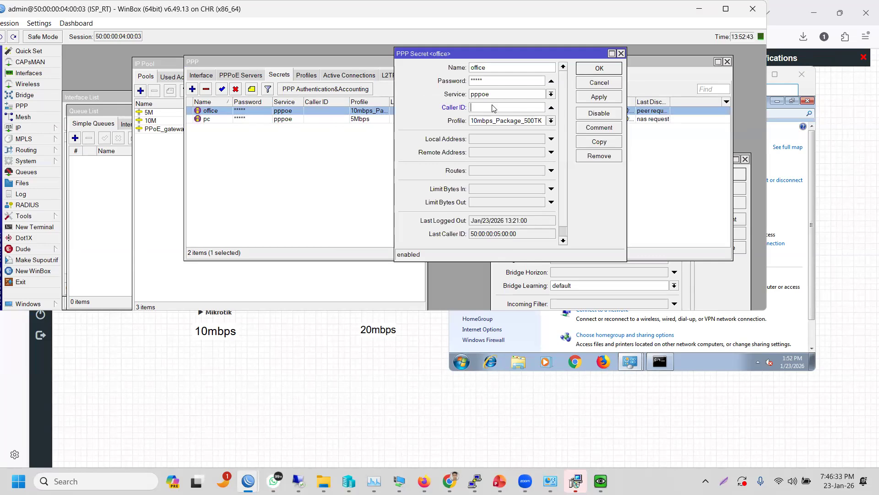
{"action": "key", "text": "ctrl+v"}
{"action": "left_click", "coordinate": [18, 481]}
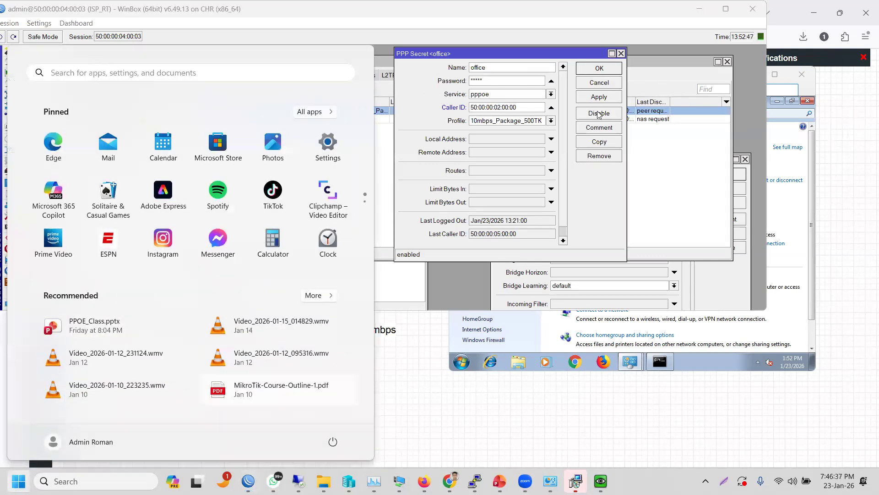
{"action": "left_click", "coordinate": [594, 98]}
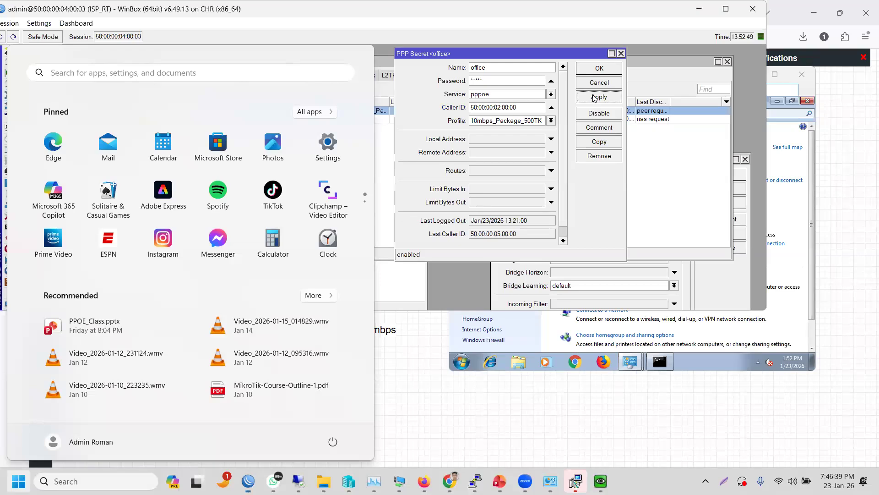
{"action": "left_click", "coordinate": [592, 68]}
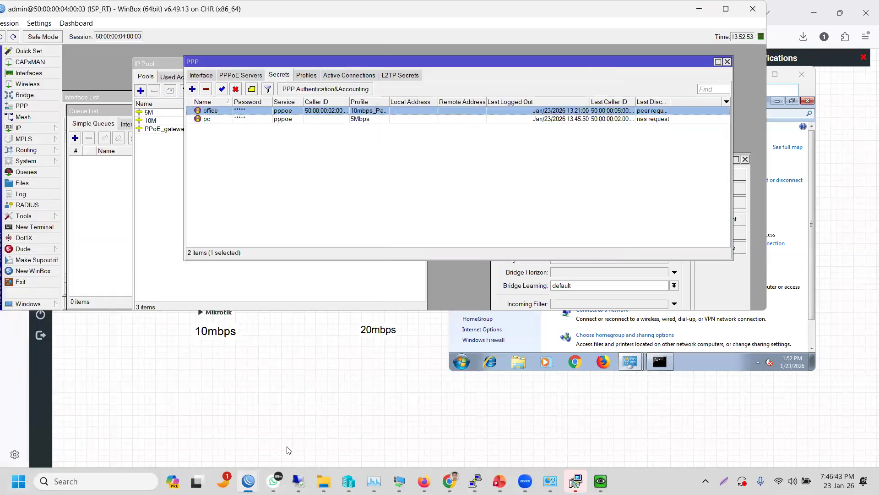
- Bring the office router window forward and reposition it to reveal the ISP secrets
{"action": "mouse_move", "coordinate": [255, 477]}
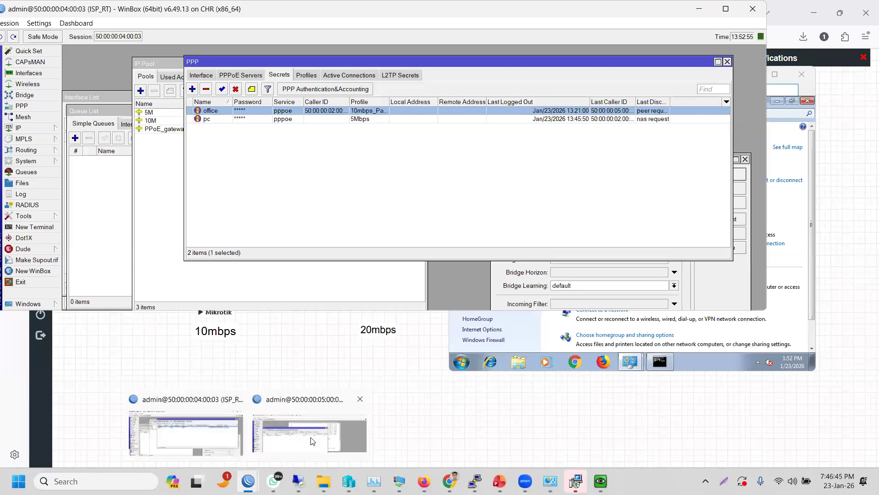
{"action": "left_click", "coordinate": [312, 438]}
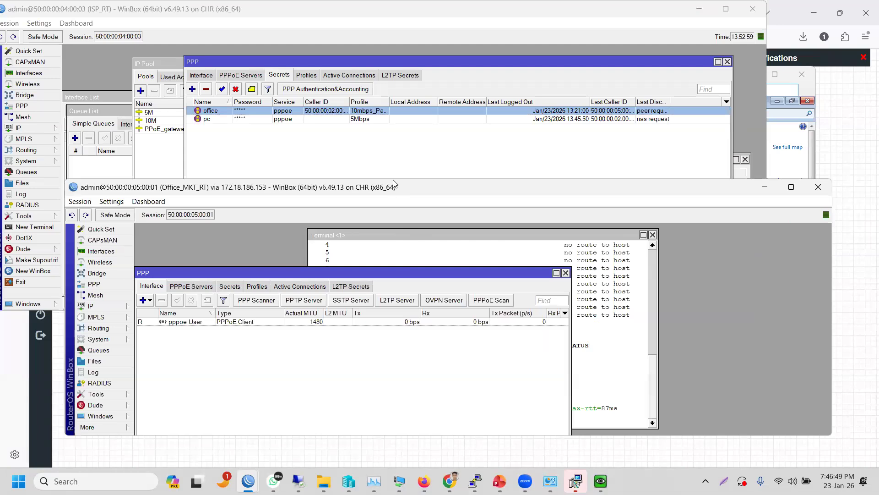
{"action": "left_click_drag", "start_coordinate": [393, 184], "coordinate": [410, 65]}
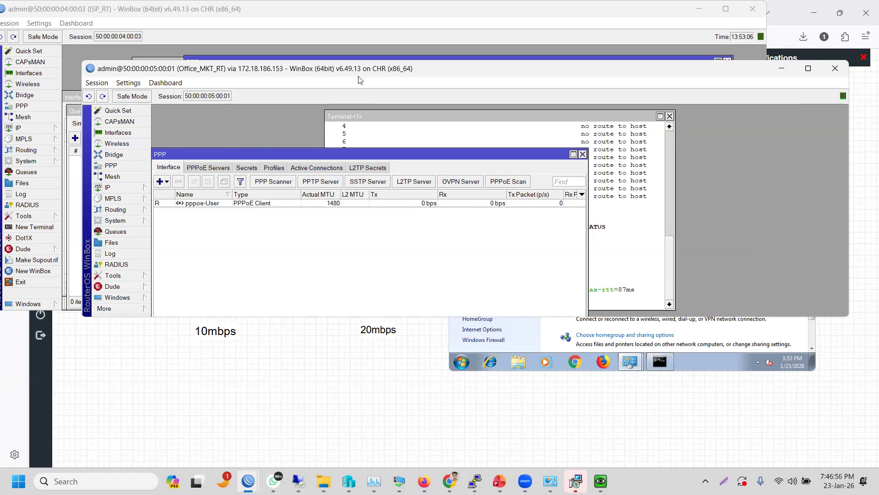
{"action": "left_click_drag", "start_coordinate": [359, 81], "coordinate": [421, 164]}
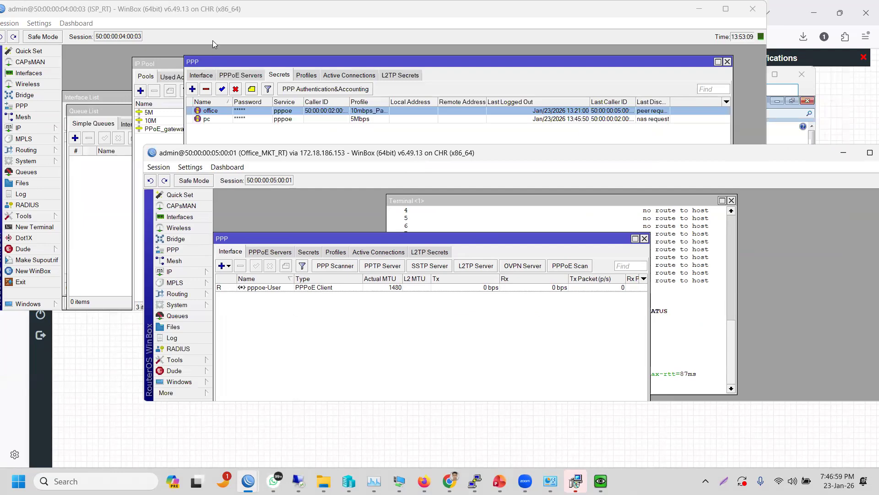
- Open the ISP_RT log, scroll through the caller ID errors, then return to PPP Secrets
{"action": "left_click", "coordinate": [212, 17]}
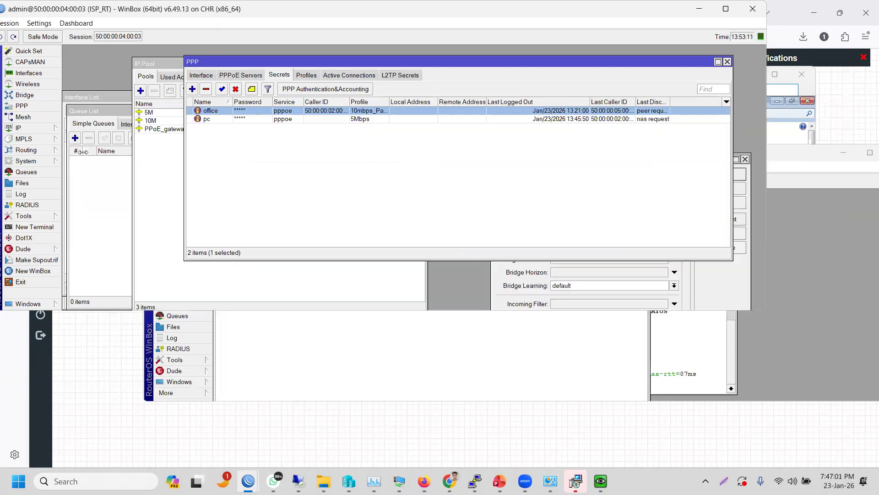
{"action": "left_click", "coordinate": [29, 197]}
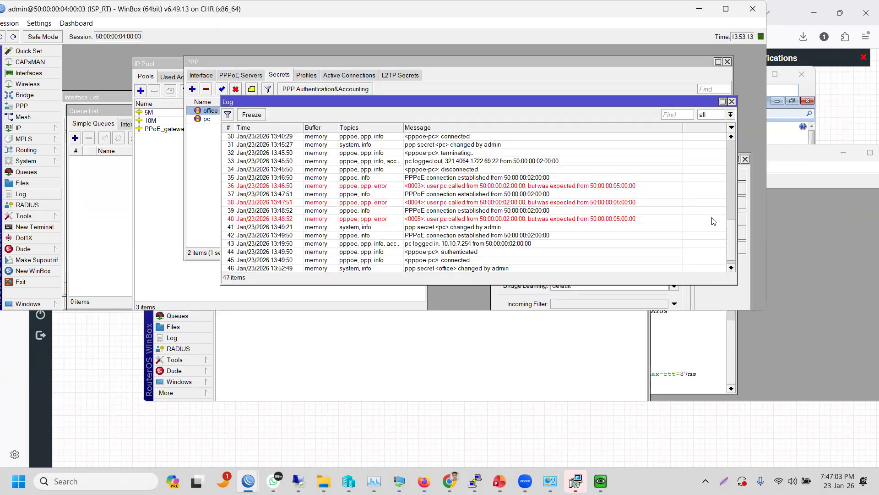
{"action": "left_click", "coordinate": [731, 268]}
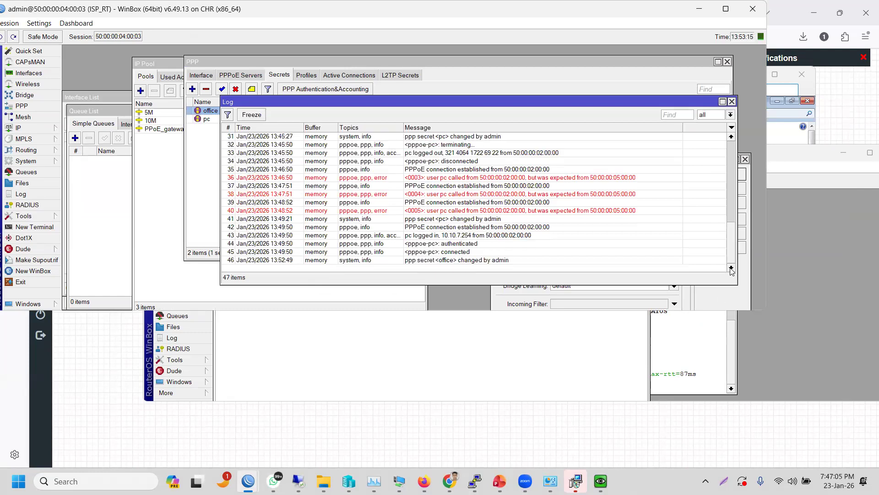
{"action": "left_click_drag", "start_coordinate": [734, 258], "coordinate": [728, 164]}
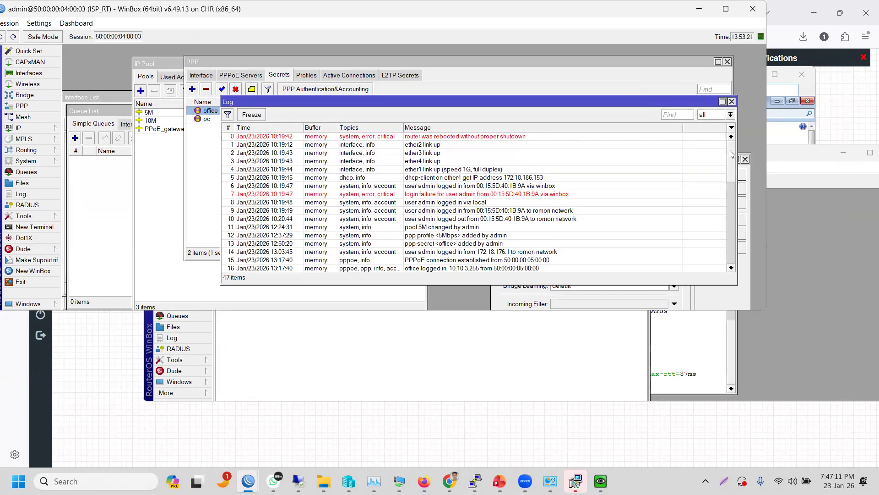
{"action": "left_click_drag", "start_coordinate": [732, 197], "coordinate": [636, 284]}
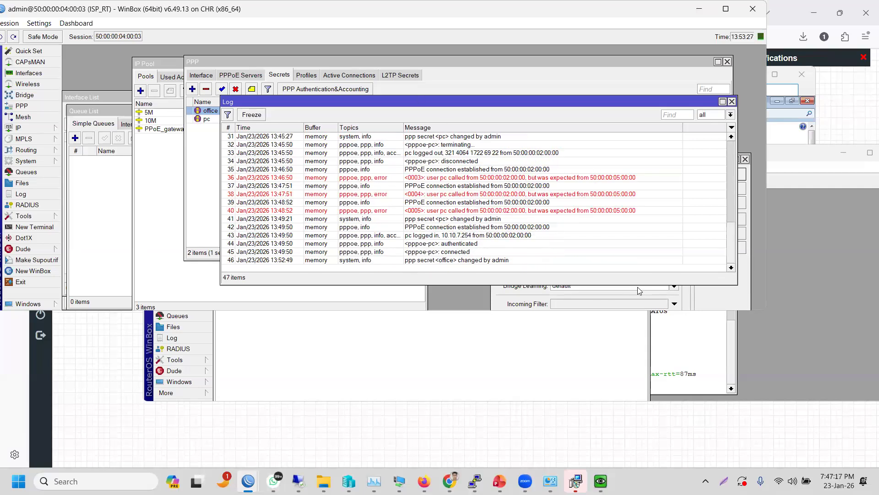
{"action": "left_click", "coordinate": [255, 117]}
{"action": "left_click", "coordinate": [228, 115]}
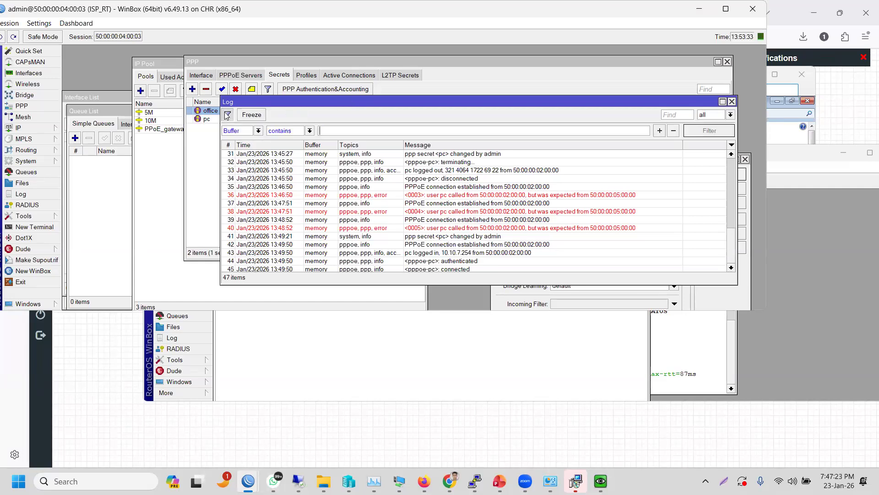
{"action": "left_click", "coordinate": [227, 116]}
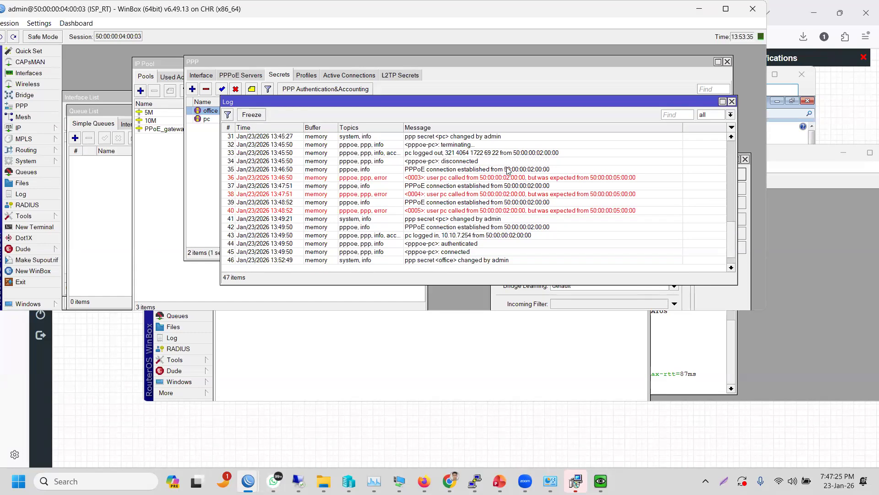
{"action": "left_click", "coordinate": [417, 67]}
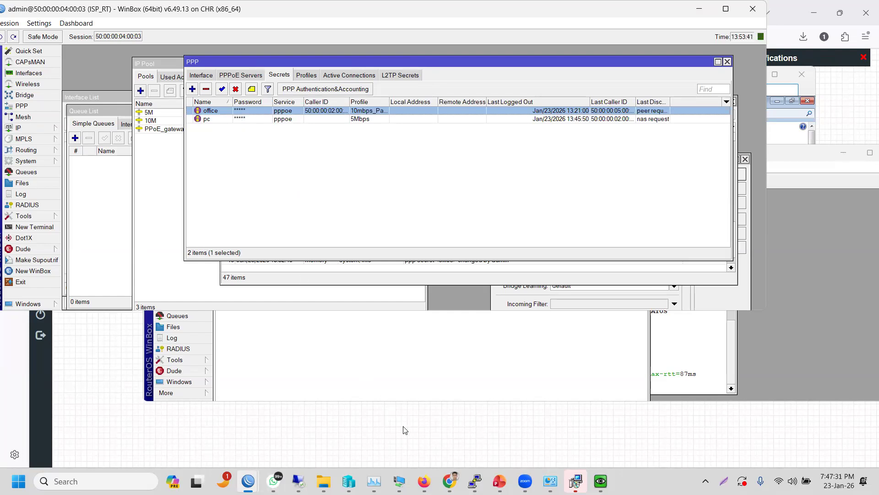
- On the office router, select the pppoe-User client and disable it
{"action": "mouse_move", "coordinate": [247, 481]}
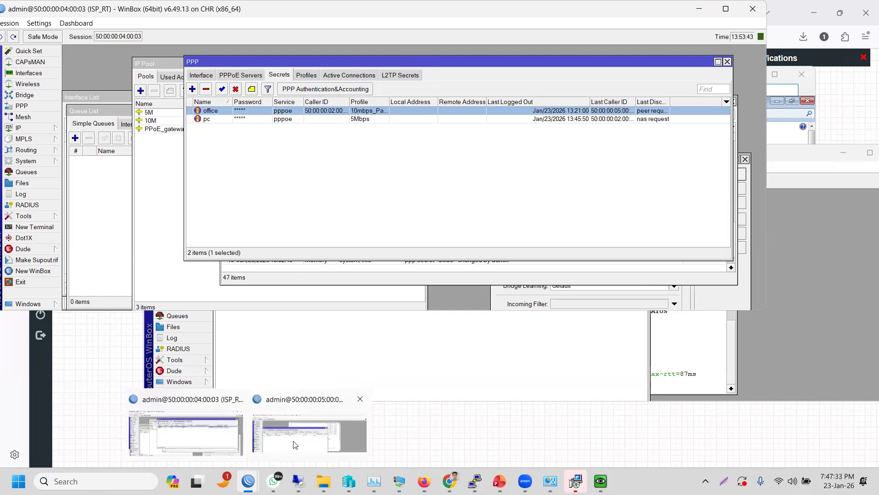
{"action": "left_click", "coordinate": [294, 444]}
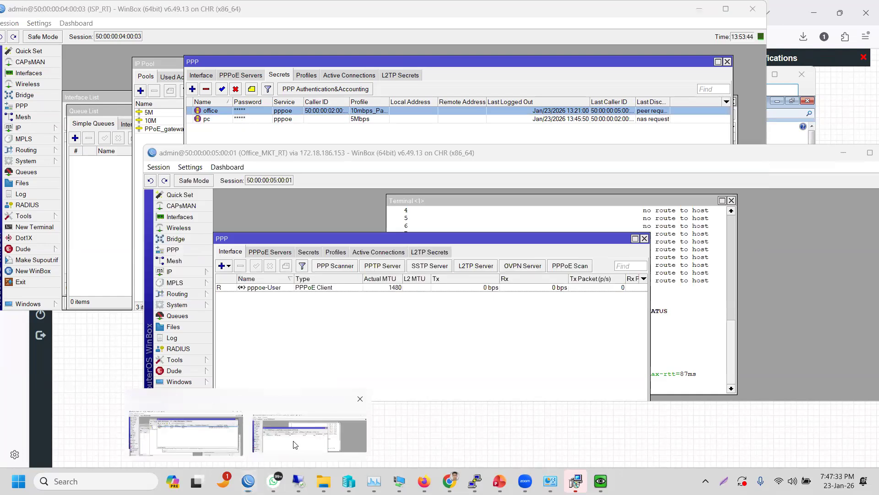
{"action": "left_click", "coordinate": [308, 288]}
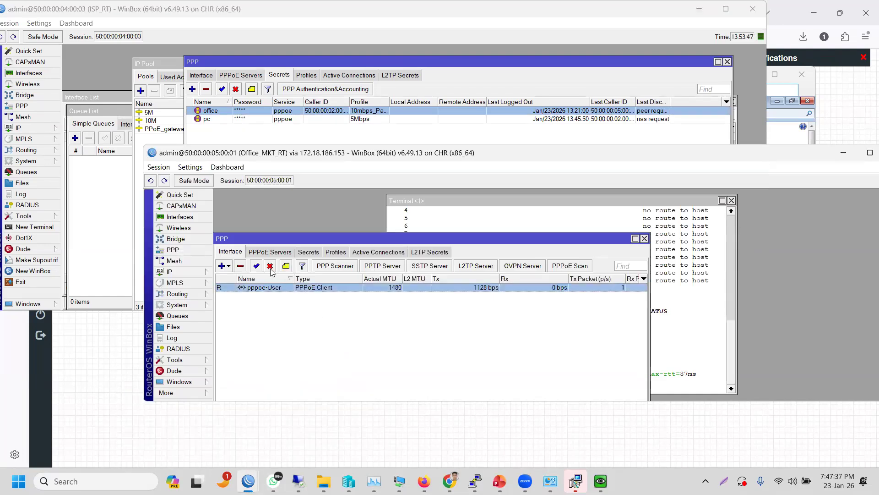
{"action": "left_click", "coordinate": [238, 302]}
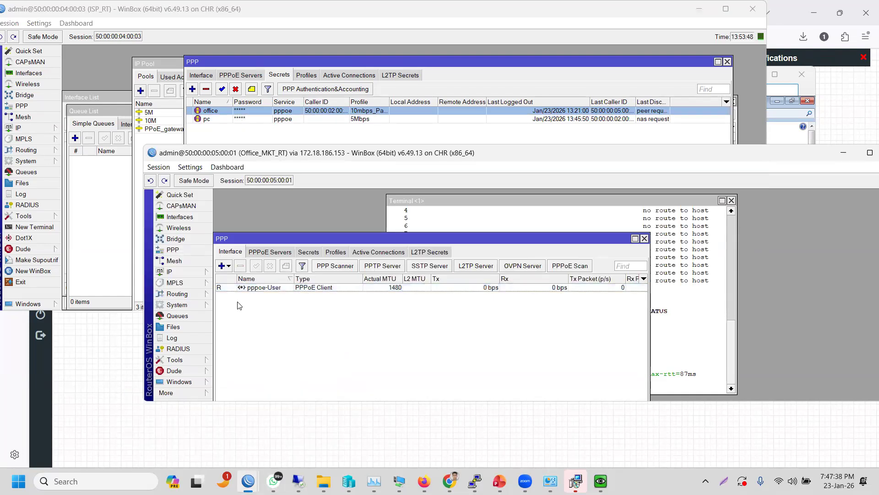
{"action": "left_click", "coordinate": [264, 289]}
{"action": "left_click", "coordinate": [257, 266]}
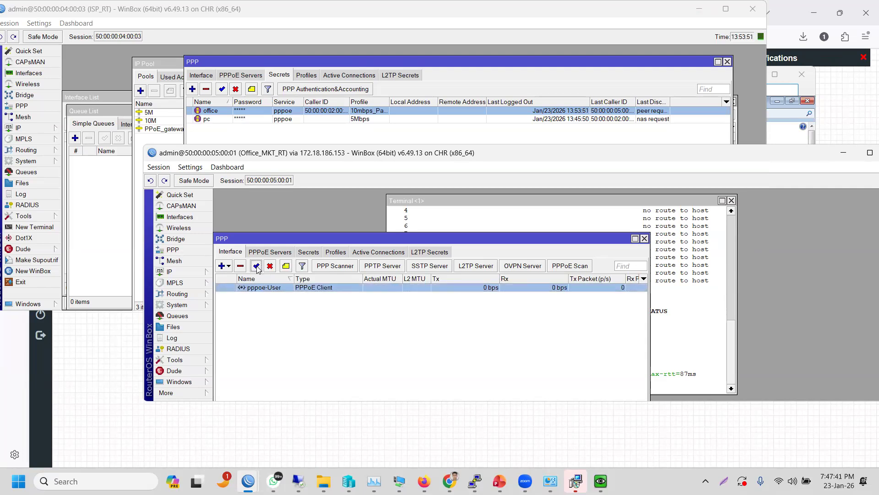
- Re-enable pppoe-User so it redials, then return to the ISP_RT window
{"action": "left_click", "coordinate": [256, 291]}
{"action": "left_click", "coordinate": [274, 306]}
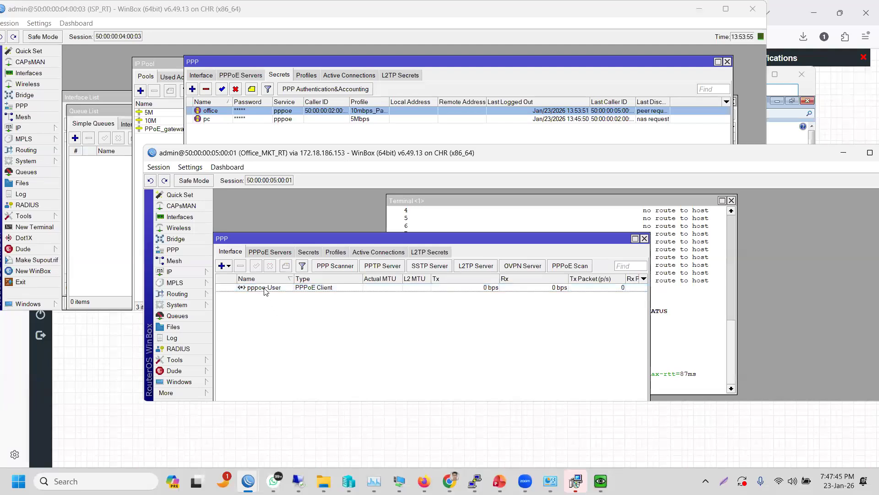
{"action": "left_click", "coordinate": [265, 288]}
{"action": "left_click", "coordinate": [256, 267]}
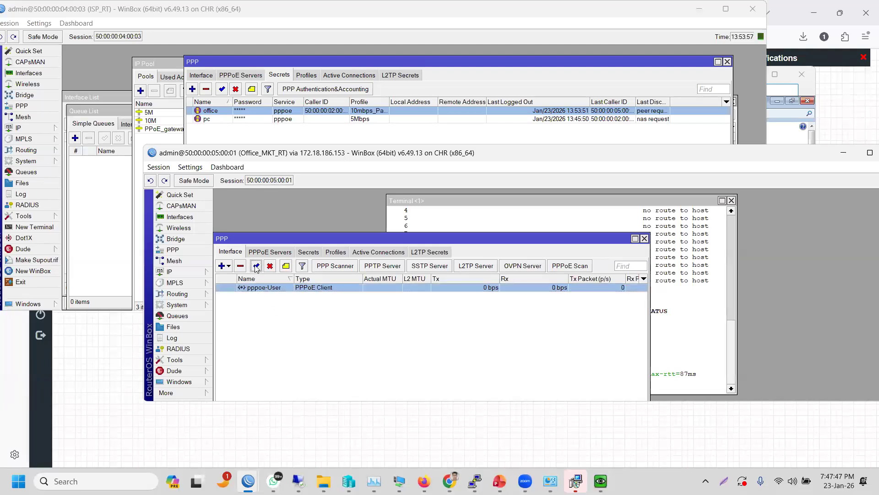
{"action": "key", "text": "super"}
{"action": "left_click", "coordinate": [577, 201]}
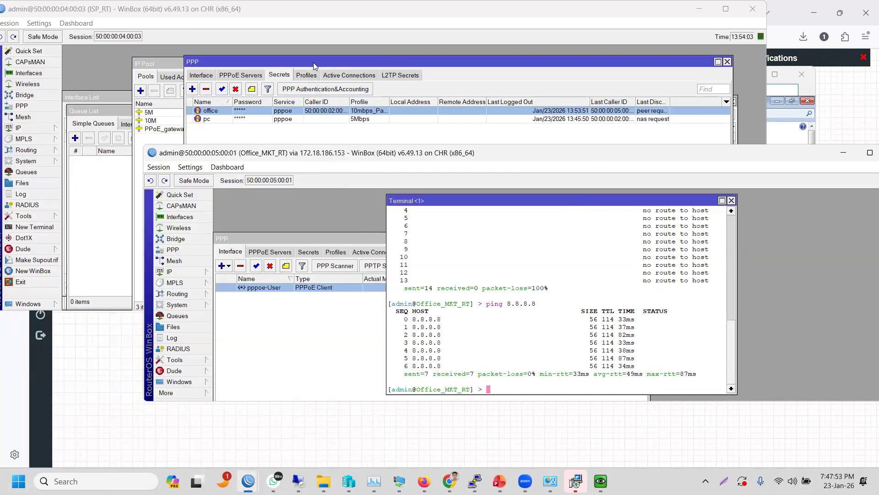
{"action": "left_click", "coordinate": [315, 21]}
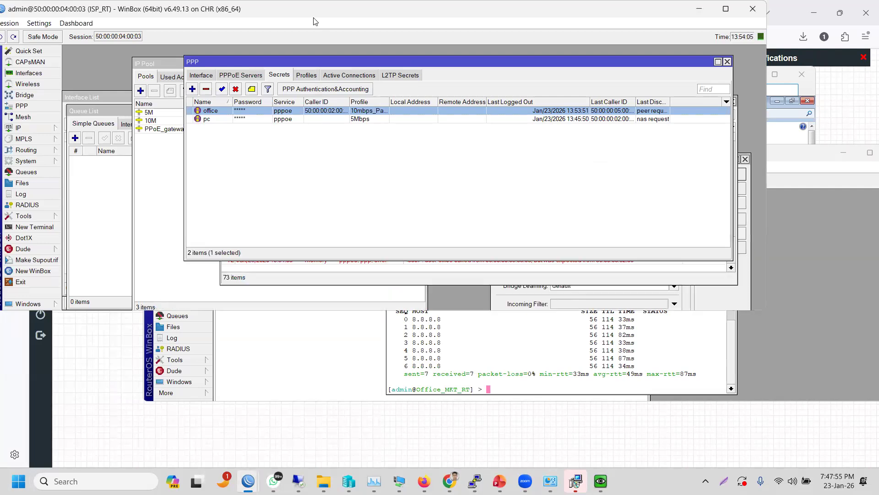
- Open the 13:54:20 log error showing office called from 50:00:00:05:00:00, not 50:00:00:02:00:00
{"action": "left_click", "coordinate": [21, 194]}
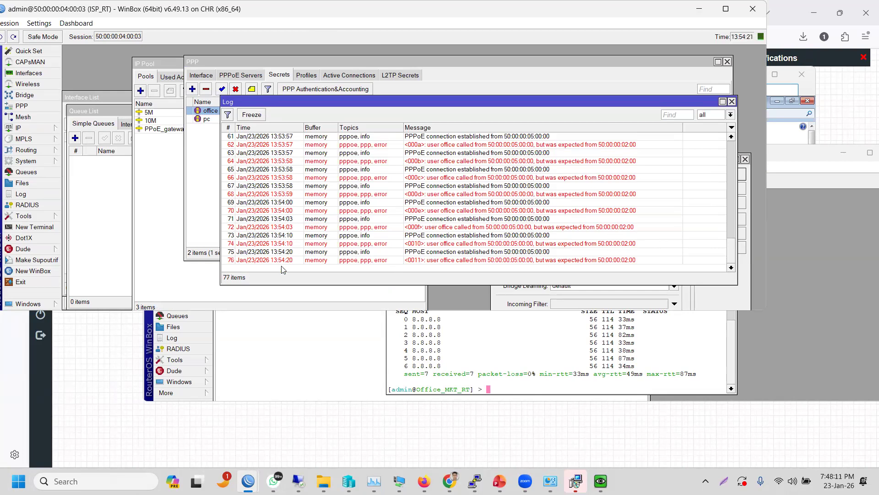
{"action": "double_click", "coordinate": [282, 260]}
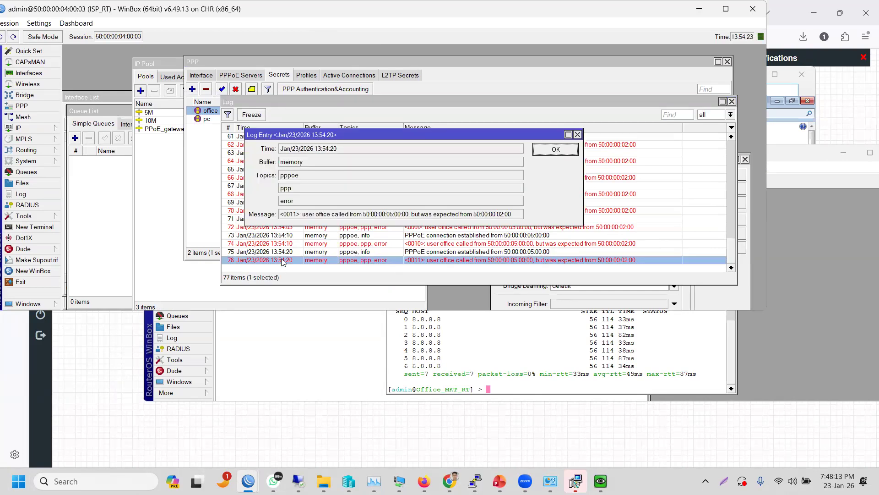
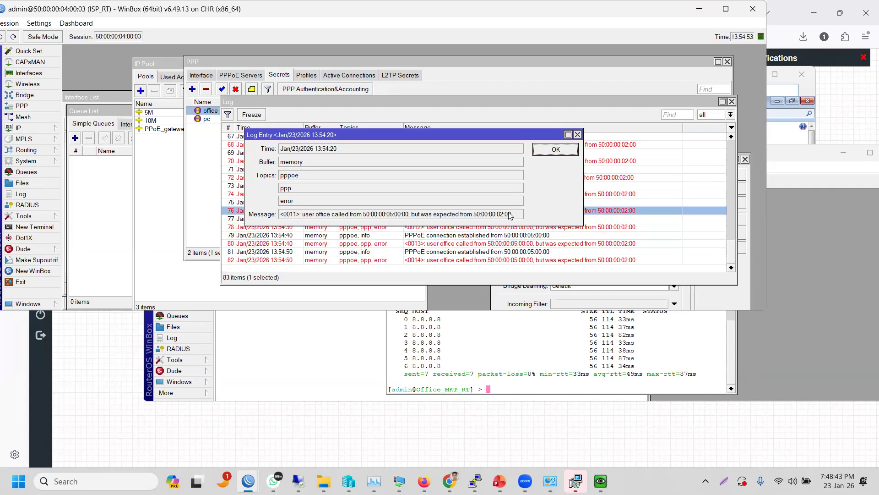
- Close the log entry details and bring the PPP Secrets list back to the front
{"action": "left_click", "coordinate": [578, 135]}
{"action": "left_click", "coordinate": [199, 189]}
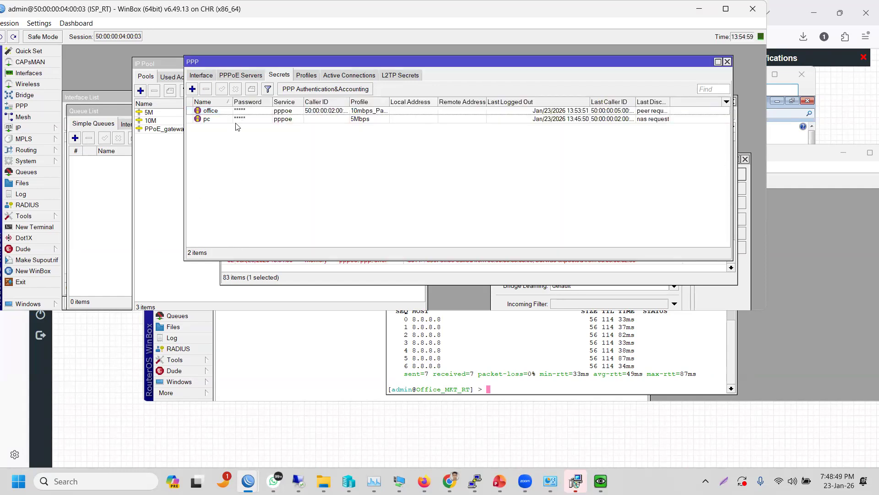
- Clear the Caller ID on the office PPP secret, then apply and save it
{"action": "double_click", "coordinate": [267, 113]}
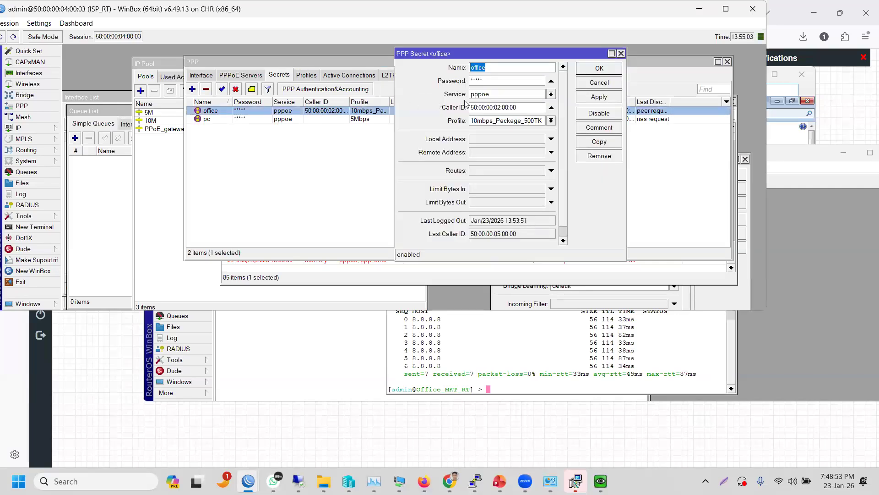
{"action": "left_click_drag", "start_coordinate": [531, 106], "coordinate": [341, 119]}
{"action": "key", "text": "BackSpace"}
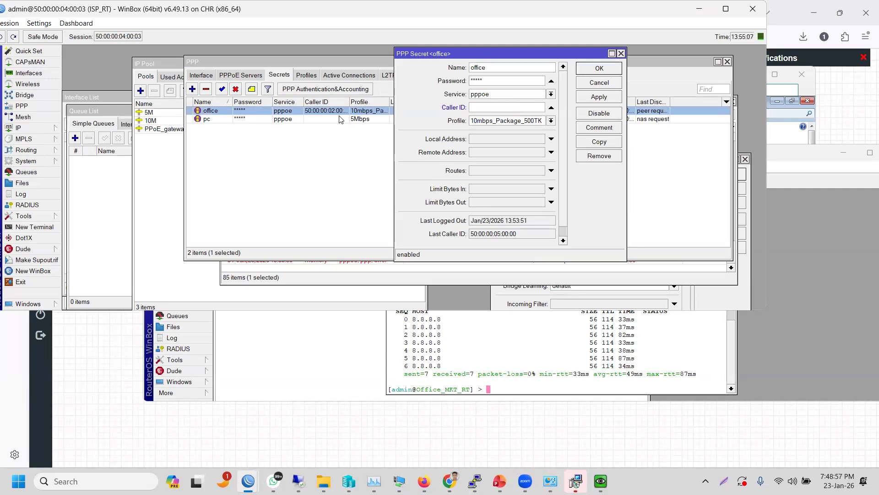
{"action": "left_click", "coordinate": [589, 98]}
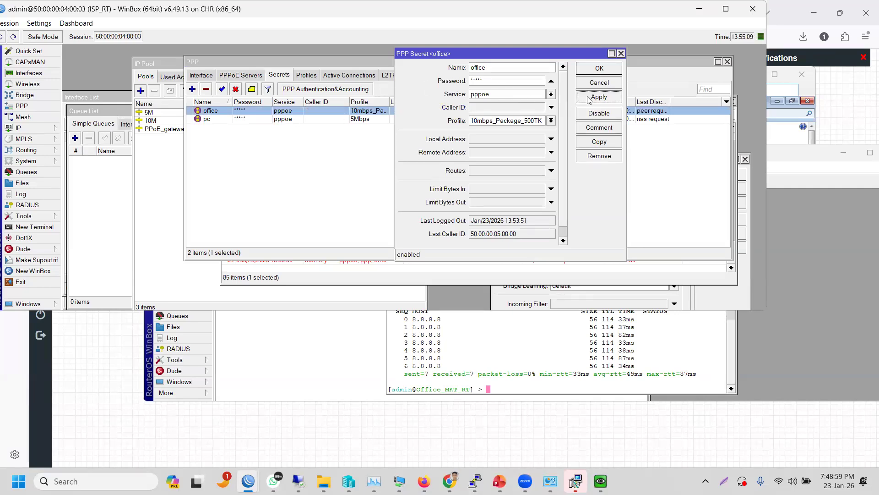
{"action": "left_click", "coordinate": [600, 69]}
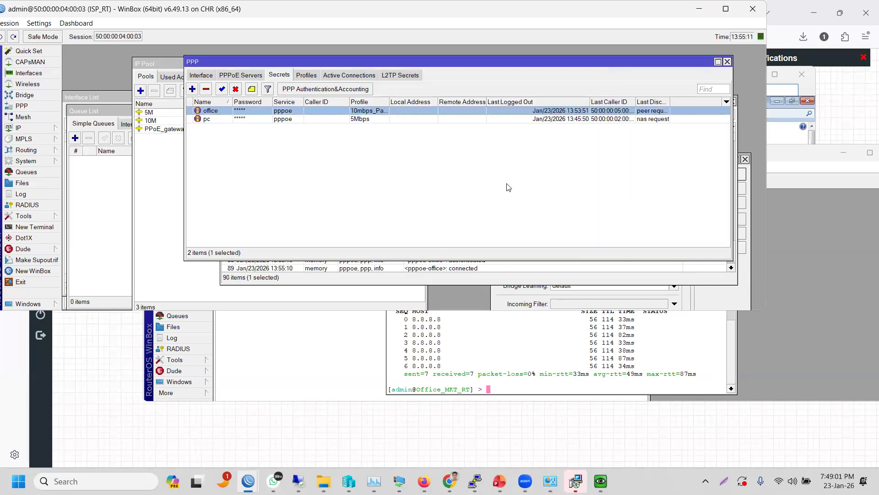
{"action": "left_click", "coordinate": [507, 187]}
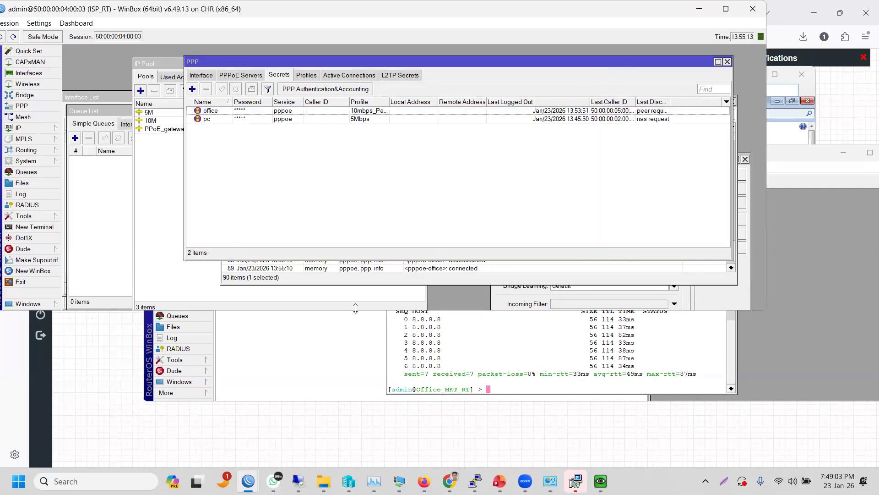
{"action": "left_click", "coordinate": [348, 76]}
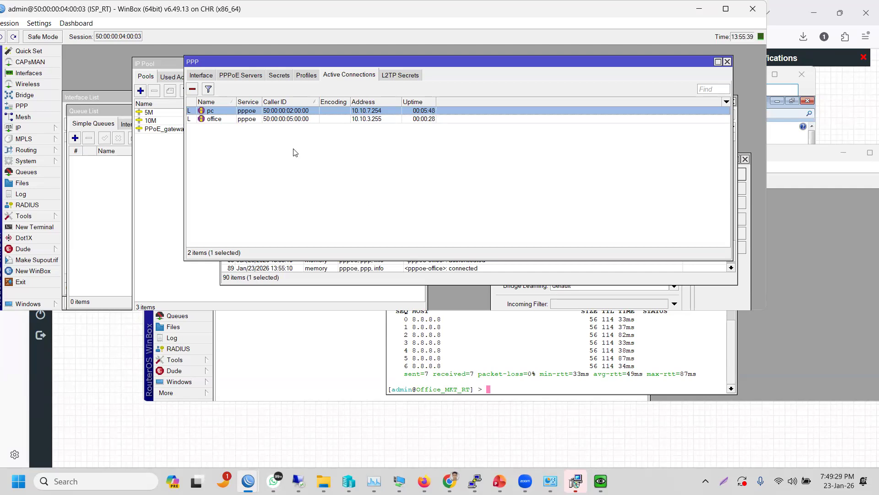
{"action": "left_click", "coordinate": [67, 25]}
{"action": "mouse_move", "coordinate": [48, 23]}
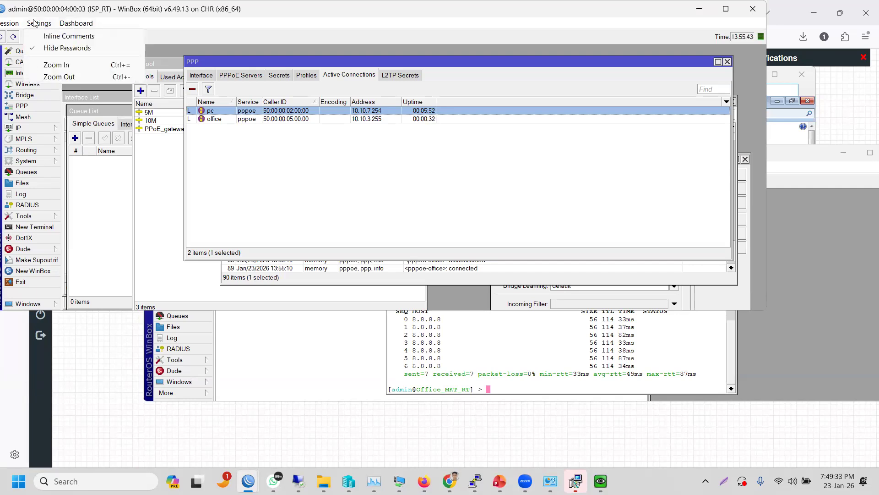
{"action": "mouse_move", "coordinate": [15, 25]}
{"action": "left_click", "coordinate": [280, 76]}
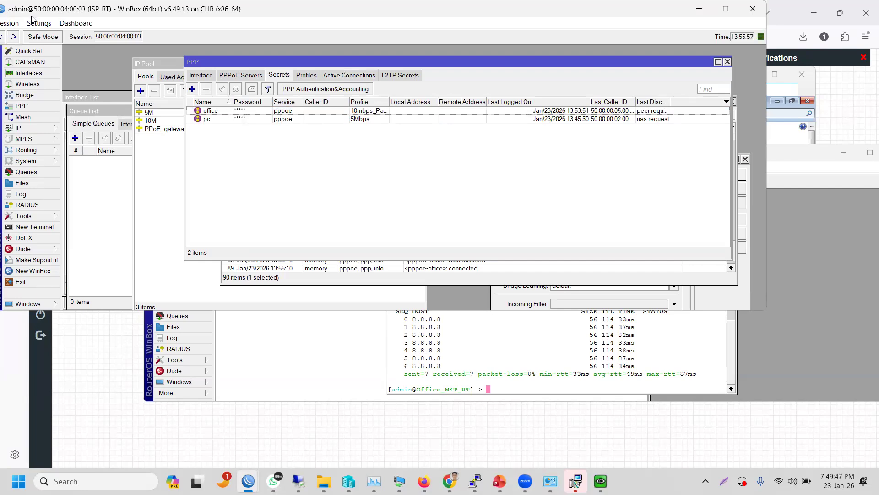
- Uncheck Settings > Hide Passwords so the secrets' passwords appear in plain text
{"action": "left_click", "coordinate": [19, 481]}
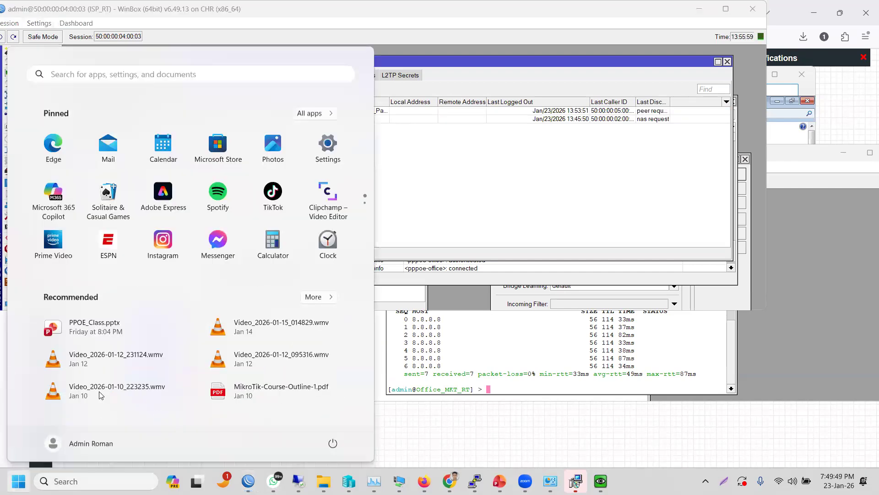
{"action": "left_click", "coordinate": [151, 13]}
{"action": "left_click", "coordinate": [19, 25]}
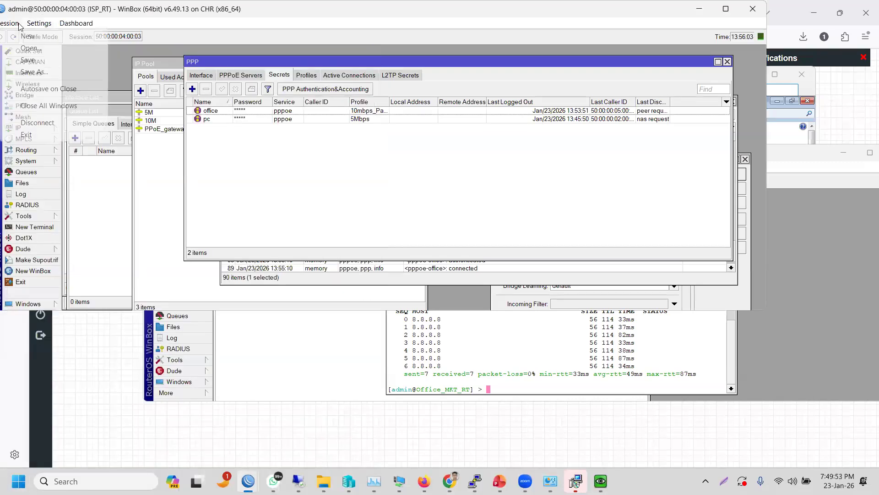
{"action": "mouse_move", "coordinate": [31, 26]}
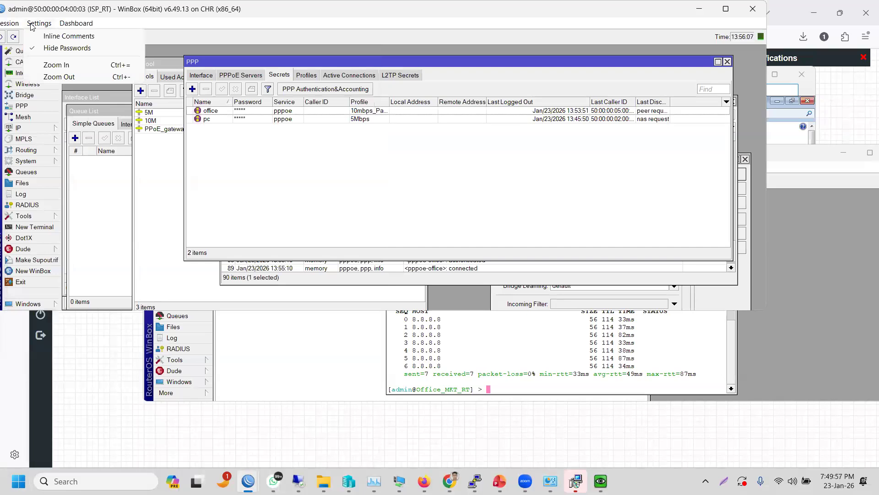
{"action": "left_click", "coordinate": [48, 49]}
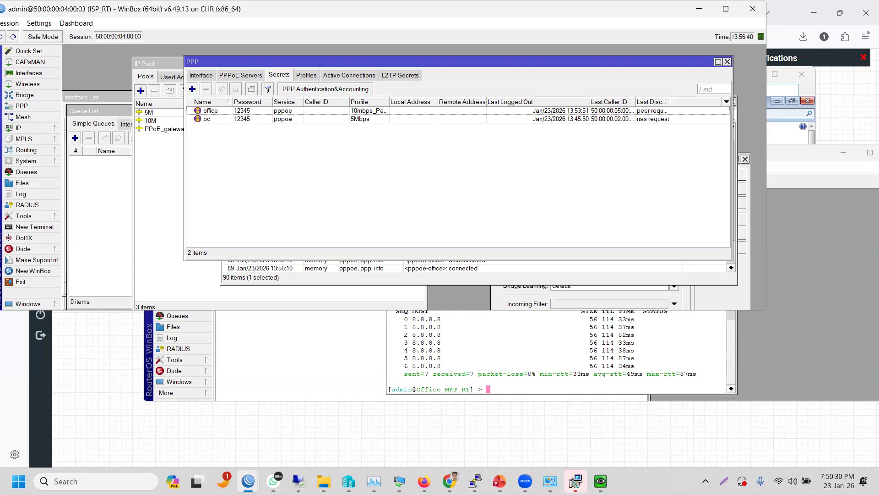
{"action": "mouse_move", "coordinate": [251, 478]}
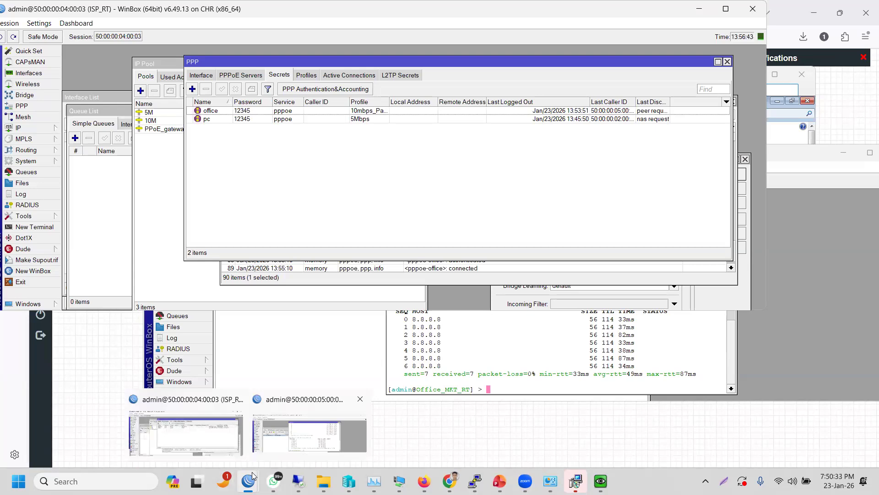
- On Office_MKT_RT, open the pppoe-User client and turn off Hide Passwords
{"action": "left_click", "coordinate": [298, 433]}
{"action": "double_click", "coordinate": [311, 288]}
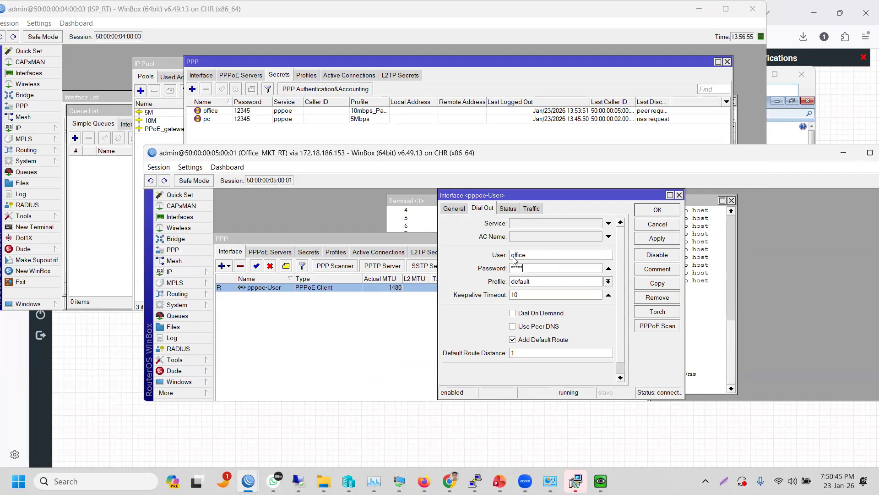
{"action": "left_click", "coordinate": [188, 168]}
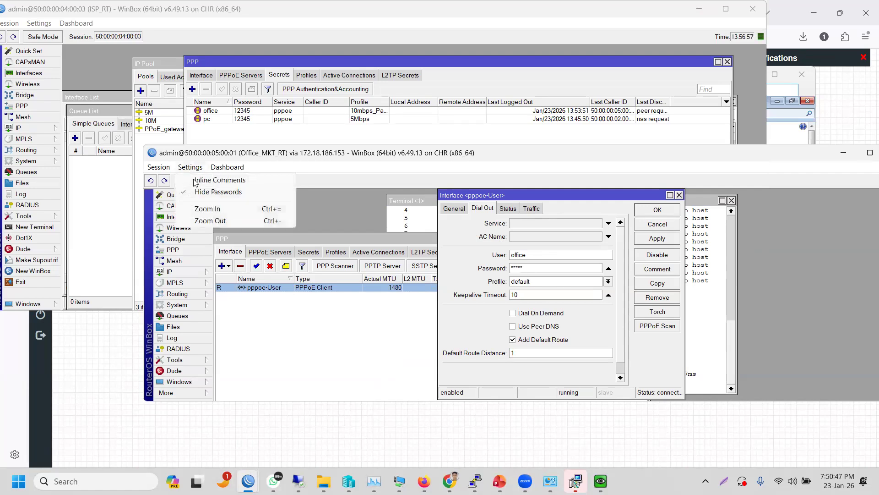
{"action": "left_click", "coordinate": [204, 191]}
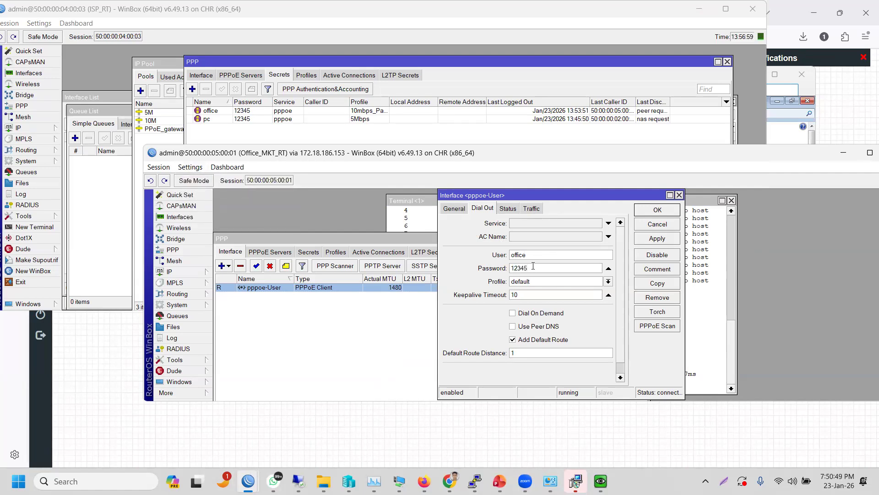
- Append '6' to the pppoe-User password and '1' to its user name, then save
{"action": "left_click", "coordinate": [533, 268]}
{"action": "type", "text": "6"}
{"action": "left_click", "coordinate": [535, 255]}
{"action": "type", "text": "1"}
{"action": "left_click", "coordinate": [649, 239]}
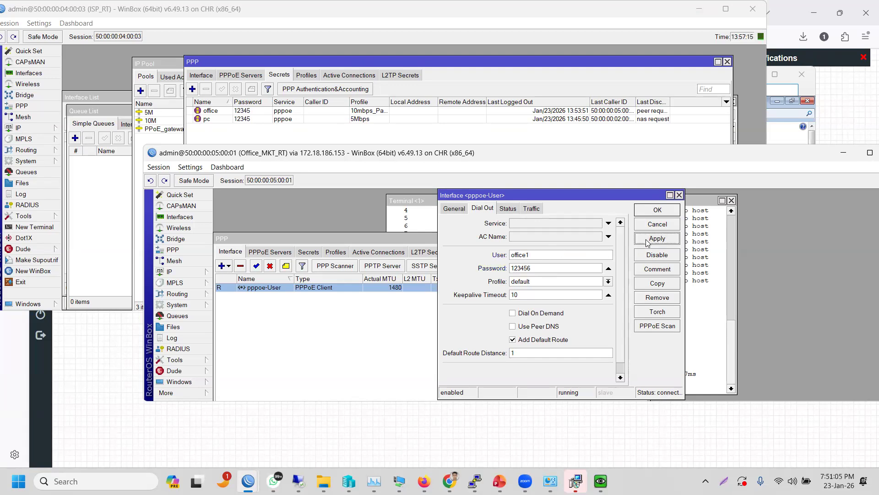
{"action": "left_click", "coordinate": [651, 212]}
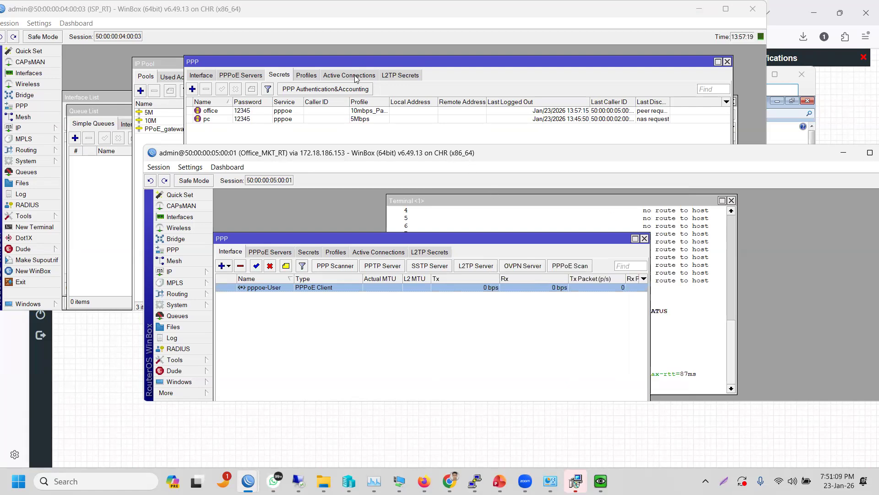
{"action": "left_click", "coordinate": [18, 481]}
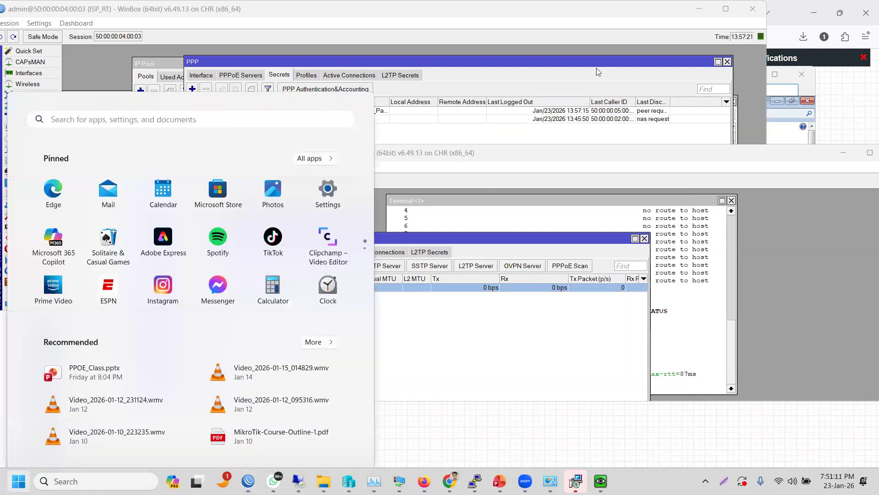
{"action": "left_click", "coordinate": [618, 65]}
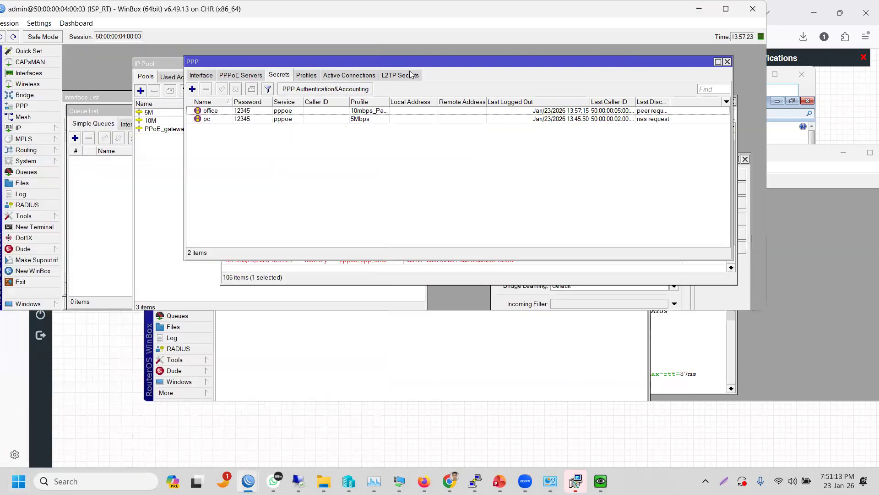
{"action": "left_click", "coordinate": [371, 76]}
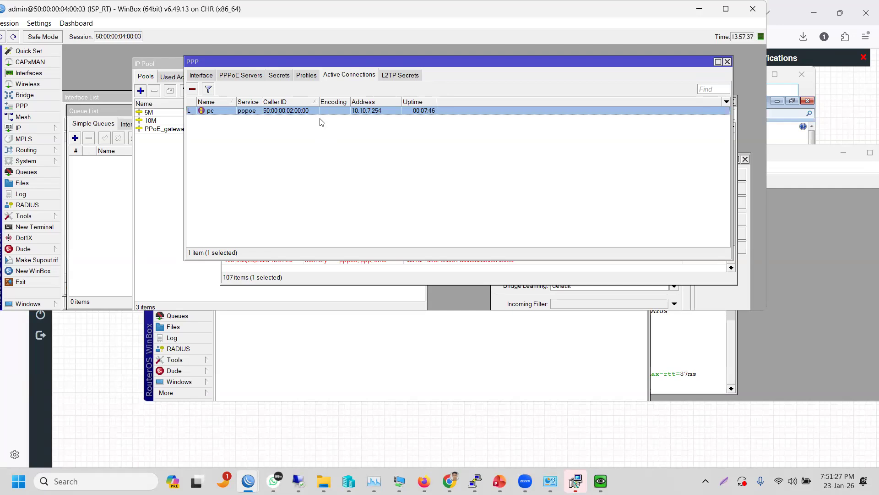
{"action": "left_click", "coordinate": [271, 78]}
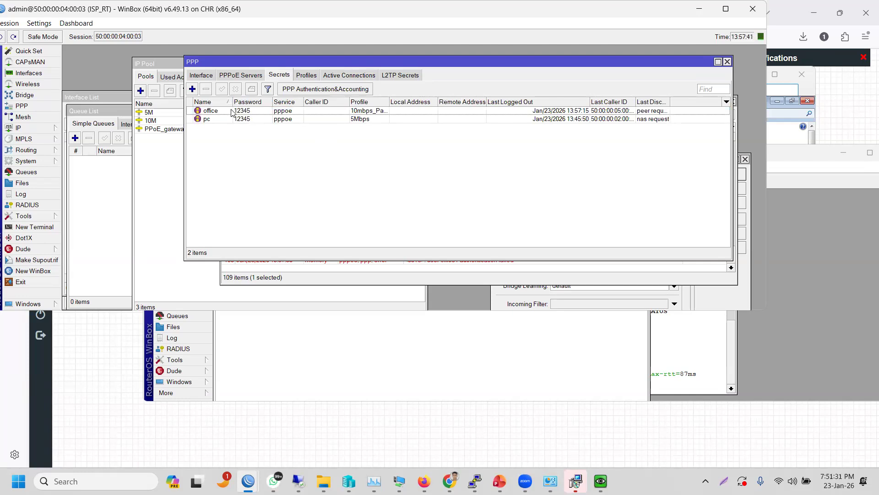
{"action": "left_click", "coordinate": [233, 113]}
{"action": "right_click", "coordinate": [233, 113]}
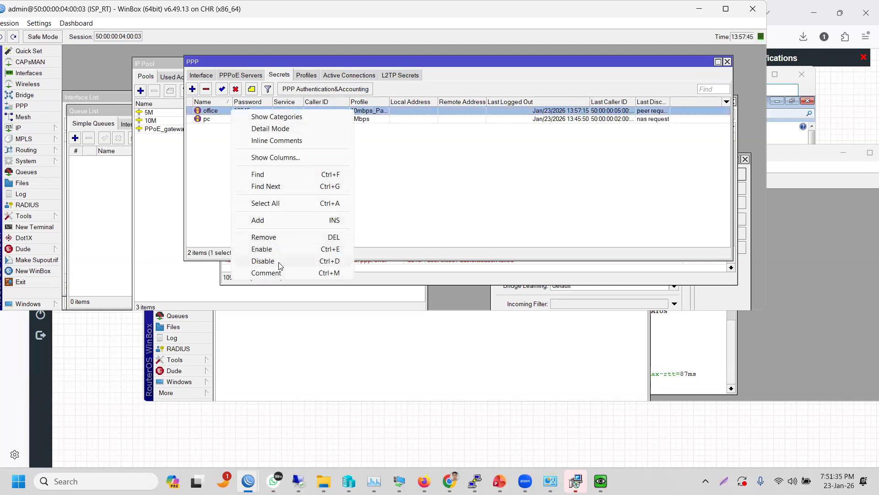
{"action": "left_click", "coordinate": [228, 194]}
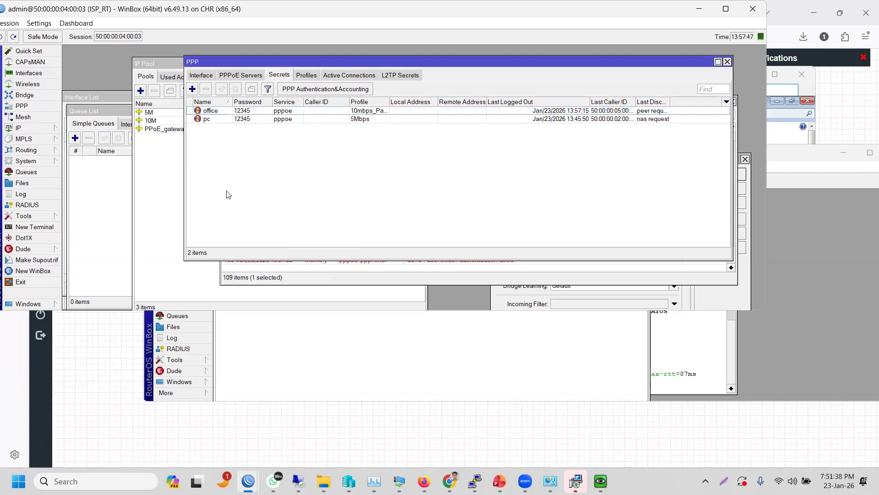
{"action": "left_click", "coordinate": [359, 78]}
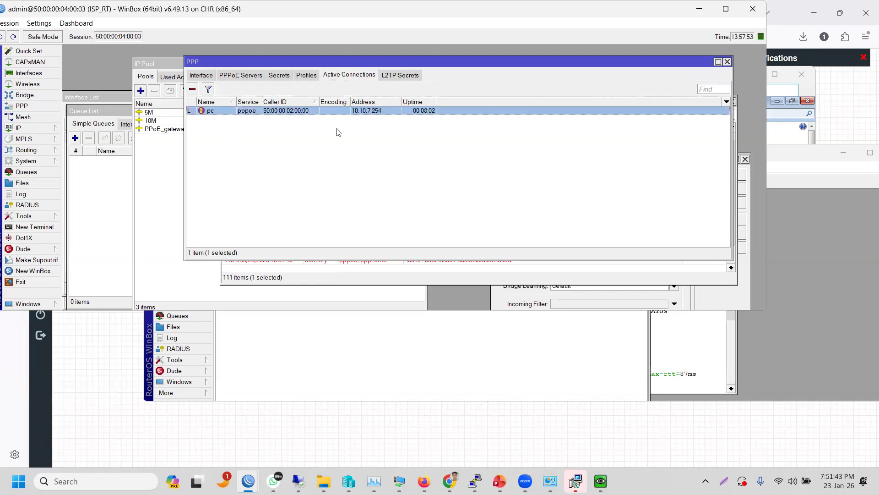
{"action": "left_click", "coordinate": [280, 78]}
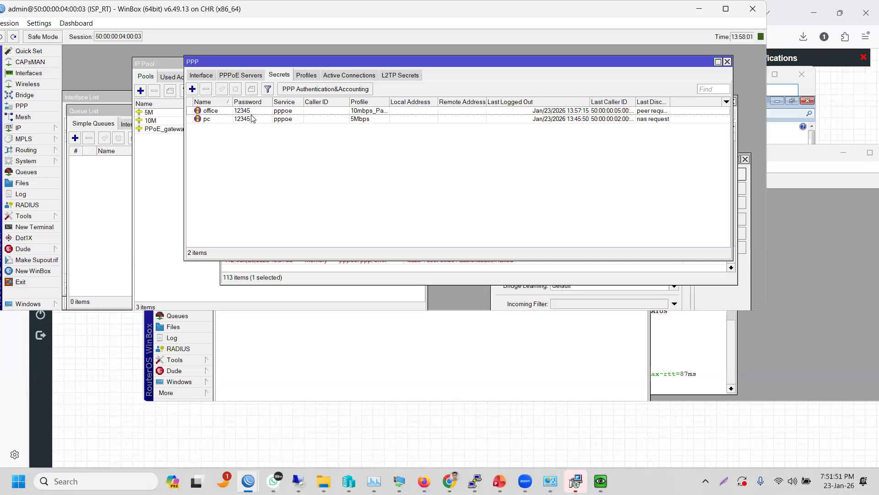
{"action": "left_click", "coordinate": [348, 78]}
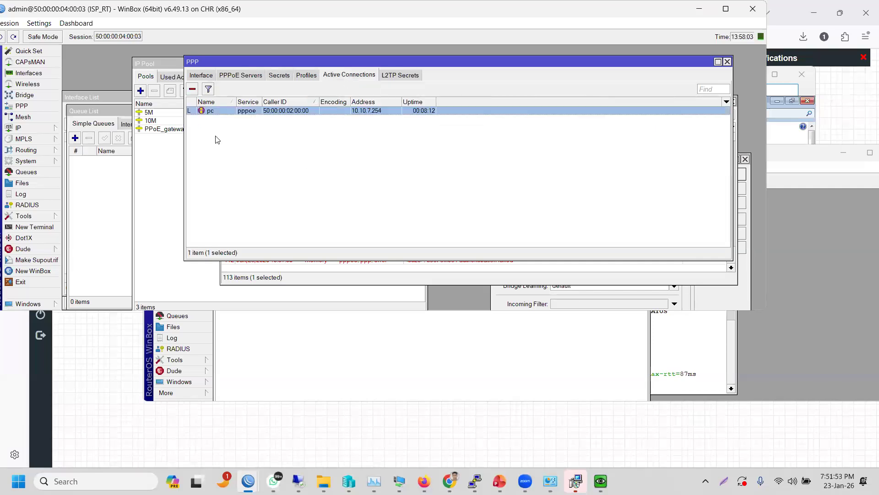
{"action": "left_click", "coordinate": [272, 77]}
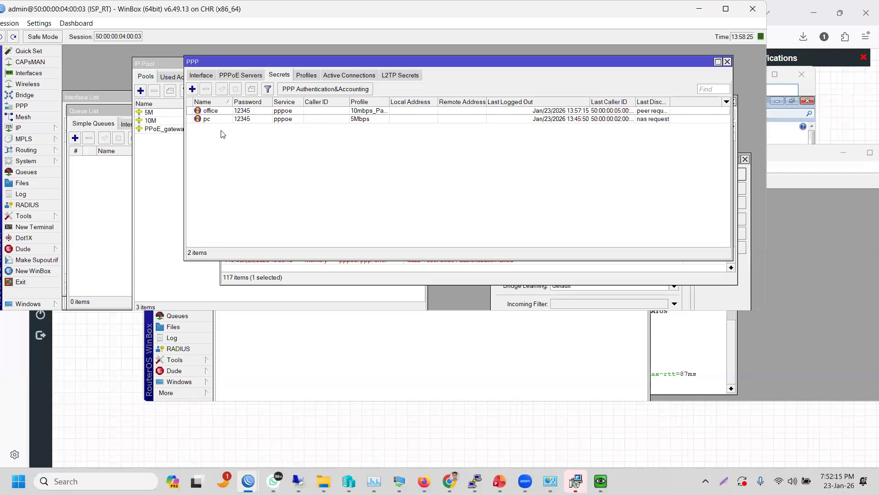
{"action": "left_click", "coordinate": [331, 77]}
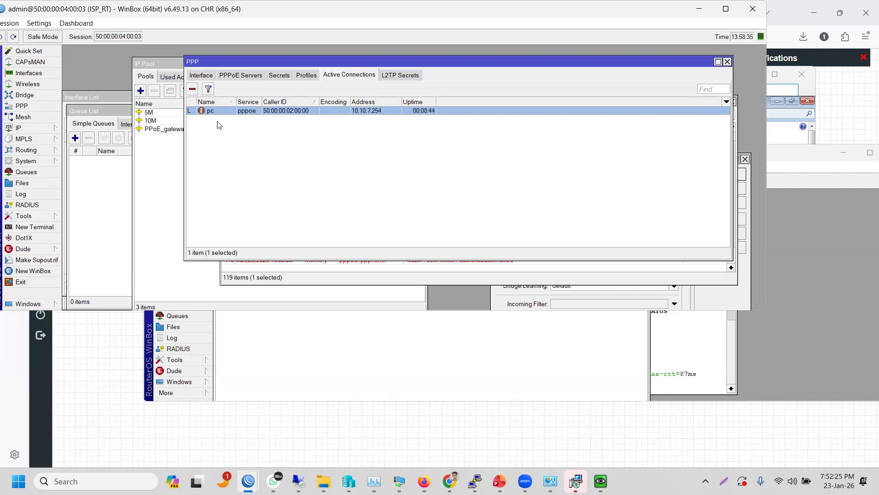
- Inspect the log's repeated authentication-failed entries for the office client's new user name
{"action": "left_click", "coordinate": [21, 194]}
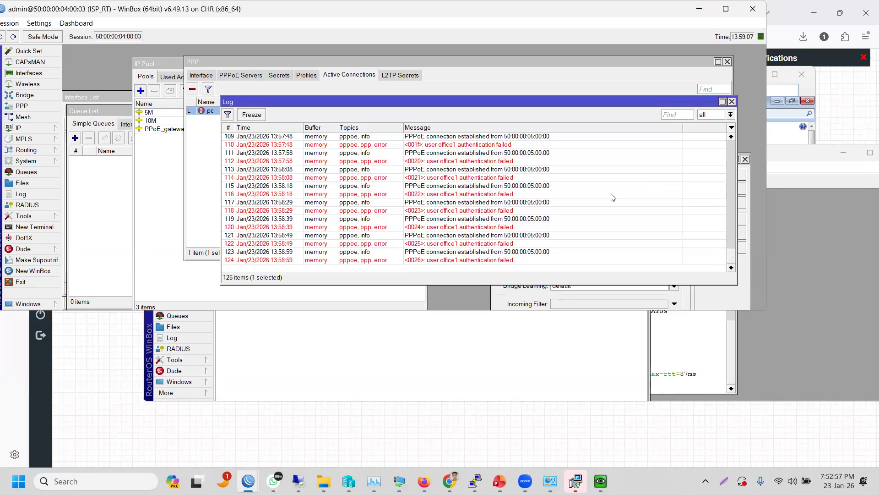
{"action": "double_click", "coordinate": [507, 146]}
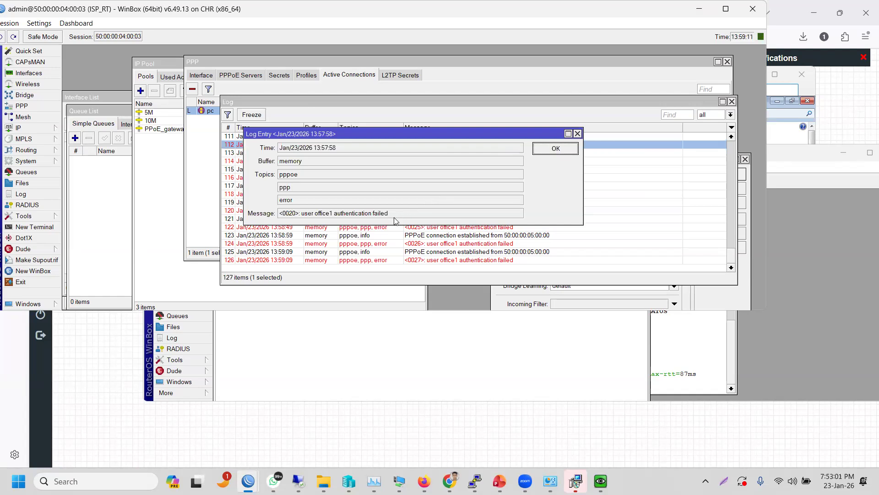
{"action": "left_click_drag", "start_coordinate": [394, 217], "coordinate": [272, 226]}
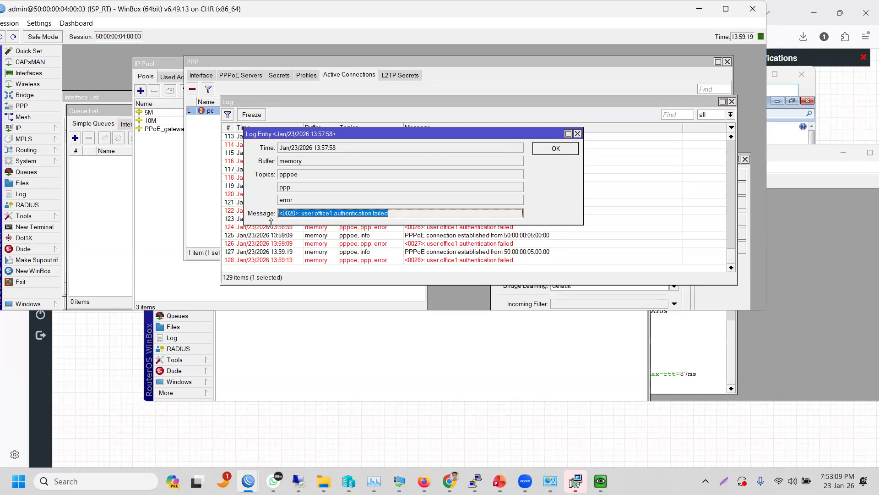
{"action": "left_click", "coordinate": [399, 204]}
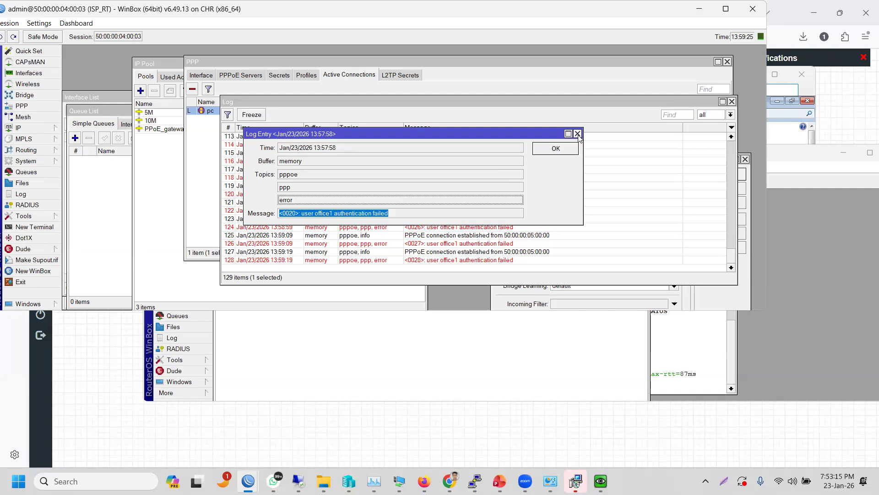
{"action": "left_click", "coordinate": [556, 148]}
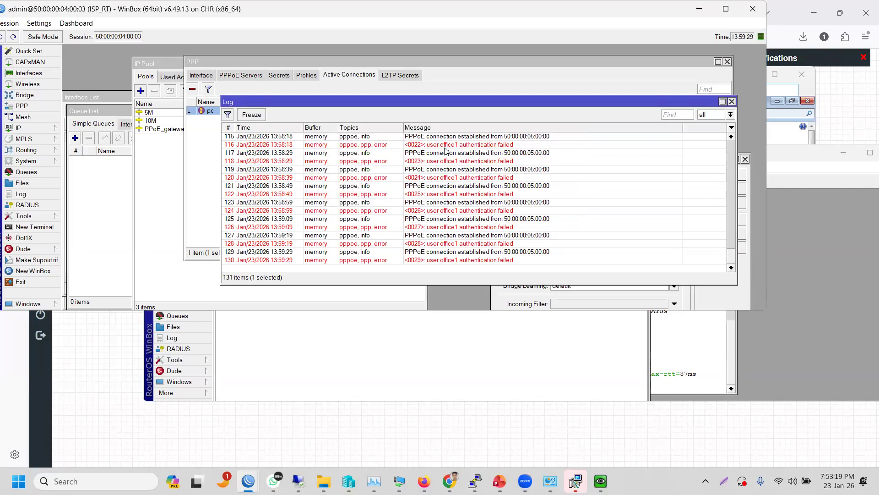
{"action": "left_click", "coordinate": [444, 147]}
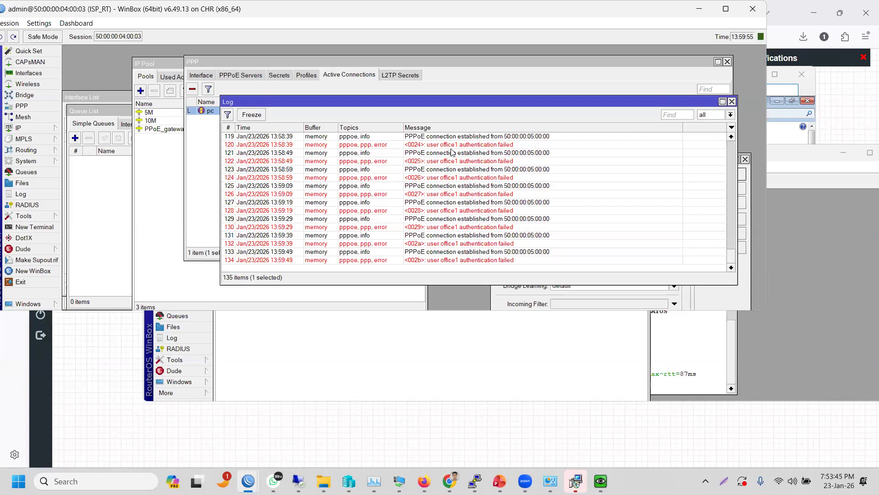
{"action": "left_click", "coordinate": [203, 138]}
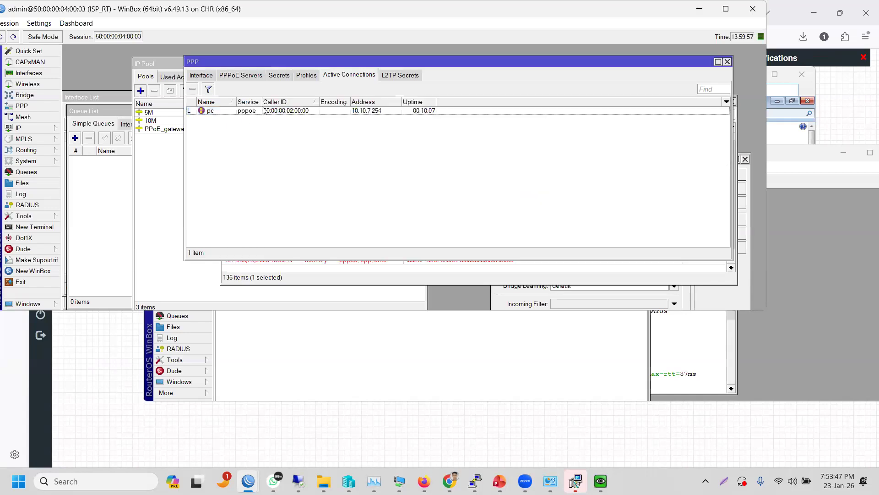
- Select the office secret on the Secrets tab, then return to the Office_MKT_RT session
{"action": "left_click", "coordinate": [280, 76]}
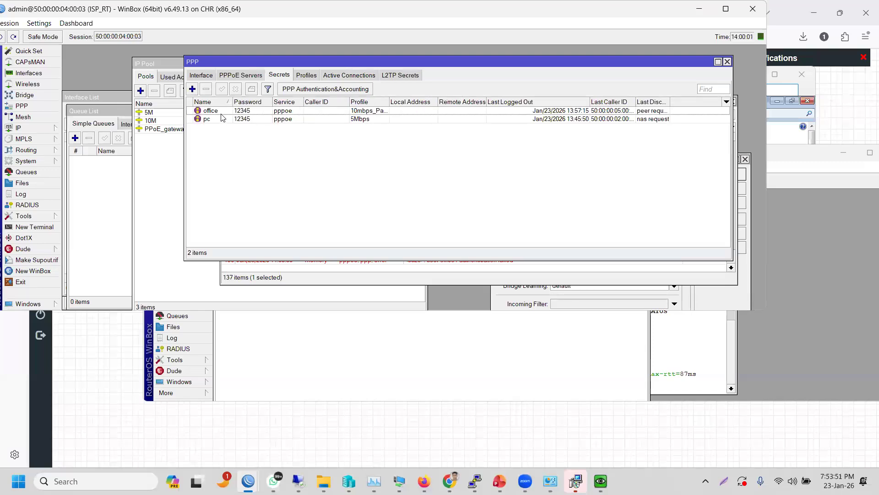
{"action": "left_click", "coordinate": [221, 114]}
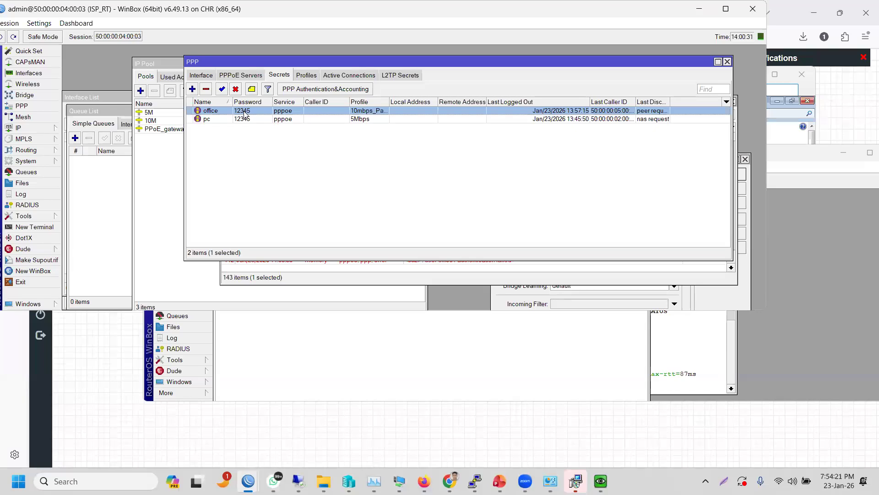
{"action": "left_click", "coordinate": [272, 368]}
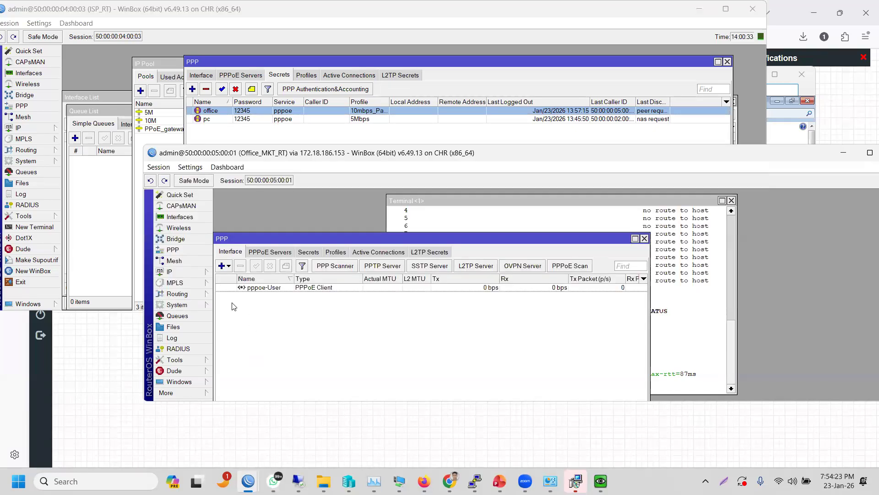
- Delete the trailing '1' from the pppoe-User client's user name and save
{"action": "double_click", "coordinate": [310, 287]}
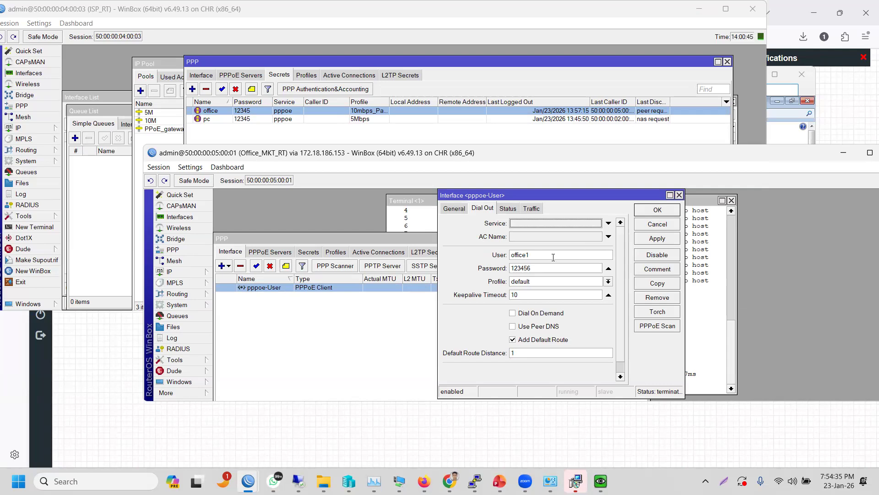
{"action": "left_click", "coordinate": [553, 257]}
{"action": "key", "text": "BackSpace"}
{"action": "left_click", "coordinate": [641, 240]}
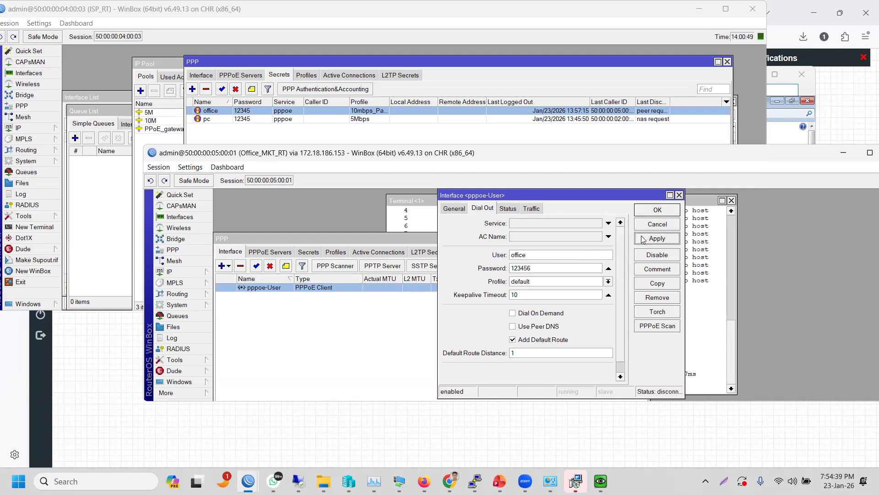
{"action": "left_click", "coordinate": [655, 211]}
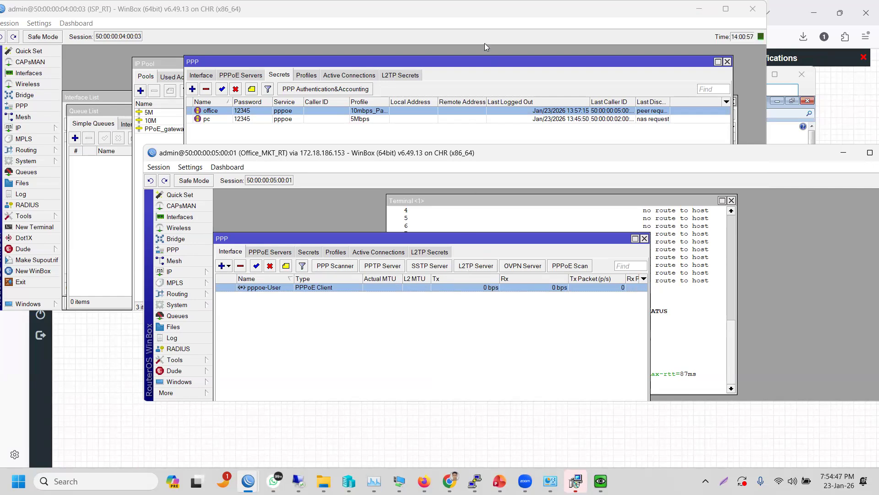
{"action": "left_click", "coordinate": [474, 11]}
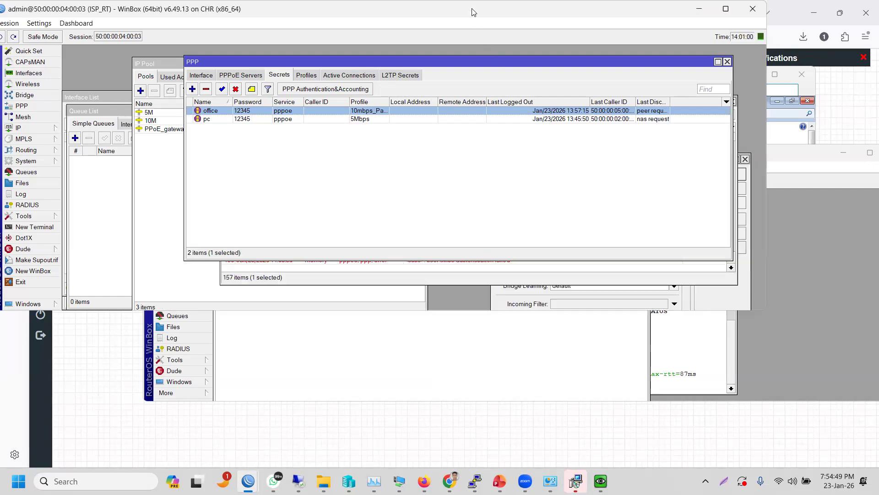
{"action": "left_click", "coordinate": [42, 196]}
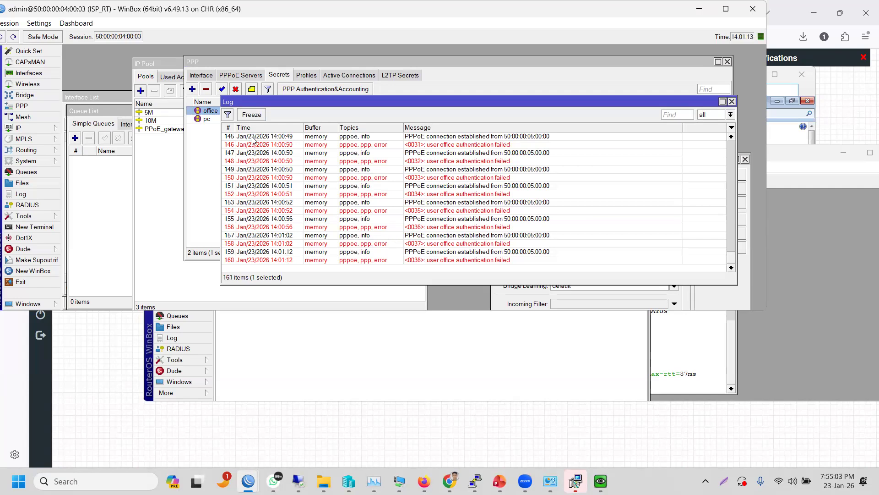
{"action": "double_click", "coordinate": [449, 195]}
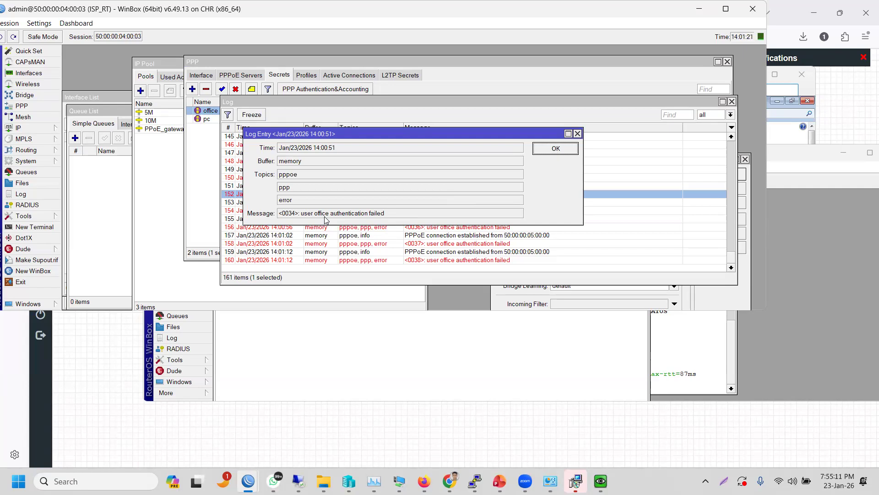
{"action": "left_click_drag", "start_coordinate": [327, 213], "coordinate": [324, 218]}
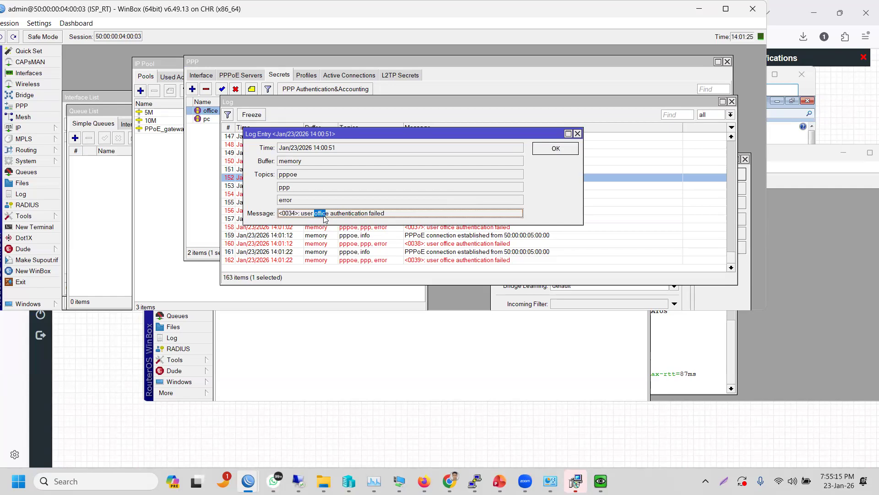
{"action": "left_click", "coordinate": [336, 216]}
{"action": "left_click_drag", "start_coordinate": [386, 216], "coordinate": [332, 223]}
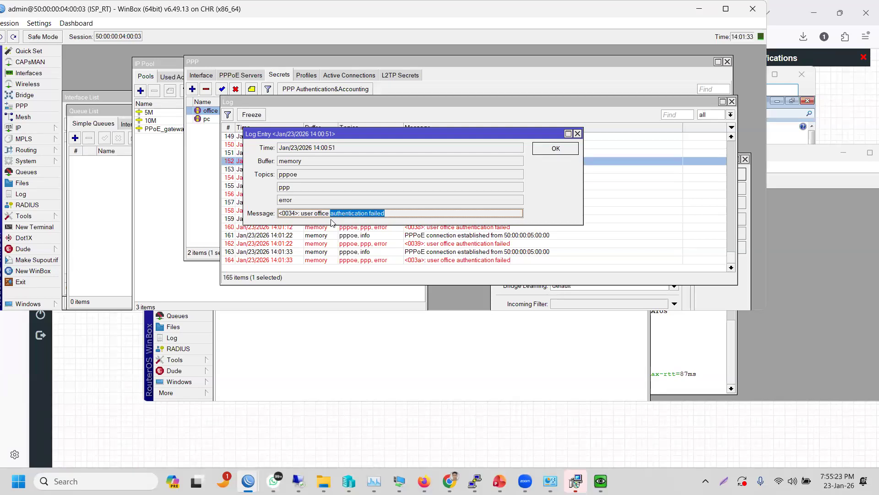
{"action": "left_click", "coordinate": [357, 213]}
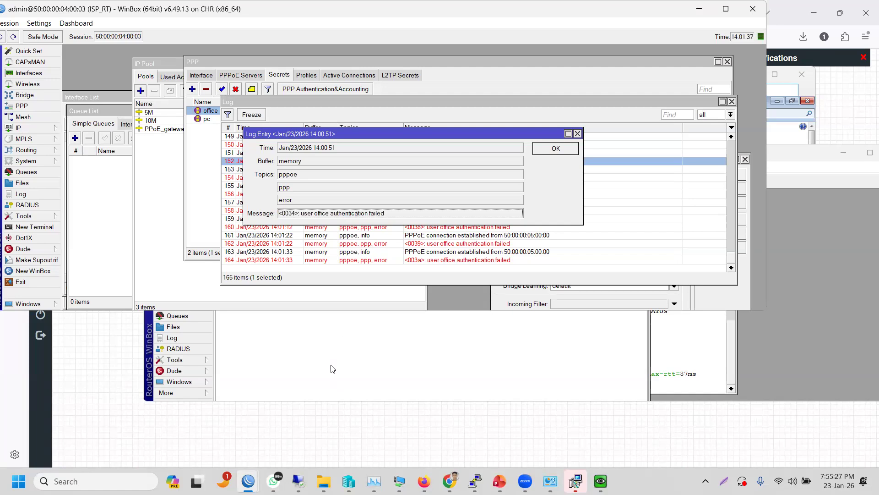
{"action": "left_click", "coordinate": [240, 65]}
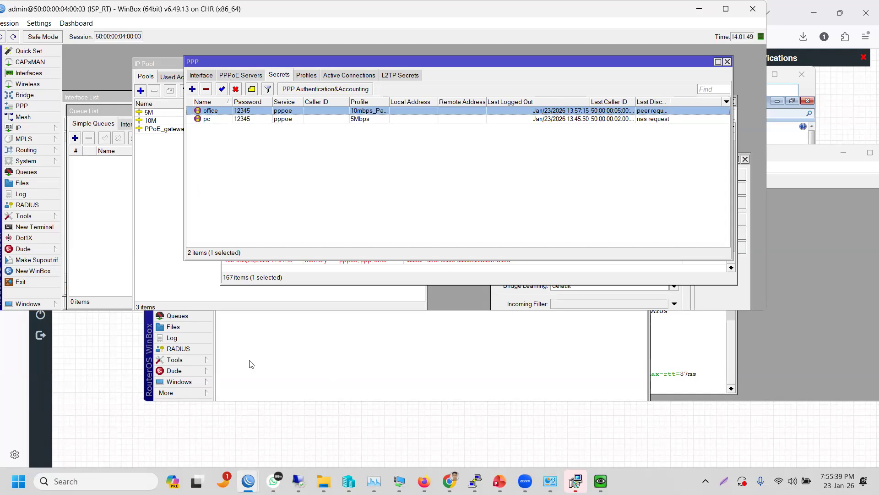
- On Office_MKT_RT, remove the extra trailing digit from pppoe-User's password and save
{"action": "left_click", "coordinate": [265, 342]}
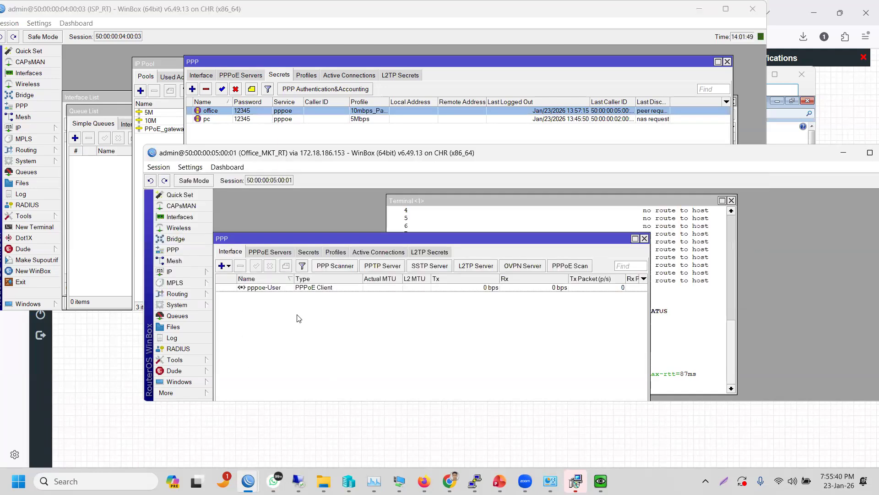
{"action": "double_click", "coordinate": [314, 289]}
{"action": "left_click", "coordinate": [541, 268]}
{"action": "key", "text": "BackSpace"}
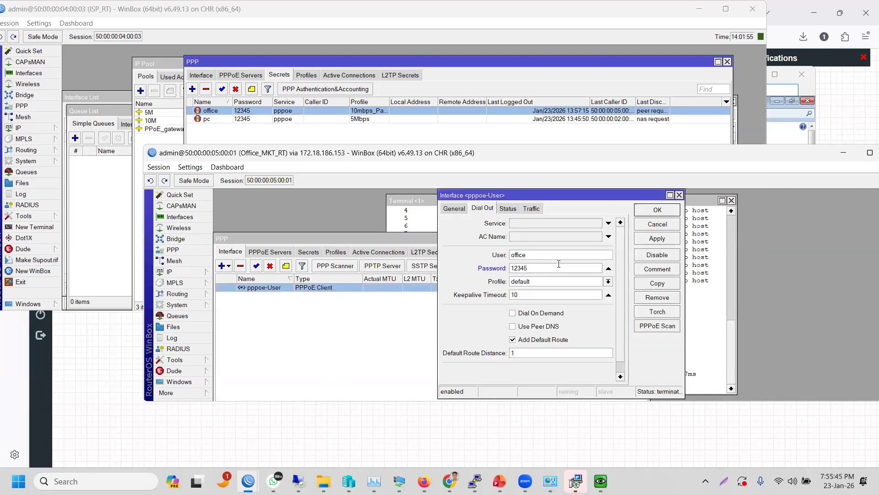
{"action": "left_click", "coordinate": [656, 238]}
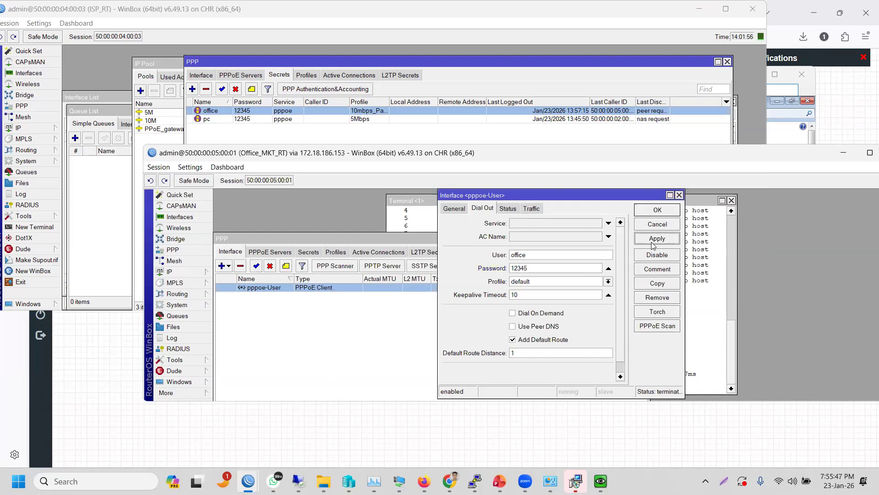
{"action": "left_click", "coordinate": [657, 211]}
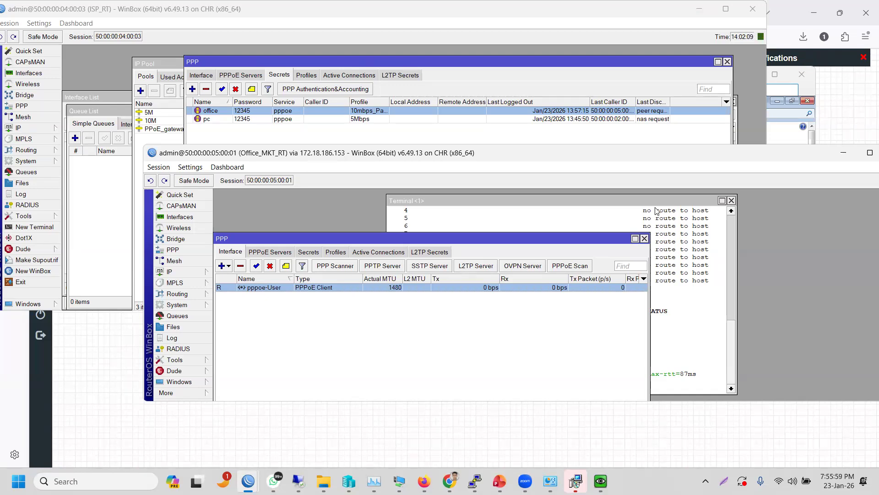
{"action": "left_click", "coordinate": [626, 64]}
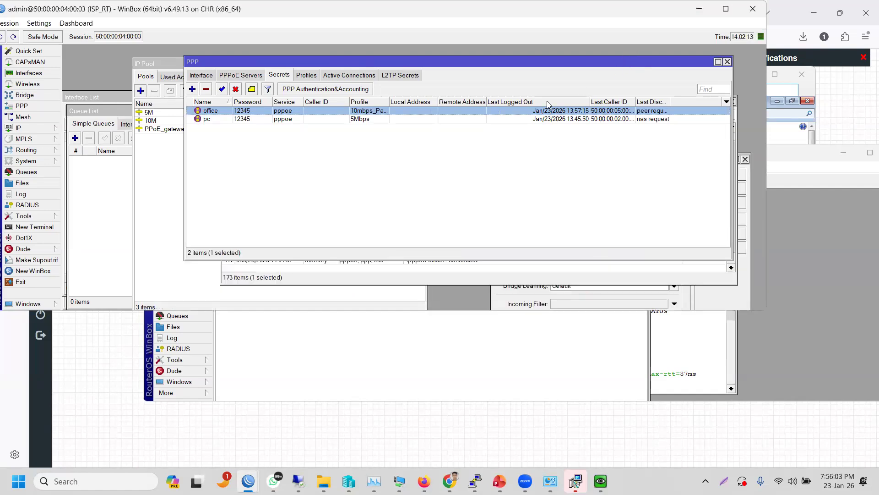
- Confirm office in PPP Active Connections and its authenticated/connected entries in the log
{"action": "left_click", "coordinate": [357, 75]}
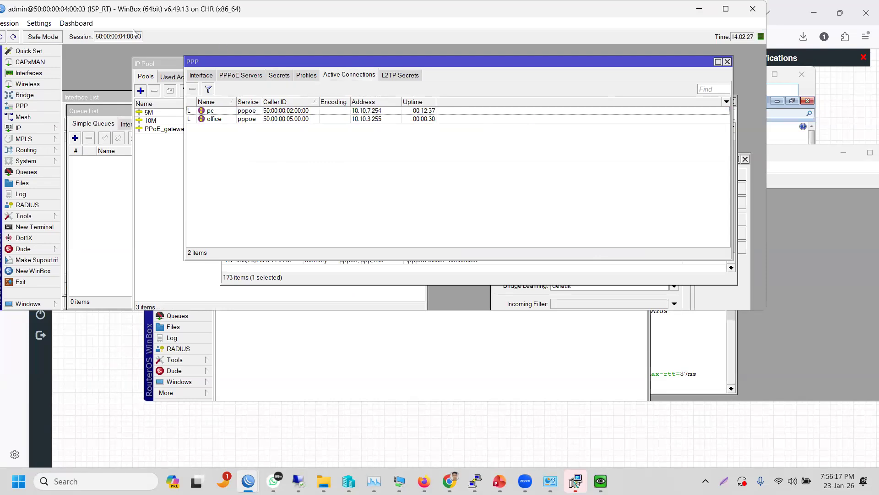
{"action": "left_click", "coordinate": [24, 195]}
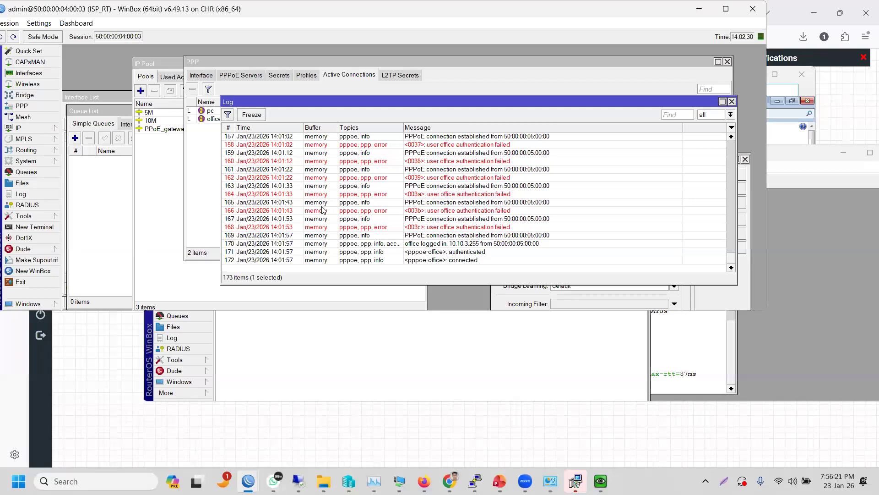
{"action": "left_click", "coordinate": [375, 211]}
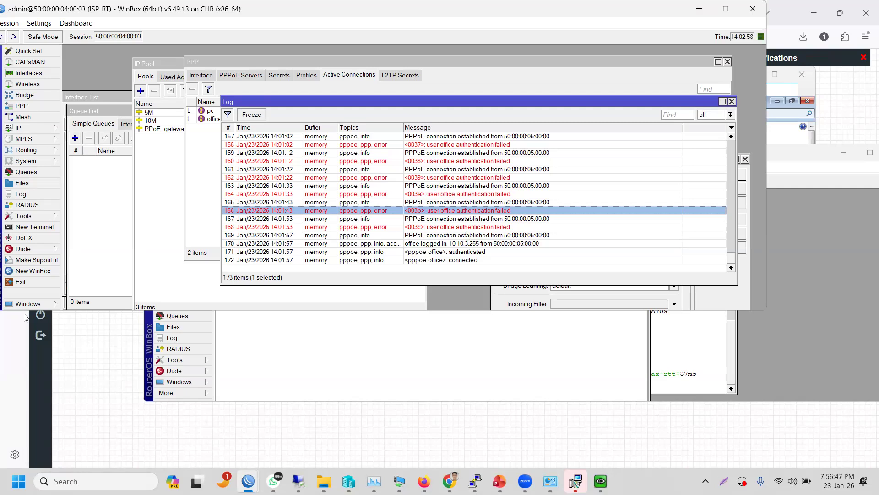
{"action": "left_click", "coordinate": [28, 162]}
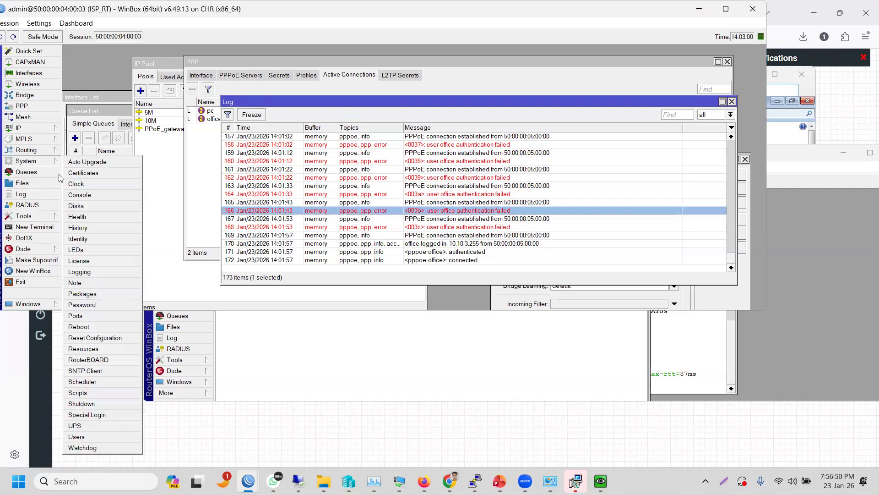
- Review the logging rules and the memory action's 1000-line setting, then return to PowerPoint
{"action": "left_click", "coordinate": [81, 275]}
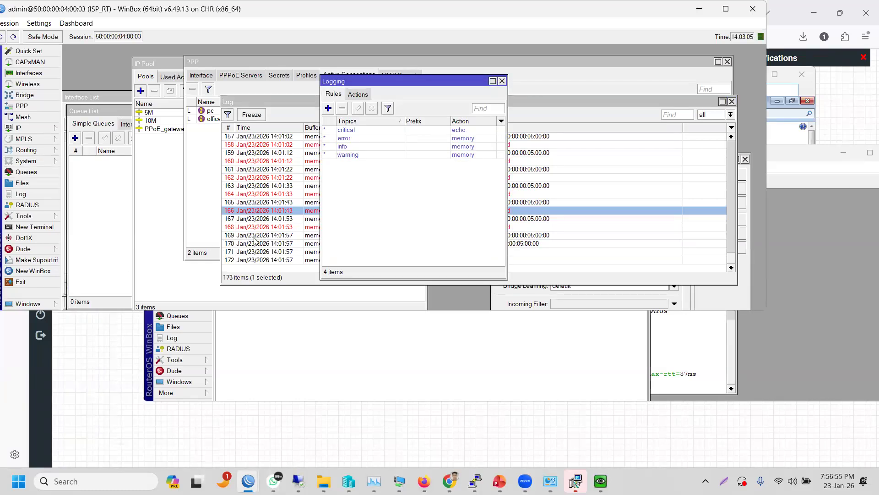
{"action": "left_click", "coordinate": [361, 96]}
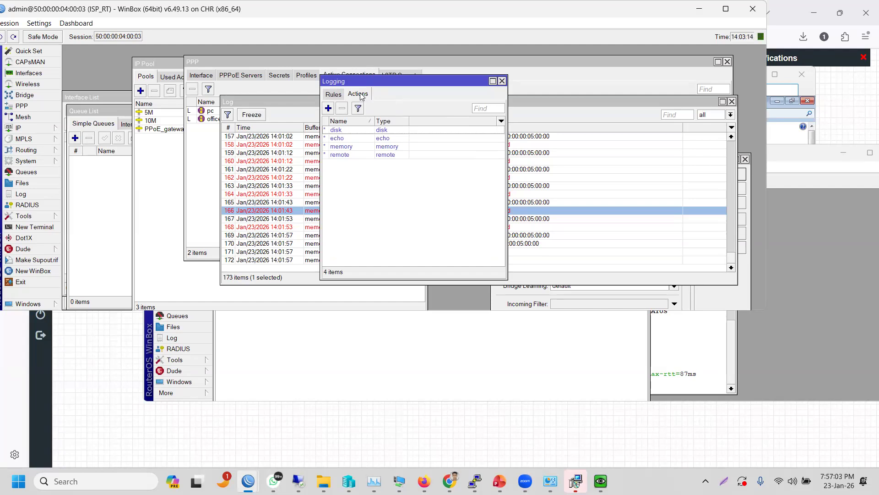
{"action": "left_click", "coordinate": [345, 147]}
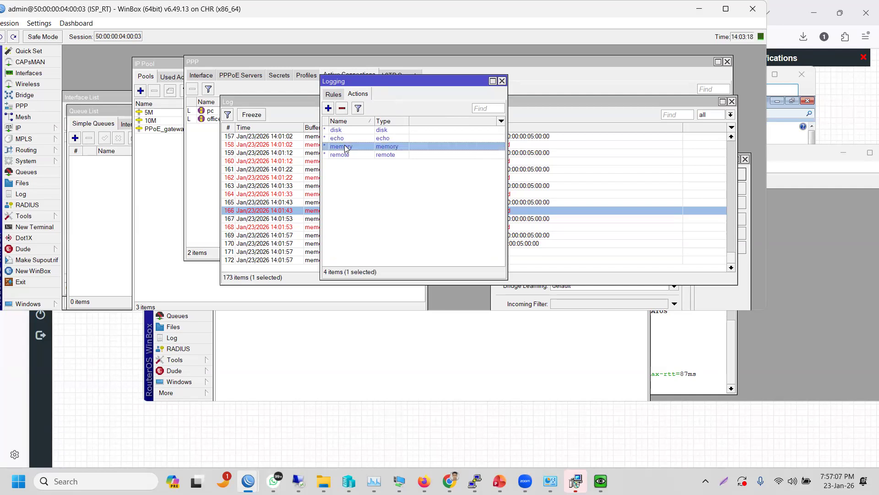
{"action": "double_click", "coordinate": [345, 148]}
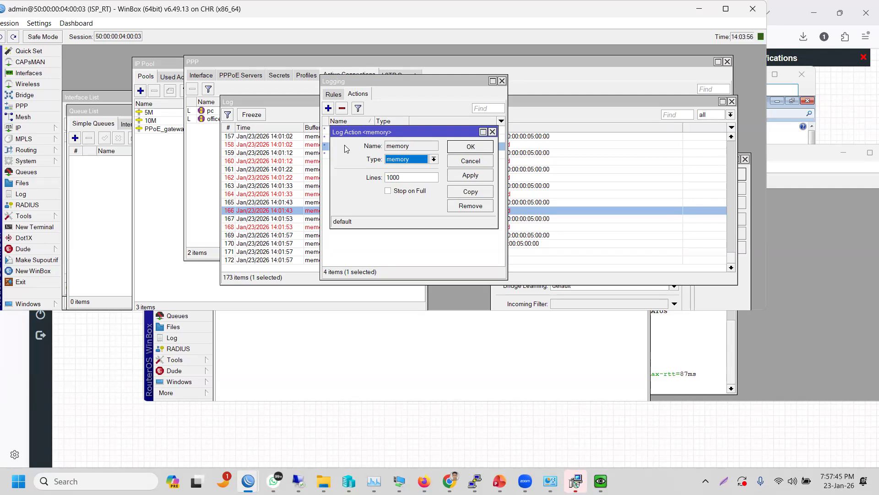
{"action": "left_click", "coordinate": [260, 98]}
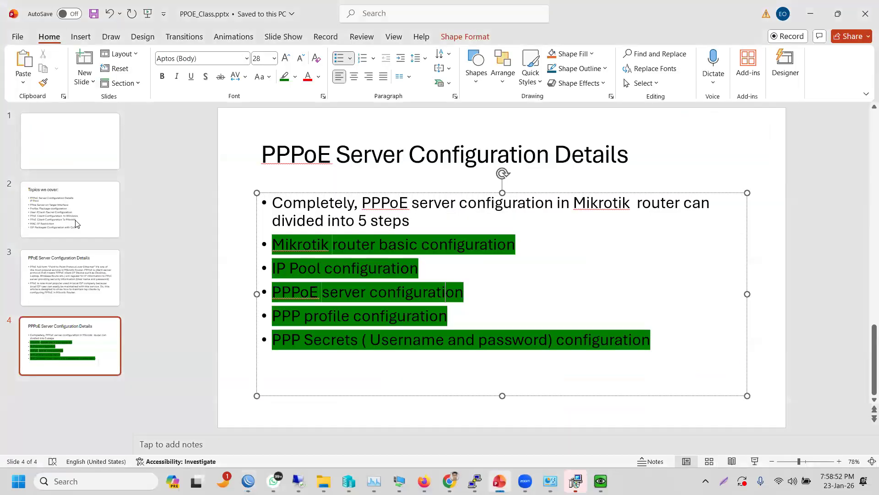
{"action": "left_click", "coordinate": [76, 221]}
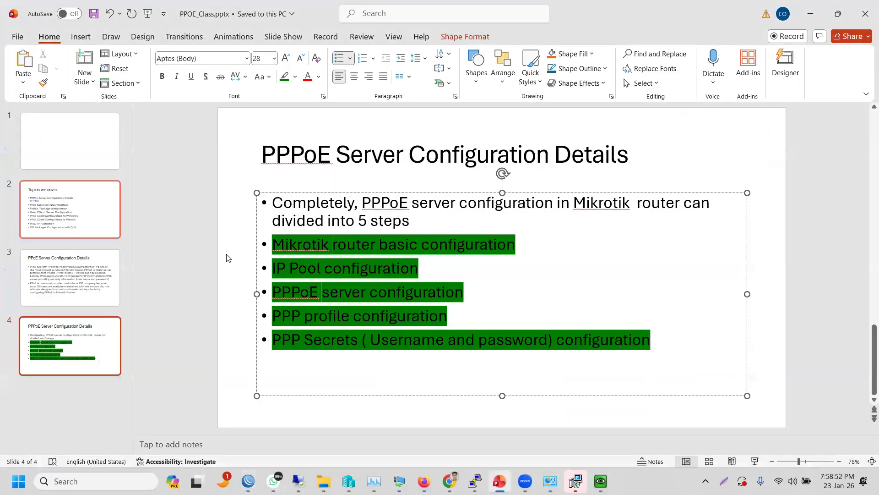